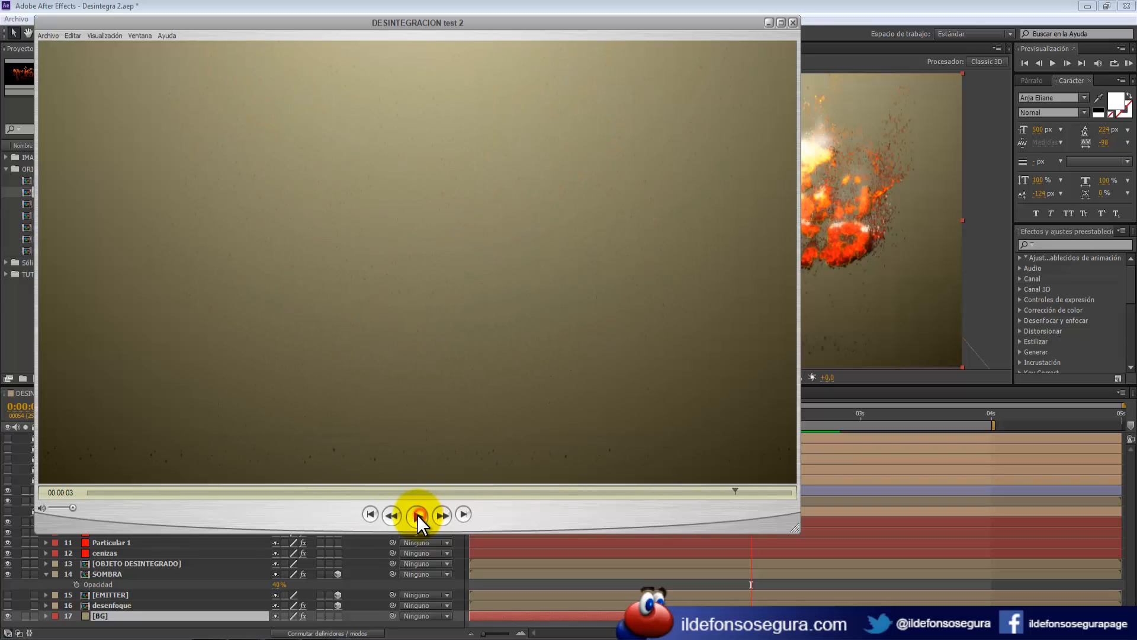
# Play the rendered DESINTEGRACION test 2, test 3 and test 4 videos and minimise their player windows.
pyautogui.click(417, 515)
pyautogui.click(263, 627)
pyautogui.click(260, 604)
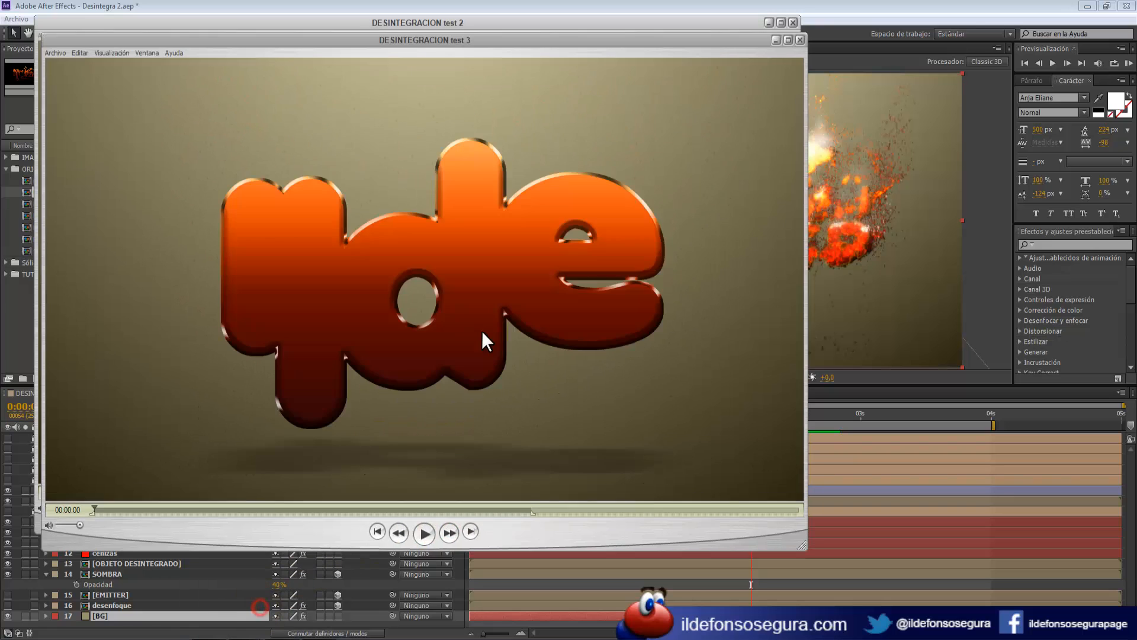
pyautogui.click(420, 532)
pyautogui.click(253, 635)
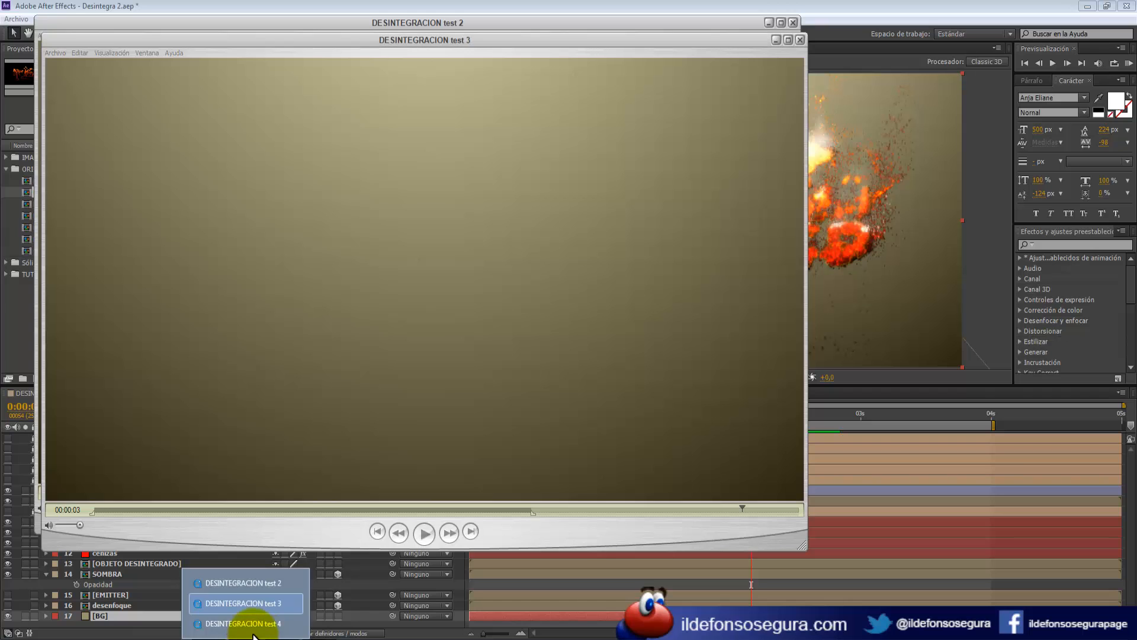
pyautogui.click(253, 628)
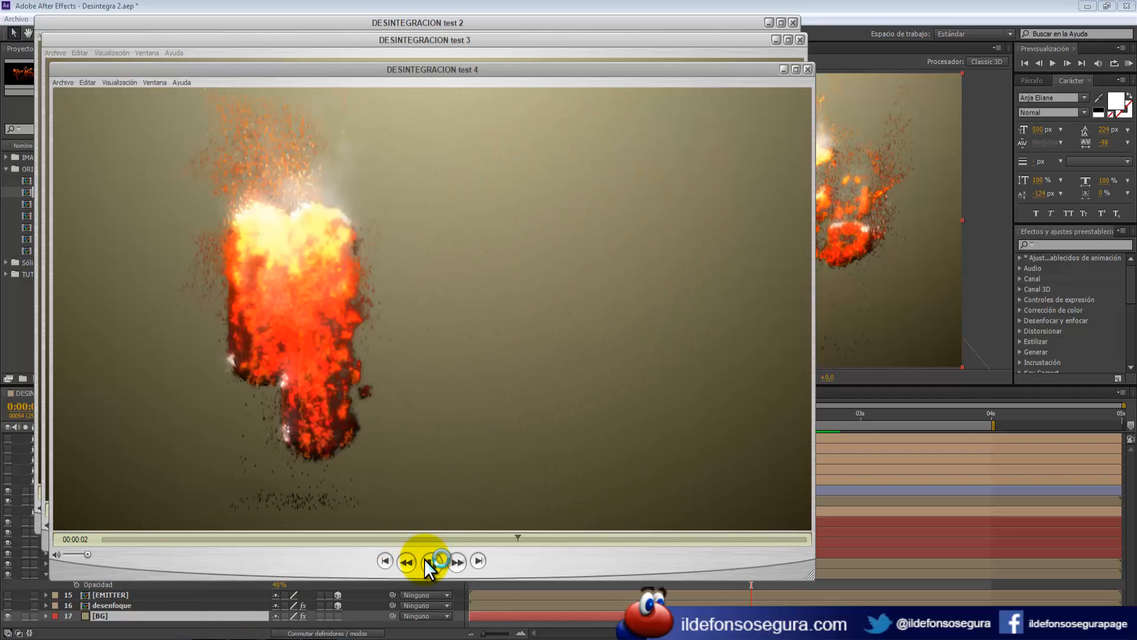
pyautogui.click(769, 24)
pyautogui.click(774, 38)
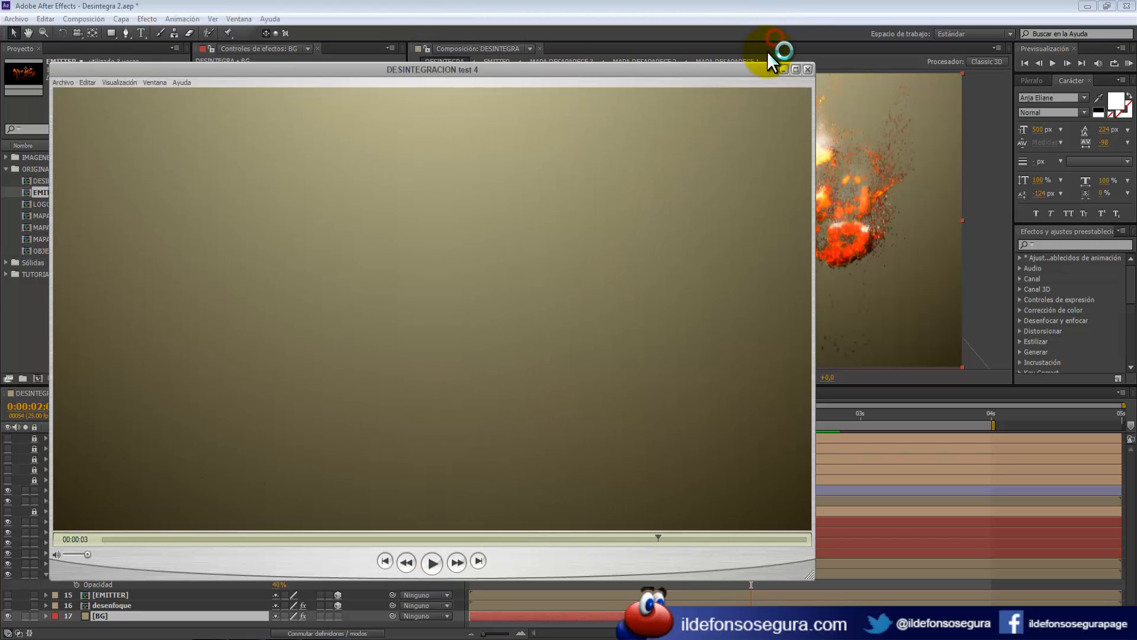
pyautogui.click(783, 70)
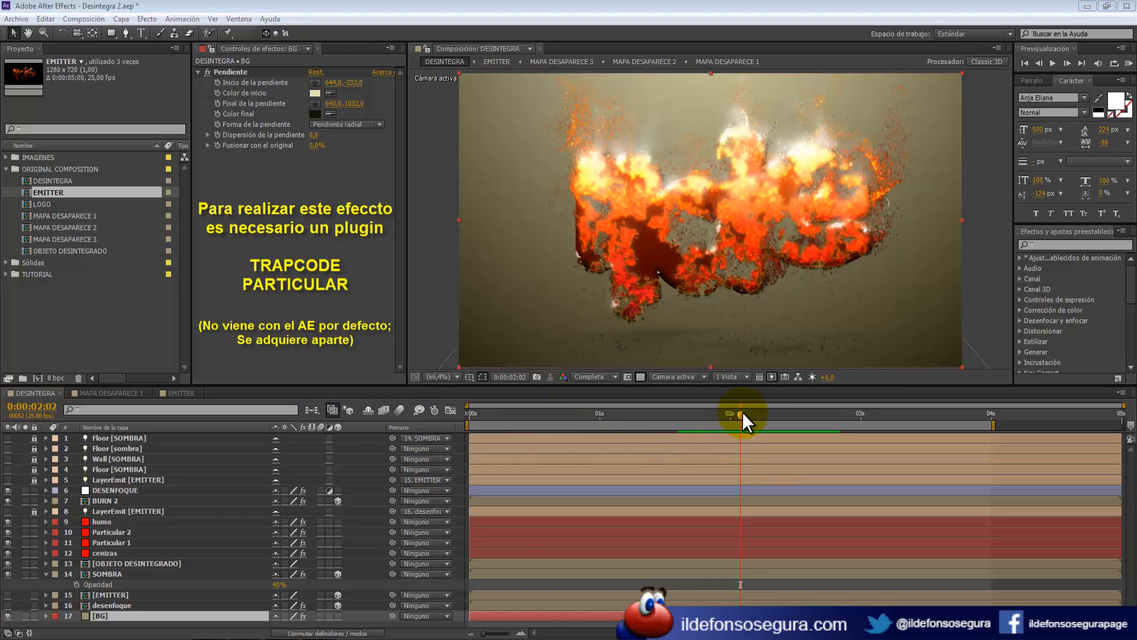
# Scrub the DESINTEGRA composition, then open MAPA DESAPARECE 1 and scrub its aleatorio matte to 0:00:02:00.
pyautogui.moveTo(745, 413)
pyautogui.mouseDown()
pyautogui.moveTo(697, 413)
pyautogui.moveTo(790, 419)
pyautogui.moveTo(723, 421)
pyautogui.moveTo(741, 419)
pyautogui.mouseUp()
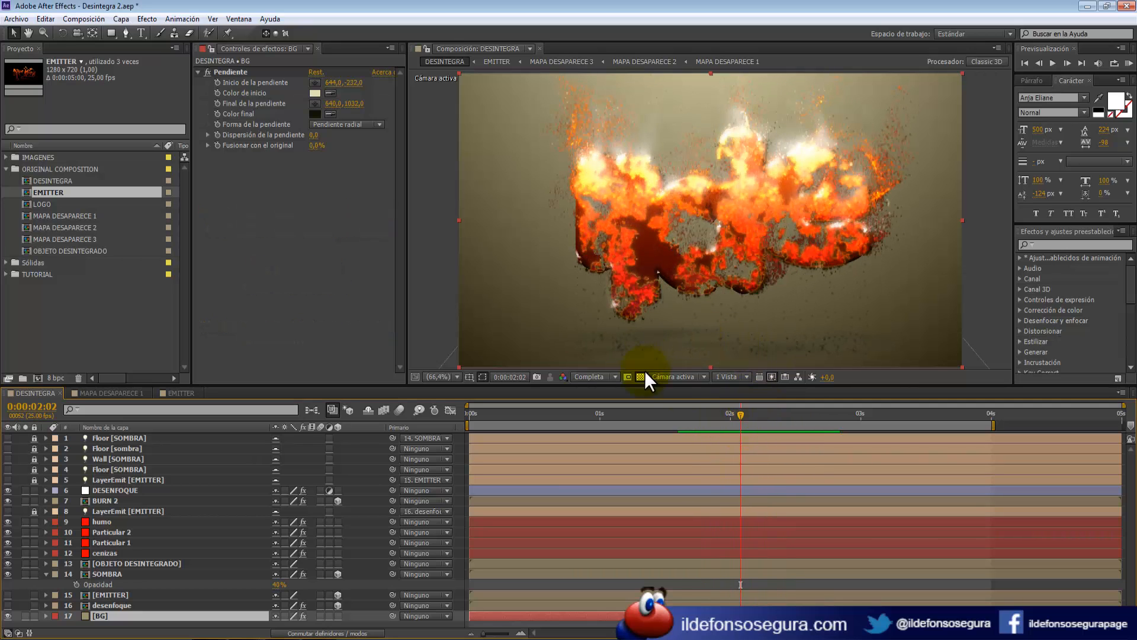
pyautogui.click(116, 393)
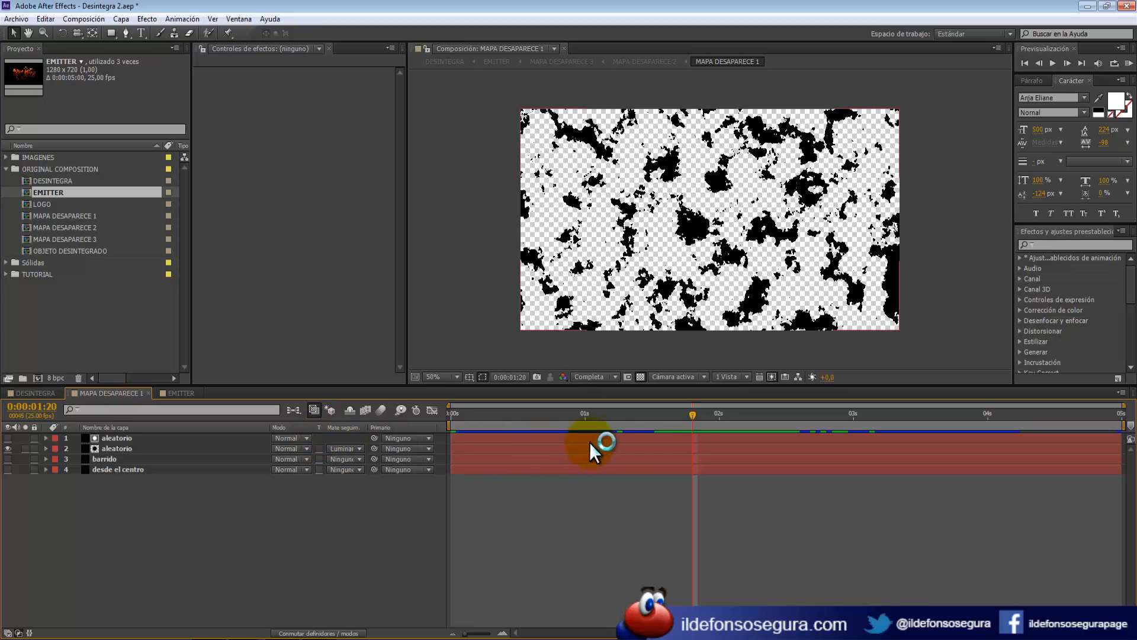
pyautogui.moveTo(691, 417); pyautogui.dragTo(718, 413)
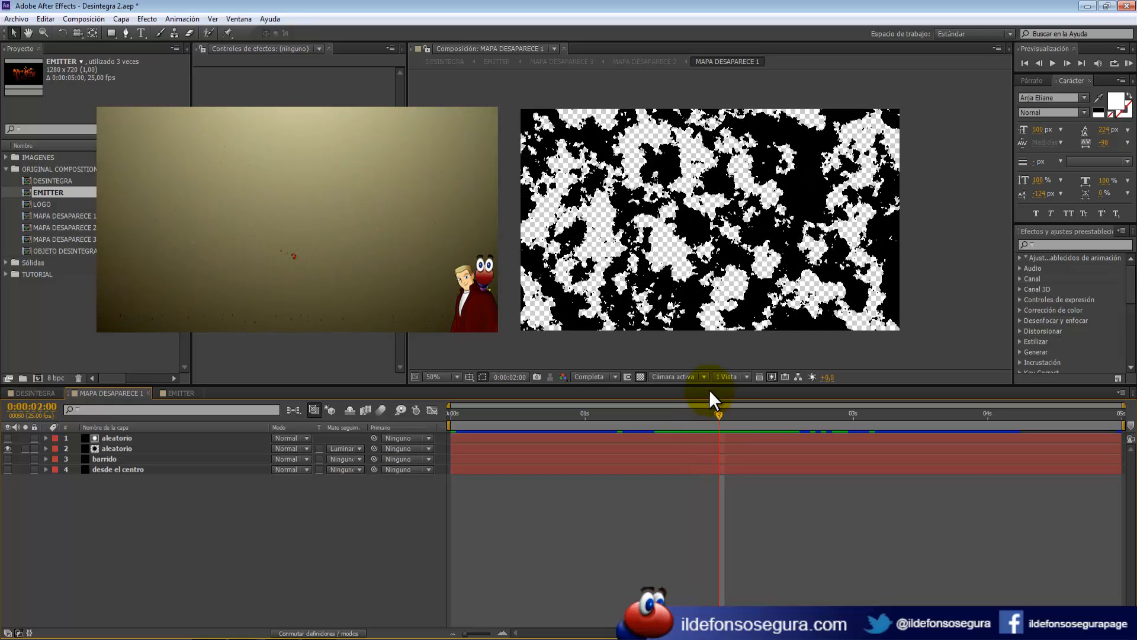
# Show only the barrido layer in MAPA DESAPARECE 1 and scrub through its sweeping matte.
pyautogui.click(7, 448)
pyautogui.click(7, 459)
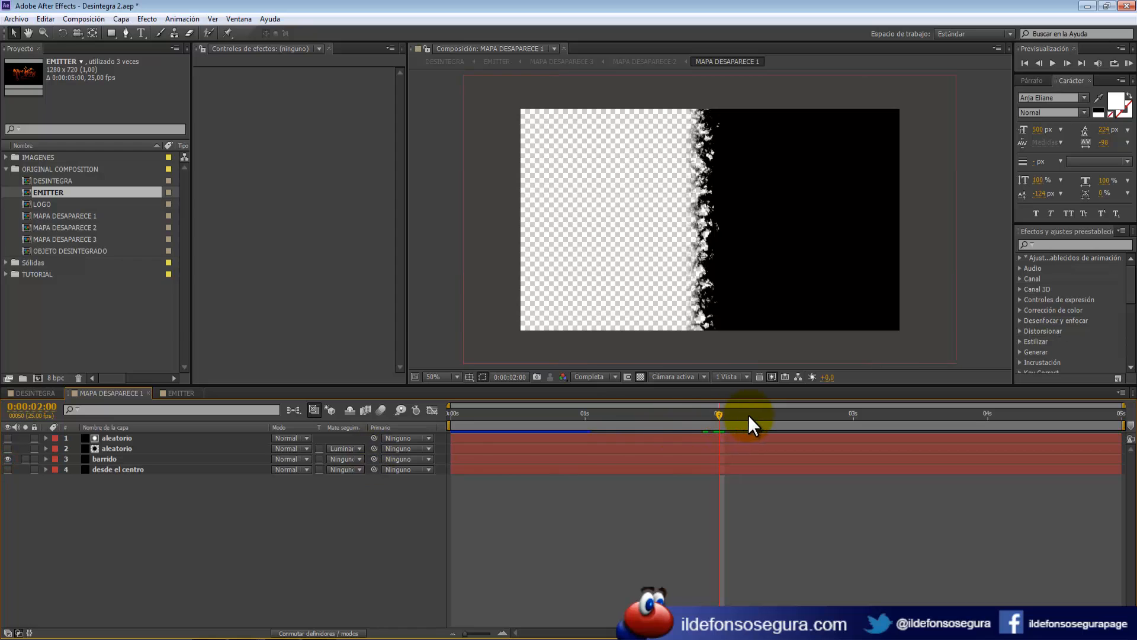
pyautogui.moveTo(718, 413)
pyautogui.mouseDown()
pyautogui.moveTo(689, 410)
pyautogui.moveTo(735, 415)
pyautogui.moveTo(682, 408)
pyautogui.moveTo(709, 412)
pyautogui.mouseUp()
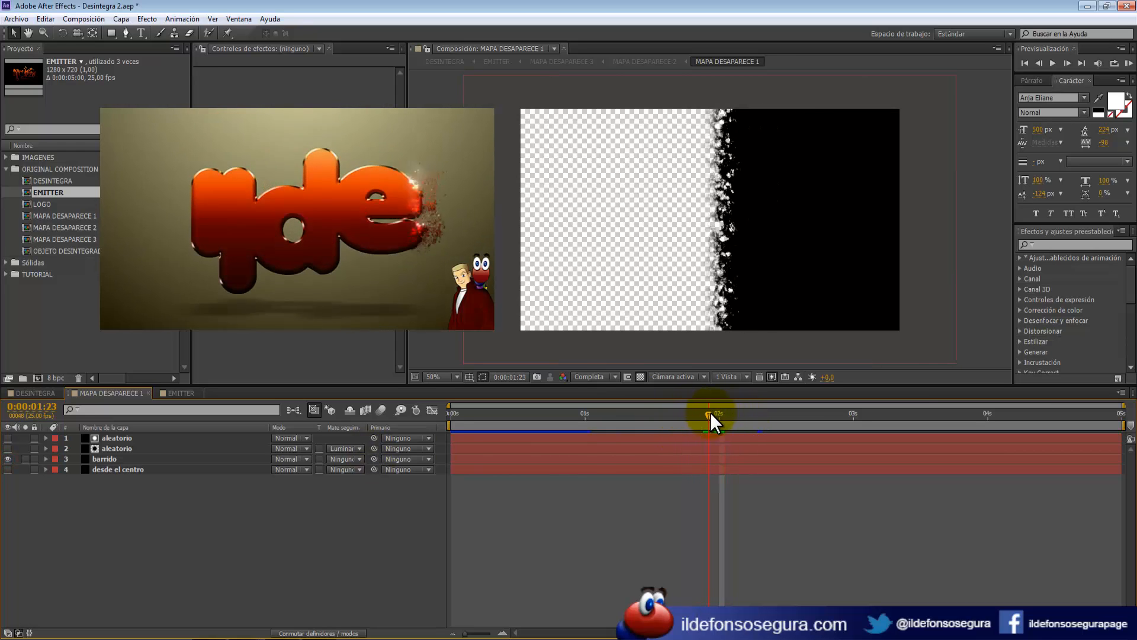
# Preview the desde el centro layer on its own by scrubbing it, then hide it and show the aleatorio matte again.
pyautogui.click(8, 469)
pyautogui.click(7, 459)
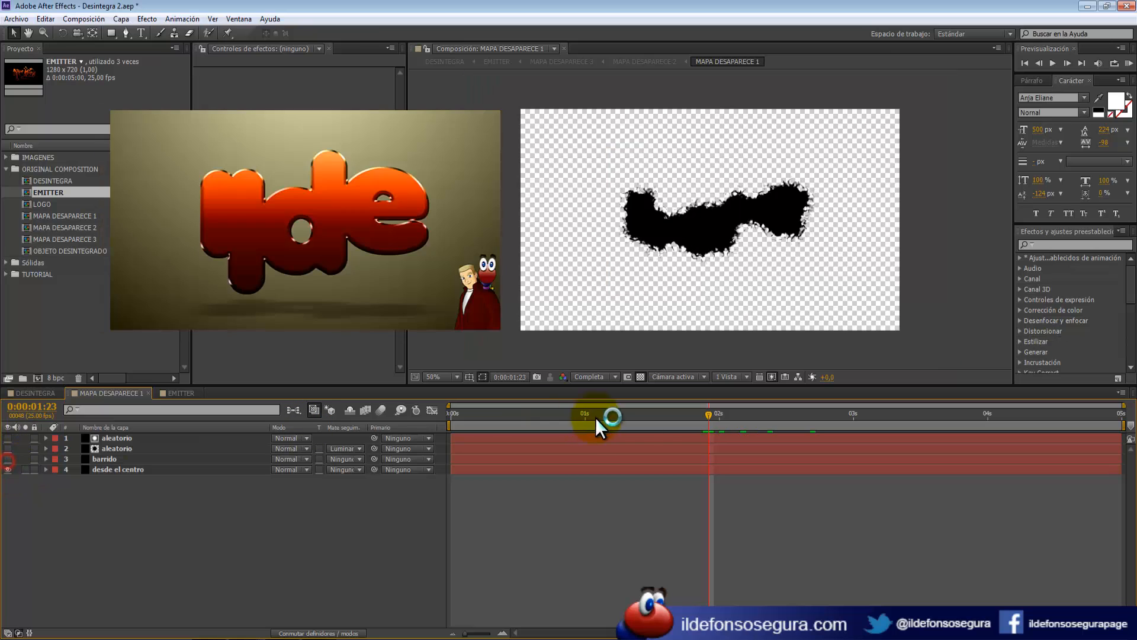
pyautogui.click(714, 415)
pyautogui.moveTo(716, 416)
pyautogui.mouseDown()
pyautogui.moveTo(797, 418)
pyautogui.moveTo(596, 417)
pyautogui.moveTo(730, 420)
pyautogui.moveTo(709, 414)
pyautogui.mouseUp()
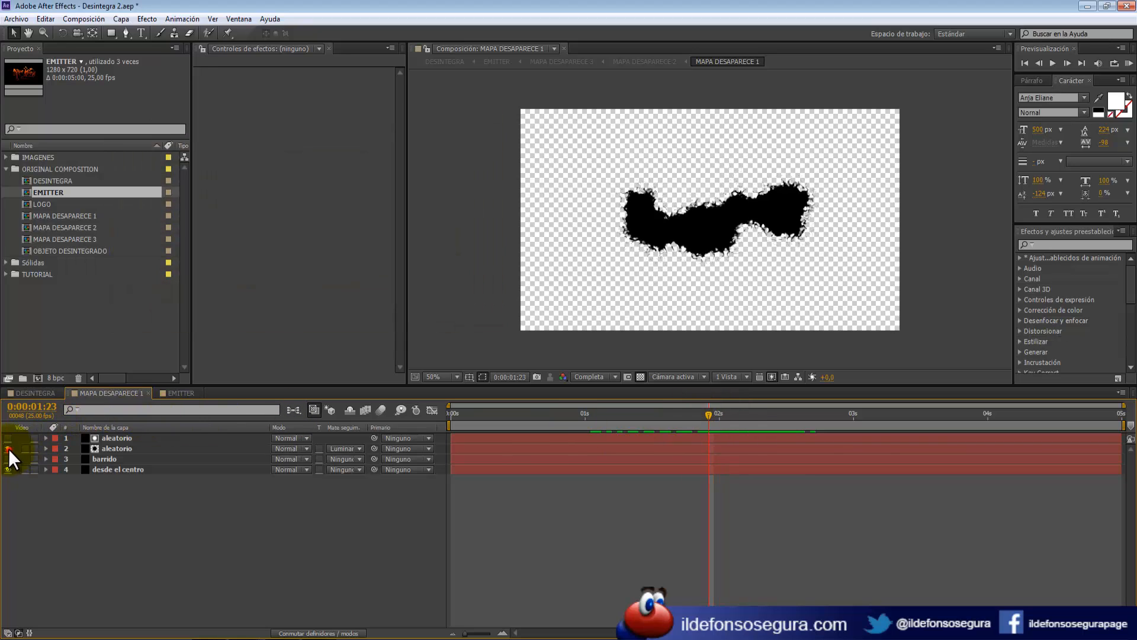
pyautogui.click(8, 469)
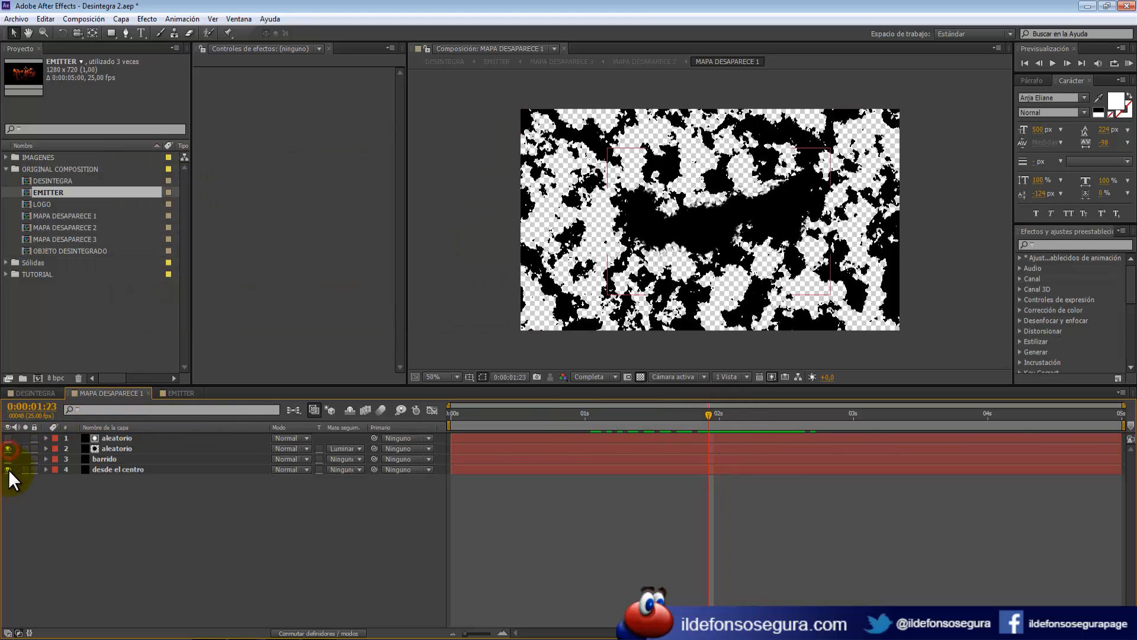
# Open the EMITTER composition and scrub the timeline to examine how the logo breaks up.
pyautogui.click(183, 392)
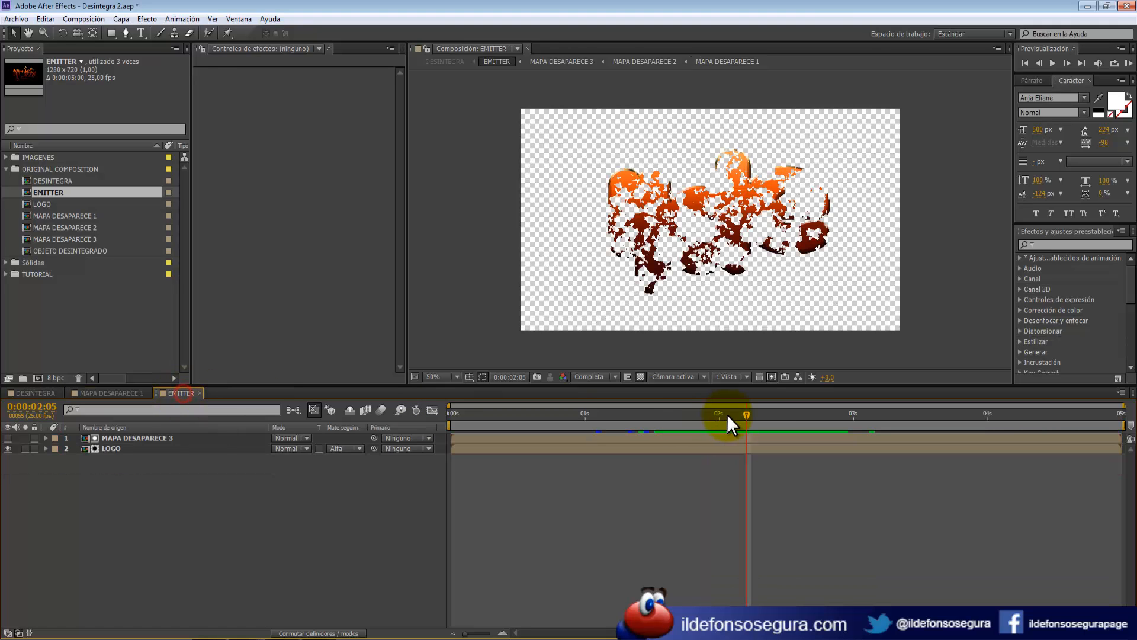
pyautogui.moveTo(735, 414)
pyautogui.mouseDown()
pyautogui.moveTo(674, 418)
pyautogui.moveTo(796, 426)
pyautogui.moveTo(699, 415)
pyautogui.moveTo(755, 421)
pyautogui.moveTo(727, 419)
pyautogui.mouseUp()
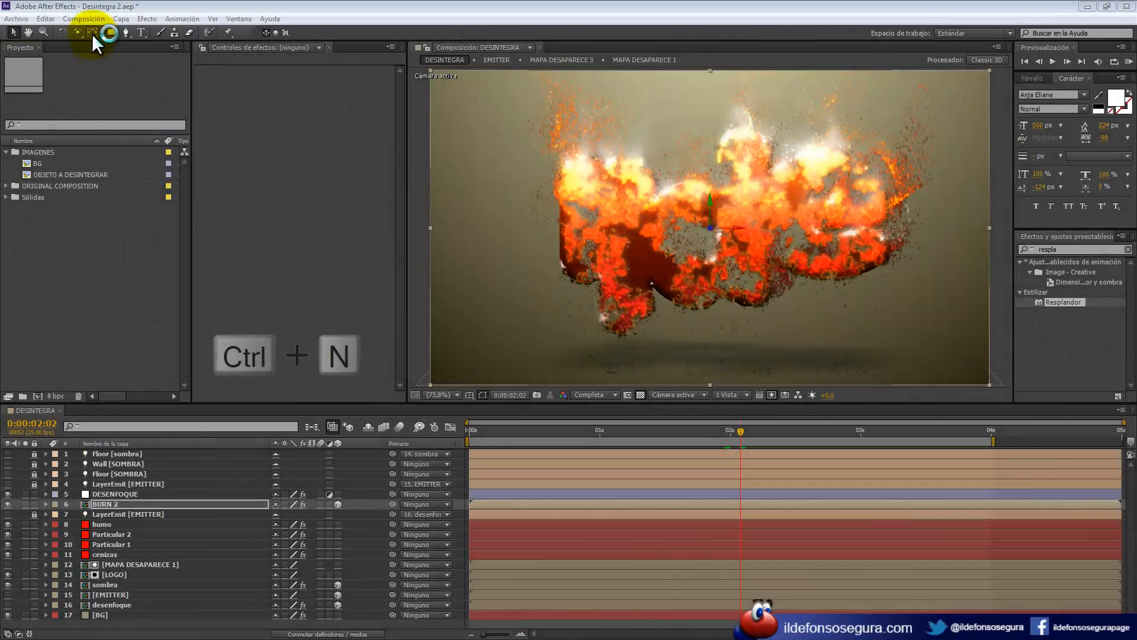
# Create a composition named TUTORIAL with the HDV/HDTV 720 25 preset and a duration of 0:00:05:00.
pyautogui.click(90, 20)
pyautogui.click(97, 31)
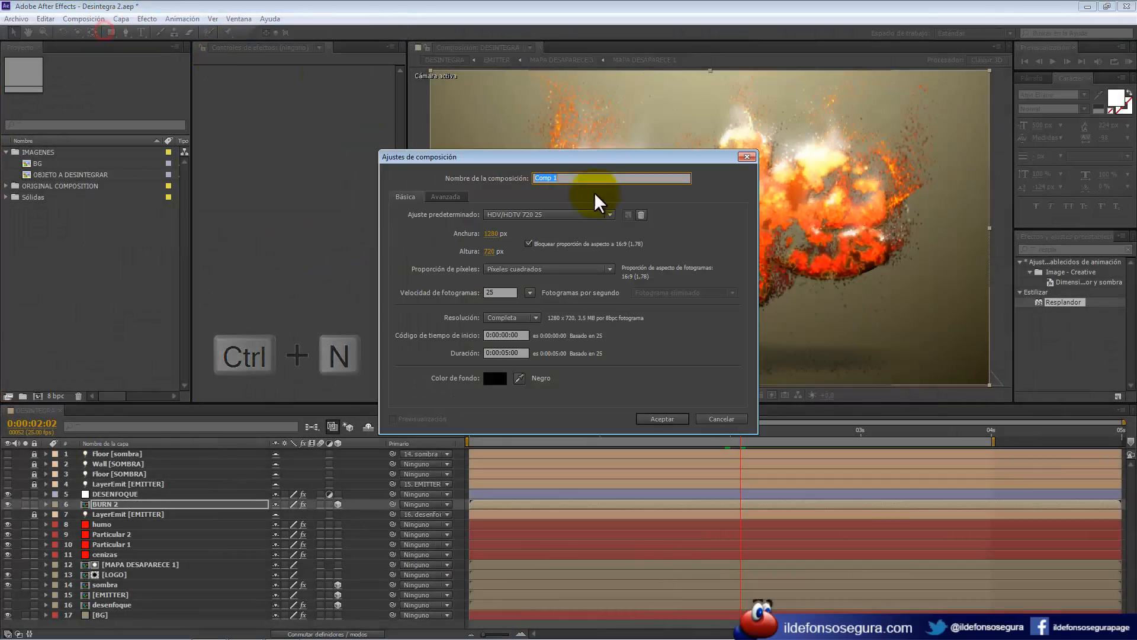
pyautogui.write('TUTORIAL')
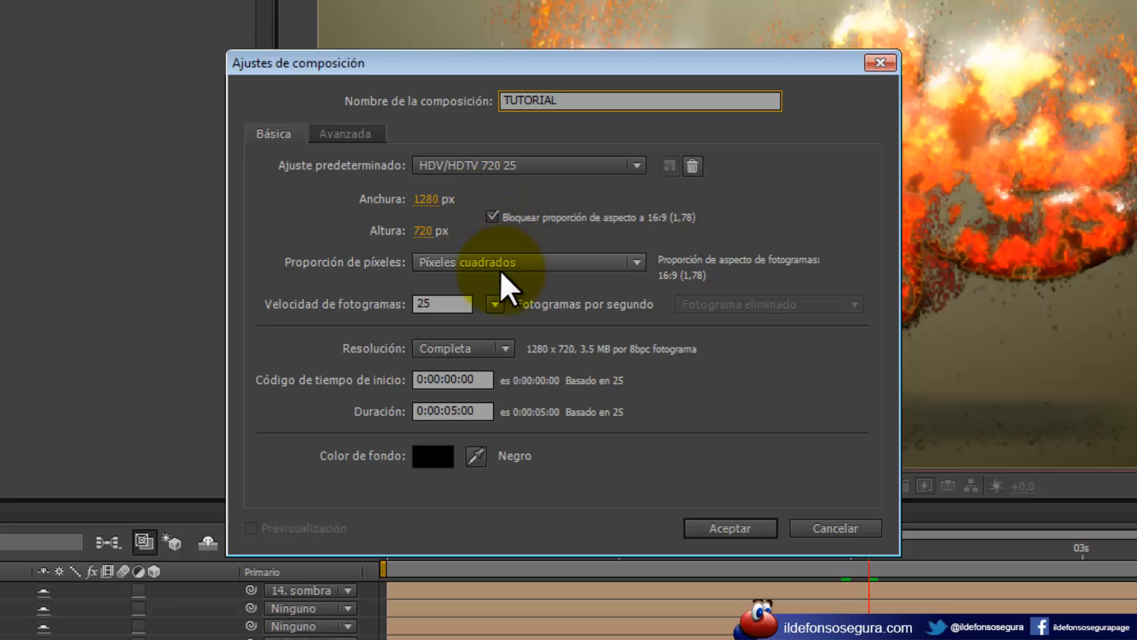
pyautogui.click(726, 528)
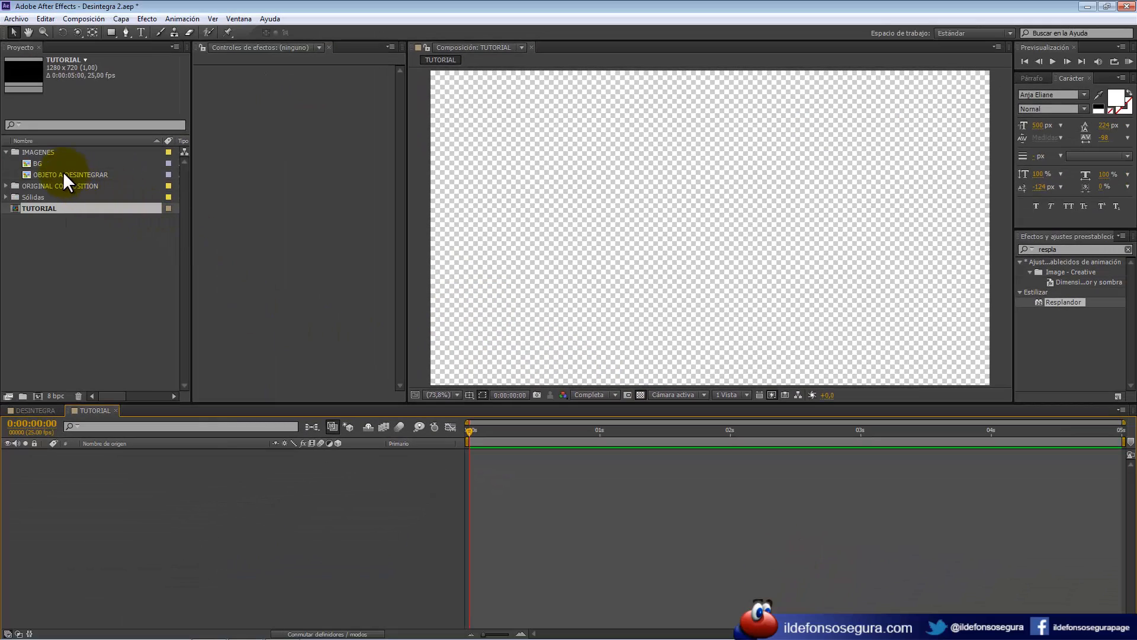
# Add the BG image to the TUTORIAL composition and place the OBJETO A DESINTEGRAR image as the layer above it.
pyautogui.click(52, 162)
pyautogui.moveTo(56, 164); pyautogui.dragTo(69, 475)
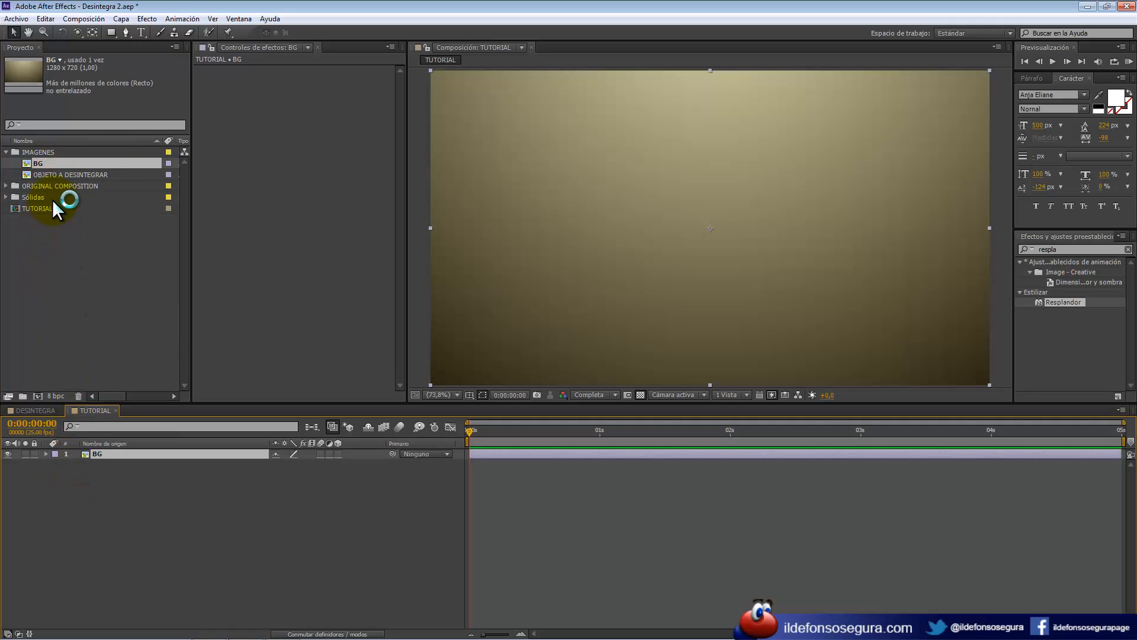
pyautogui.click(69, 176)
pyautogui.moveTo(88, 177); pyautogui.dragTo(104, 450)
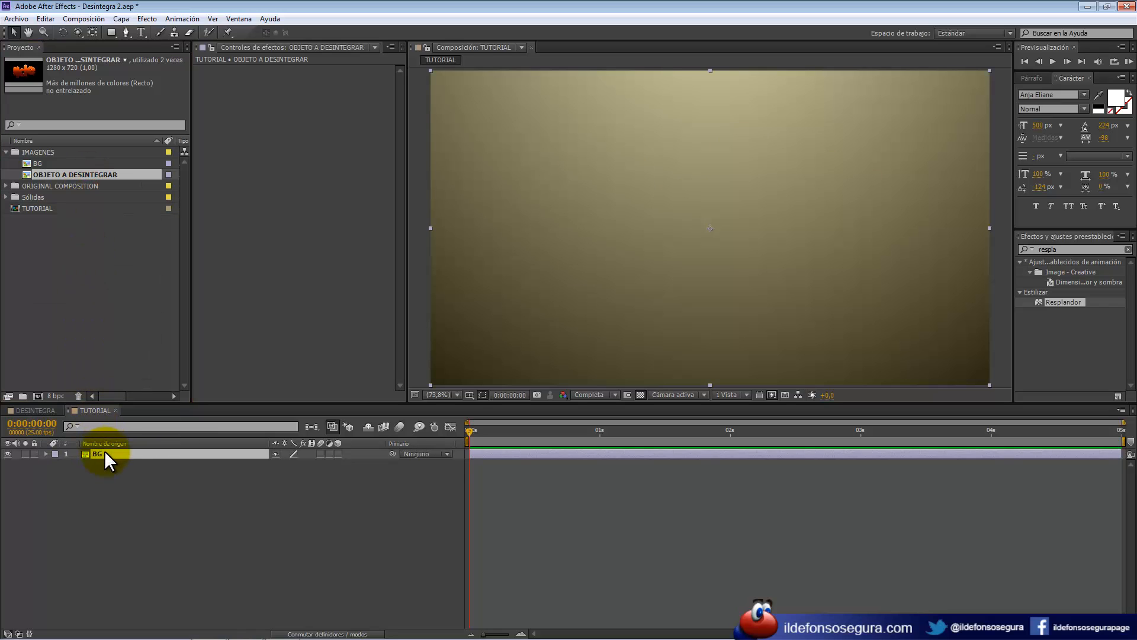
pyautogui.press(',')
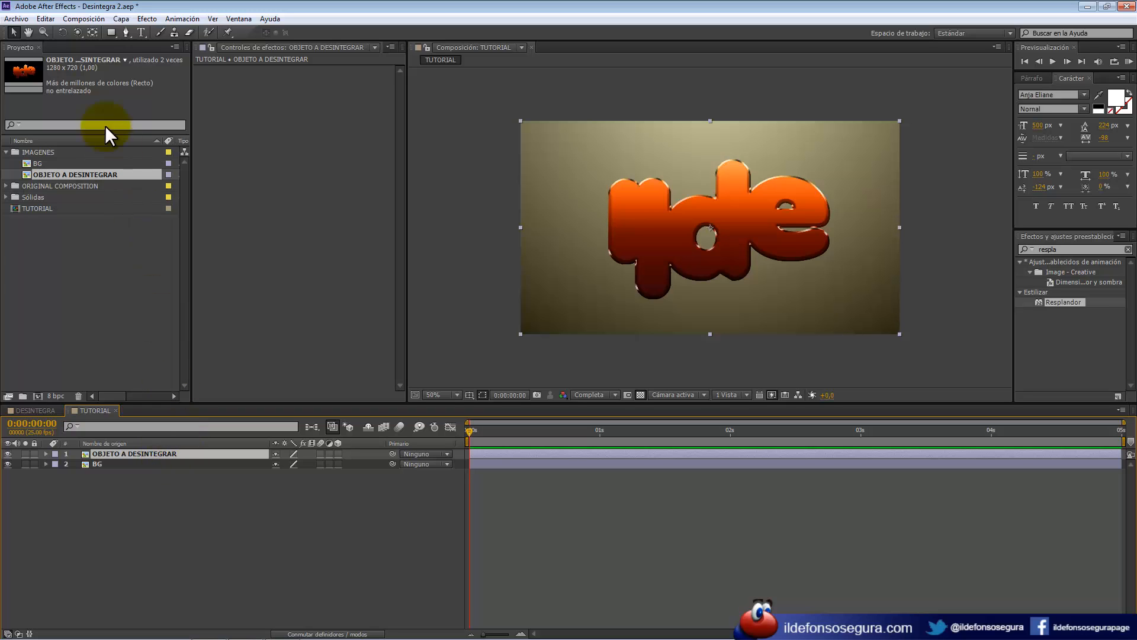
# Precompose the OBJETO A DESINTEGRAR layer as "OBJETO A DESINTEGRAR", leaving all attributes in TUTORIAL, and close the new composition's timeline.
pyautogui.click(122, 18)
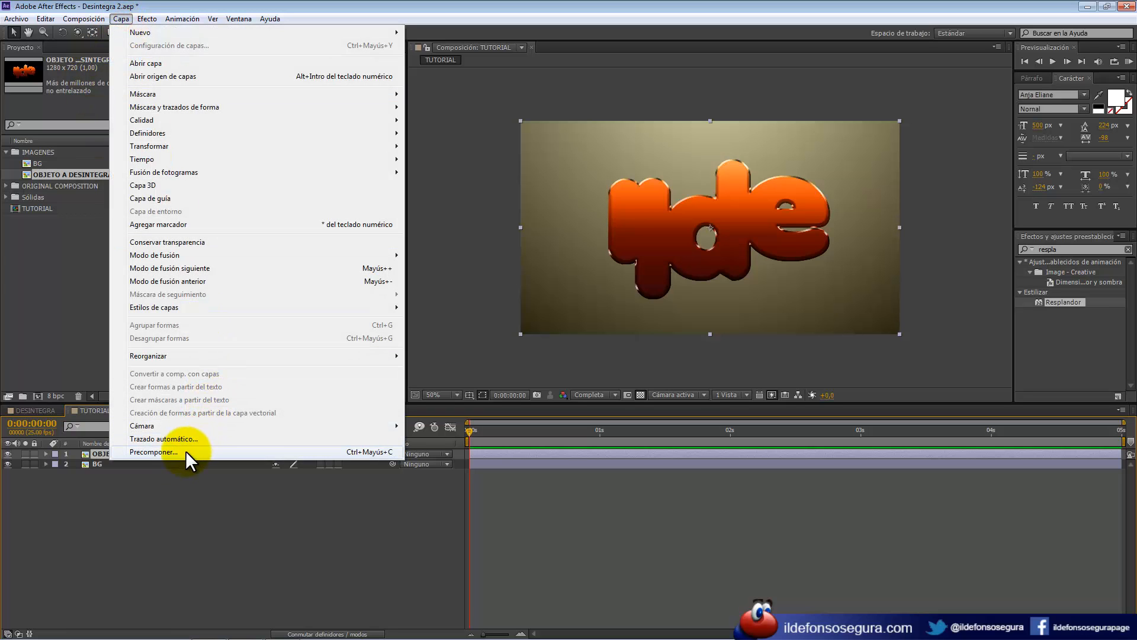
pyautogui.click(198, 450)
pyautogui.click(665, 232)
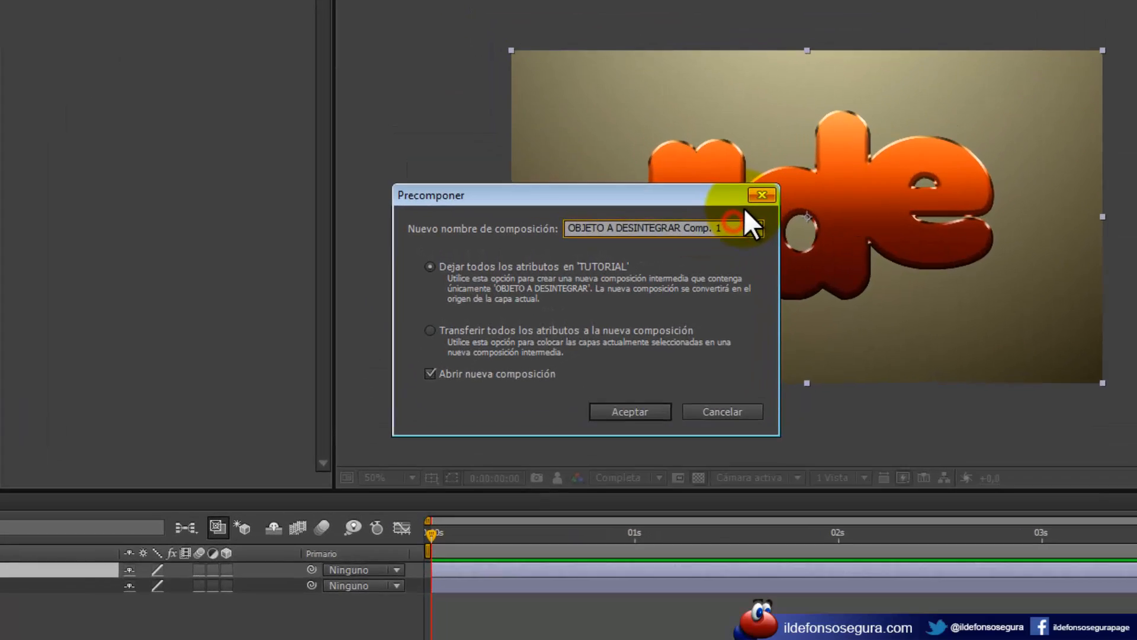
pyautogui.press('BackSpace')
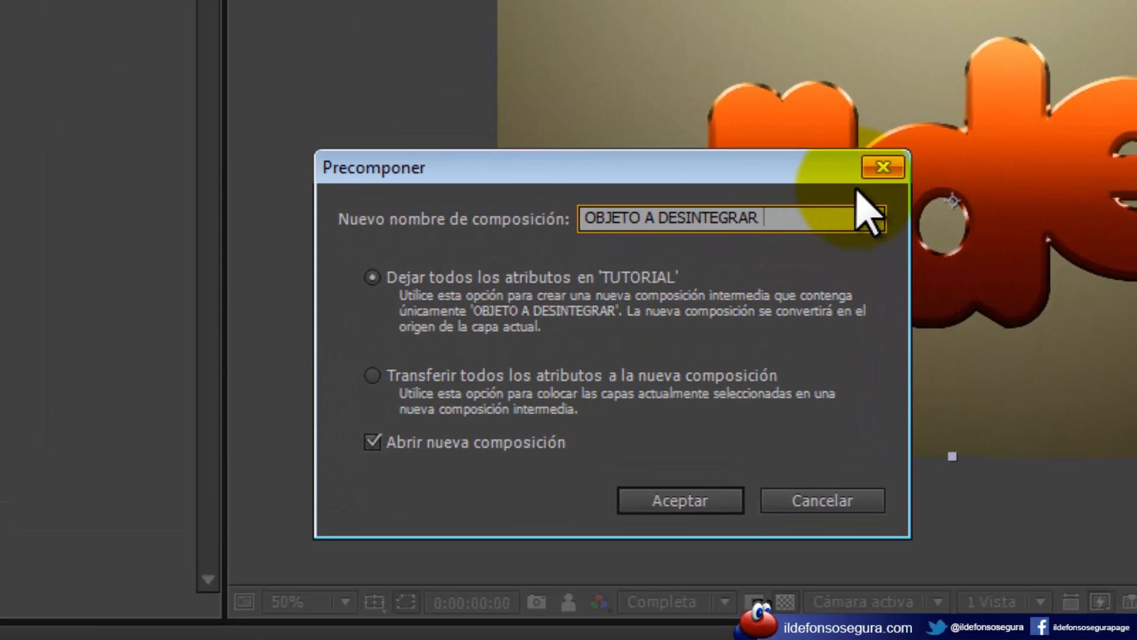
pyautogui.click(711, 506)
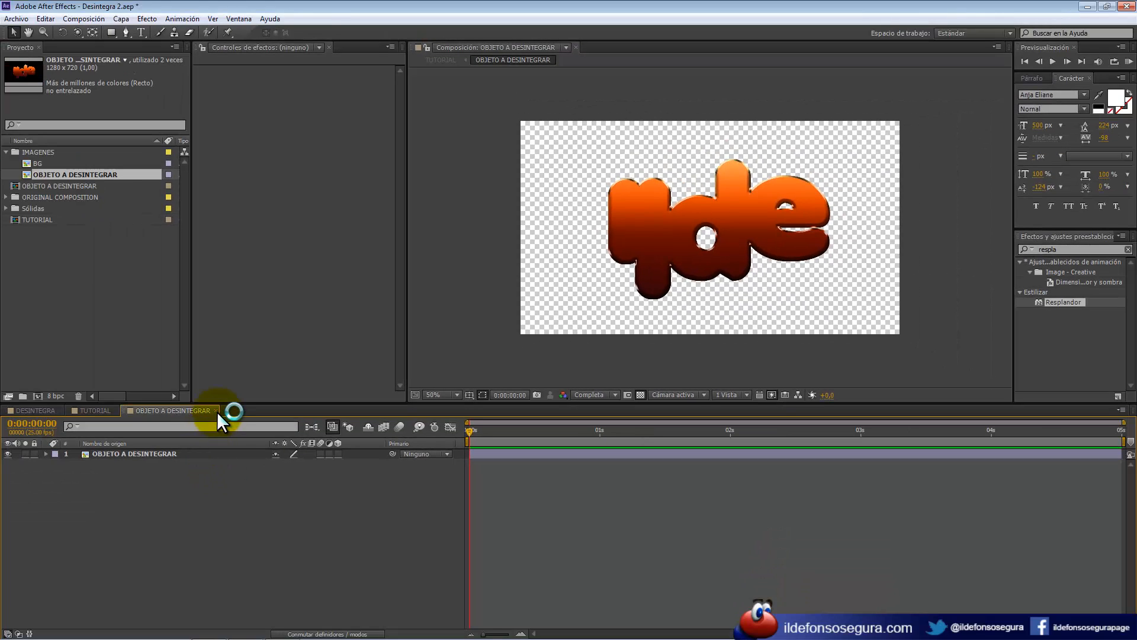
pyautogui.click(216, 411)
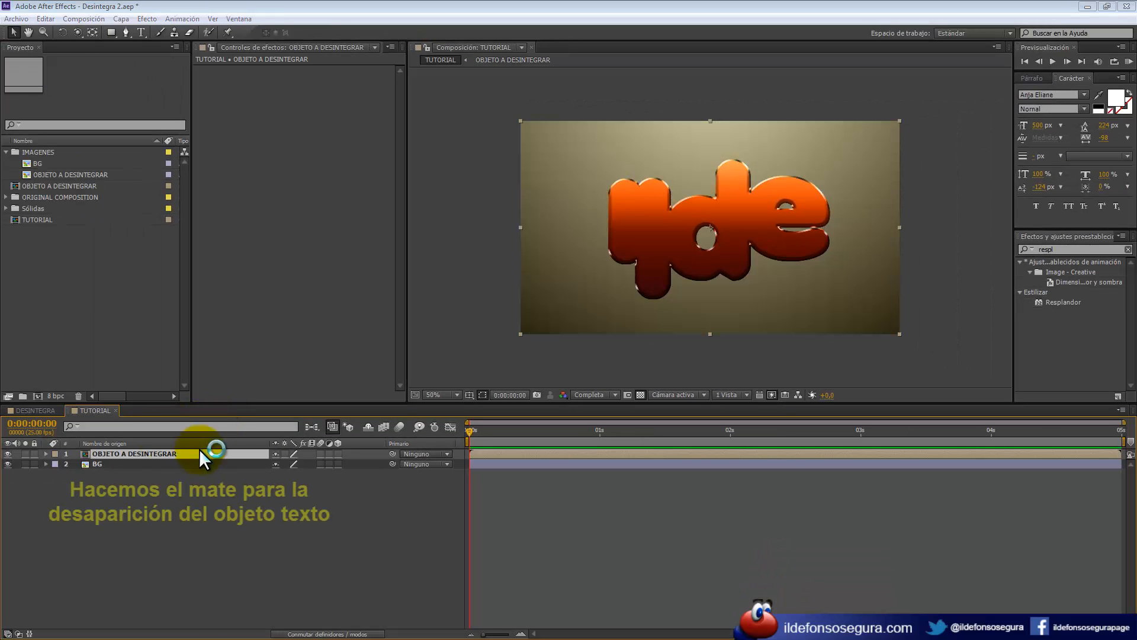
# Create a composition named MATE 1 with the HDV/HDTV 720 25 preset and a duration of 0:00:05:00.
pyautogui.click(84, 18)
pyautogui.click(98, 27)
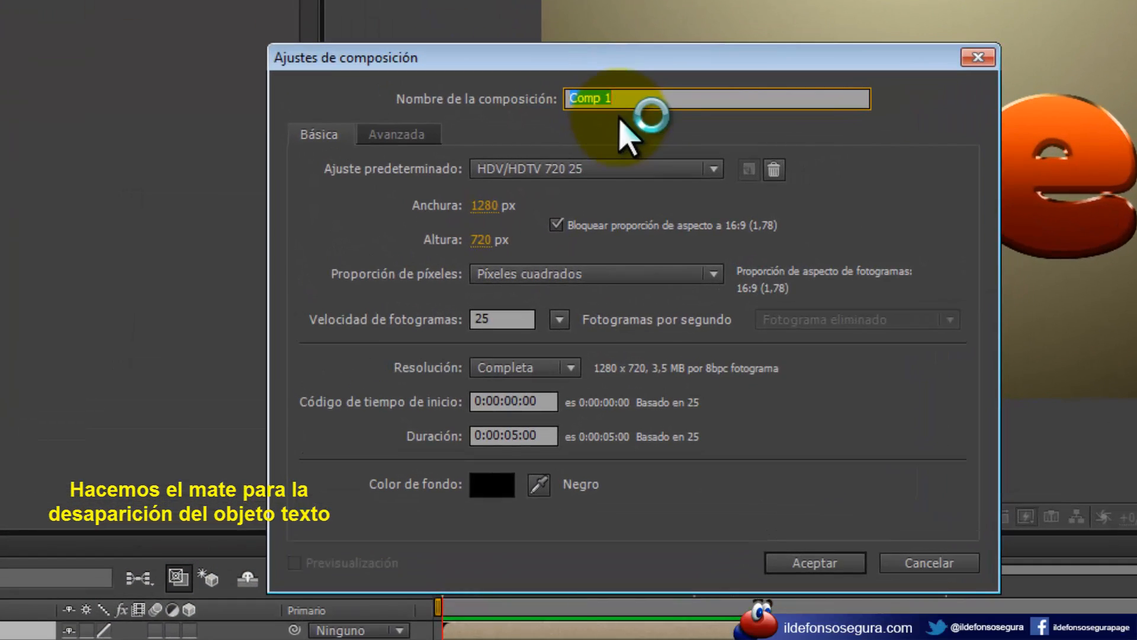
pyautogui.write('MATE 1')
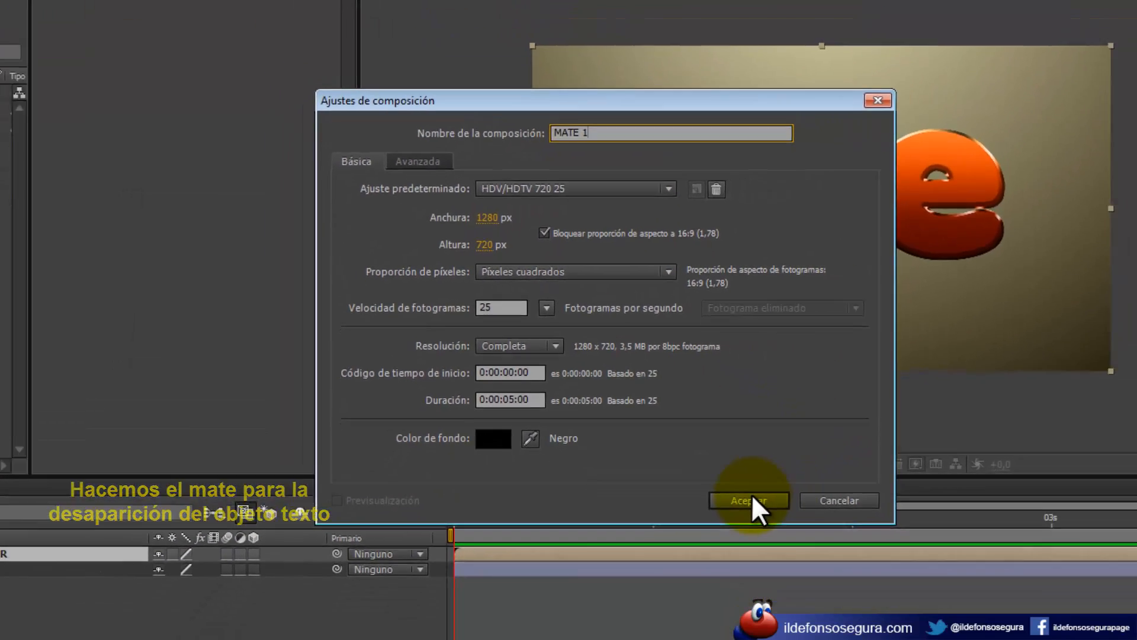
pyautogui.click(749, 500)
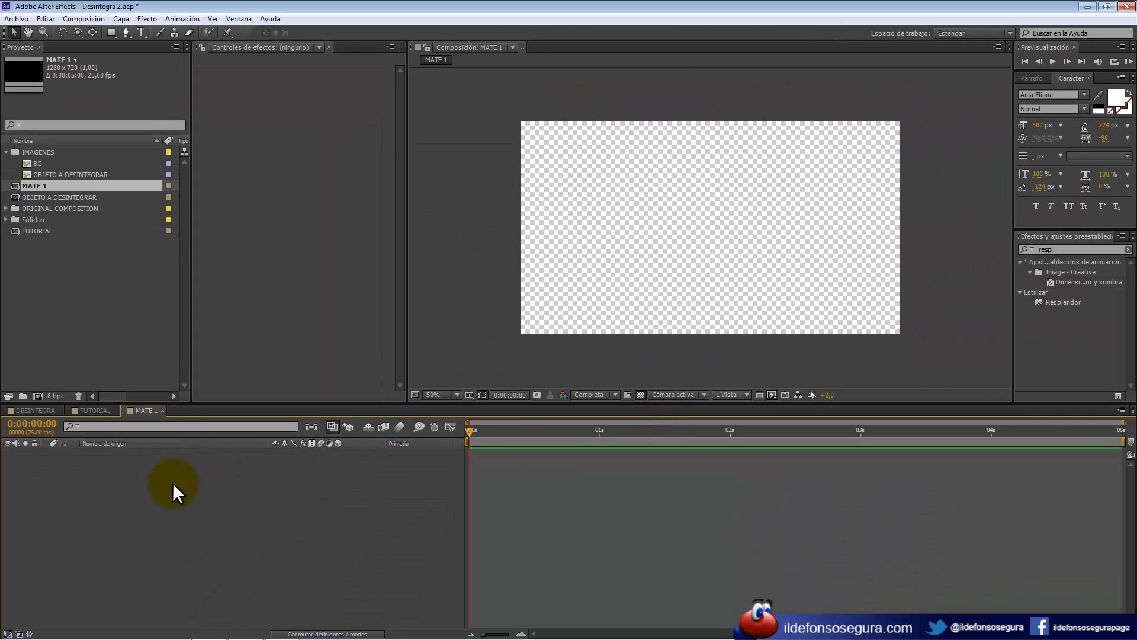
# Add a black 1280 x 720 px solid named "fractal" to the MATE 1 composition.
pyautogui.rightClick(172, 482)
pyautogui.moveTo(204, 492)
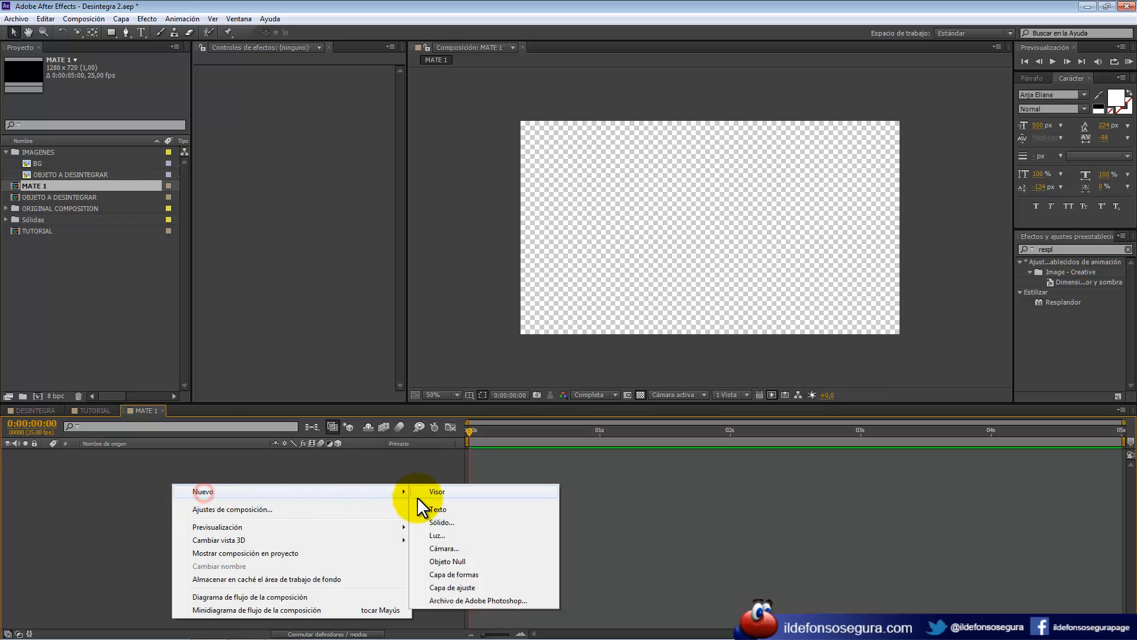
pyautogui.click(441, 510)
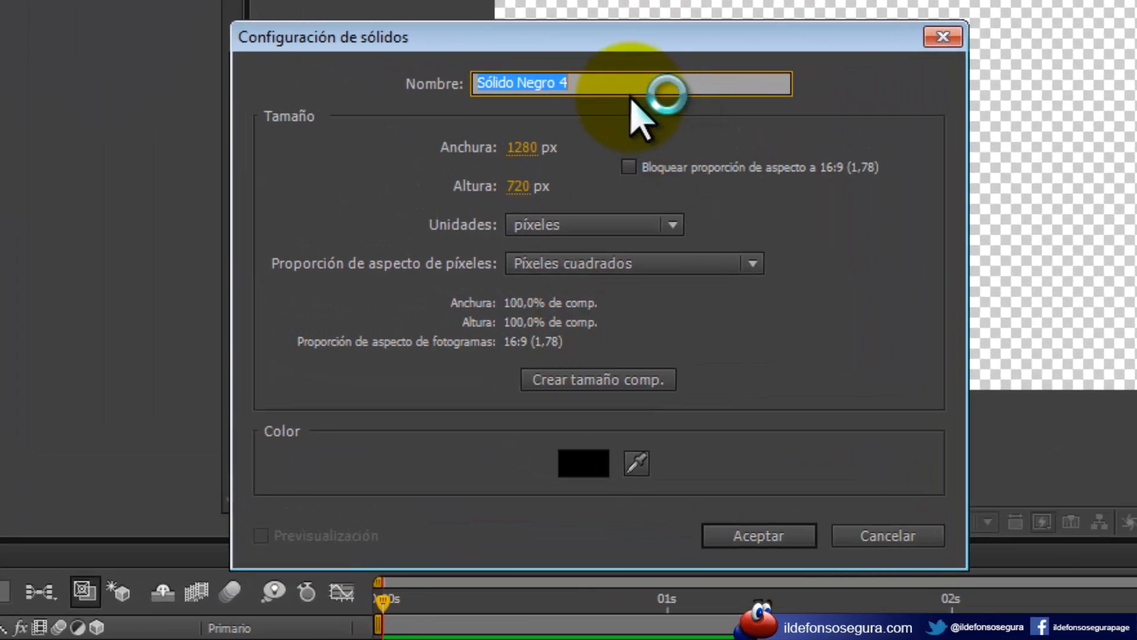
pyautogui.moveTo(586, 145); pyautogui.dragTo(392, 139)
pyautogui.write('fracta')
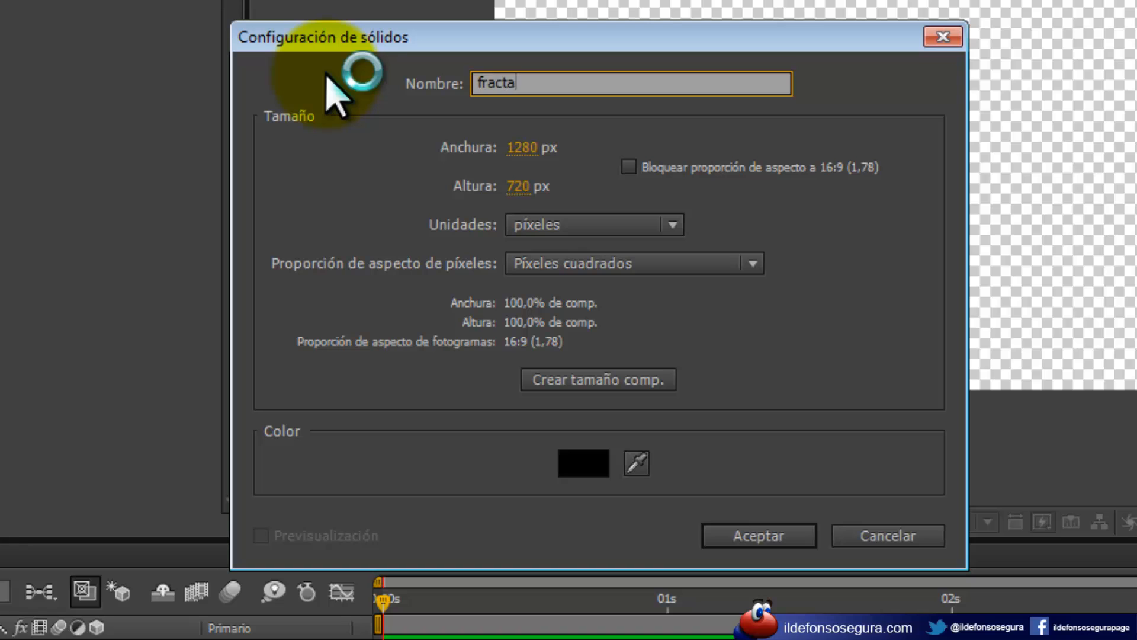
pyautogui.write('l')
pyautogui.press('Return')
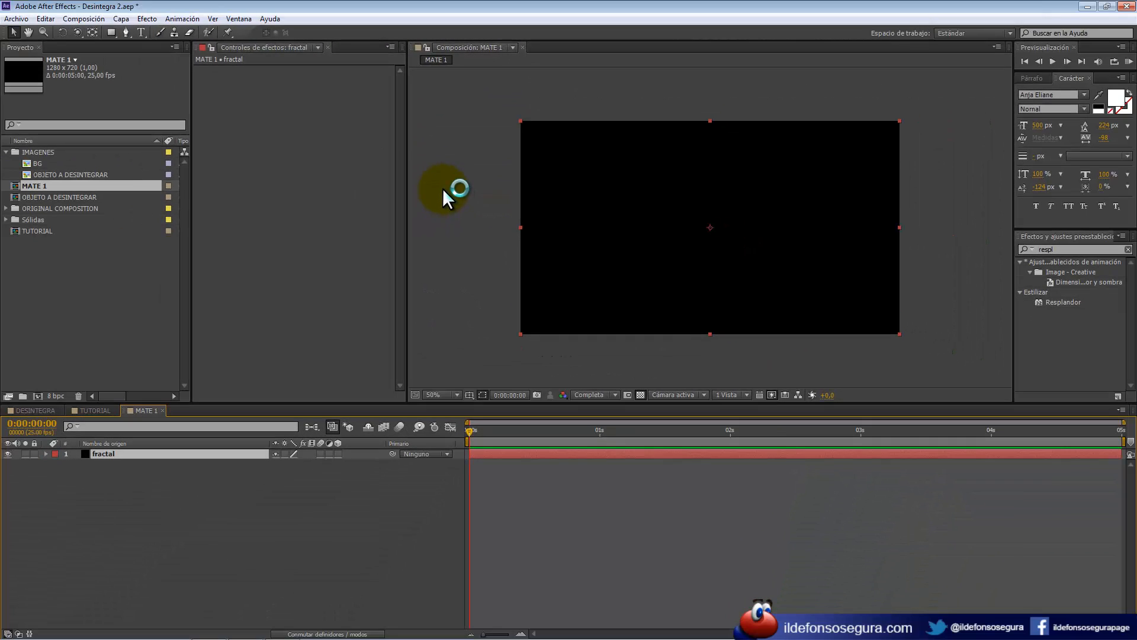
# Find the Ruido fractal effect and apply it to the fractal layer in MATE 1.
pyautogui.click(1071, 249)
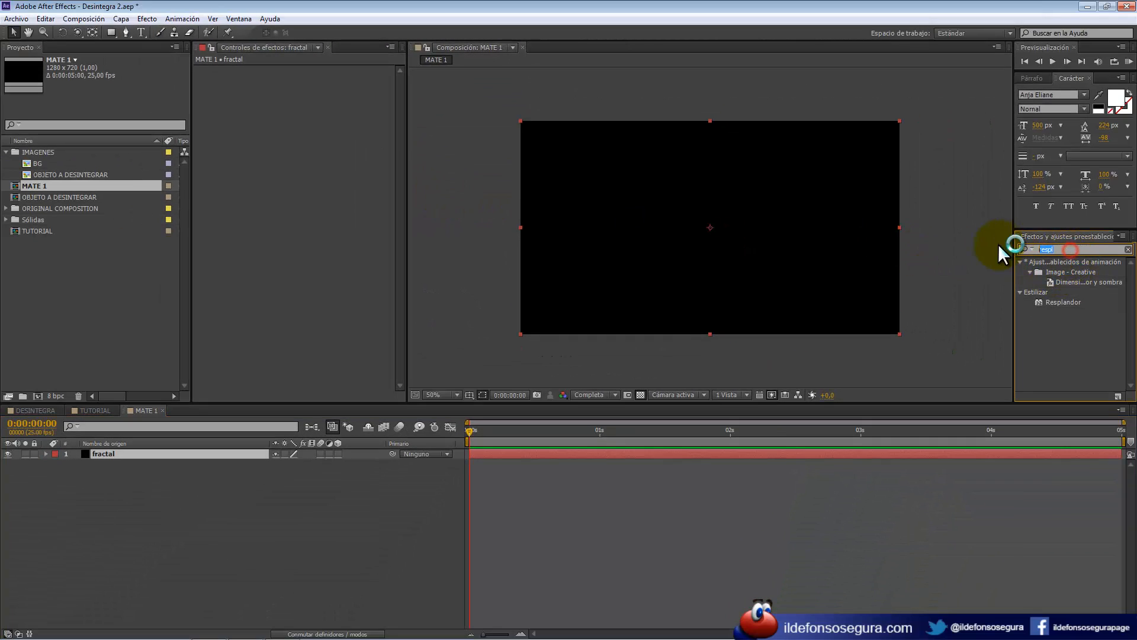
pyautogui.write('ruido')
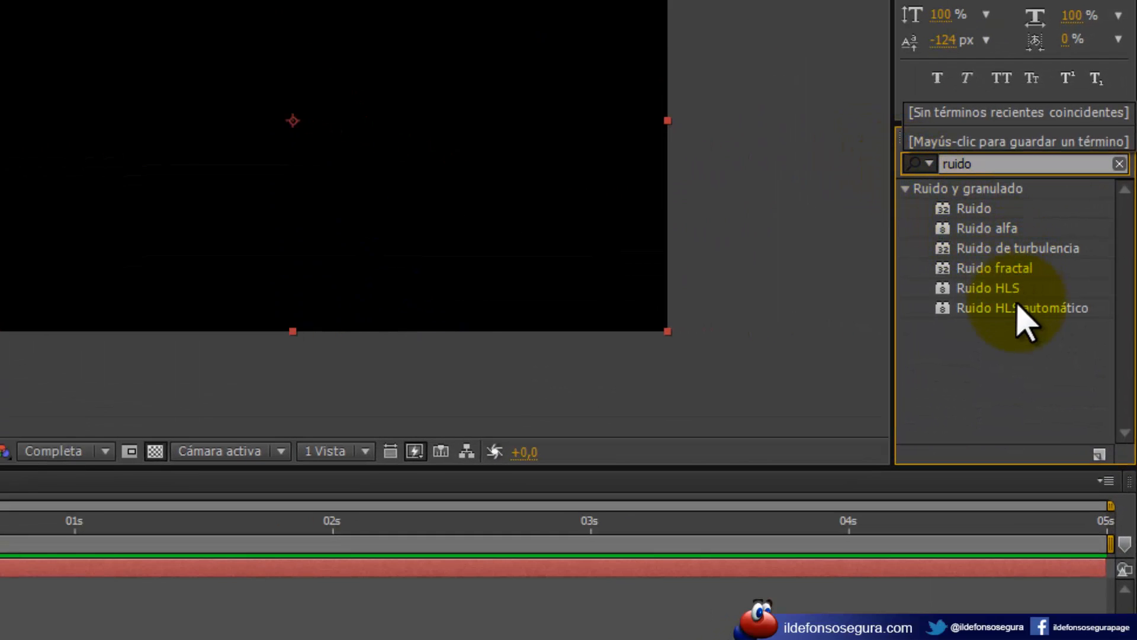
pyautogui.moveTo(1010, 269); pyautogui.dragTo(0, 332)
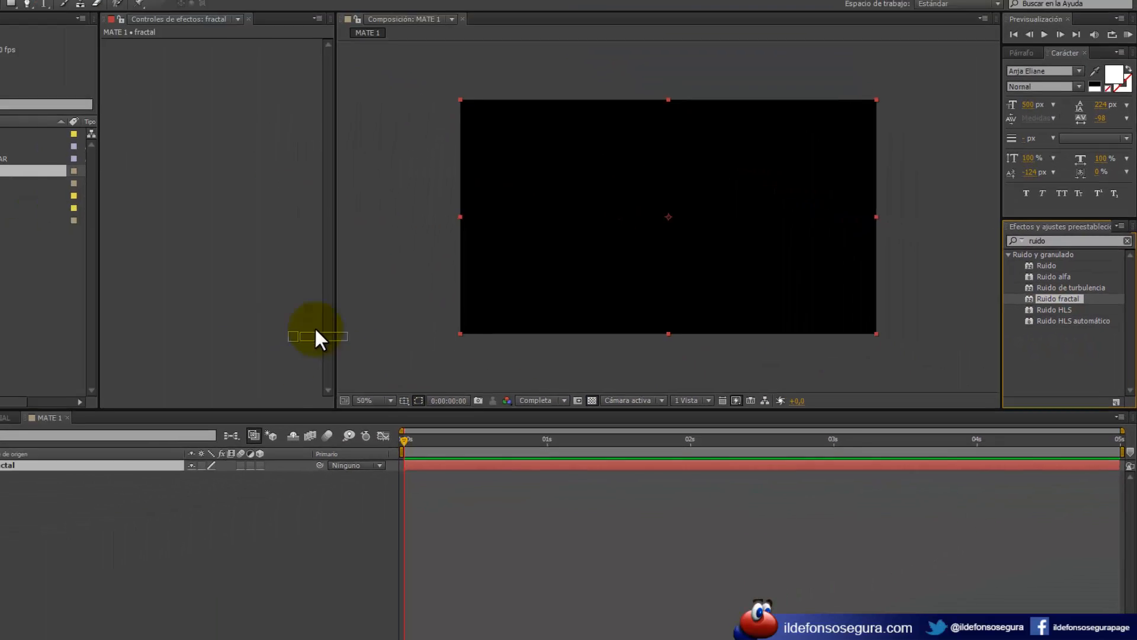
pyautogui.moveTo(315, 337); pyautogui.dragTo(259, 303)
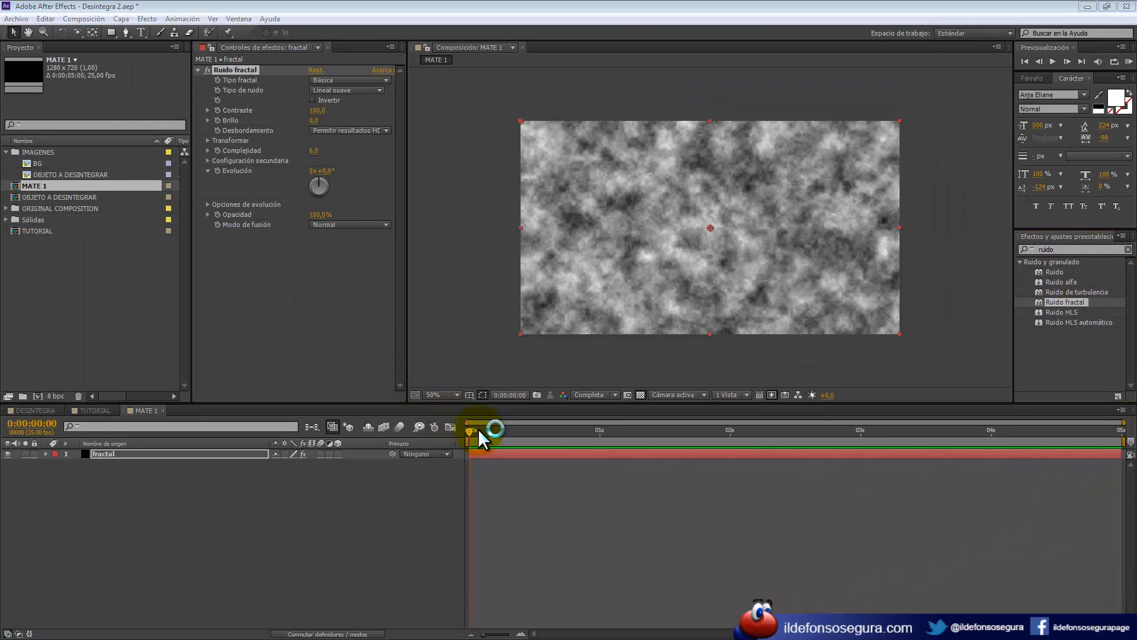
# Animate the fractal noise's Evolución from 0 revolutions at 0:00:00:00 to 3 revolutions at 0:00:04:24 and preview the motion.
pyautogui.click(217, 171)
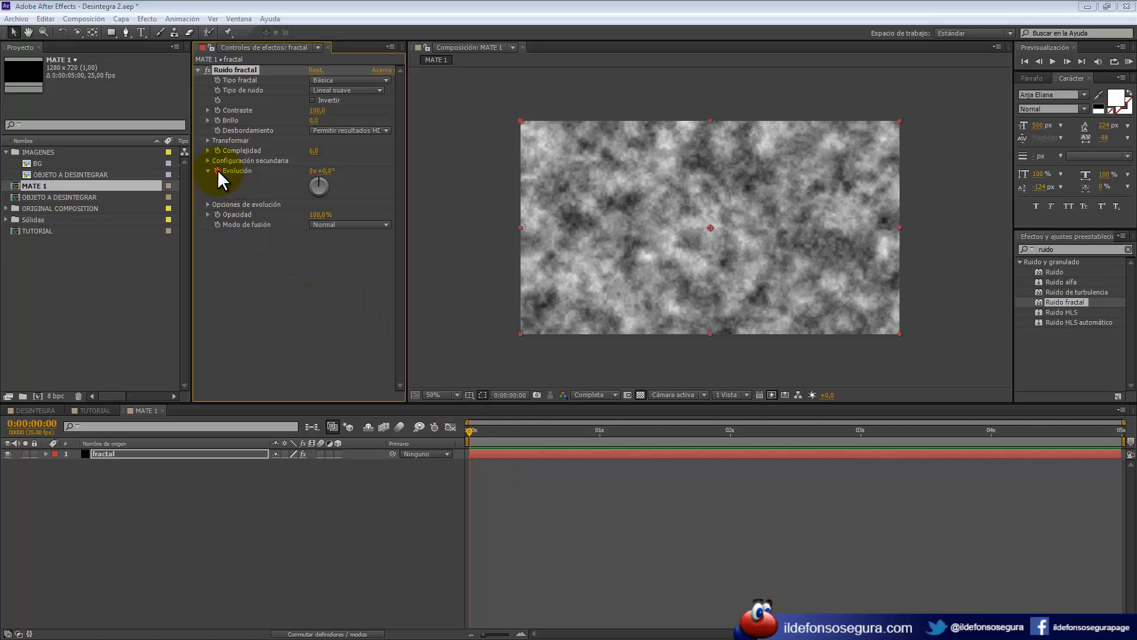
pyautogui.click(1081, 61)
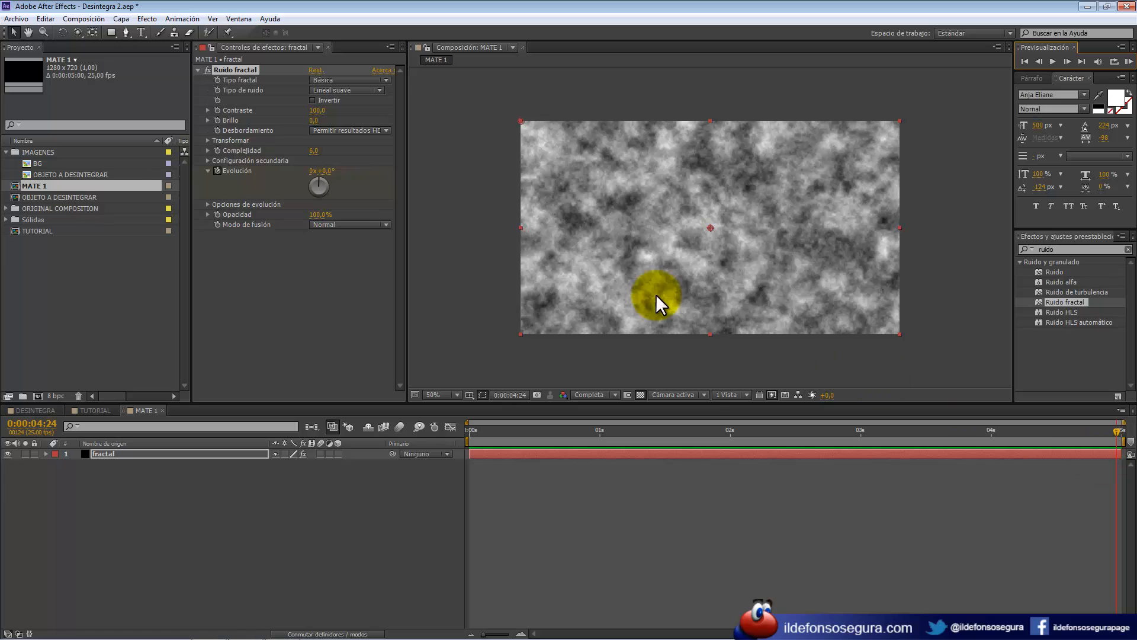
pyautogui.click(313, 171)
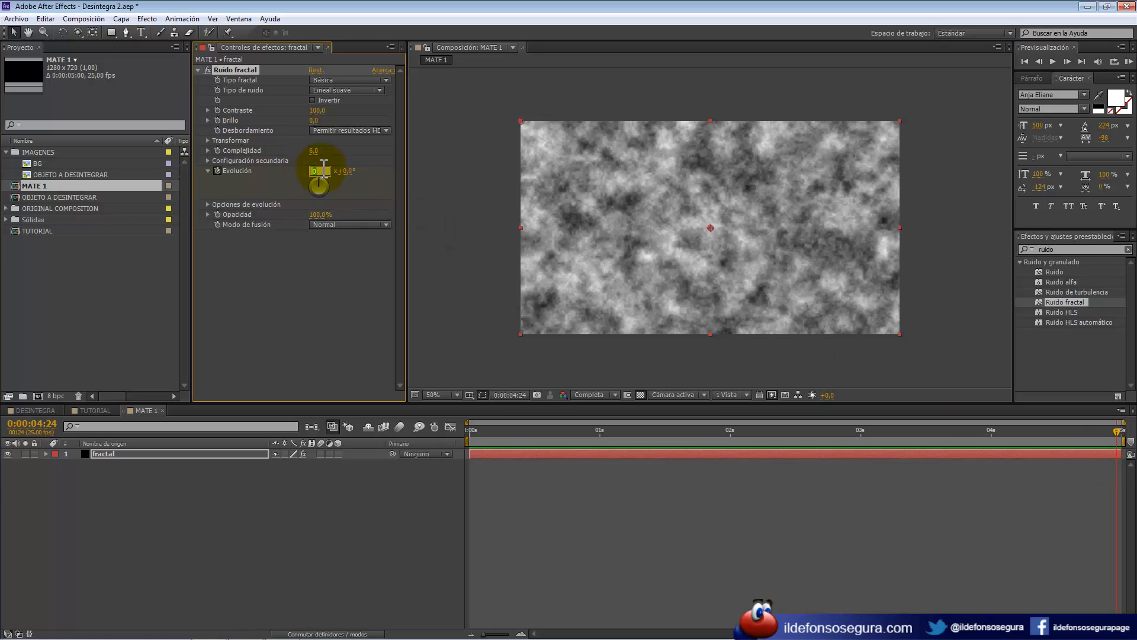
pyautogui.write('3')
pyautogui.press('Return')
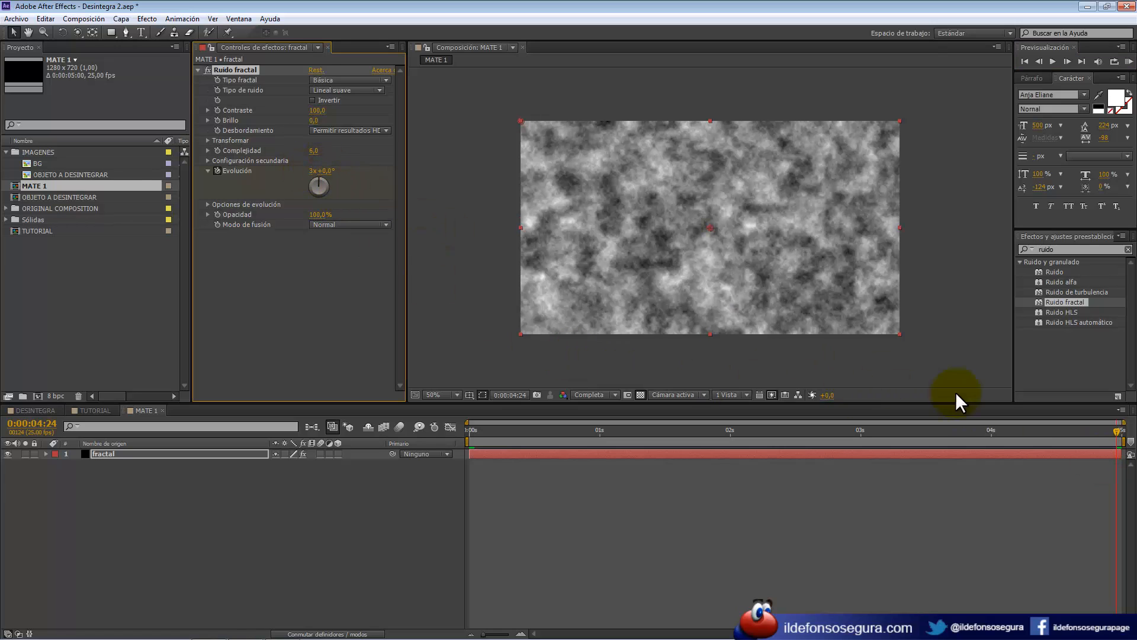
pyautogui.moveTo(1119, 438); pyautogui.dragTo(511, 424)
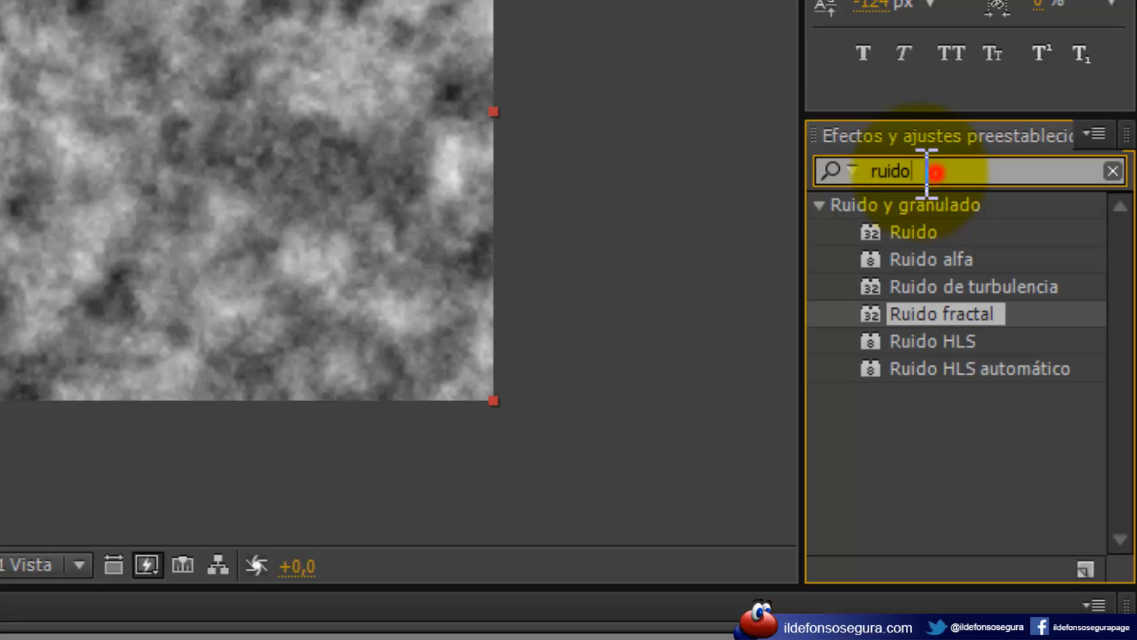
# Find the CC Threshold effect and apply it to the fractal layer after Ruido fractal.
pyautogui.doubleClick(931, 180)
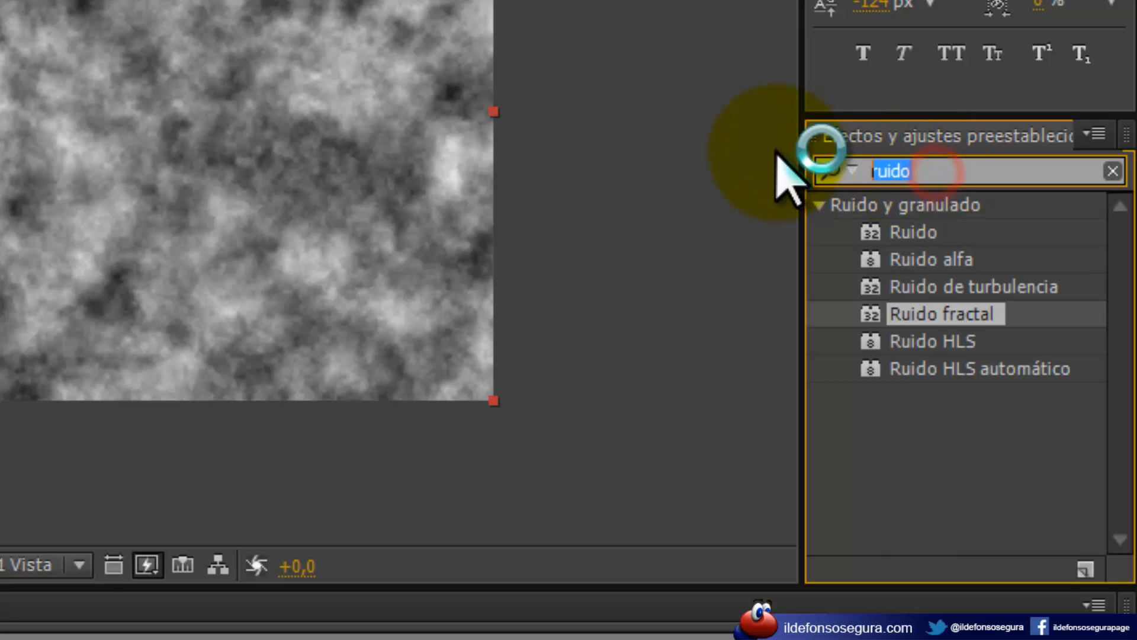
pyautogui.write('thre')
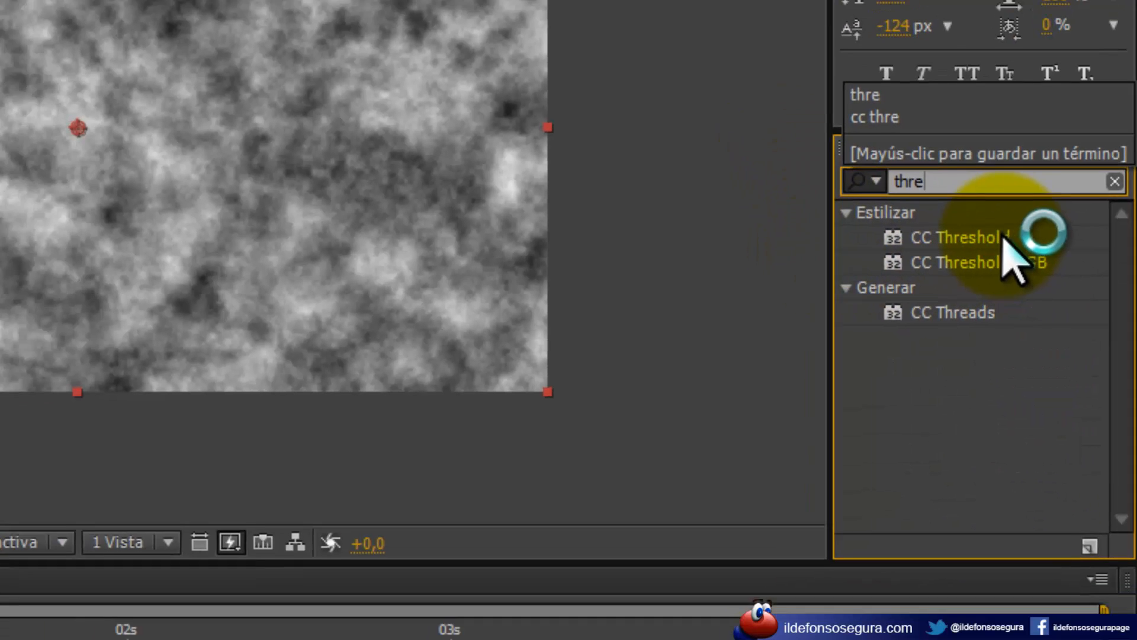
pyautogui.moveTo(989, 234); pyautogui.dragTo(707, 279)
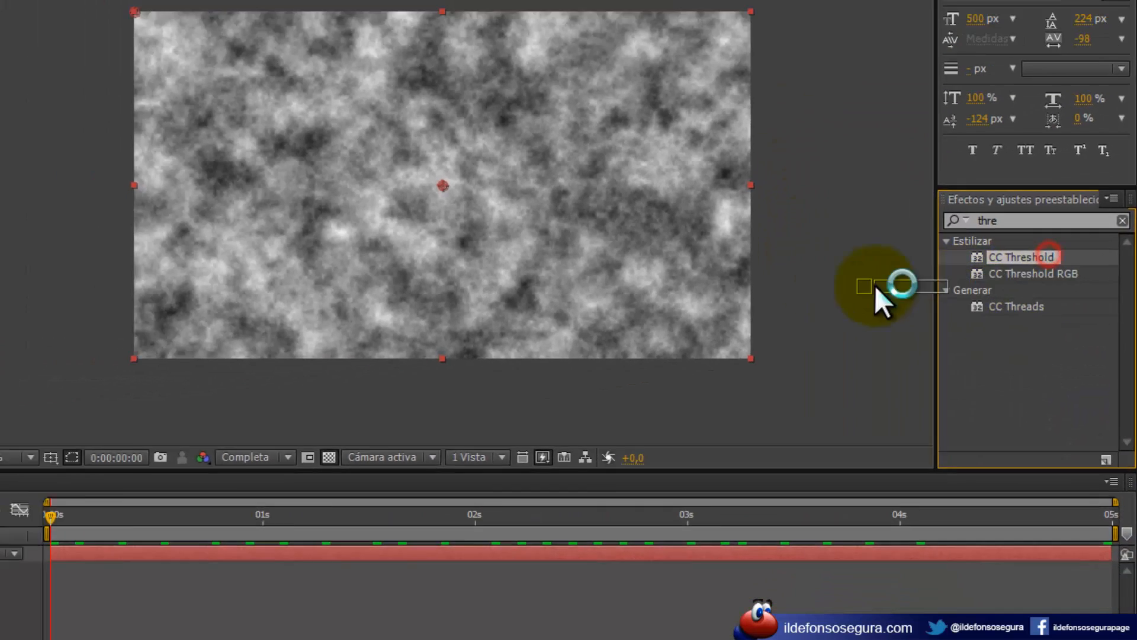
pyautogui.moveTo(875, 285); pyautogui.dragTo(347, 269)
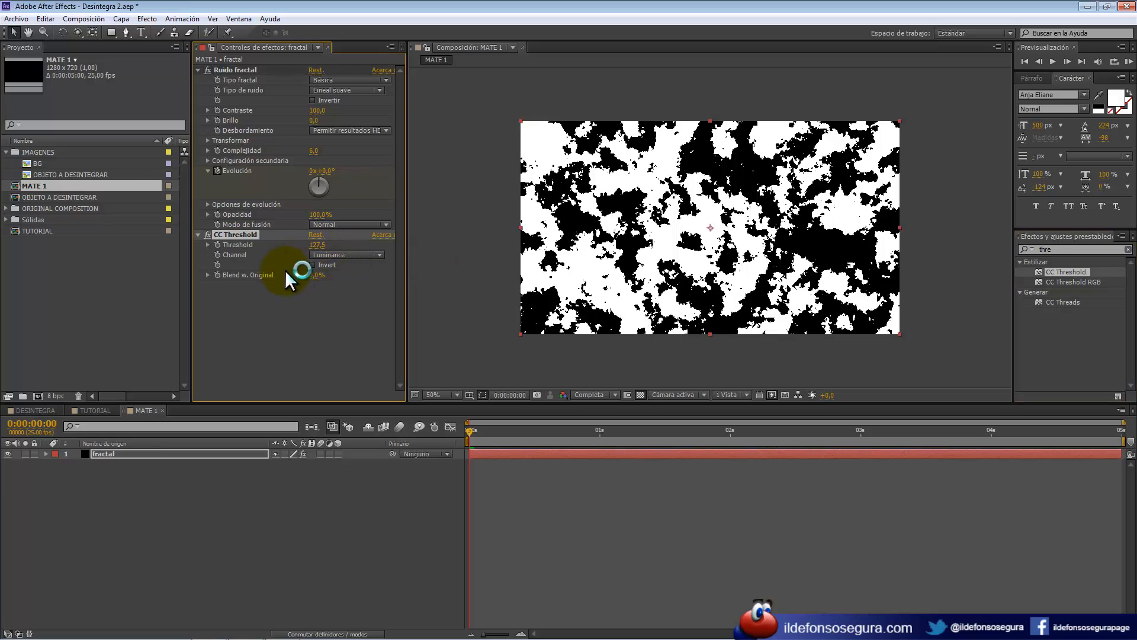
# Animate the CC Threshold value from 0 at 0:00:01:00 to 255 at 0:00:04:00 and preview the transition.
pyautogui.moveTo(468, 430); pyautogui.dragTo(600, 441)
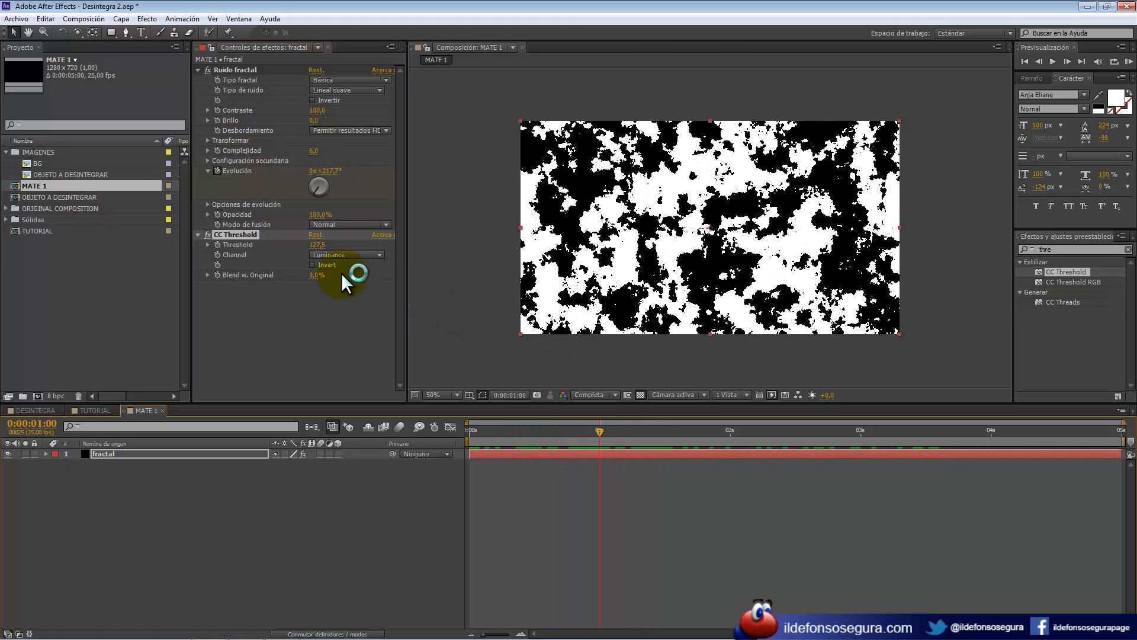
pyautogui.moveTo(314, 244); pyautogui.dragTo(276, 238)
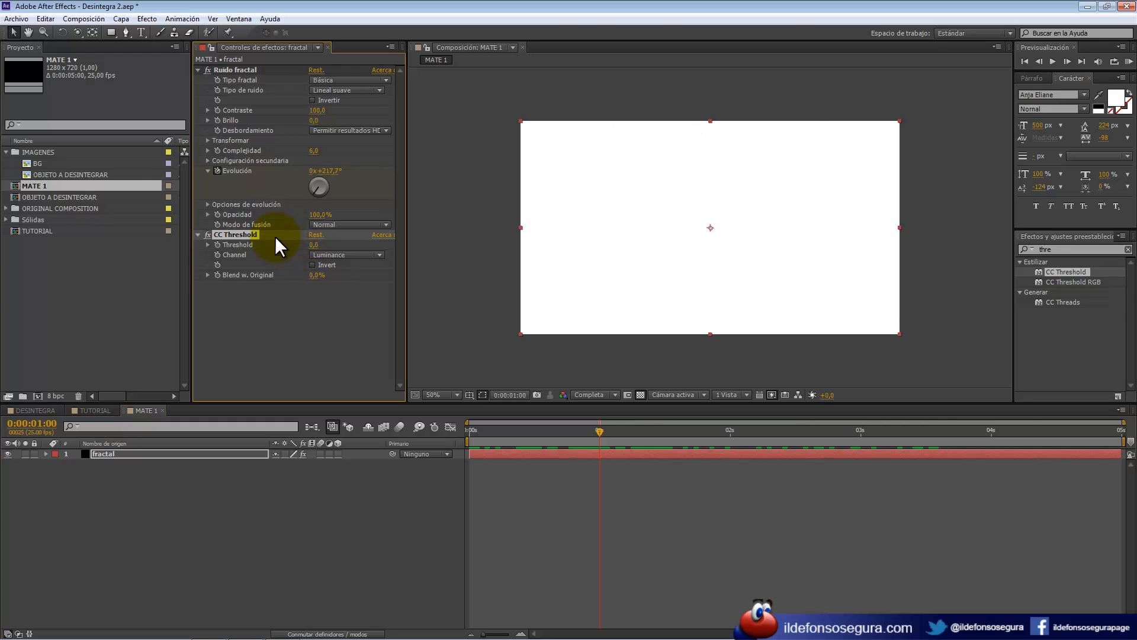
pyautogui.click(217, 245)
pyautogui.moveTo(600, 431); pyautogui.dragTo(807, 439)
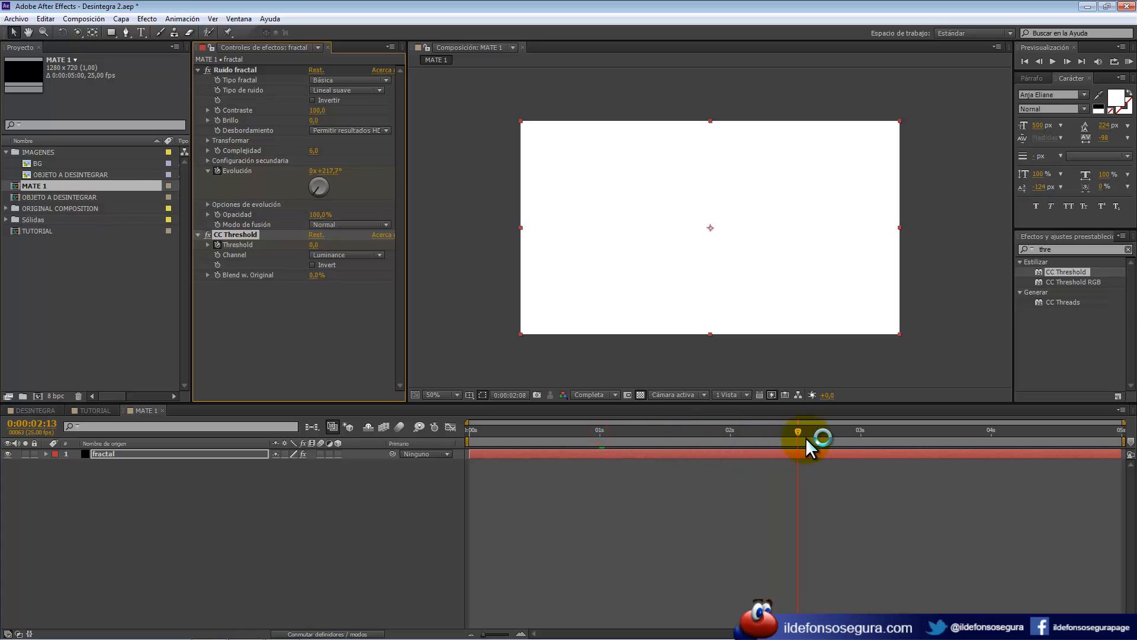
pyautogui.moveTo(990, 457); pyautogui.dragTo(991, 458)
pyautogui.moveTo(313, 243); pyautogui.dragTo(379, 255)
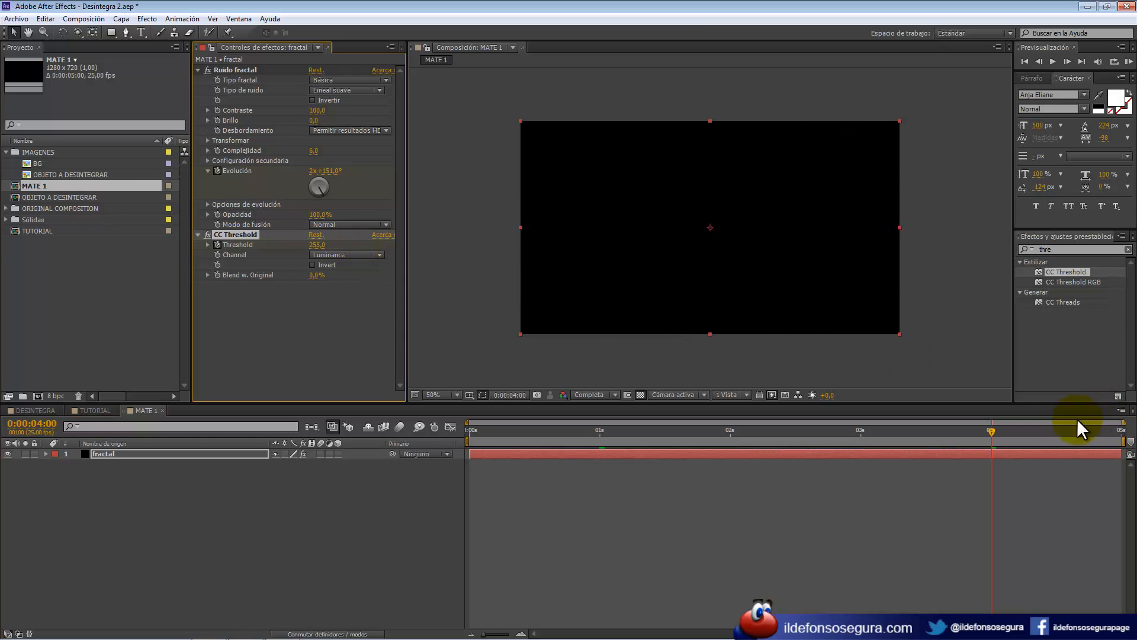
pyautogui.moveTo(988, 433); pyautogui.dragTo(806, 412)
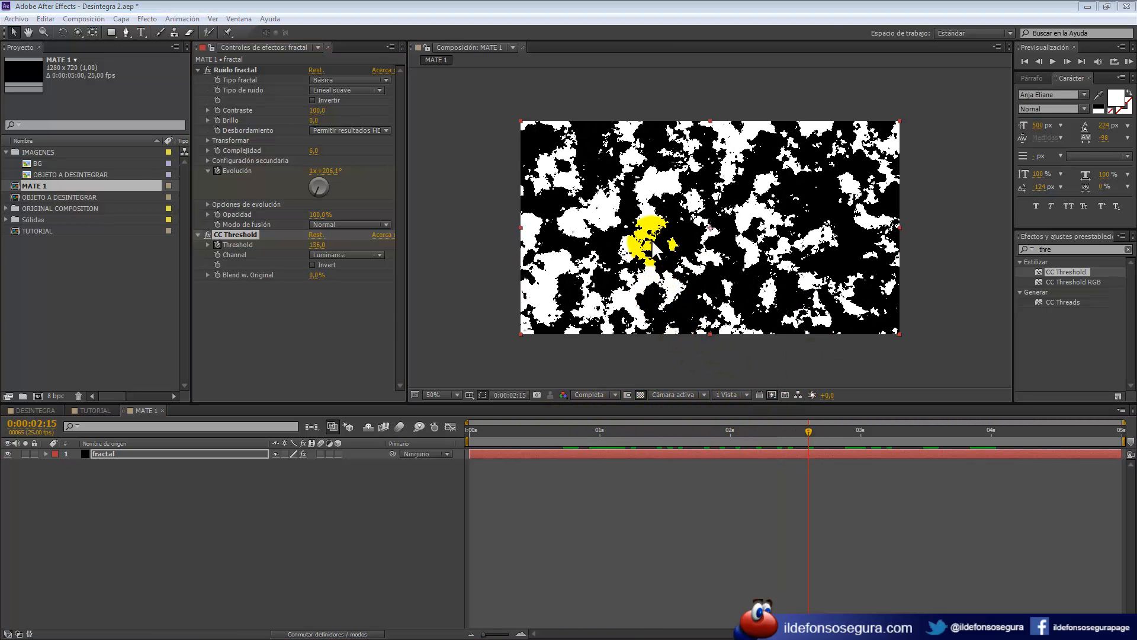
# Duplicate the fractal layer and apply the Invertir effect to the upper copy.
pyautogui.click(233, 452)
pyautogui.hotkey('ctrl', 'd')
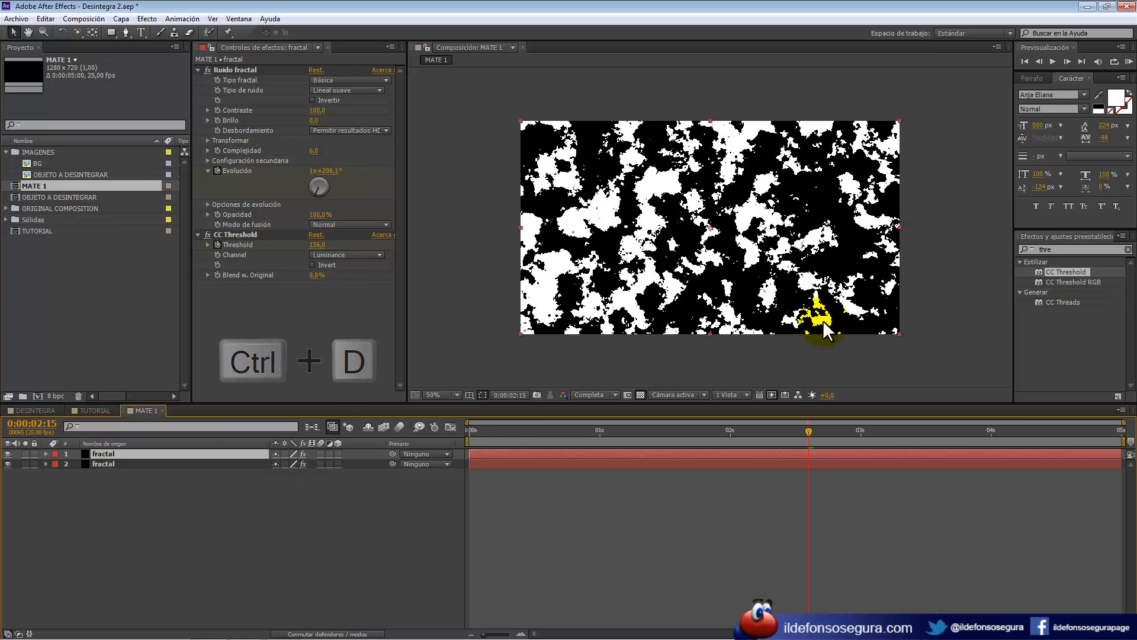
pyautogui.doubleClick(1063, 249)
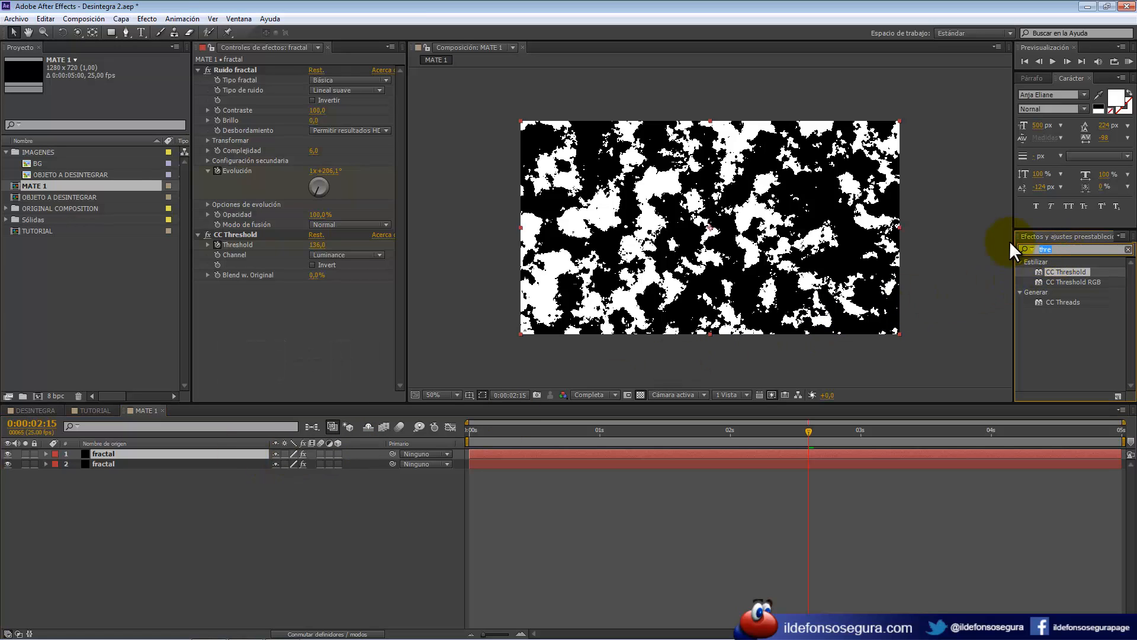
pyautogui.write('inver')
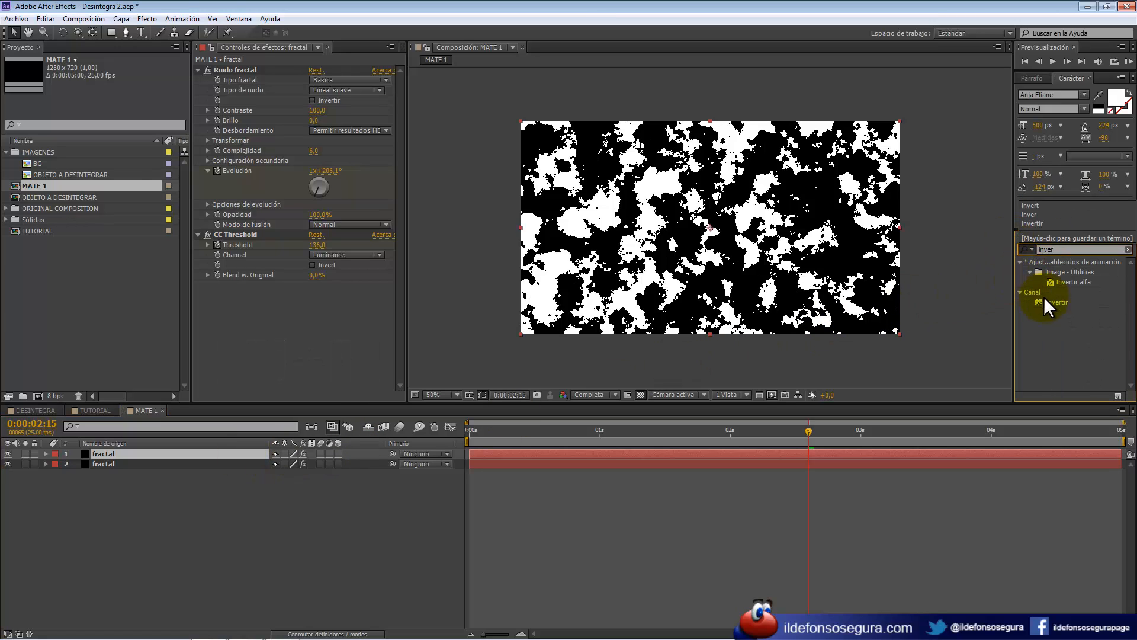
pyautogui.moveTo(1050, 300); pyautogui.dragTo(543, 404)
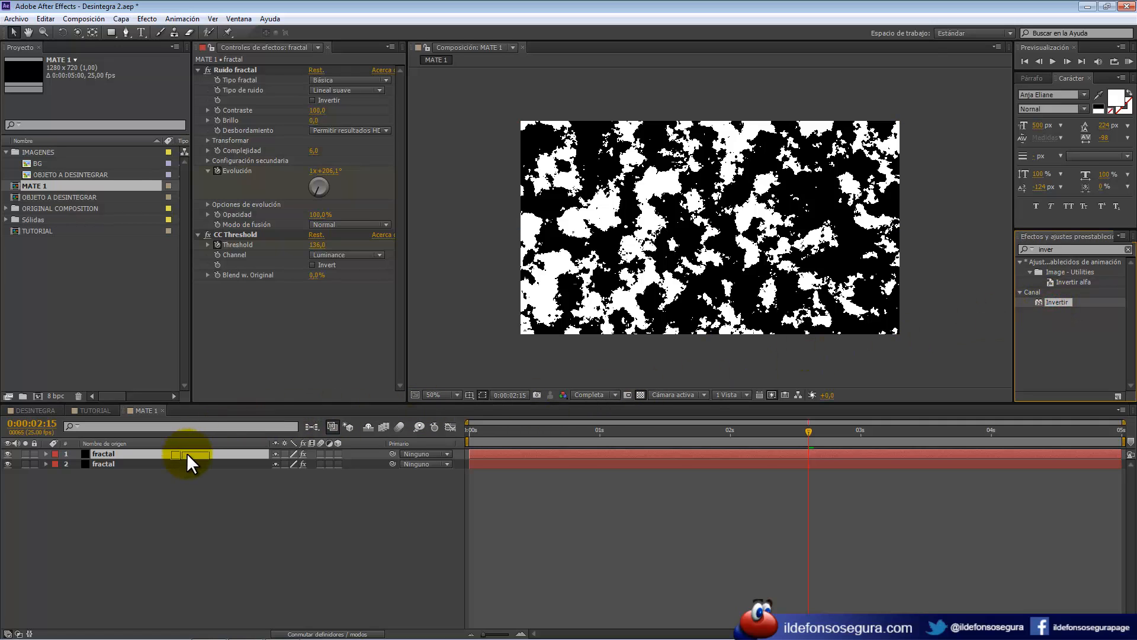
pyautogui.moveTo(186, 453); pyautogui.dragTo(186, 452)
# Set the lower fractal layer's track matte to the luminance of the upper copy and preview the resulting transparency.
pyautogui.press('F4')
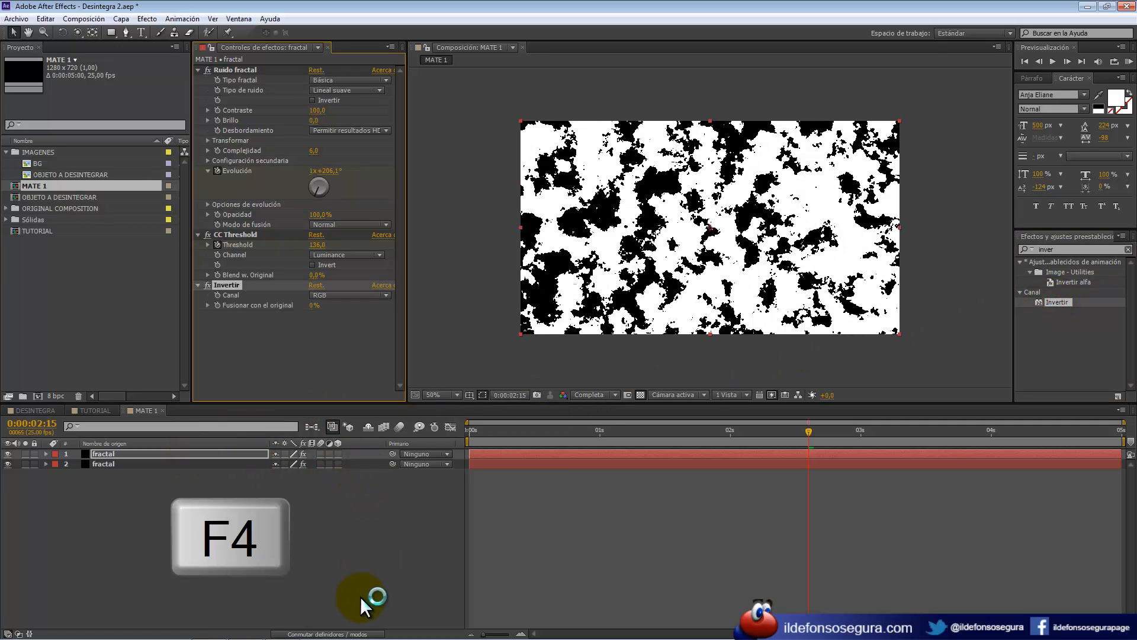
pyautogui.click(348, 633)
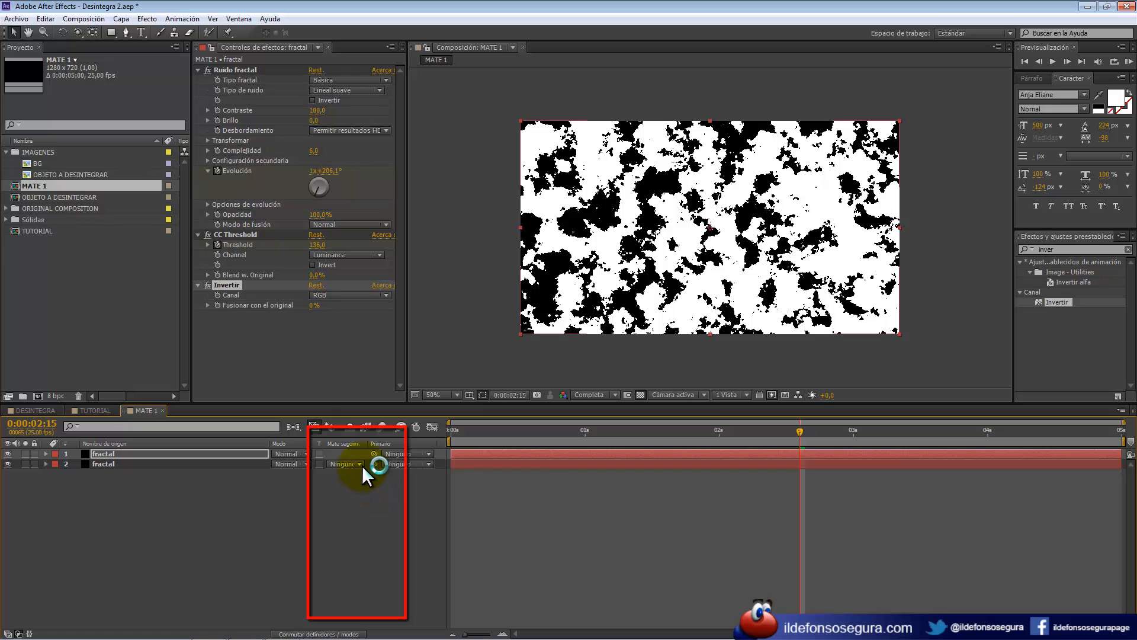
pyautogui.click(361, 465)
pyautogui.click(361, 523)
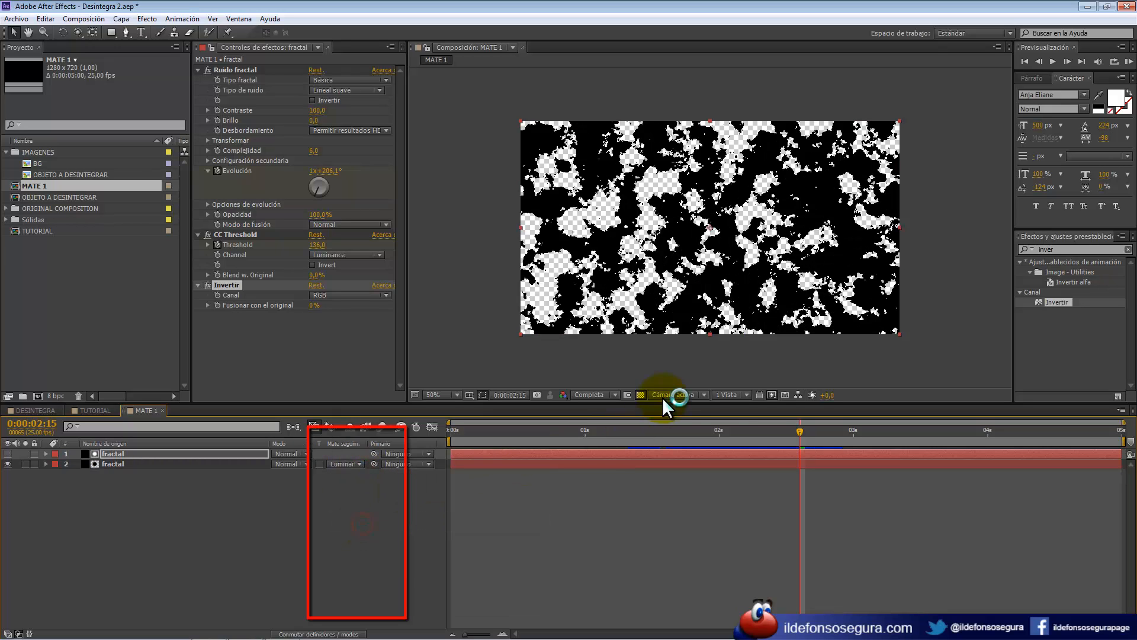
pyautogui.click(793, 430)
pyautogui.moveTo(776, 430)
pyautogui.mouseDown()
pyautogui.moveTo(687, 432)
pyautogui.moveTo(767, 436)
pyautogui.mouseUp()
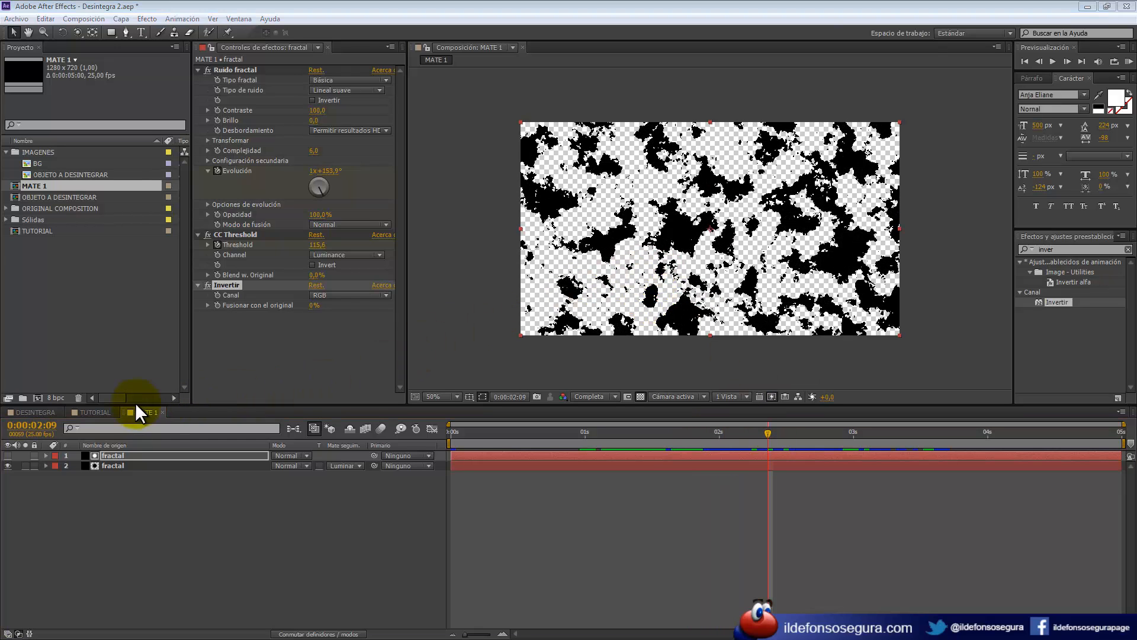
# Place MATE 1 in the TUTORIAL composition as the layer above OBJETO A DESINTEGRAR and preview it at 0:00:02:21.
pyautogui.click(93, 412)
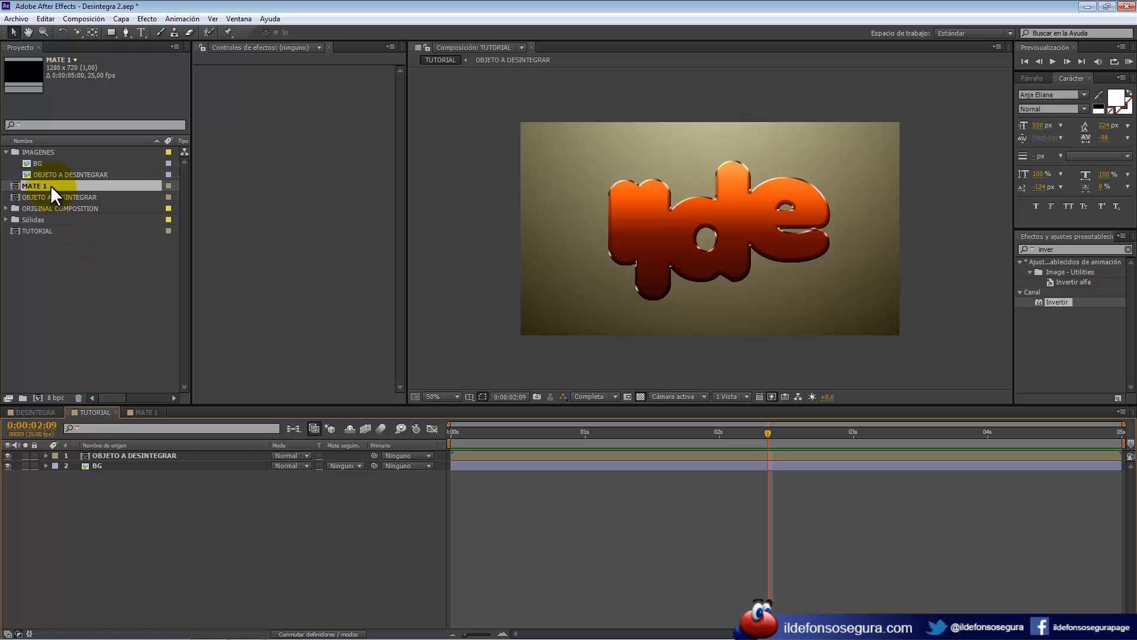
pyautogui.moveTo(50, 185); pyautogui.dragTo(99, 453)
pyautogui.moveTo(765, 428); pyautogui.dragTo(831, 441)
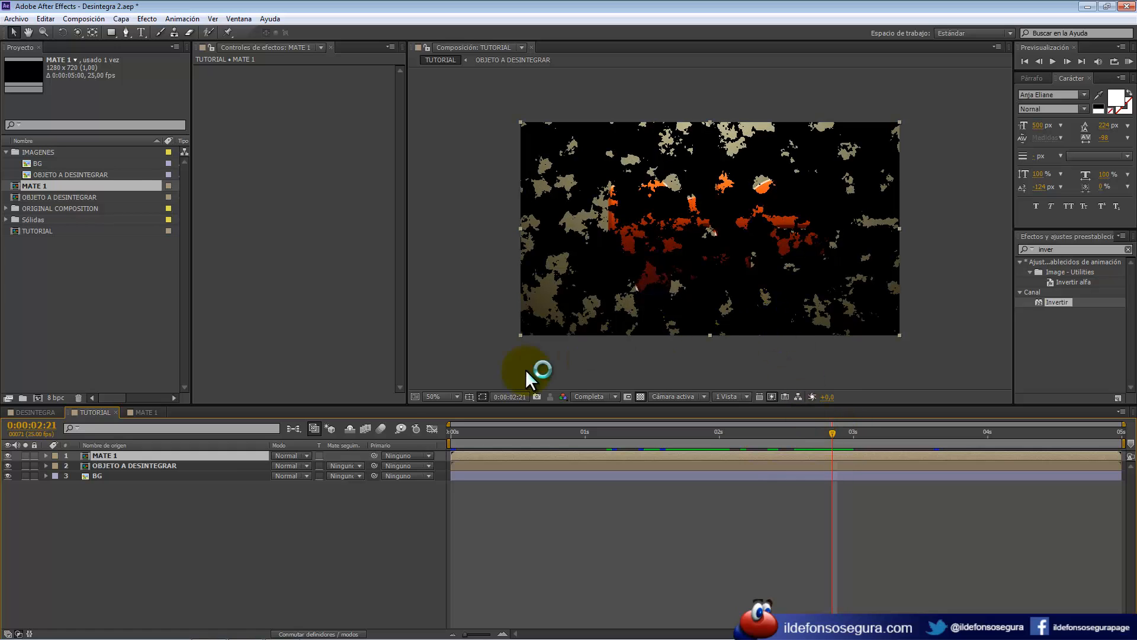
# Try Mate alfa "MATE 1" as the track matte of the OBJETO A DESINTEGRAR layer and preview its effect on the logo.
pyautogui.click(360, 468)
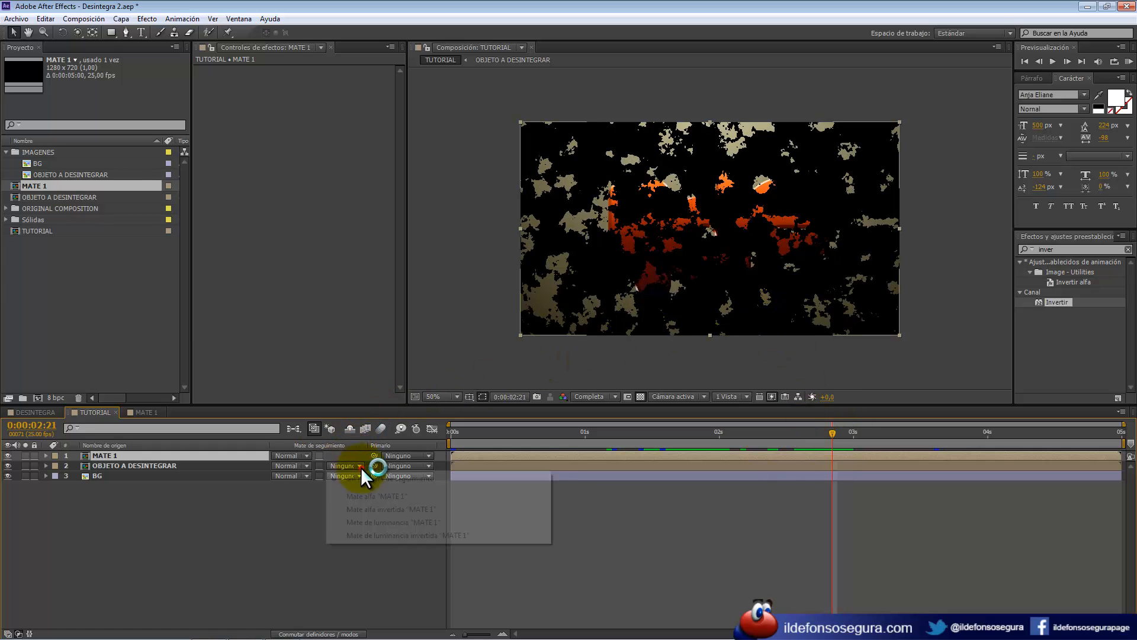
pyautogui.click(371, 493)
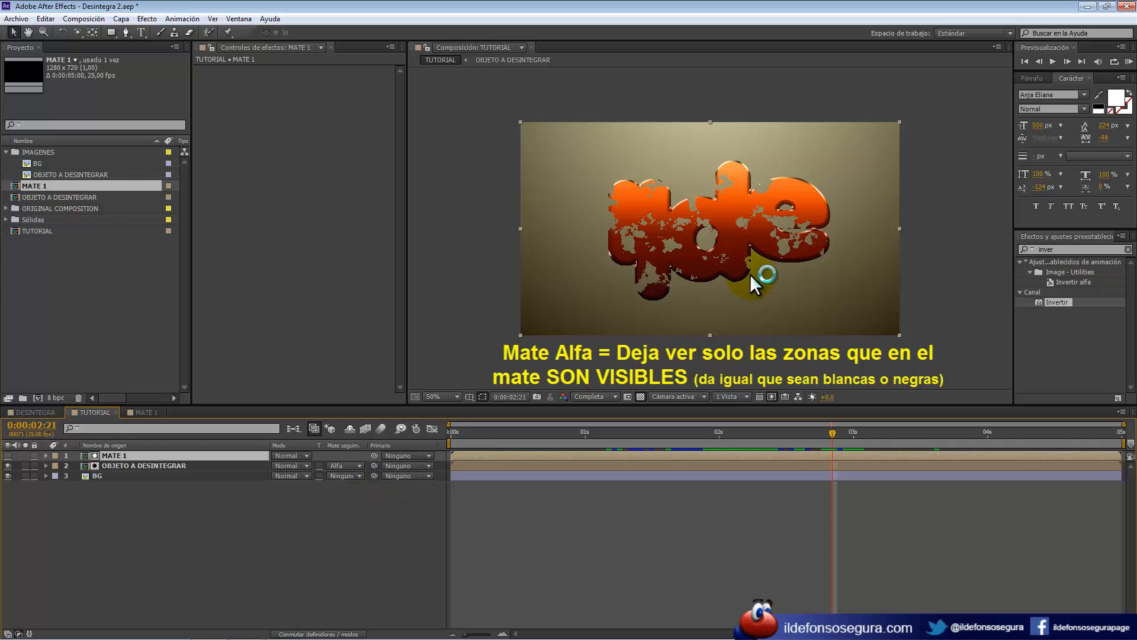
pyautogui.moveTo(831, 433); pyautogui.dragTo(800, 432)
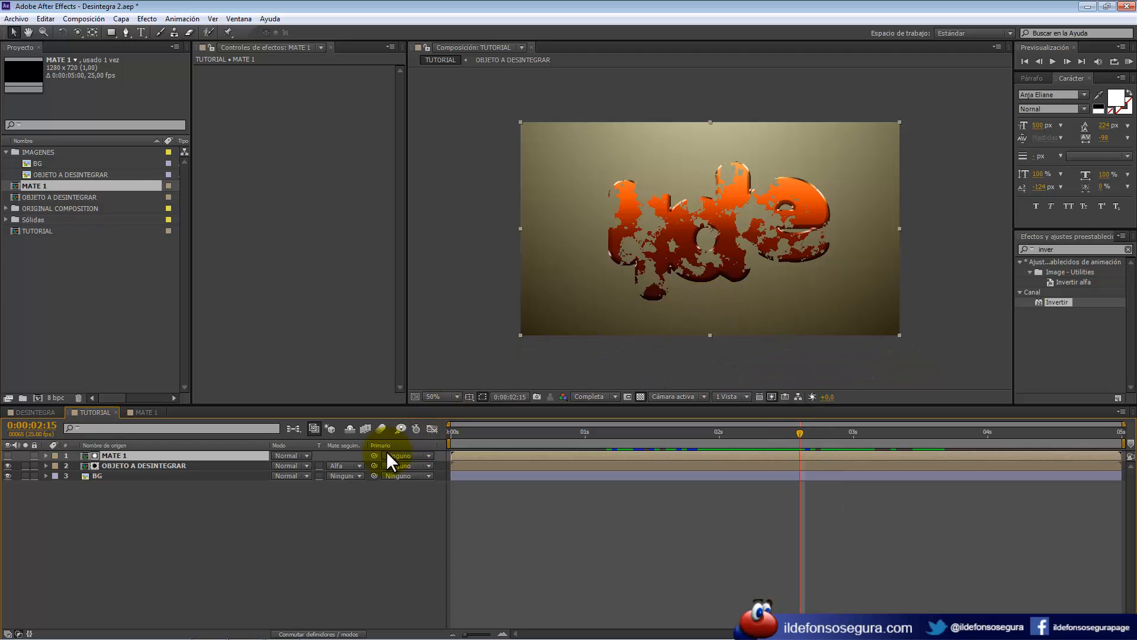
# Set the OBJETO A DESINTEGRAR track matte to Mate alfa invertida "MATE 1", preview the disintegration, and turn on MATE 1's visibility.
pyautogui.click(360, 465)
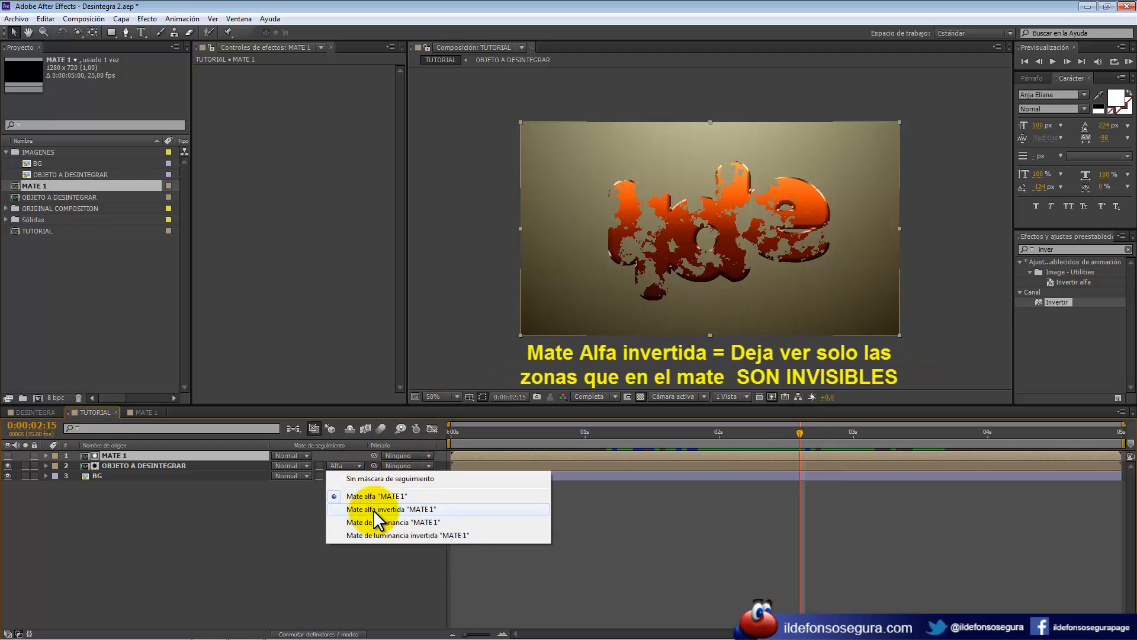
pyautogui.click(373, 509)
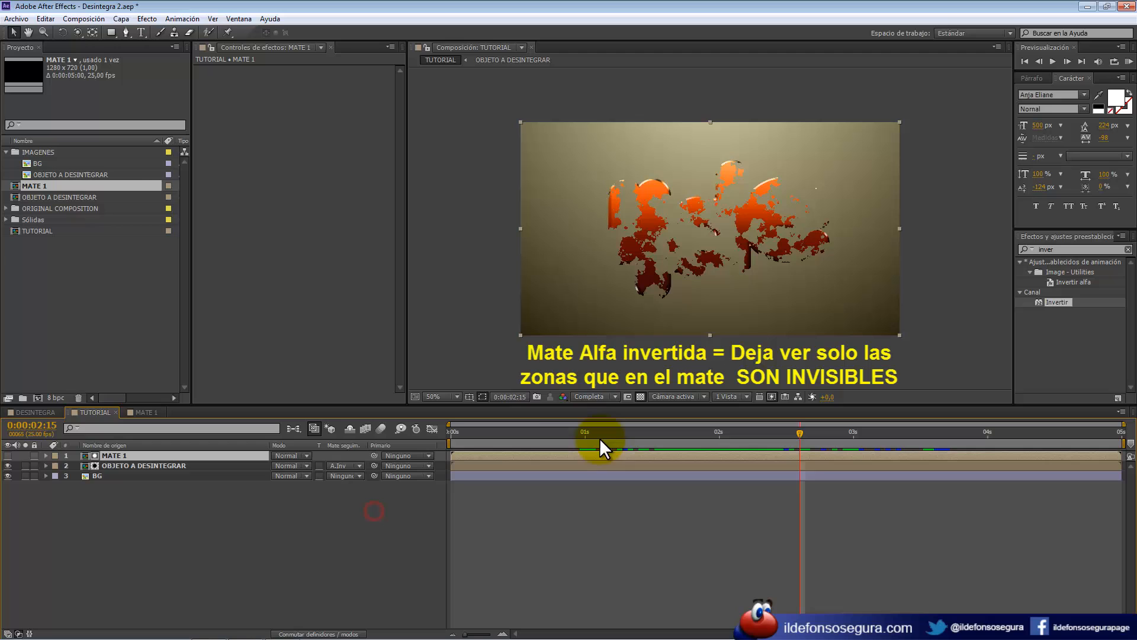
pyautogui.click(566, 429)
pyautogui.moveTo(566, 428); pyautogui.dragTo(834, 420)
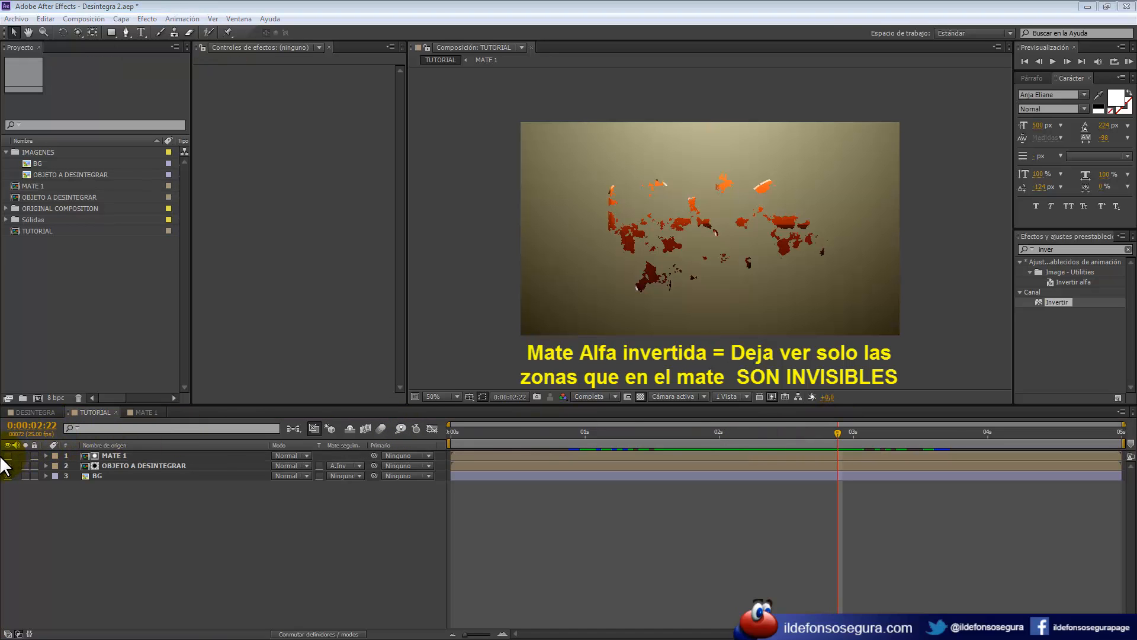
pyautogui.click(8, 456)
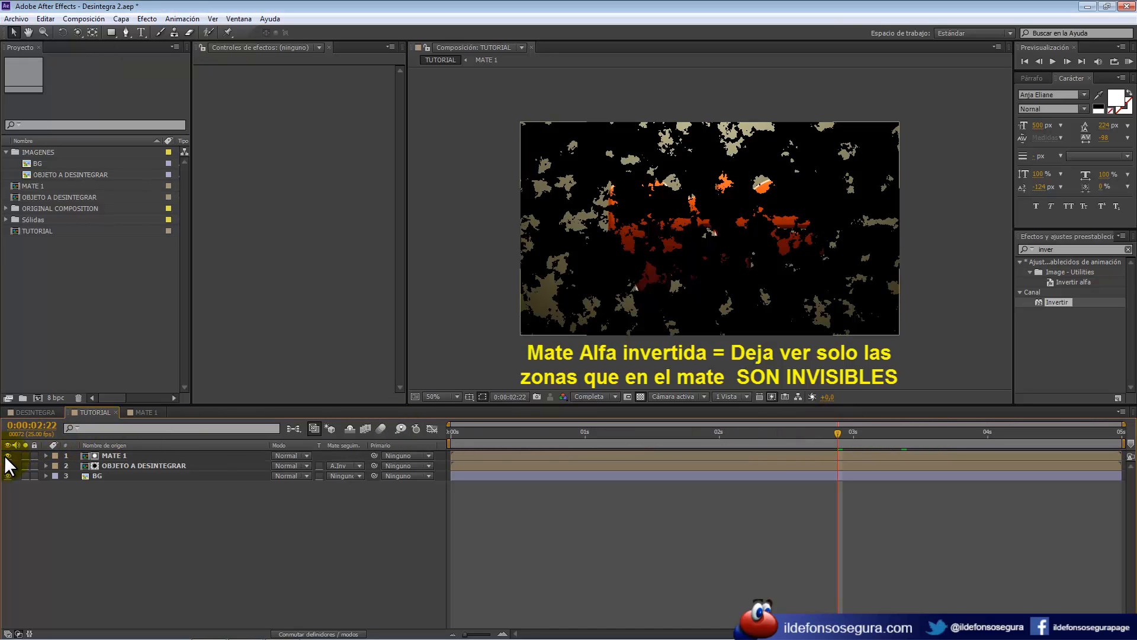
# Compare the disintegration in TUTORIAL with MATE 1 shown and hidden, checking 0:00:03:03, and leave MATE 1 hidden.
pyautogui.click(8, 455)
pyautogui.click(8, 456)
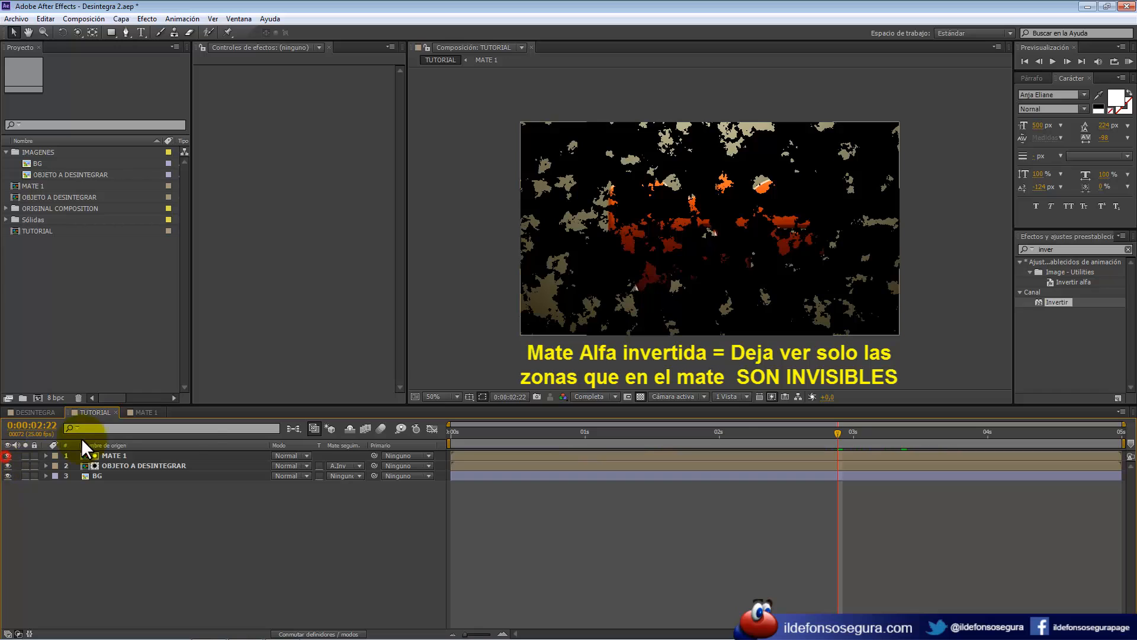
pyautogui.moveTo(837, 437); pyautogui.dragTo(869, 435)
pyautogui.click(8, 455)
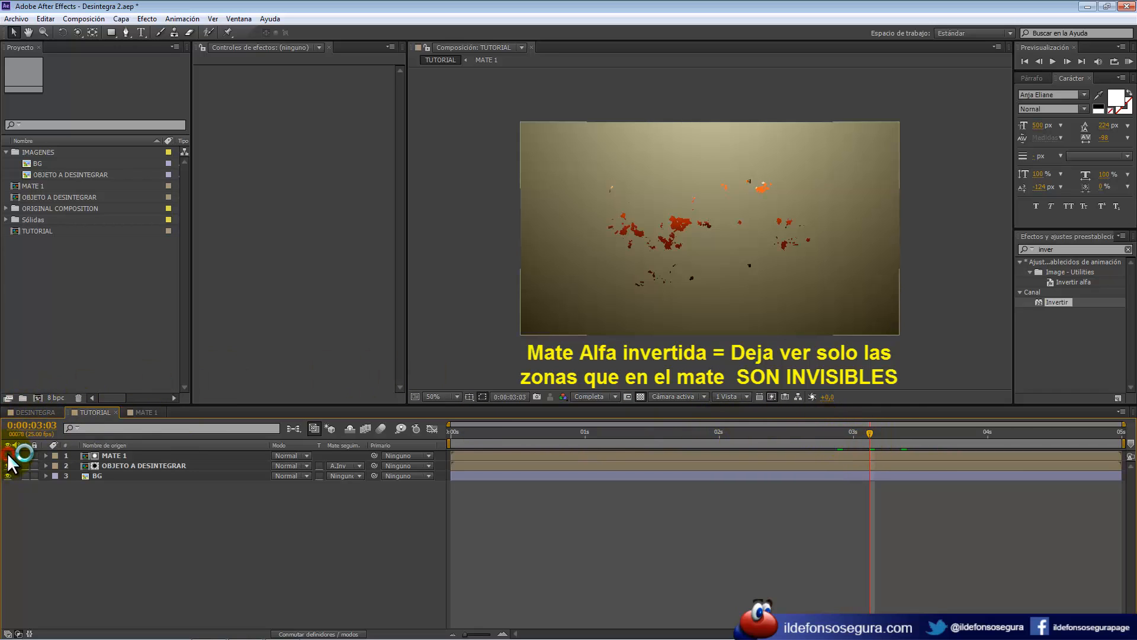
pyautogui.click(8, 455)
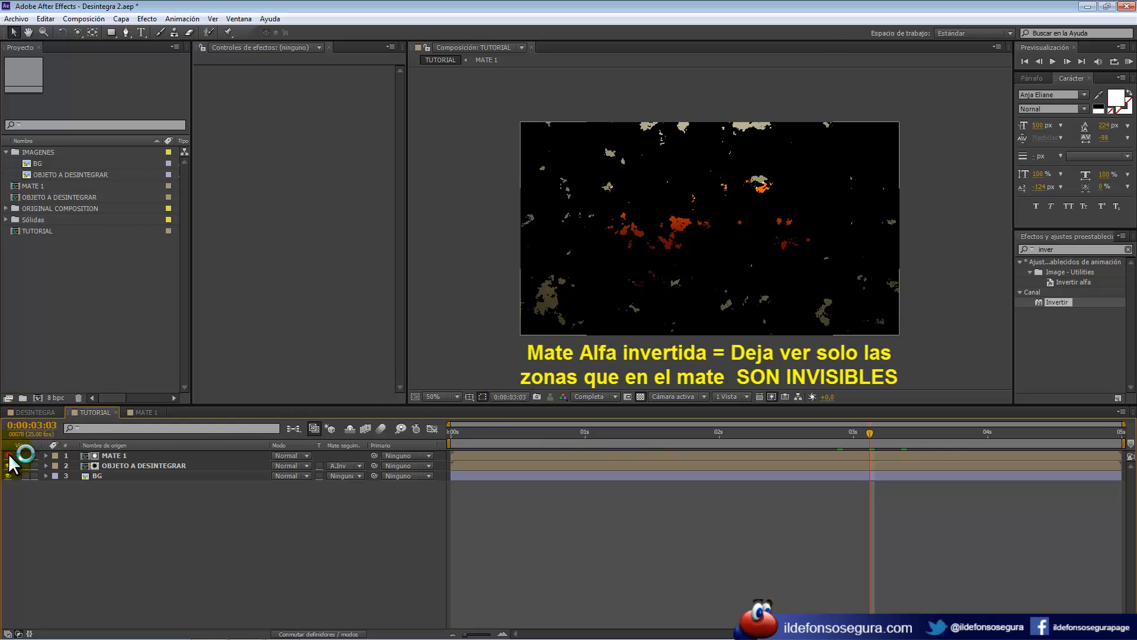
pyautogui.click(8, 455)
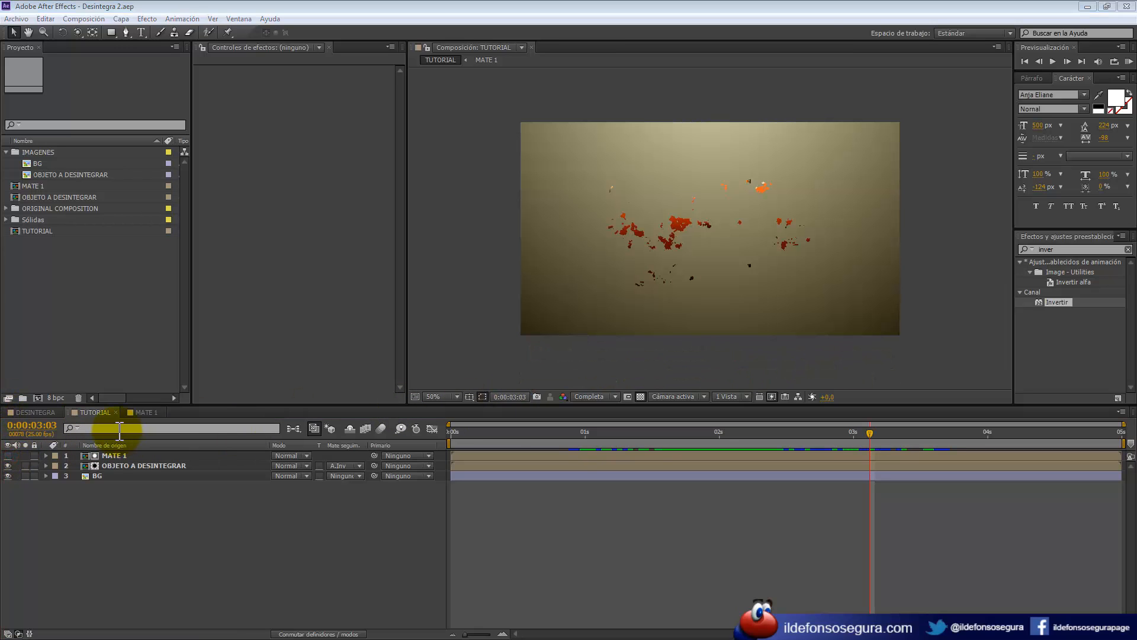
# Create a new composition from MATE 1 and apply the Invertir effect to its MATE 1 layer.
pyautogui.click(36, 185)
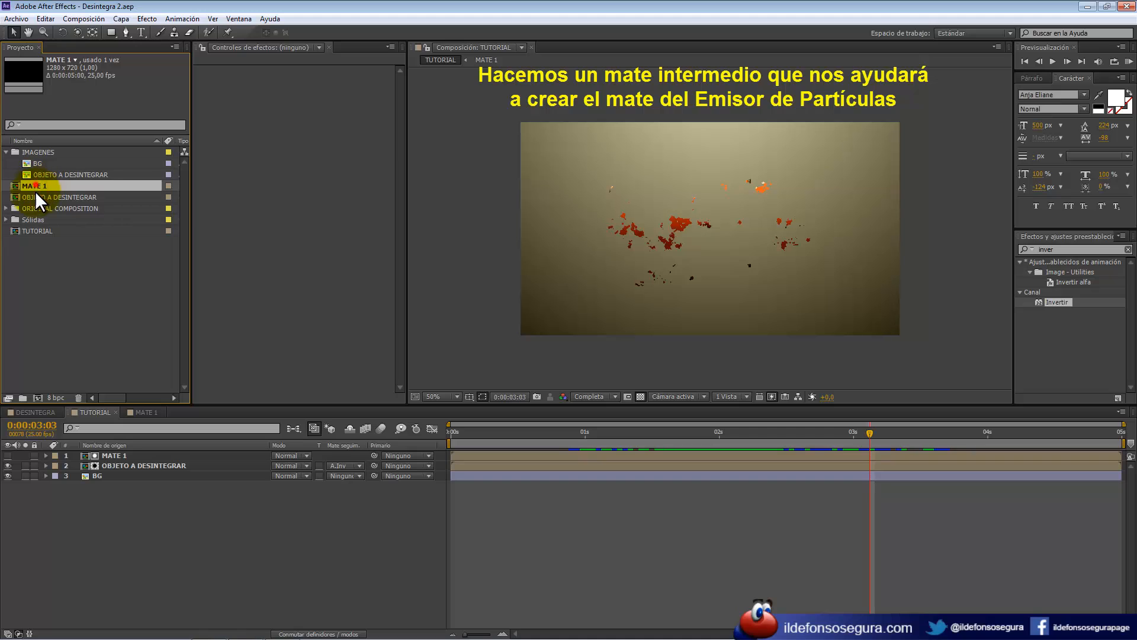
pyautogui.moveTo(37, 393); pyautogui.dragTo(37, 398)
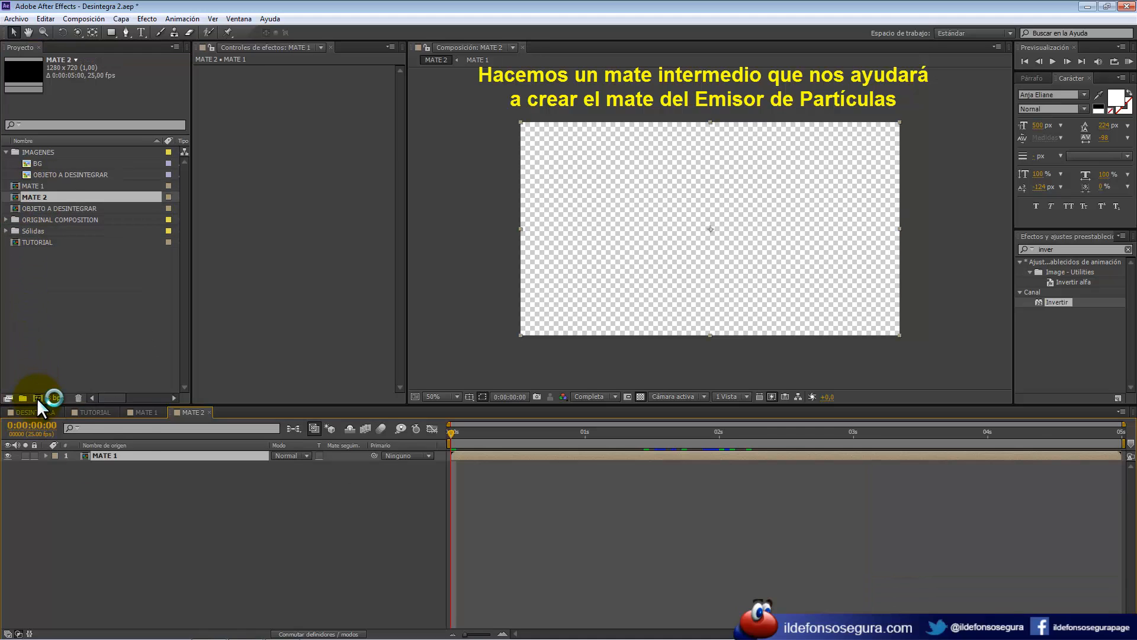
pyautogui.moveTo(709, 422); pyautogui.dragTo(731, 433)
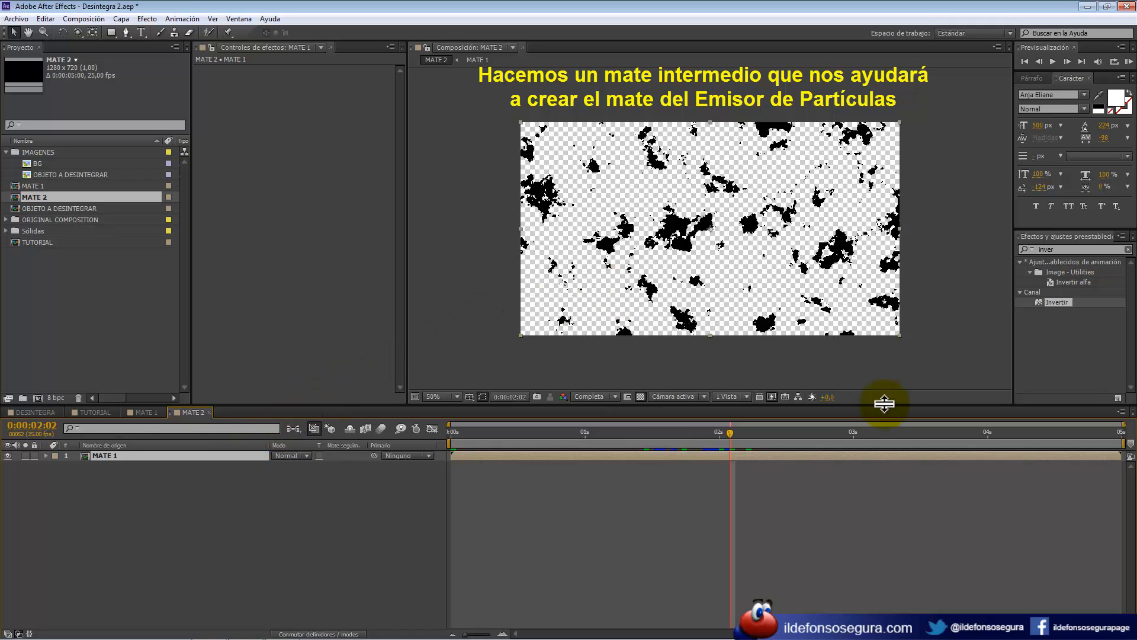
pyautogui.moveTo(1057, 301); pyautogui.dragTo(211, 456)
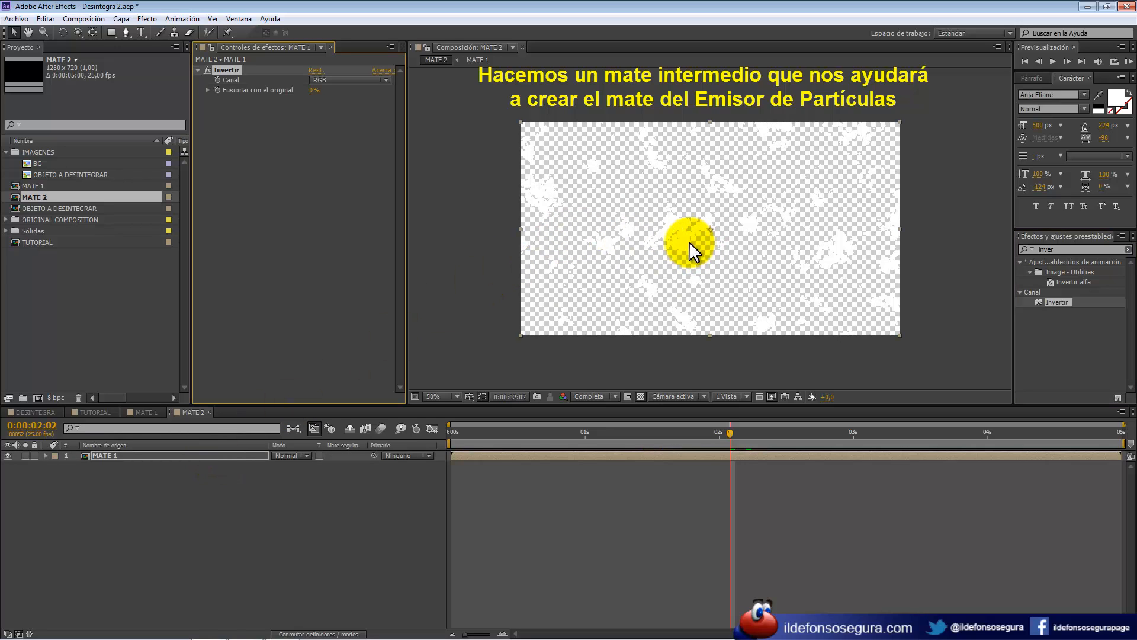
# Add a black 1280 x 720 solid beneath the MATE 1 layer in MATE 2 and compare the result with the MATE 1 composition.
pyautogui.rightClick(244, 487)
pyautogui.moveTo(353, 495)
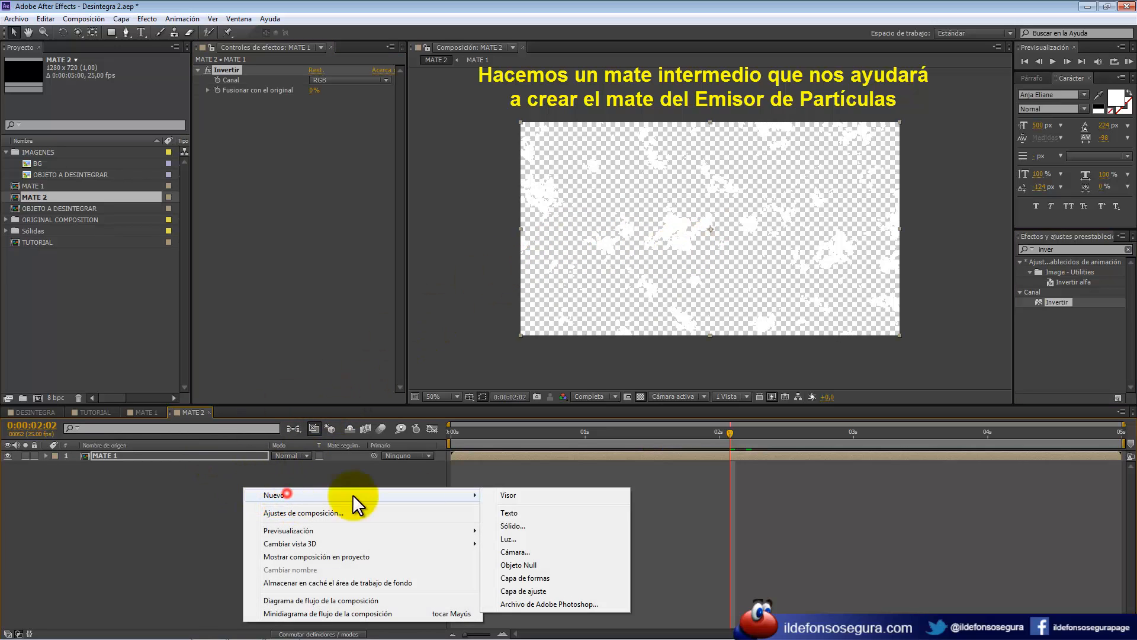
pyautogui.click(524, 523)
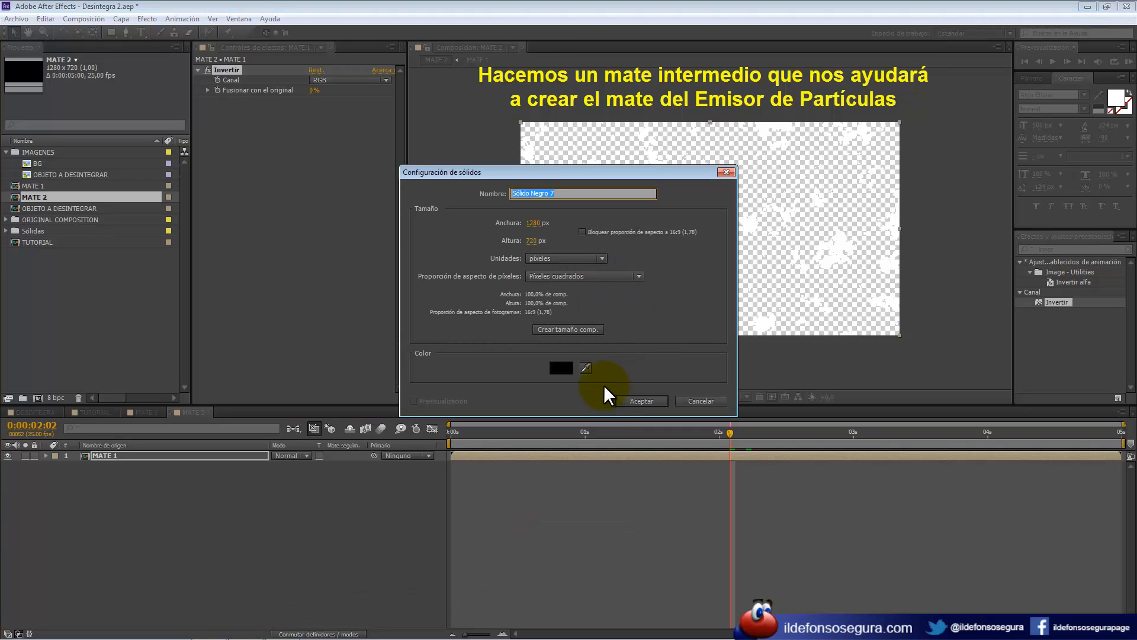
pyautogui.click(629, 402)
pyautogui.moveTo(165, 460); pyautogui.dragTo(159, 478)
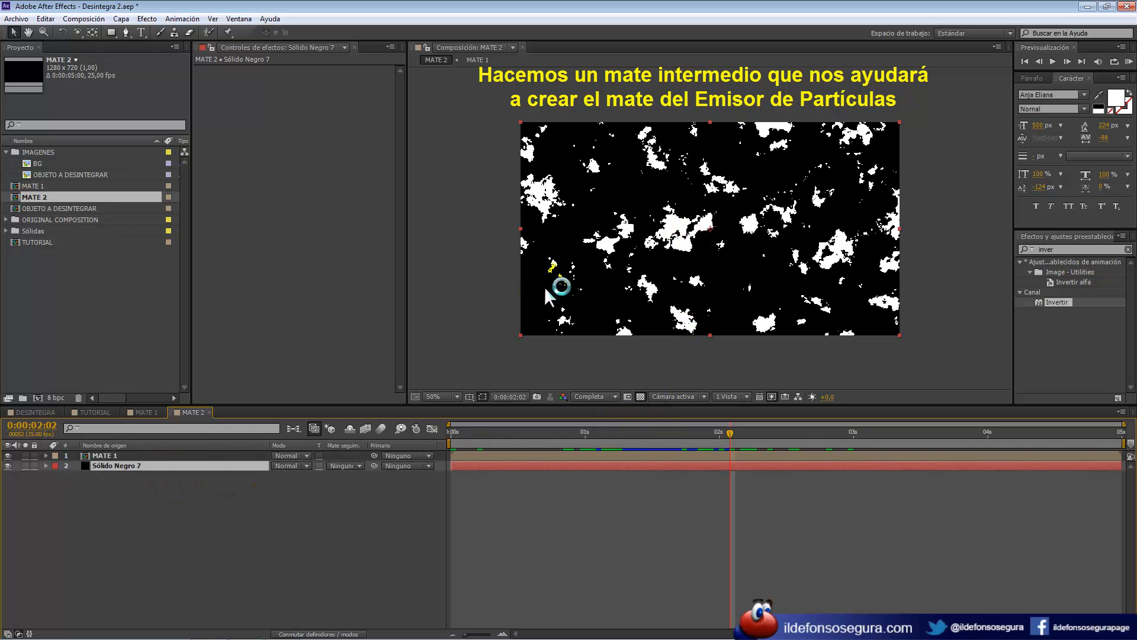
pyautogui.click(153, 414)
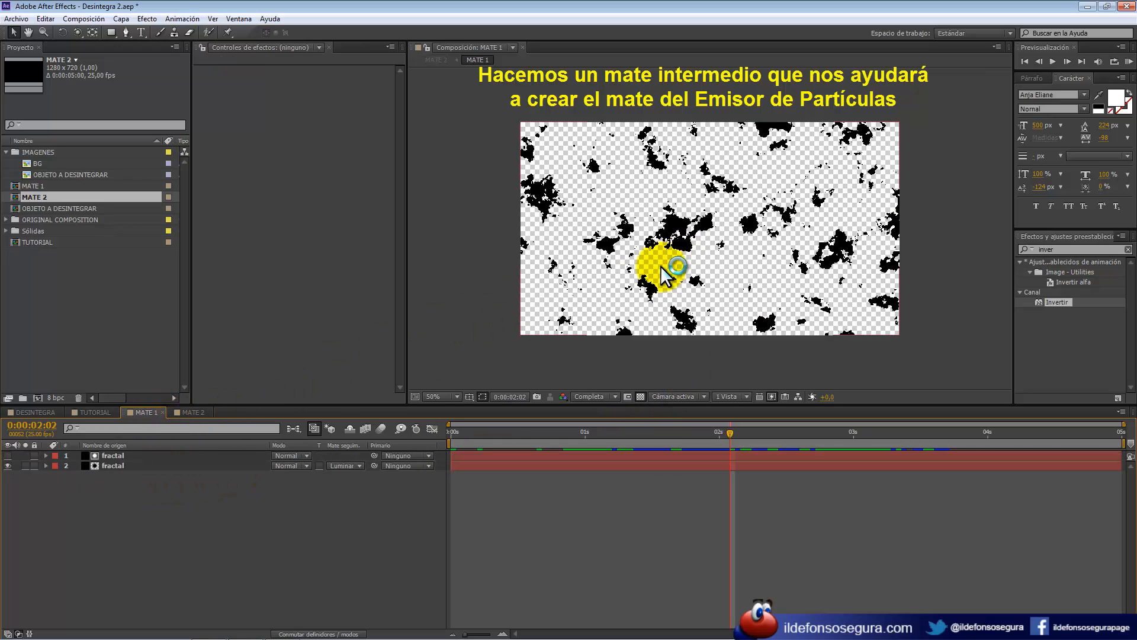
pyautogui.click(187, 412)
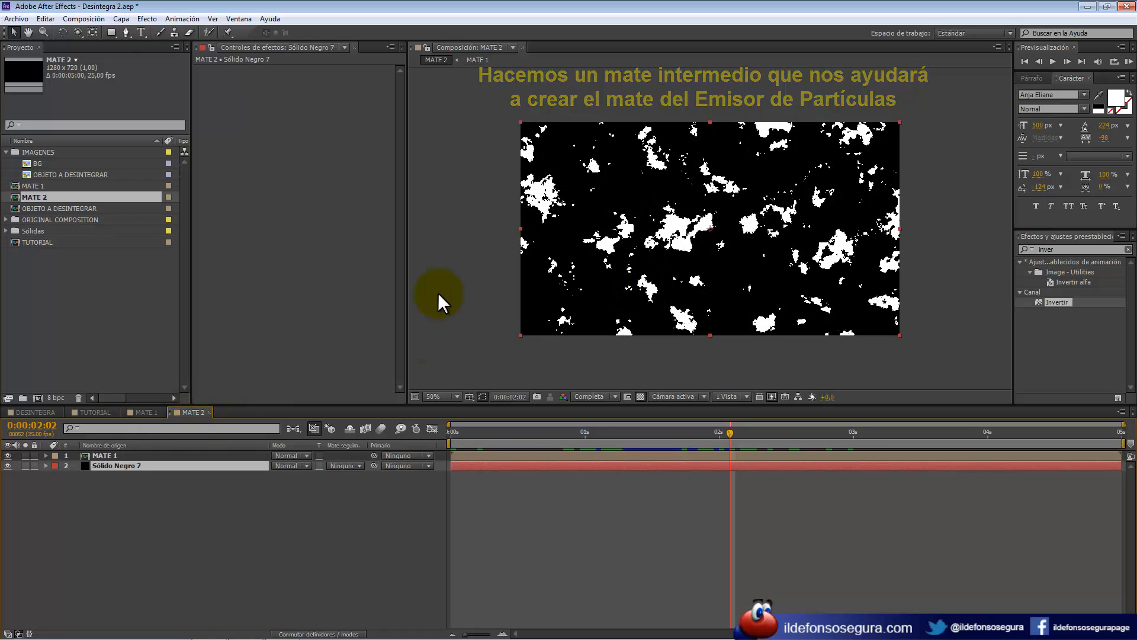
# Create a new composition from MATE 2 and add MATE 1 to it as the layer below MATE 2.
pyautogui.click(42, 197)
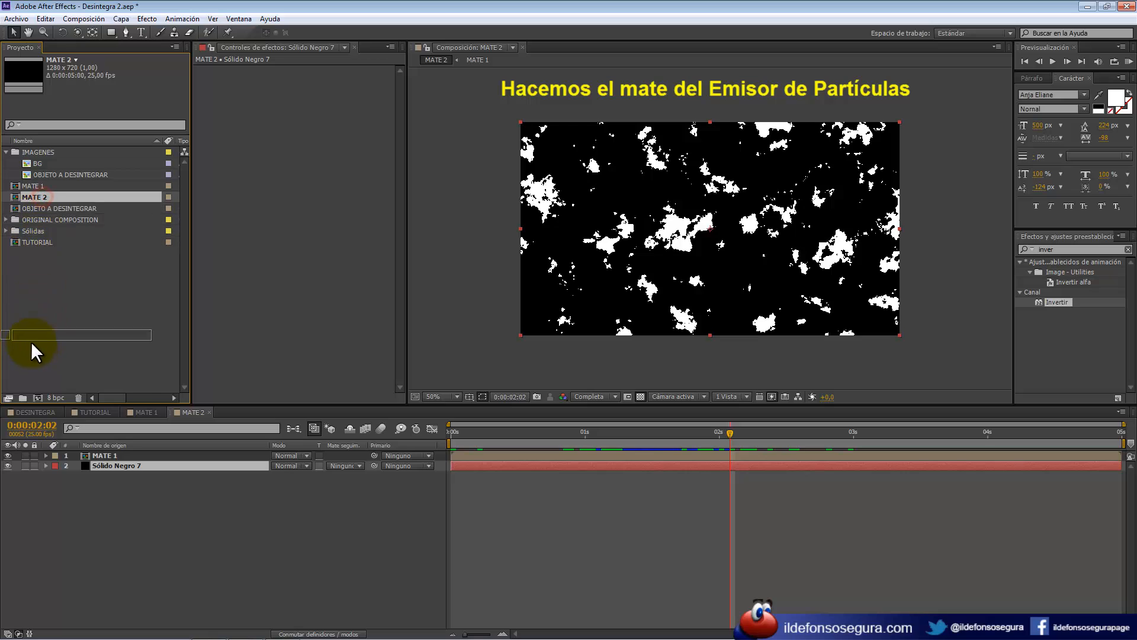
pyautogui.click(37, 398)
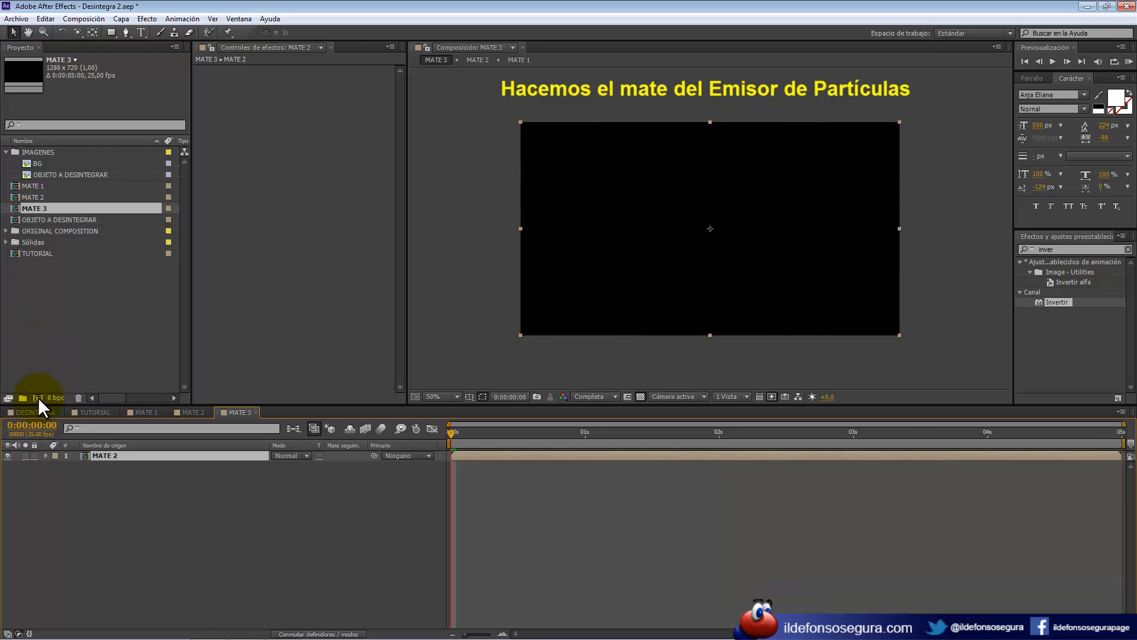
pyautogui.click(745, 434)
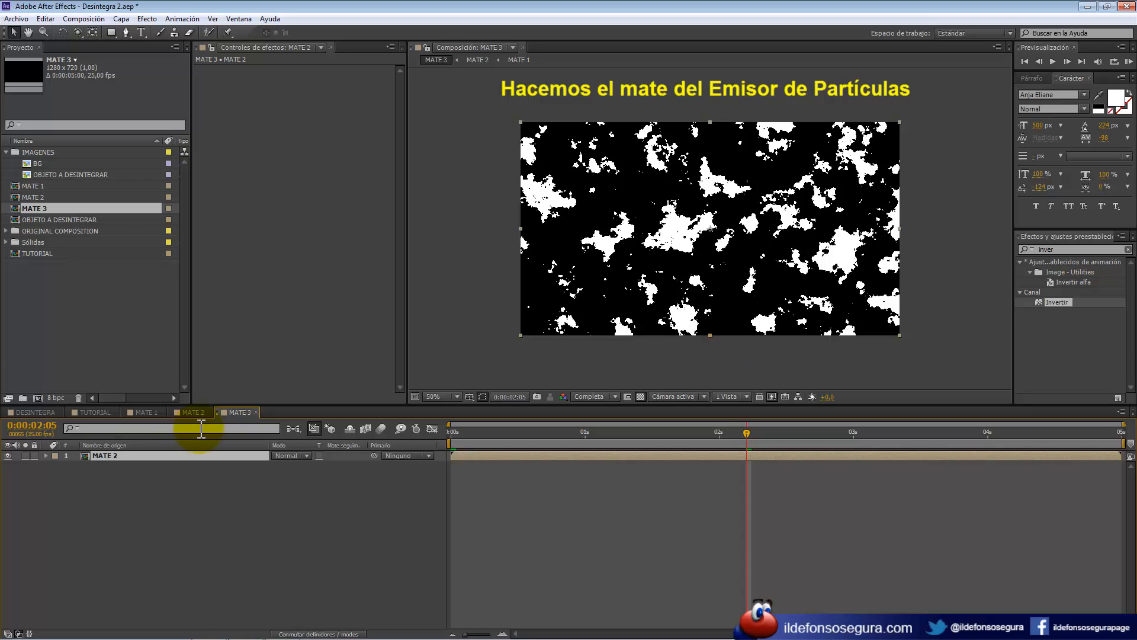
pyautogui.moveTo(36, 186); pyautogui.dragTo(25, 483)
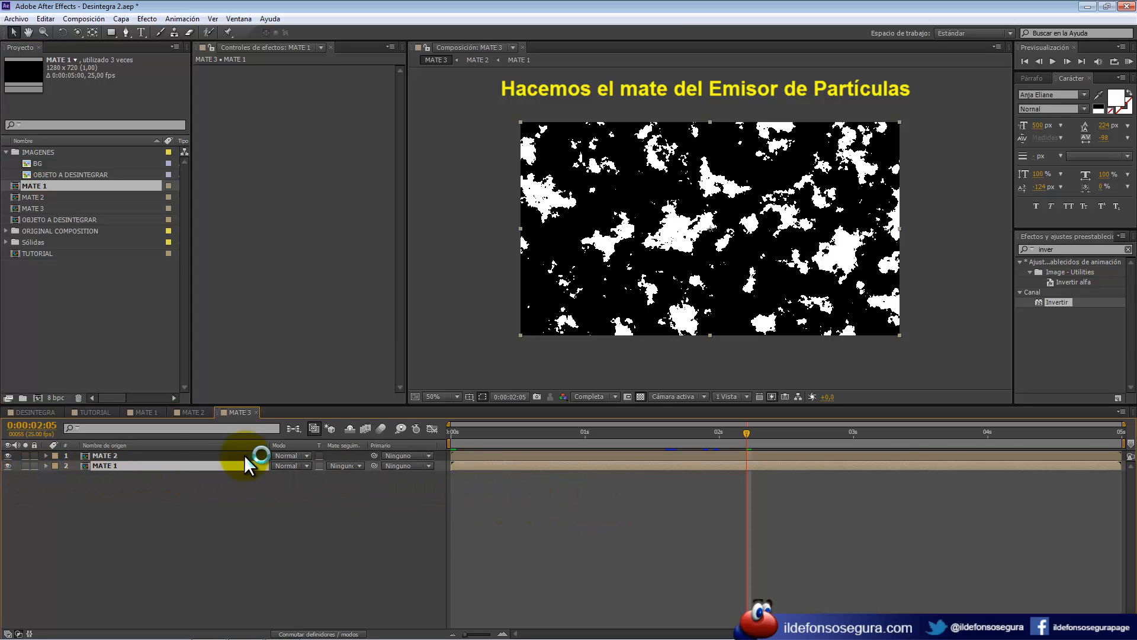
# Set the MATE 1 layer's track matte in MATE 3 to Mate de luminancia invertida "MATE 2".
pyautogui.click(6, 455)
pyautogui.click(7, 456)
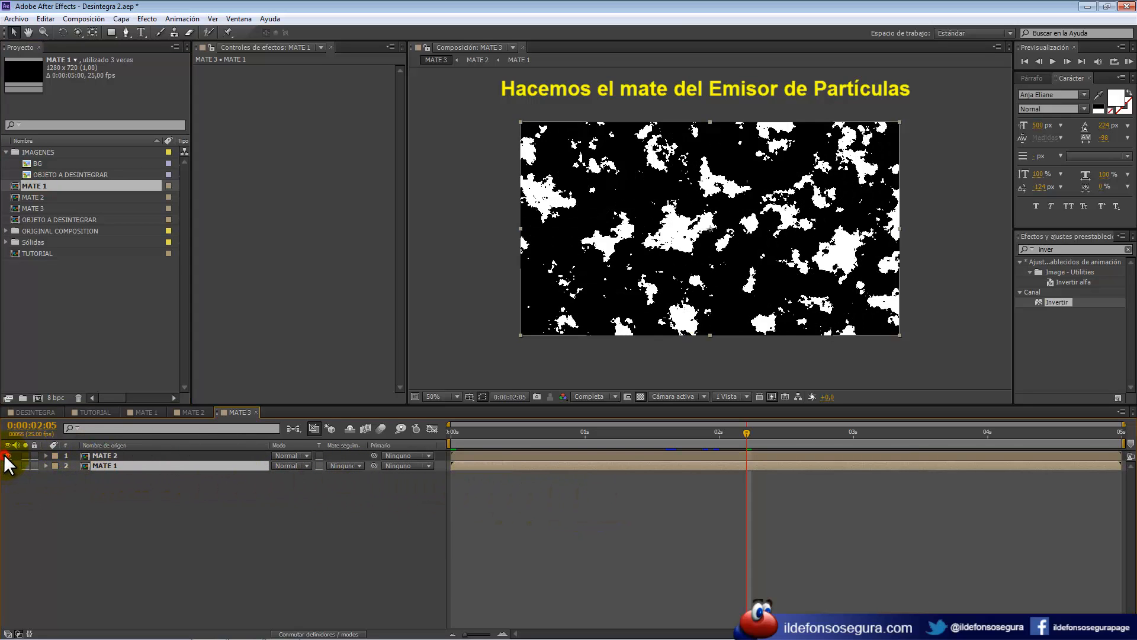
pyautogui.click(357, 465)
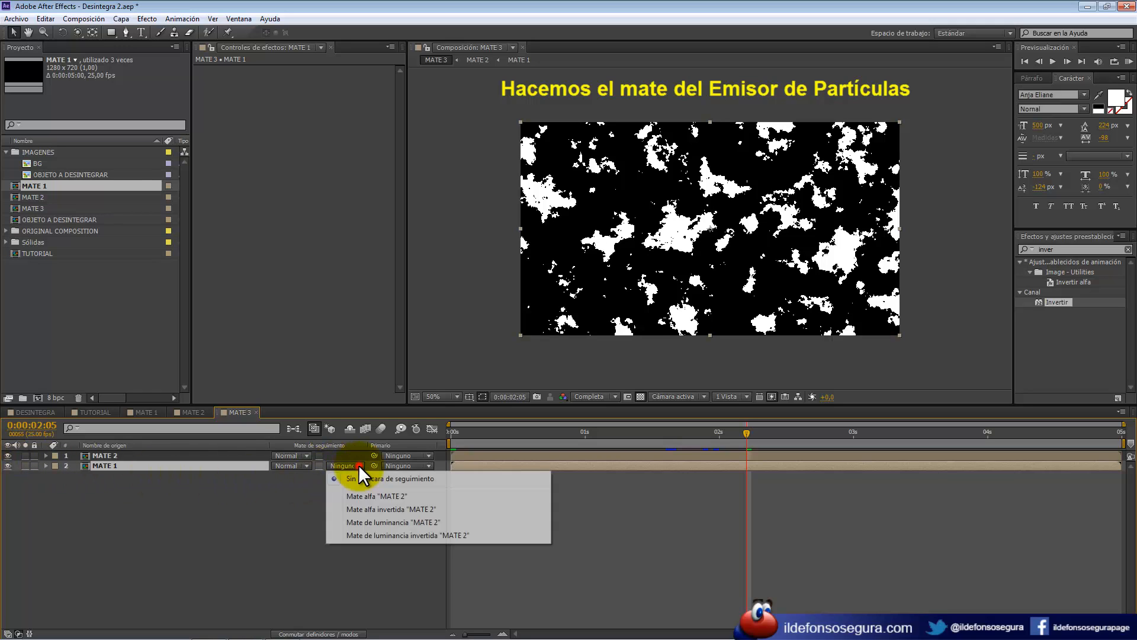
pyautogui.click(378, 535)
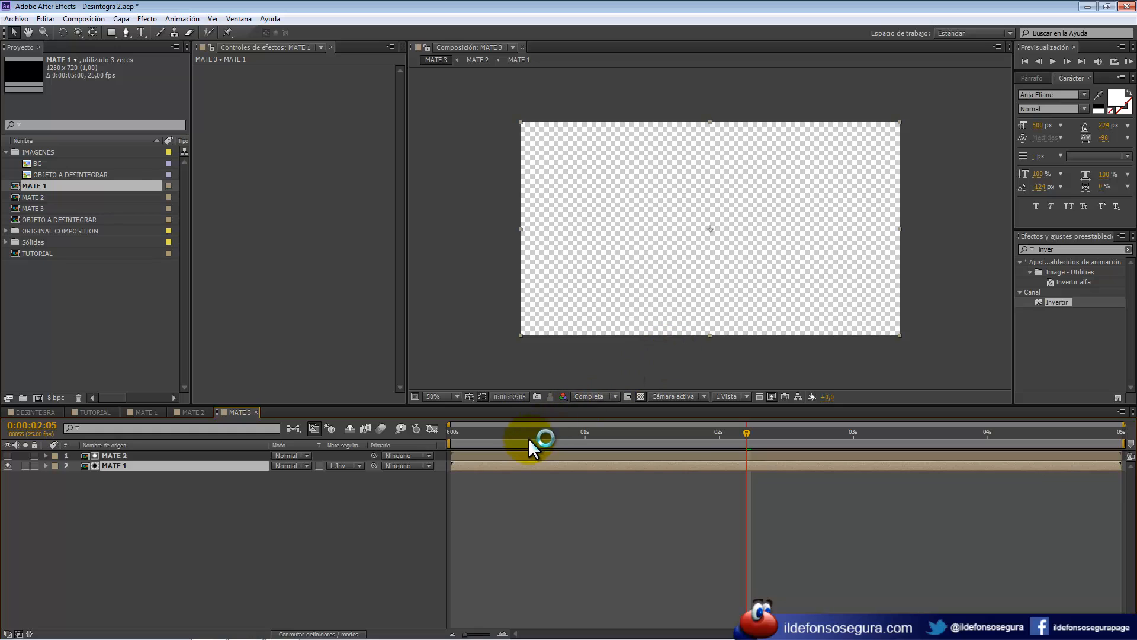
# Shift the MATE 2 layer to start about 0.4 seconds into MATE 3 and play the composition from the beginning.
pyautogui.moveTo(512, 453); pyautogui.dragTo(563, 460)
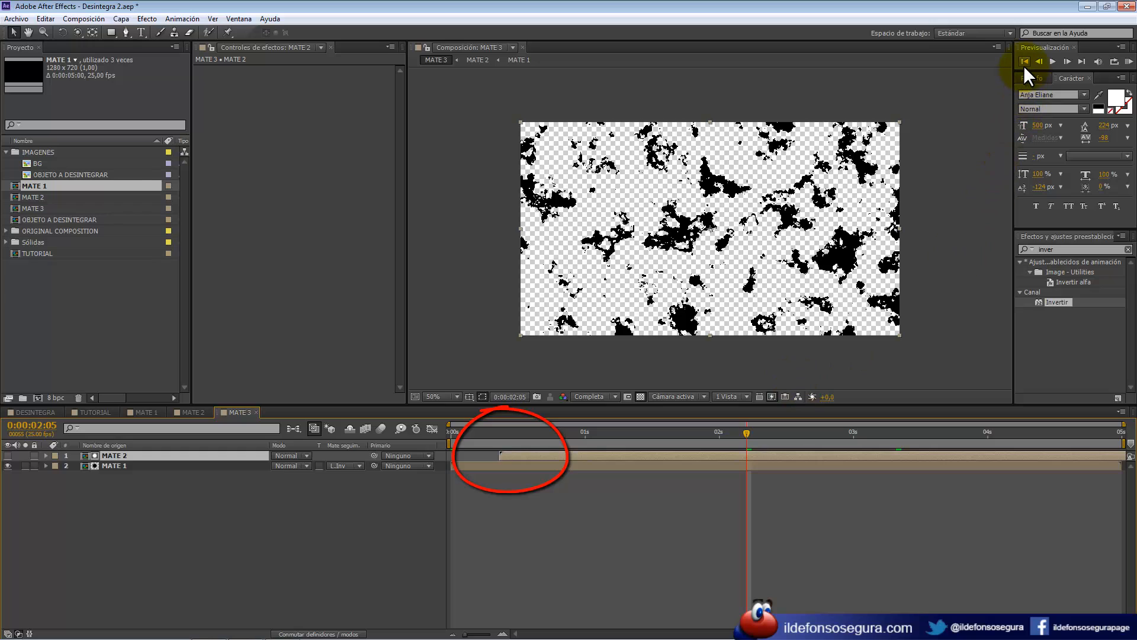
pyautogui.click(1024, 61)
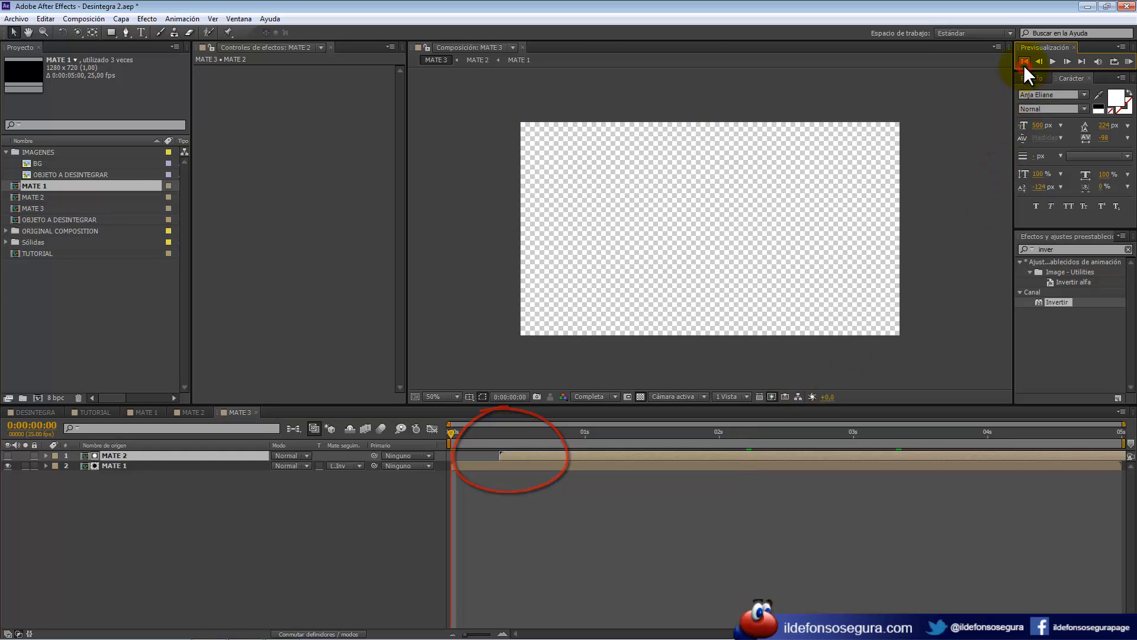
pyautogui.click(1052, 61)
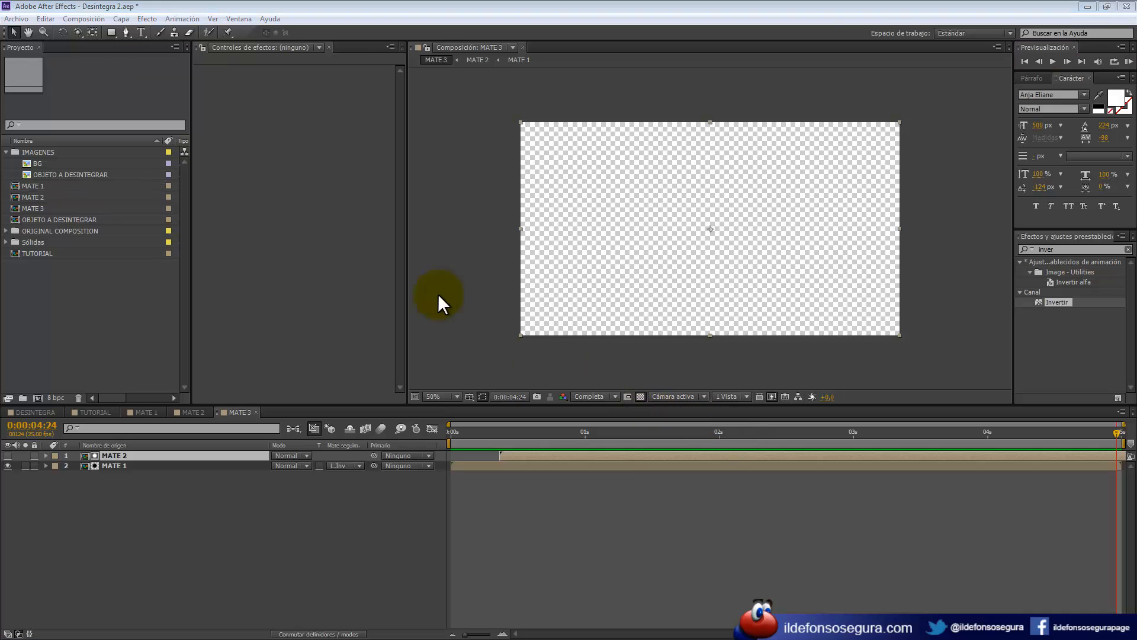
# Create a composition named EMISOR with the HDV/HDTV 720 25 preset and a duration of 0:00:05:00.
pyautogui.click(94, 20)
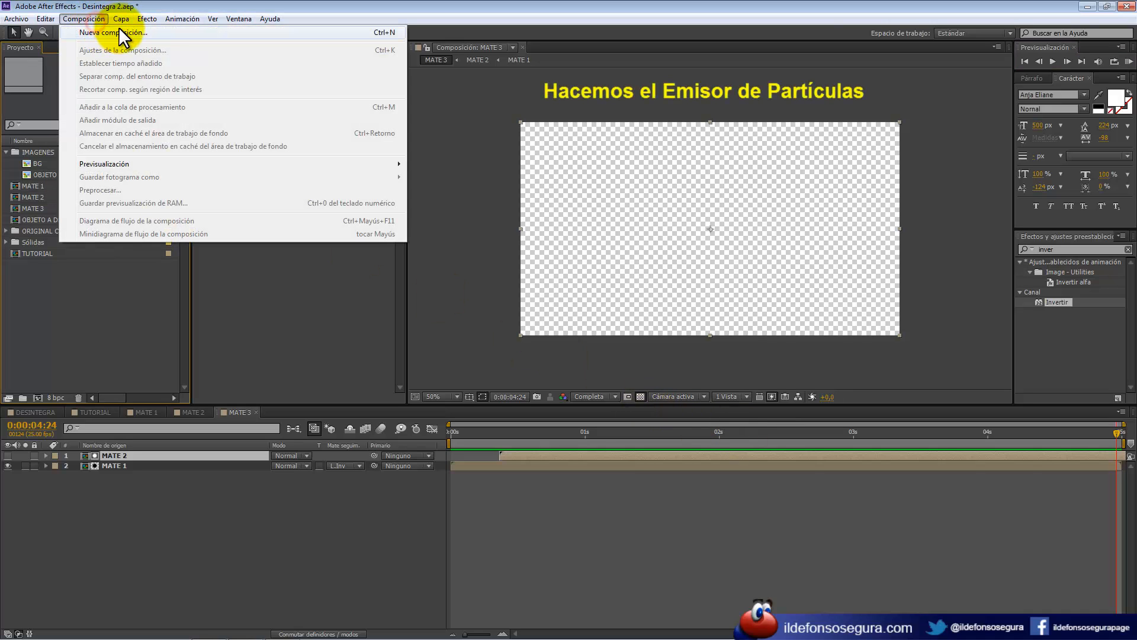
pyautogui.click(171, 32)
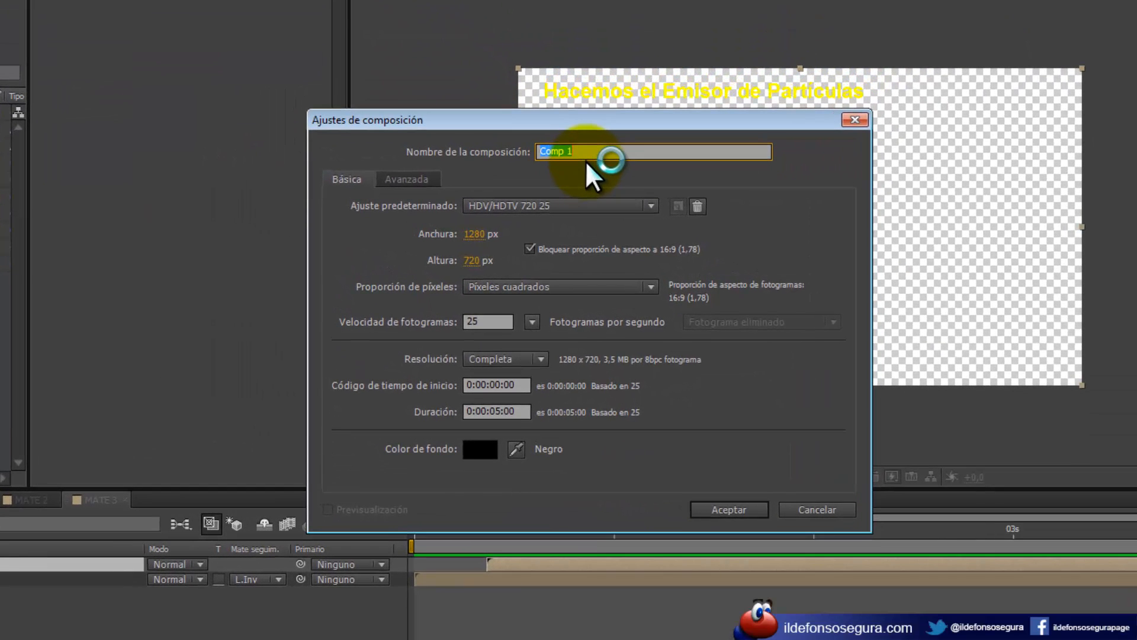
pyautogui.write('EMISOR')
pyautogui.press('Tab')
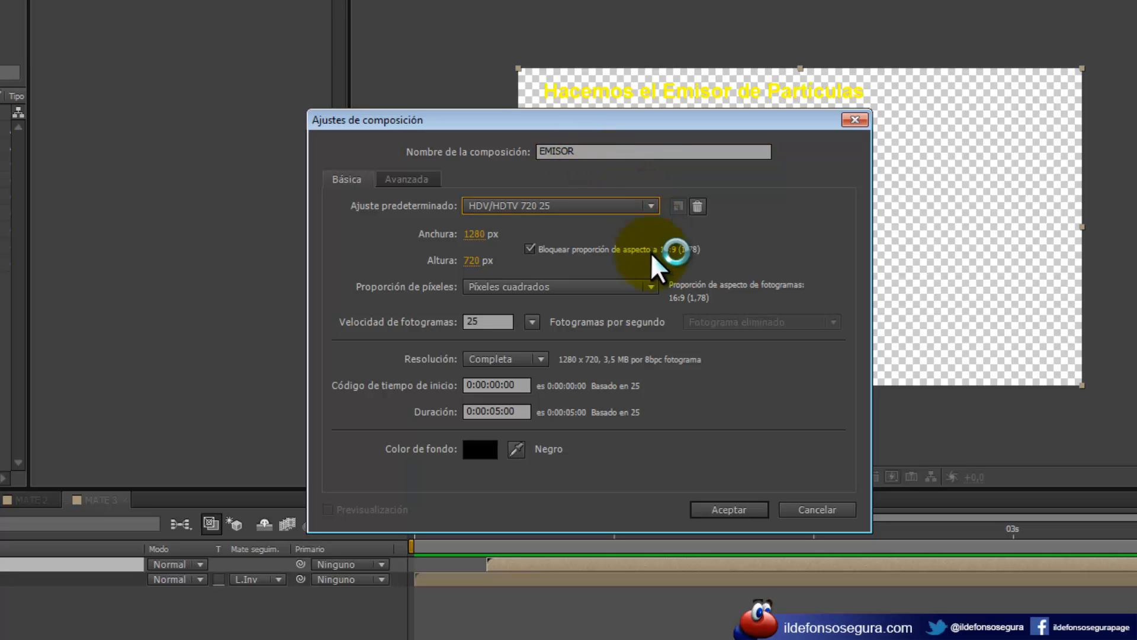
pyautogui.click(728, 507)
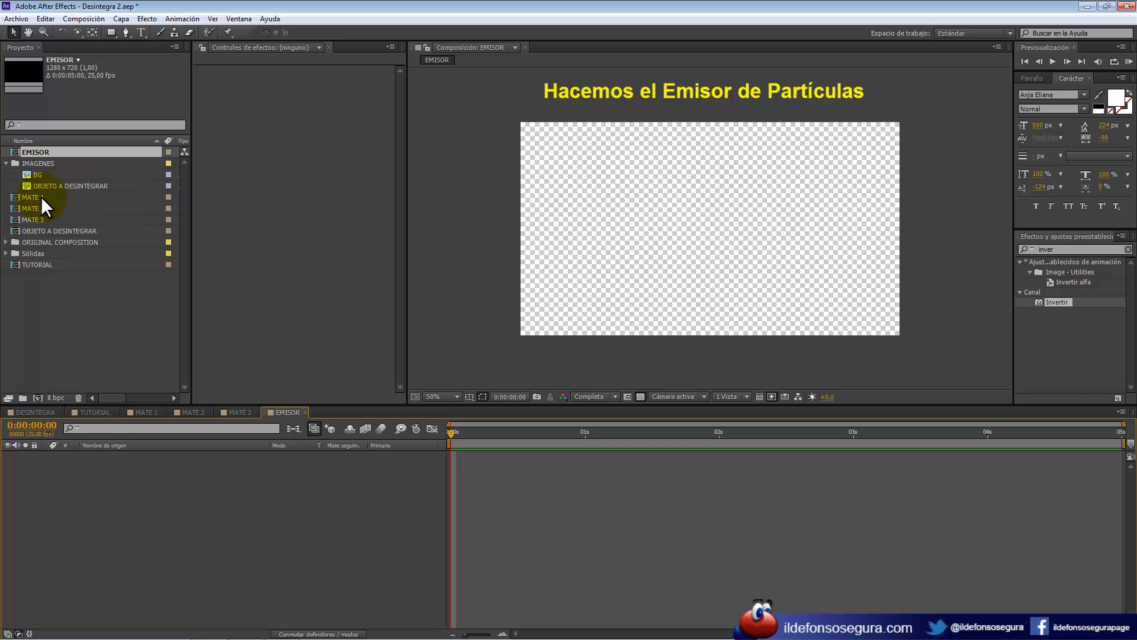
# Add OBJETO A DESINTEGRAR to EMISOR with MATE 3 above it, and set the logo layer's track matte to Mate alfa "MATE 3".
pyautogui.moveTo(39, 229); pyautogui.dragTo(41, 455)
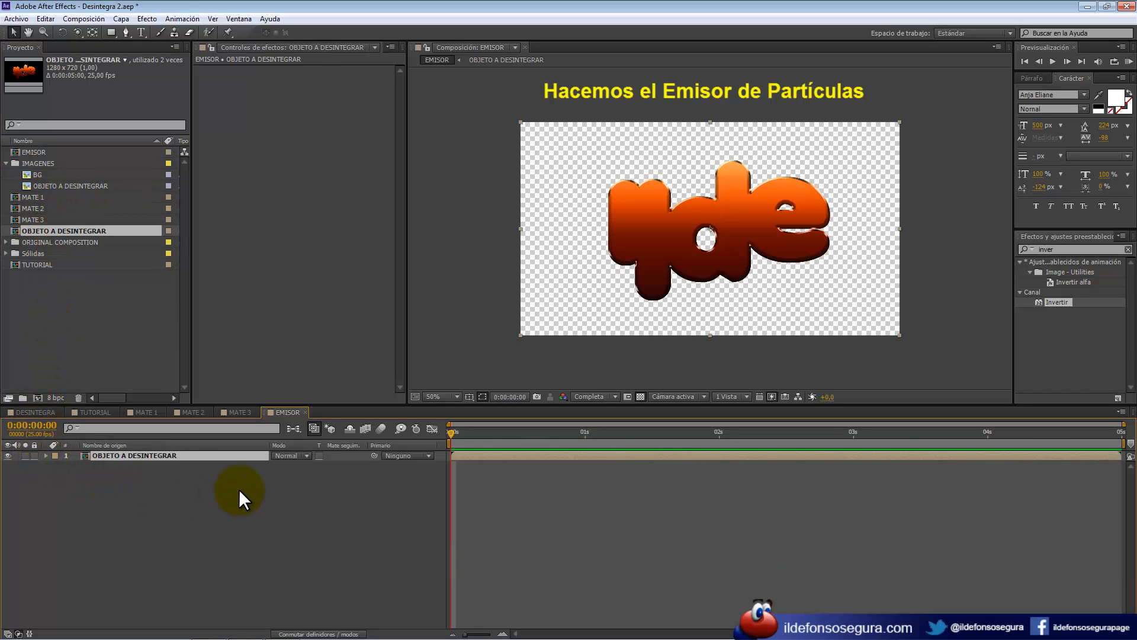
pyautogui.moveTo(53, 217); pyautogui.dragTo(91, 453)
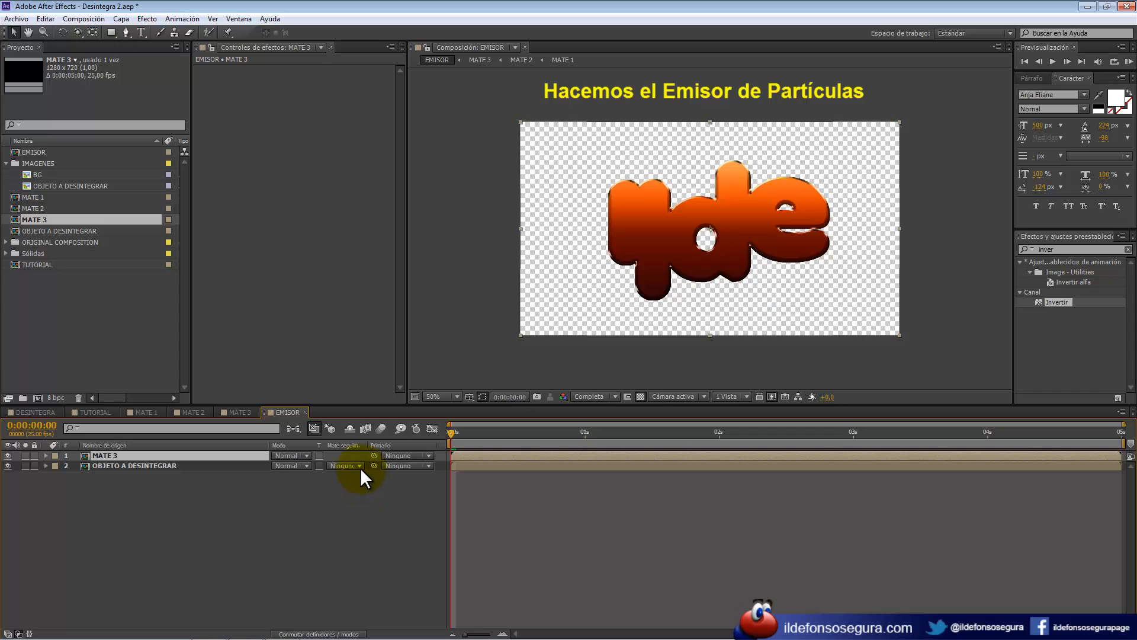
pyautogui.click(359, 465)
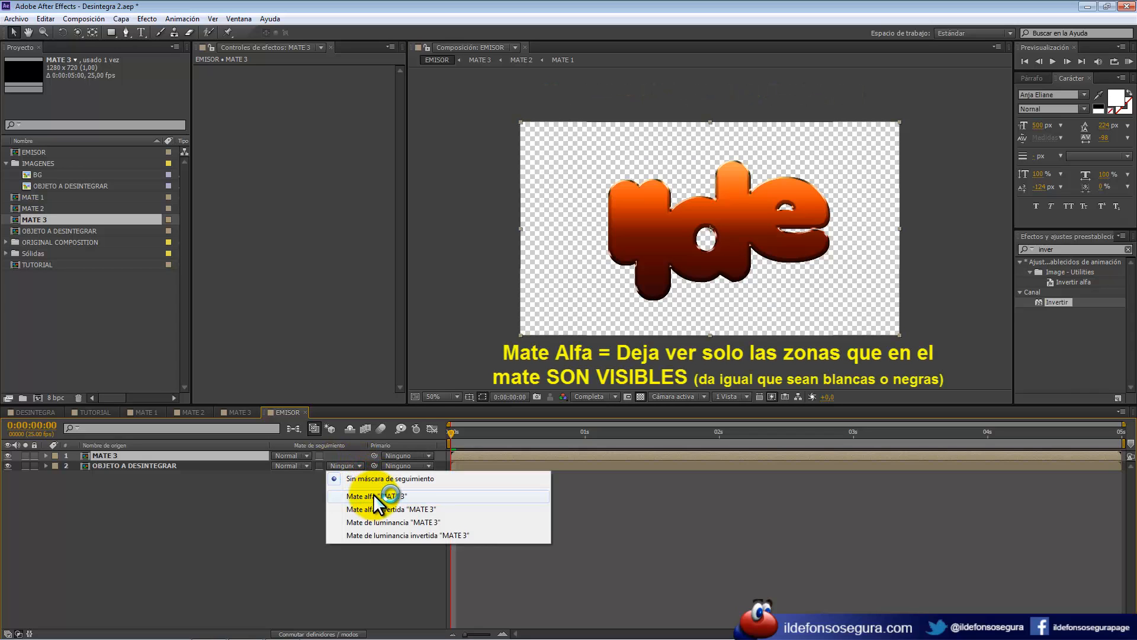
pyautogui.click(373, 495)
# Preview the alpha-matted logo in EMISOR by playing it back and scrubbing through the timeline to 0:00:03:22.
pyautogui.click(659, 434)
pyautogui.moveTo(660, 433); pyautogui.dragTo(730, 432)
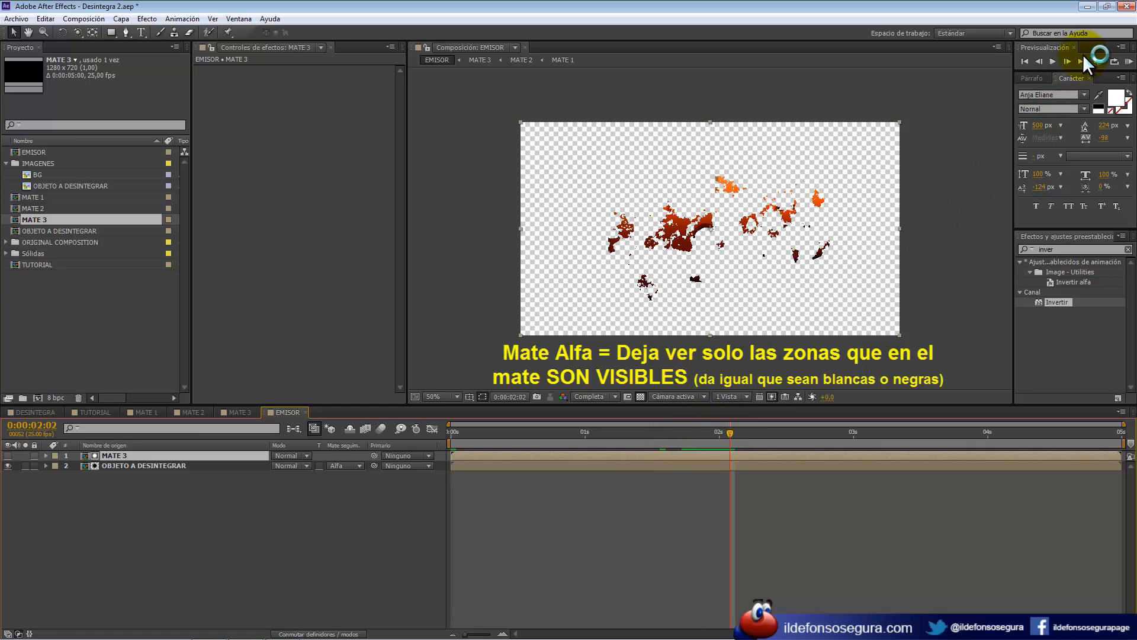
pyautogui.click(1052, 61)
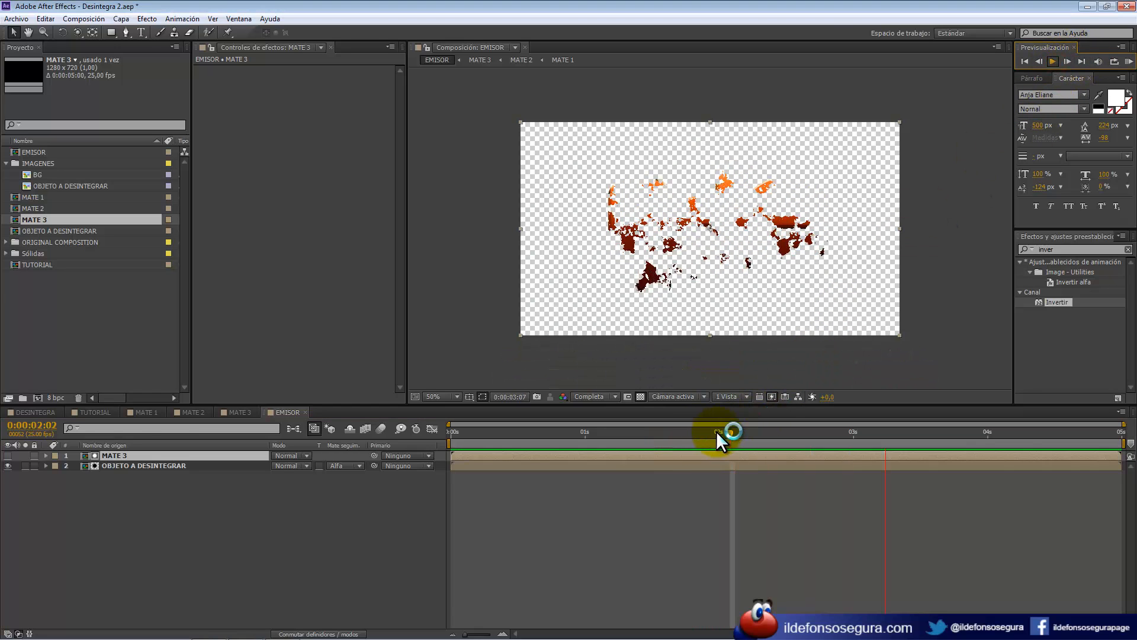
pyautogui.click(655, 430)
pyautogui.moveTo(655, 430); pyautogui.dragTo(976, 436)
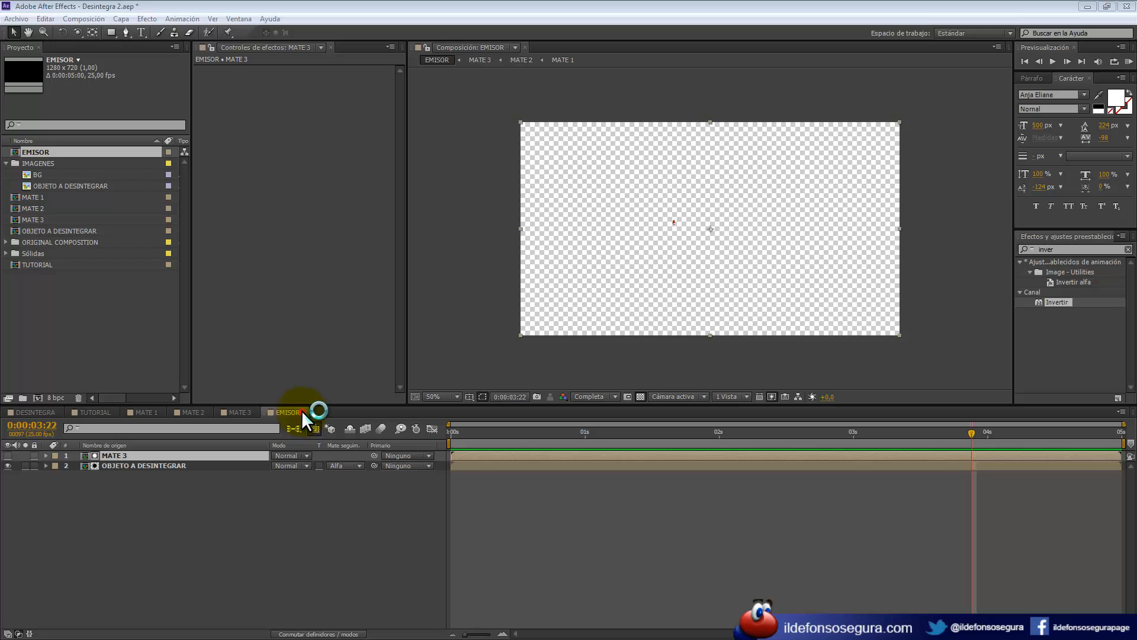
# Close the EMISOR, MATE 3, MATE 2 and MATE 1 timelines and add EMISOR as a hidden layer beneath BG in TUTORIAL.
pyautogui.click(304, 412)
pyautogui.click(257, 411)
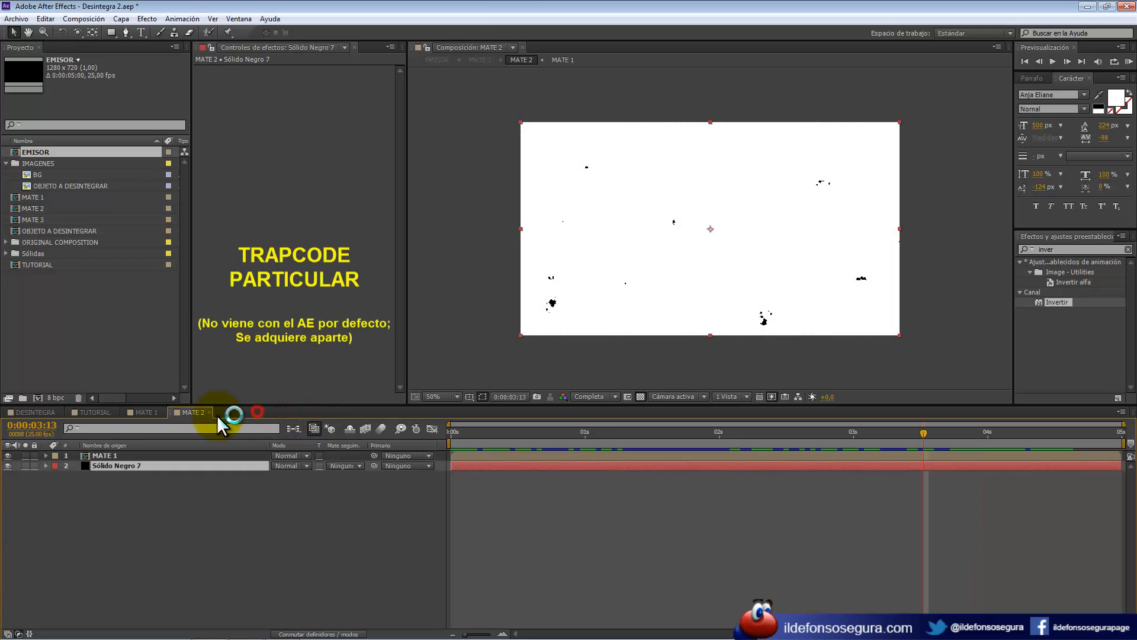
pyautogui.click(207, 411)
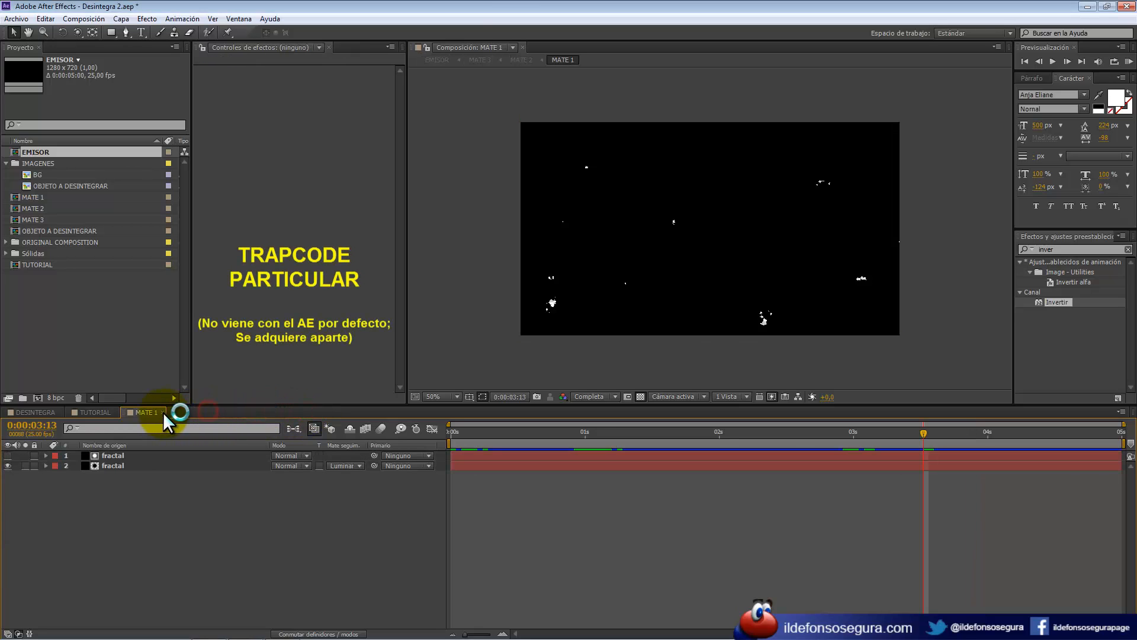
pyautogui.click(160, 413)
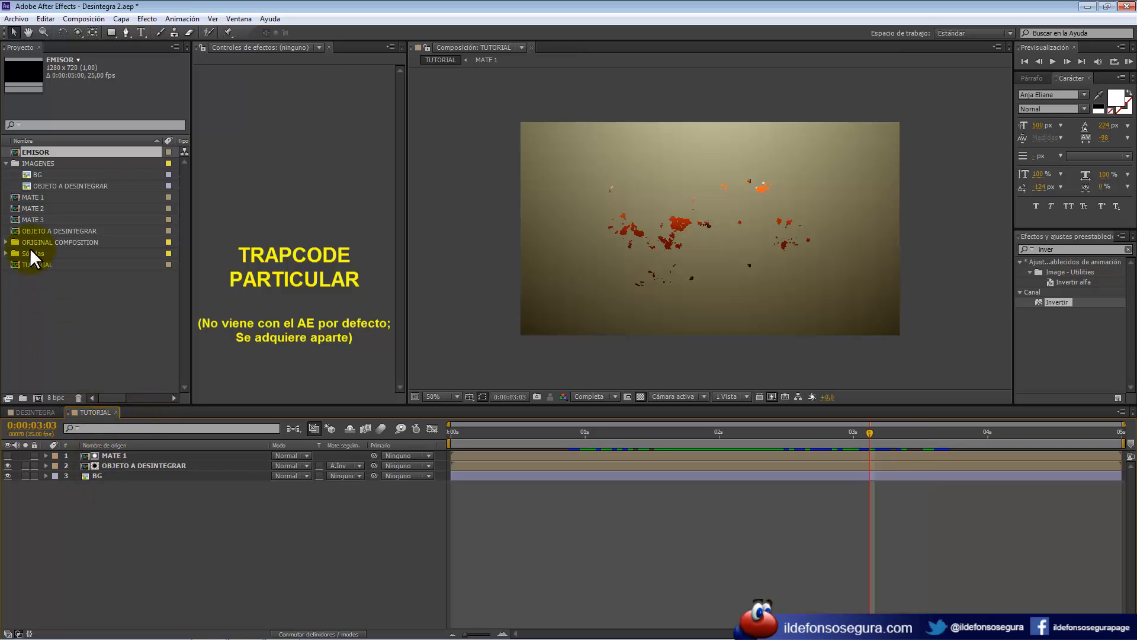
pyautogui.moveTo(42, 151); pyautogui.dragTo(11, 488)
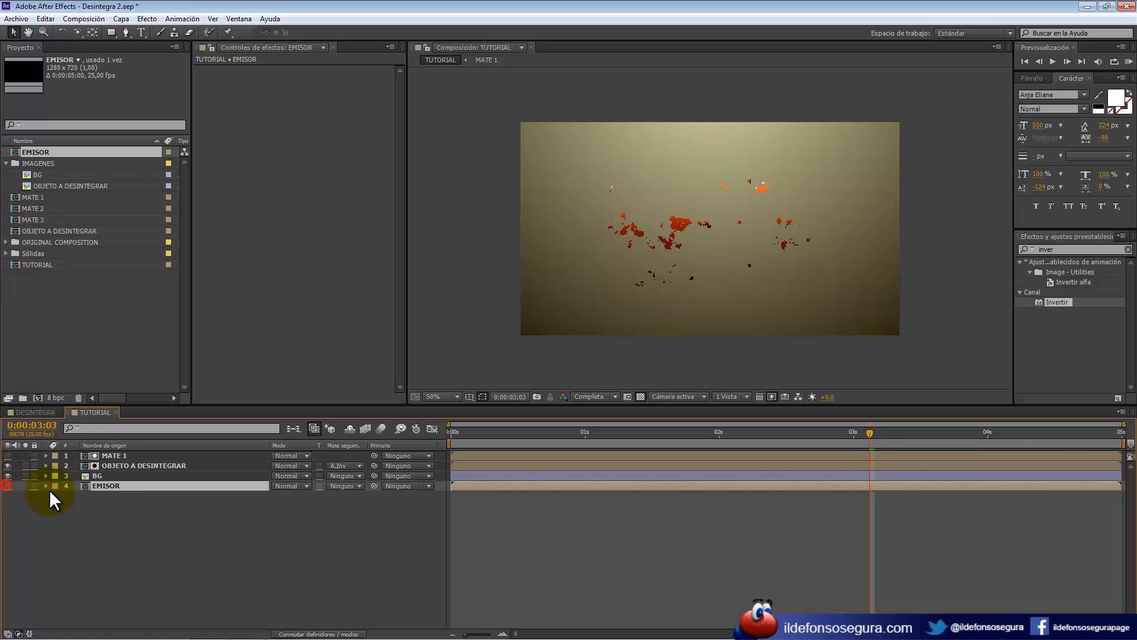
# Create a red 1280 x 720 px solid named PARTICULAS 1 in the TUTORIAL composition.
pyautogui.rightClick(173, 544)
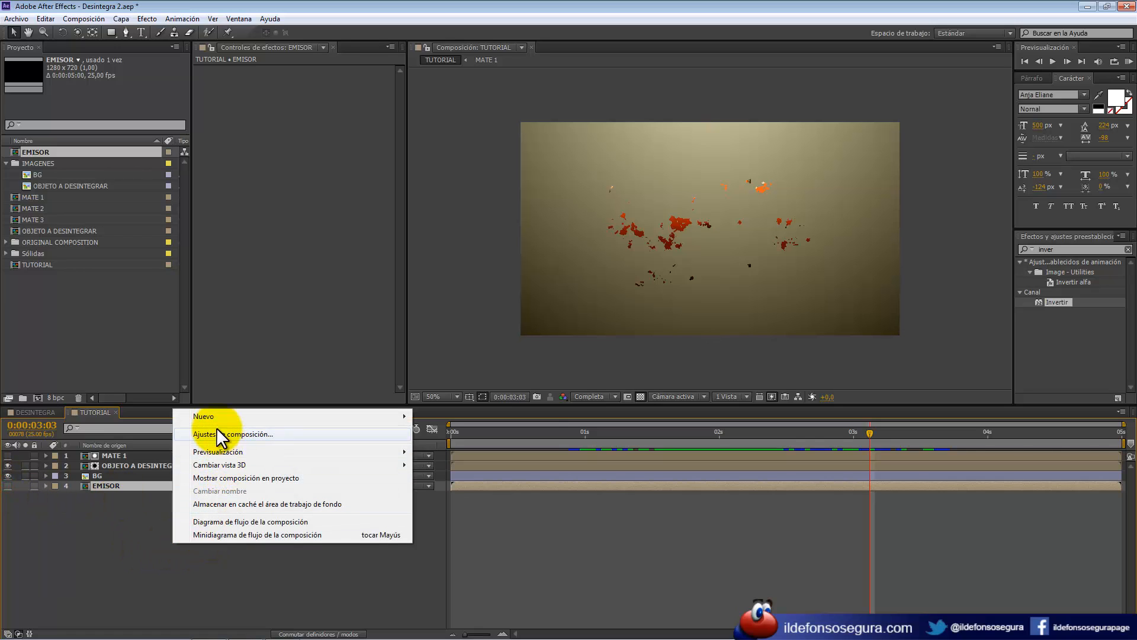
pyautogui.moveTo(215, 417)
pyautogui.click(441, 446)
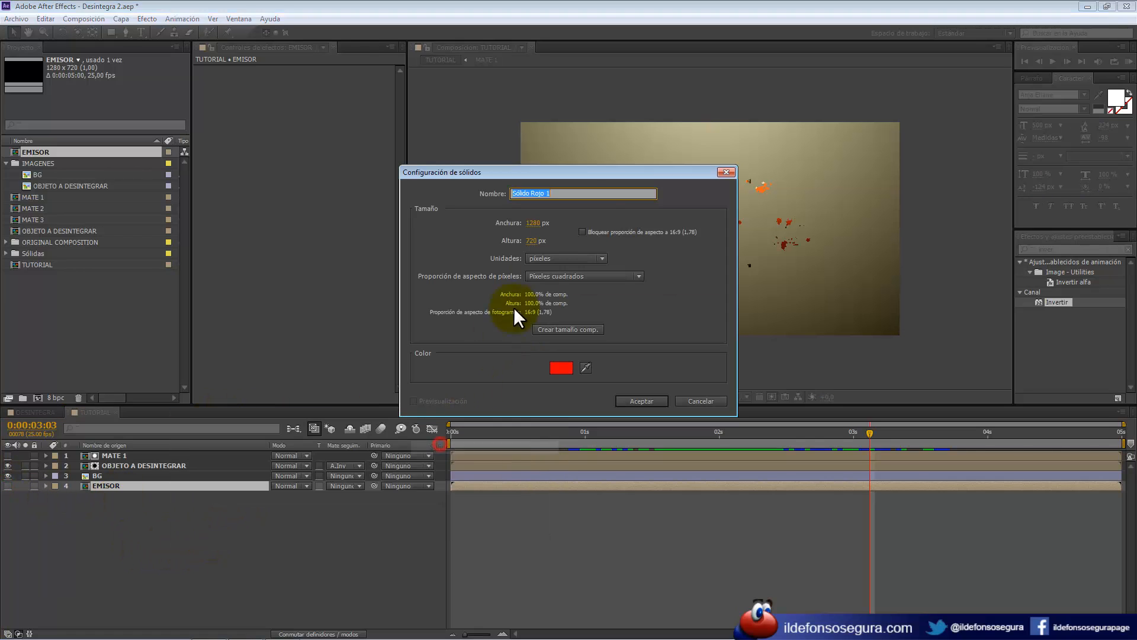
pyautogui.write('PARTICULAS')
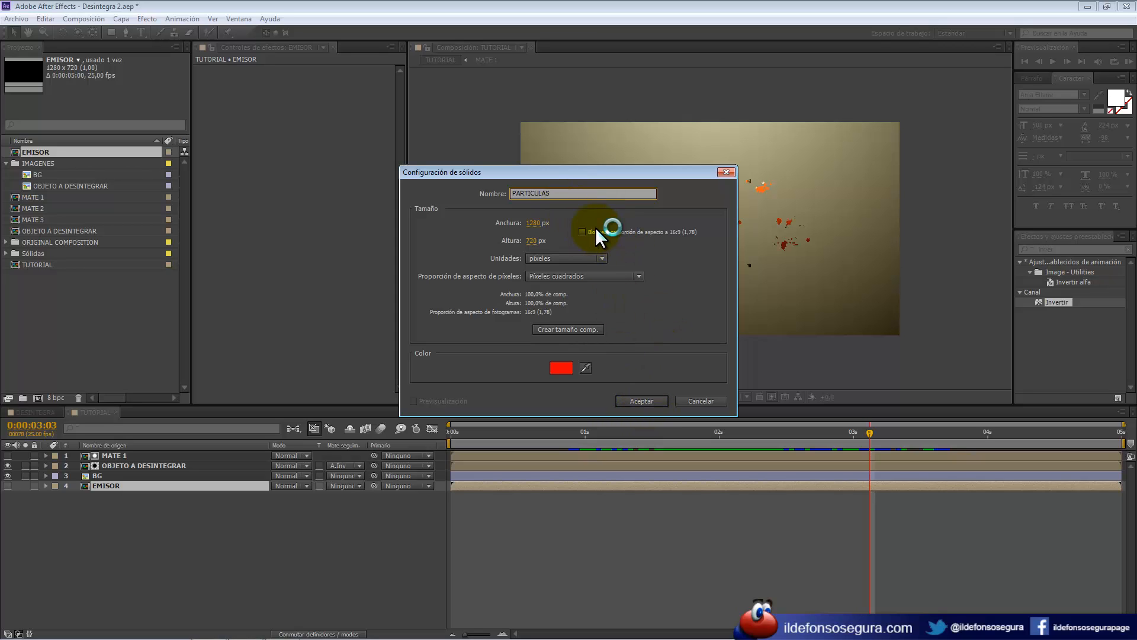
pyautogui.write(' 1')
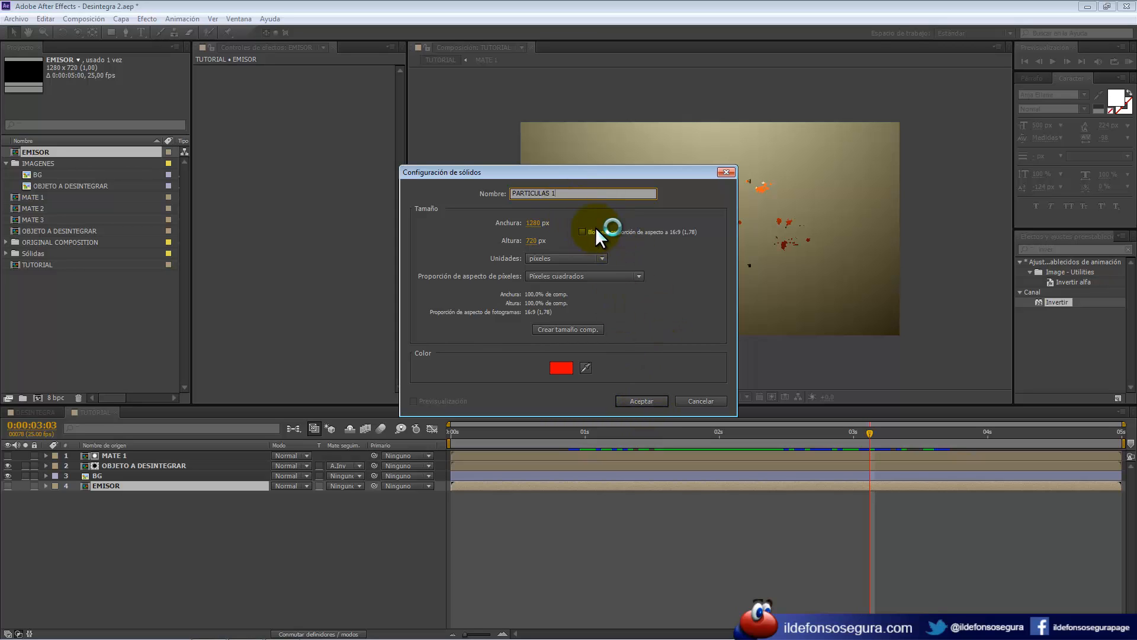
pyautogui.click(646, 402)
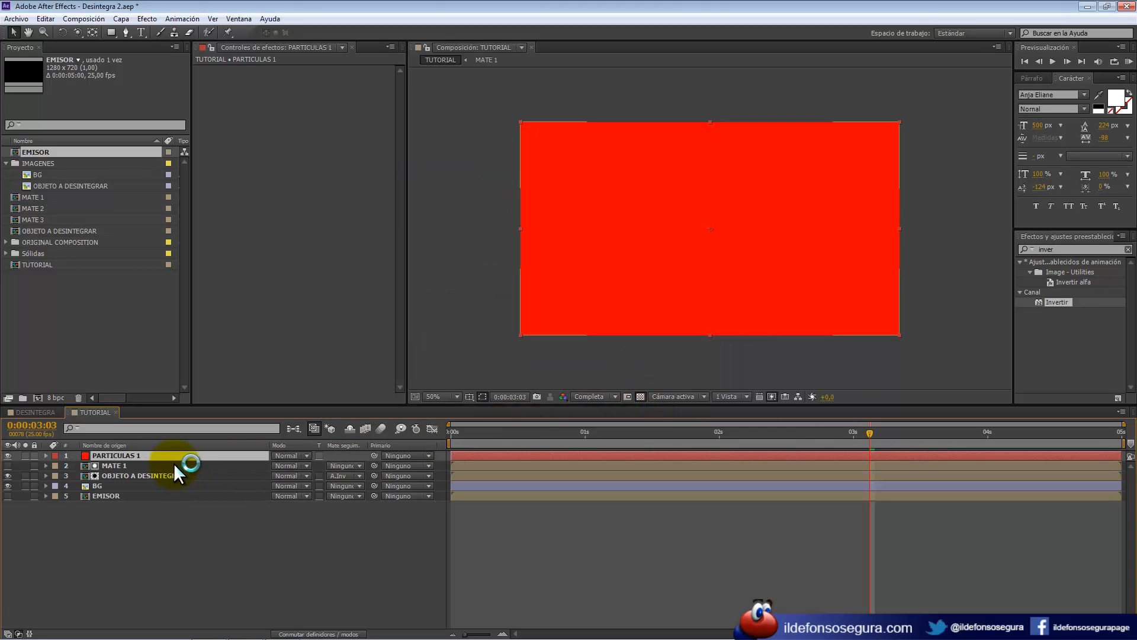
# Apply the Trapcode Particular effect to the PARTICULAS 1 layer.
pyautogui.rightClick(178, 456)
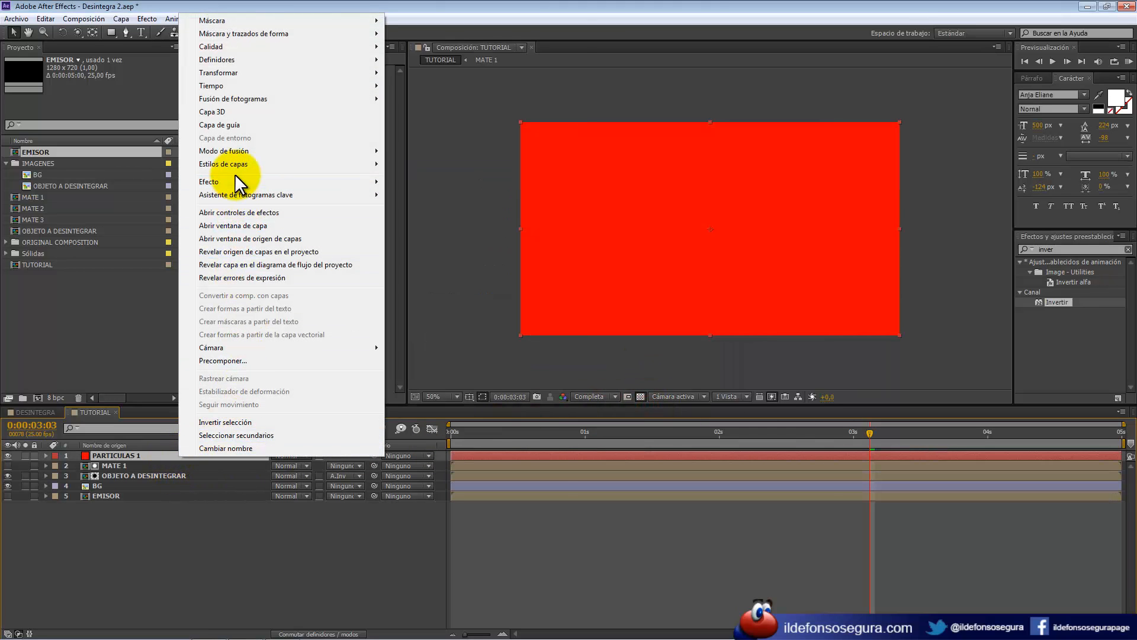
pyautogui.moveTo(247, 184)
pyautogui.click(453, 536)
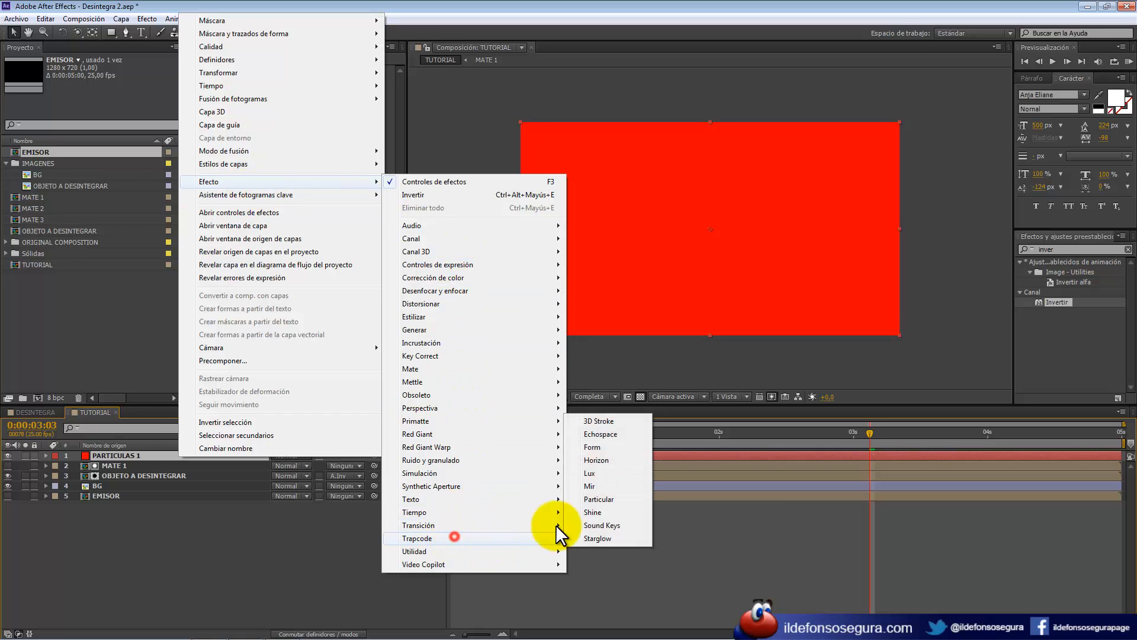
pyautogui.click(609, 498)
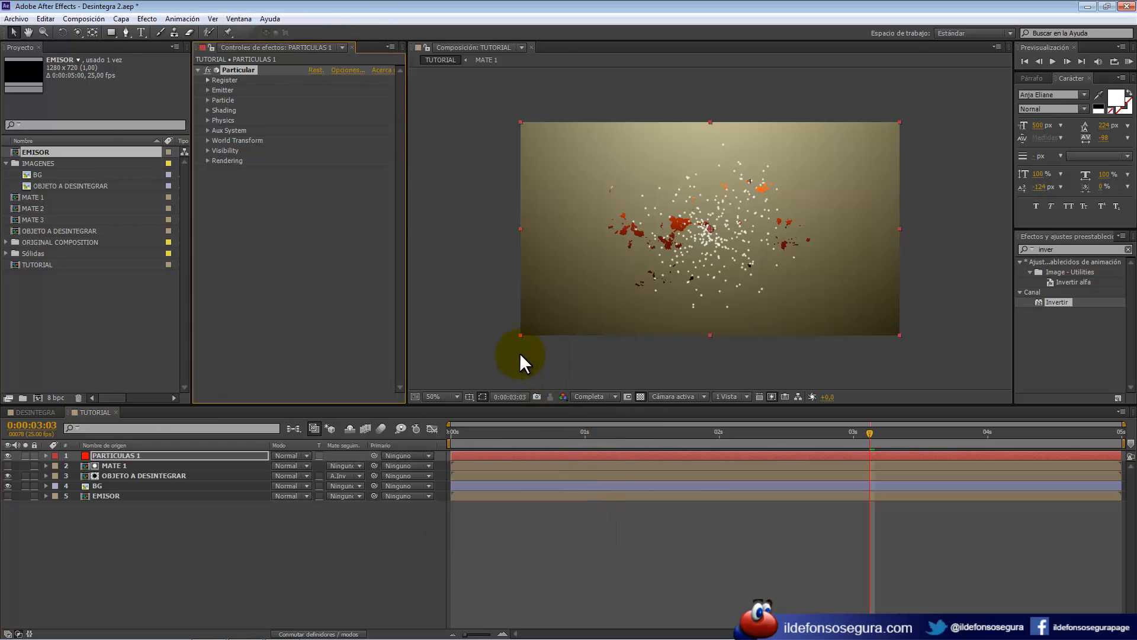
# Configure the Particular emitter with 400000 particles/sec, emitter type Layer and direction Directional.
pyautogui.click(207, 90)
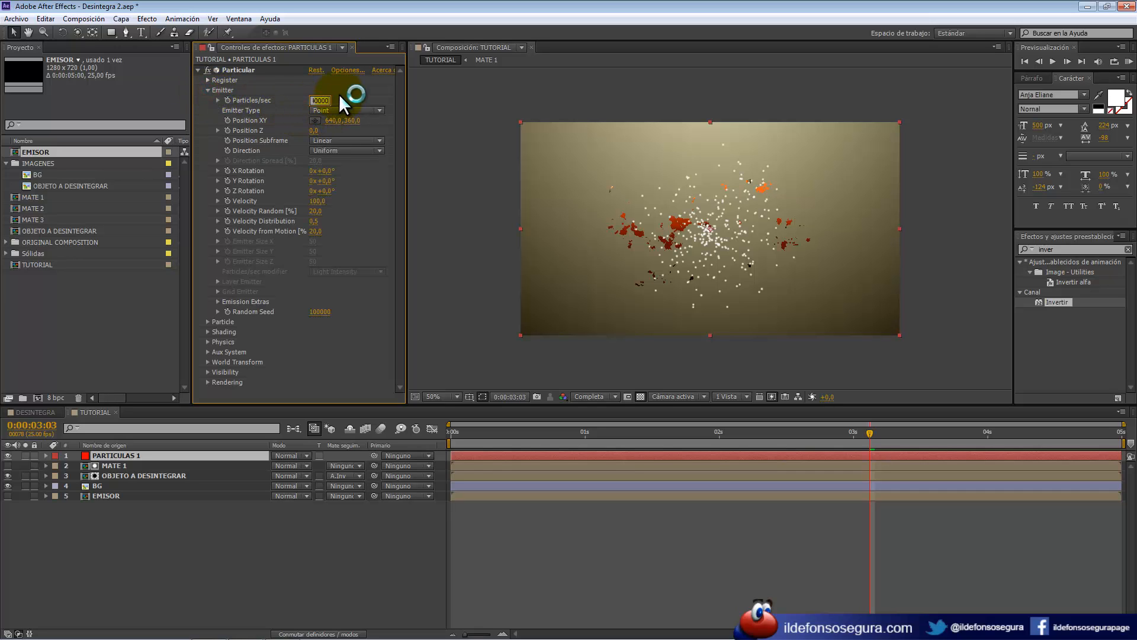
pyautogui.press('Return')
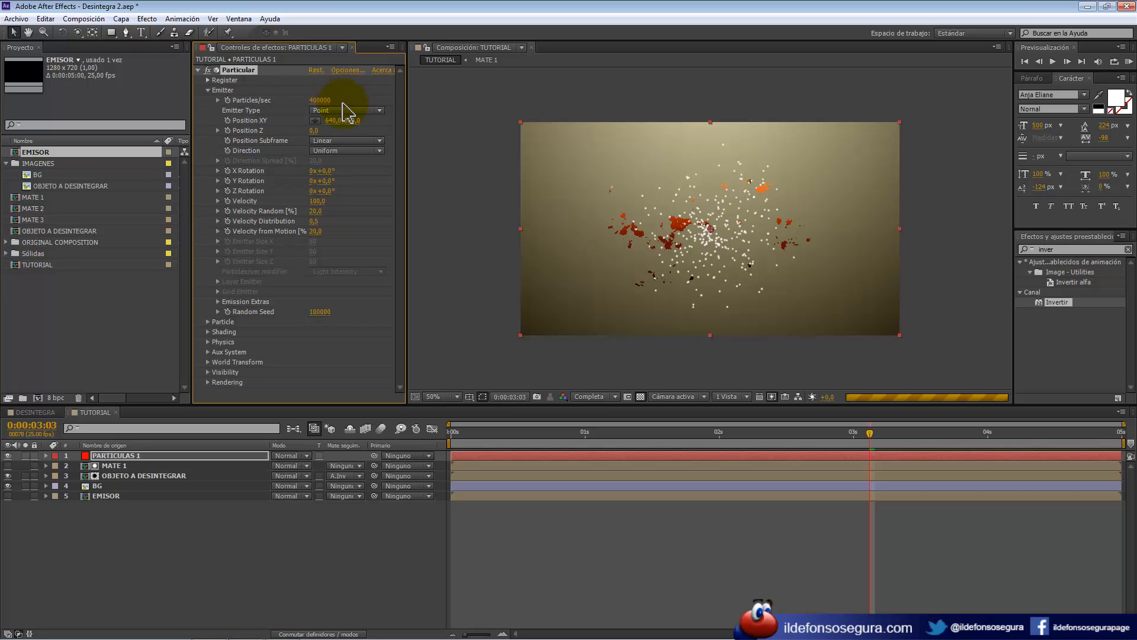
pyautogui.click(347, 110)
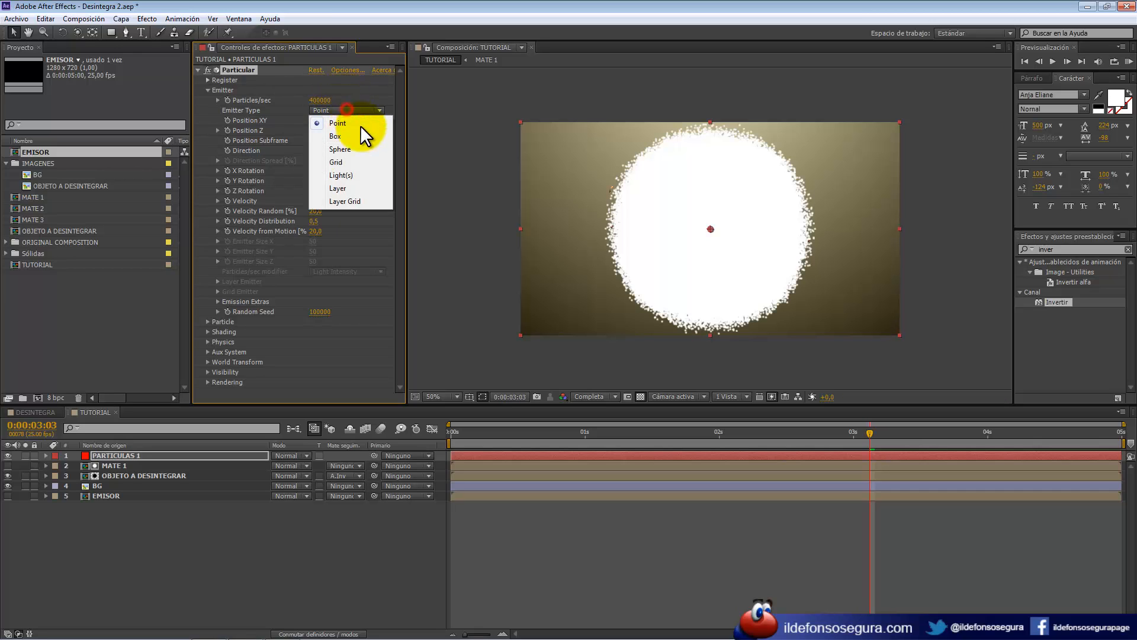
pyautogui.click(361, 190)
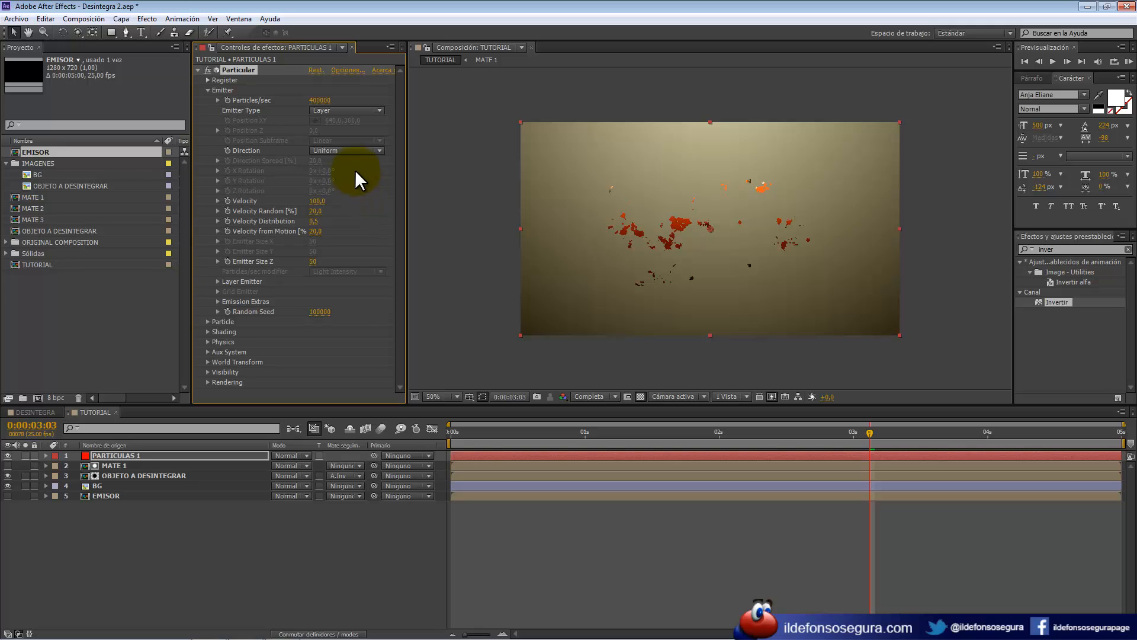
pyautogui.click(362, 149)
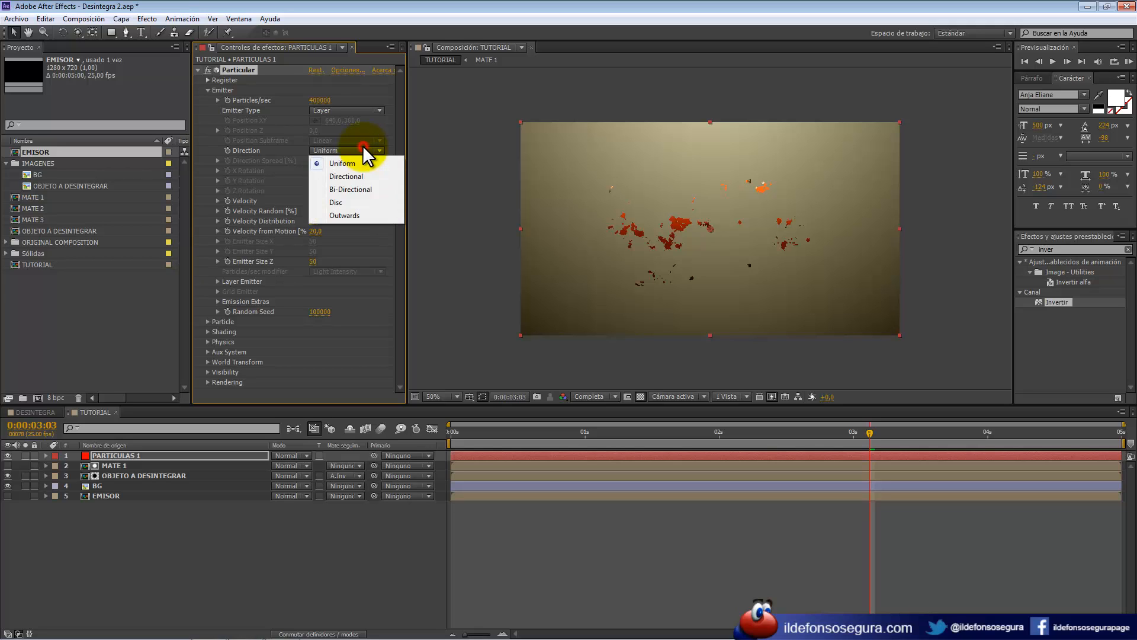
pyautogui.click(356, 175)
# Set the emitter's Direction Spread to 0, Velocity to 200, Velocity Random to 50, and Velocity Distribution and Velocity from Motion to 0.
pyautogui.click(315, 161)
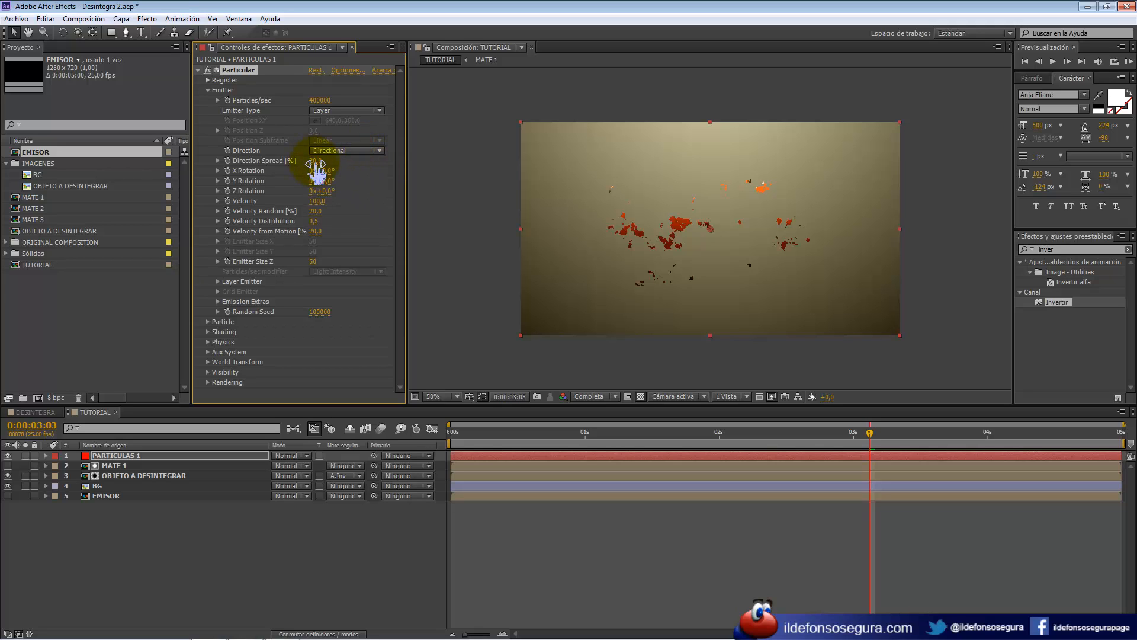
pyautogui.write('0')
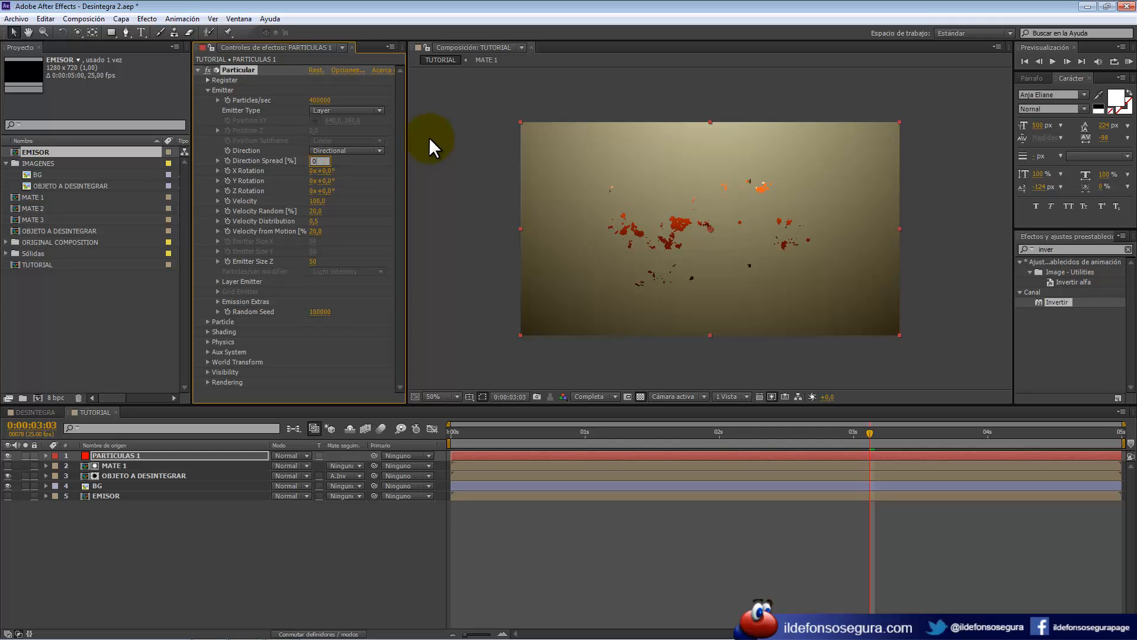
pyautogui.press('Tab')
pyautogui.press('Tab')
pyautogui.press('Tab')
pyautogui.press('Tab')
pyautogui.press('Tab')
pyautogui.press('Tab')
pyautogui.press('Tab')
pyautogui.write('200')
pyautogui.press('Tab')
pyautogui.write('50')
pyautogui.press('Tab')
pyautogui.write('0')
pyautogui.press('Tab')
pyautogui.write('0')
pyautogui.press('Tab')
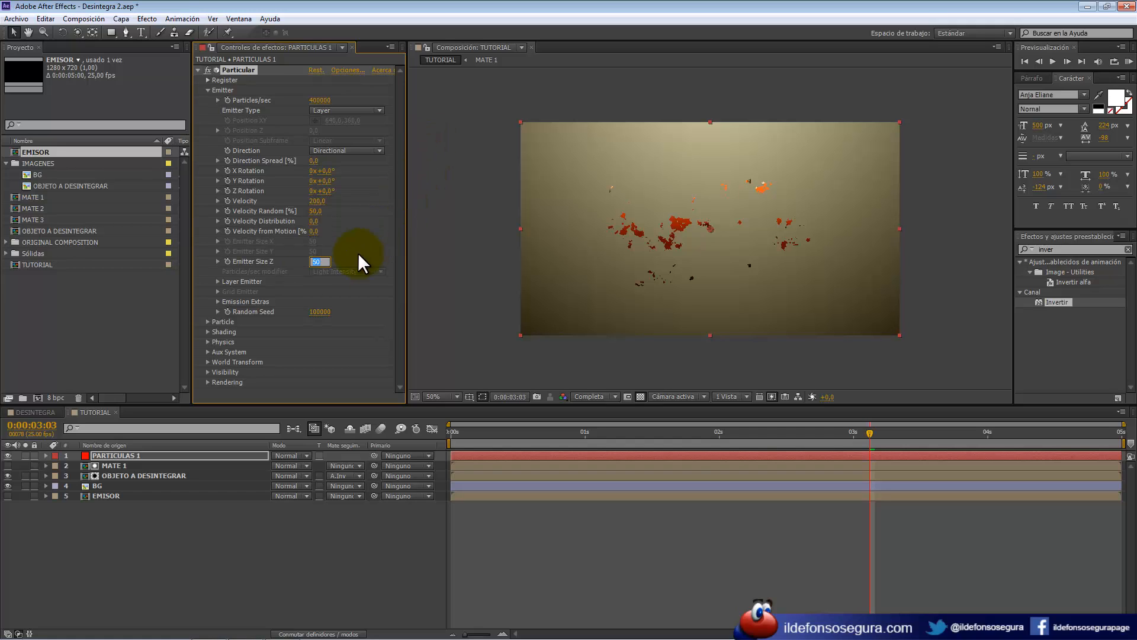
# Make the EMISOR layer 3D and assign it as the Layer Emitter source of Particular on PARTICULAS 1.
pyautogui.click(218, 281)
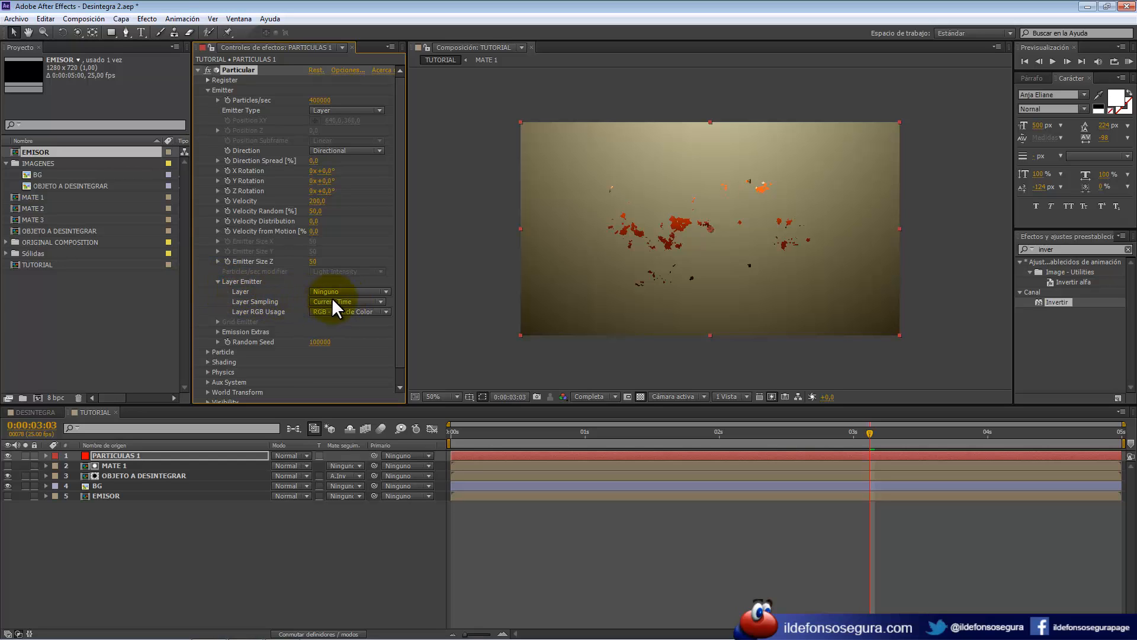
pyautogui.click(157, 494)
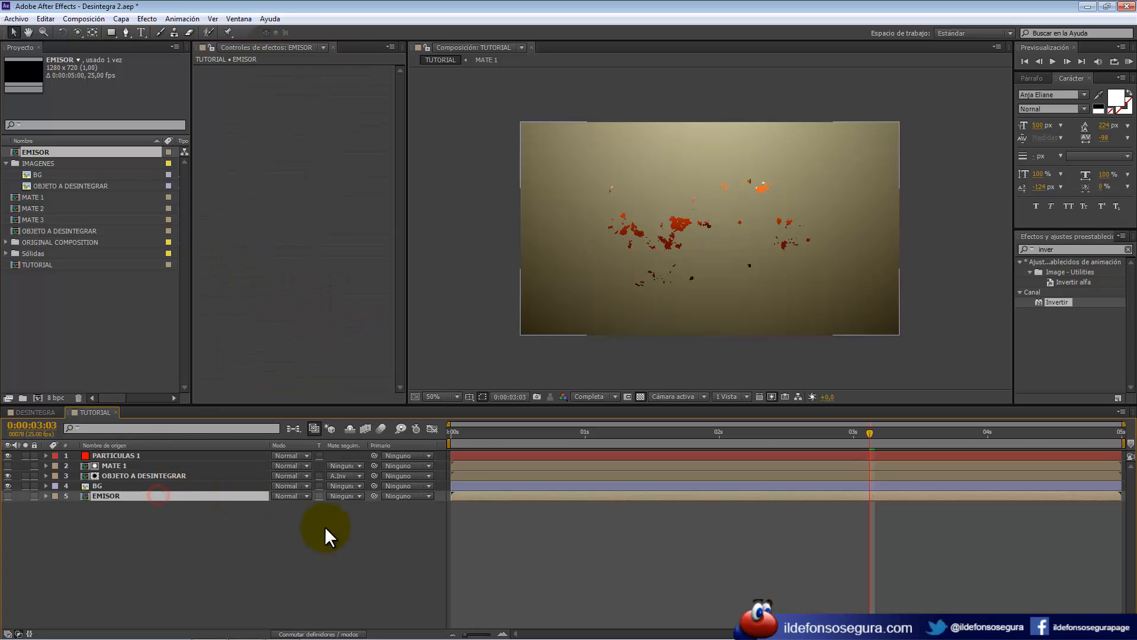
pyautogui.click(335, 632)
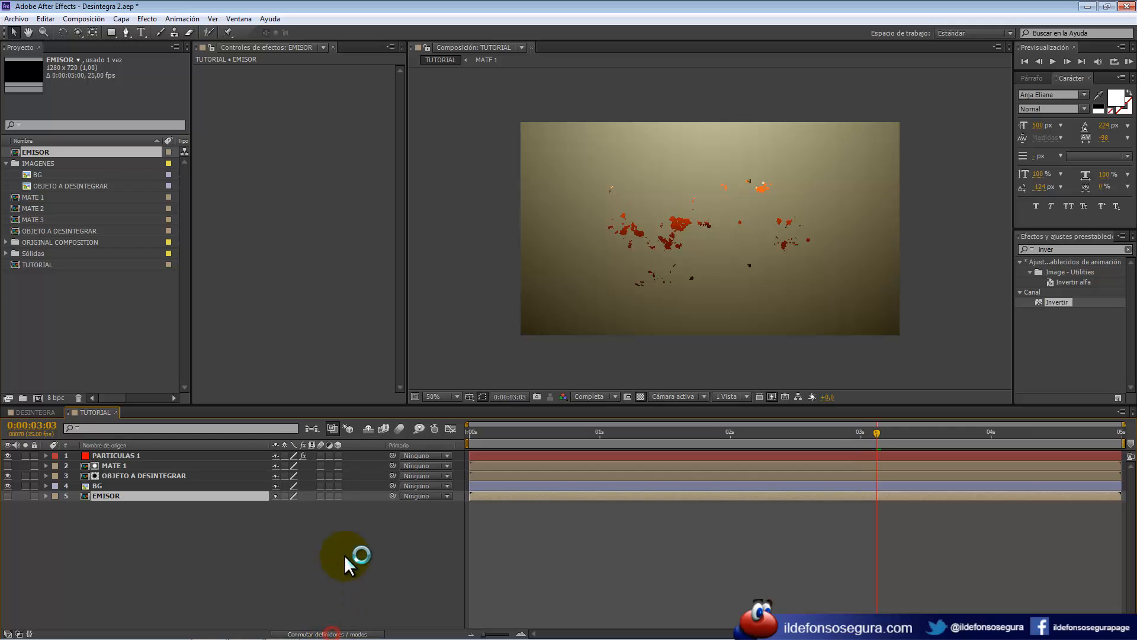
pyautogui.click(338, 496)
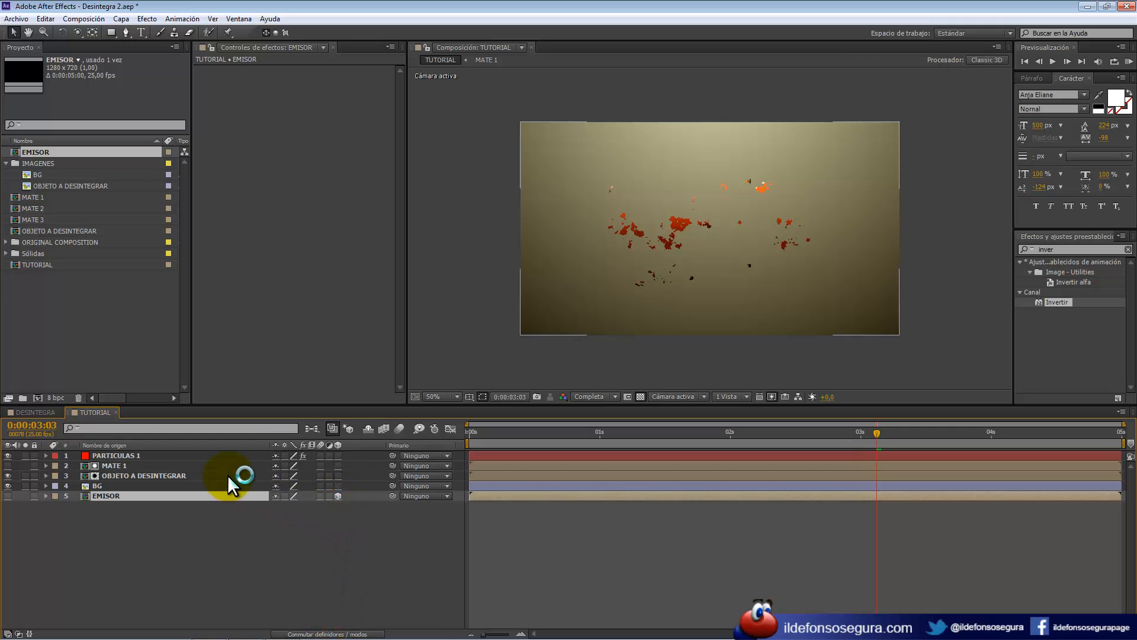
pyautogui.click(190, 455)
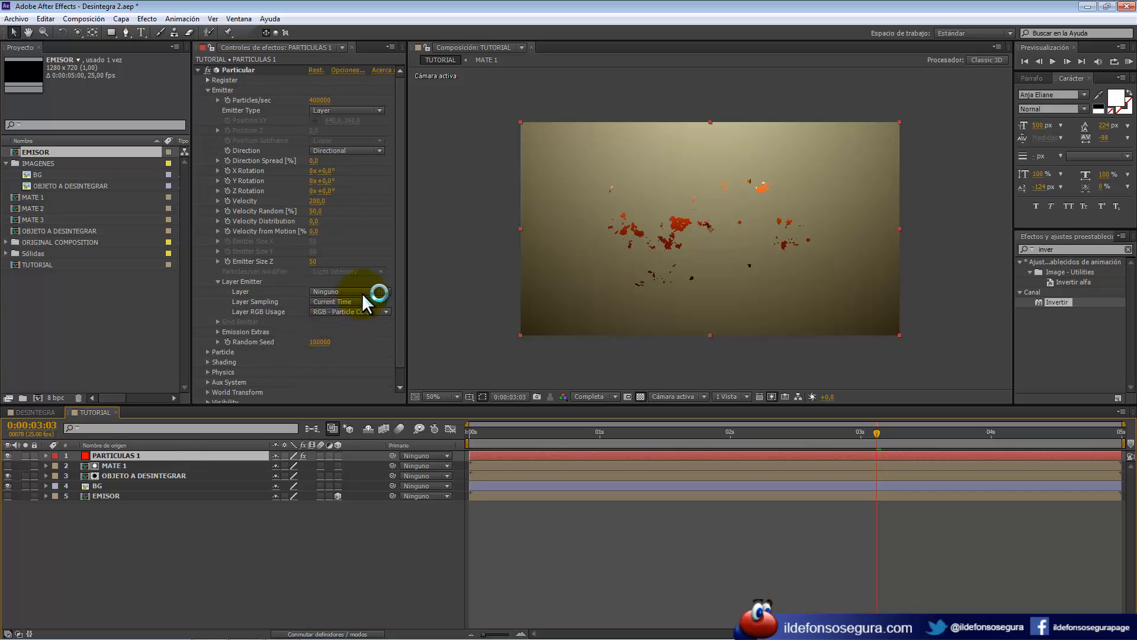
pyautogui.click(382, 291)
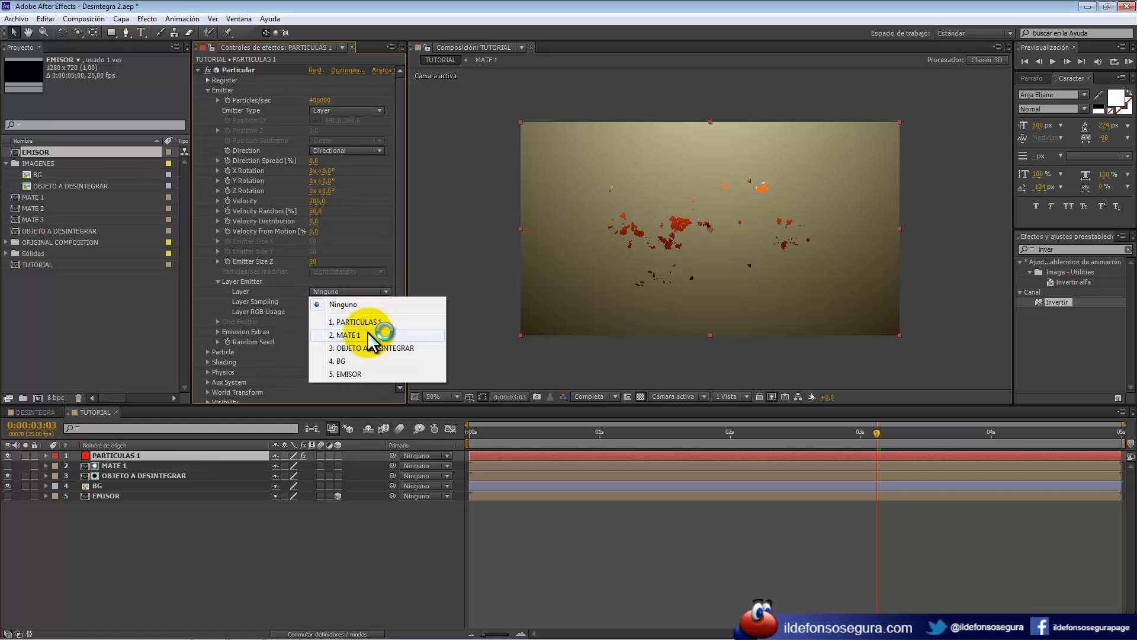
pyautogui.click(349, 373)
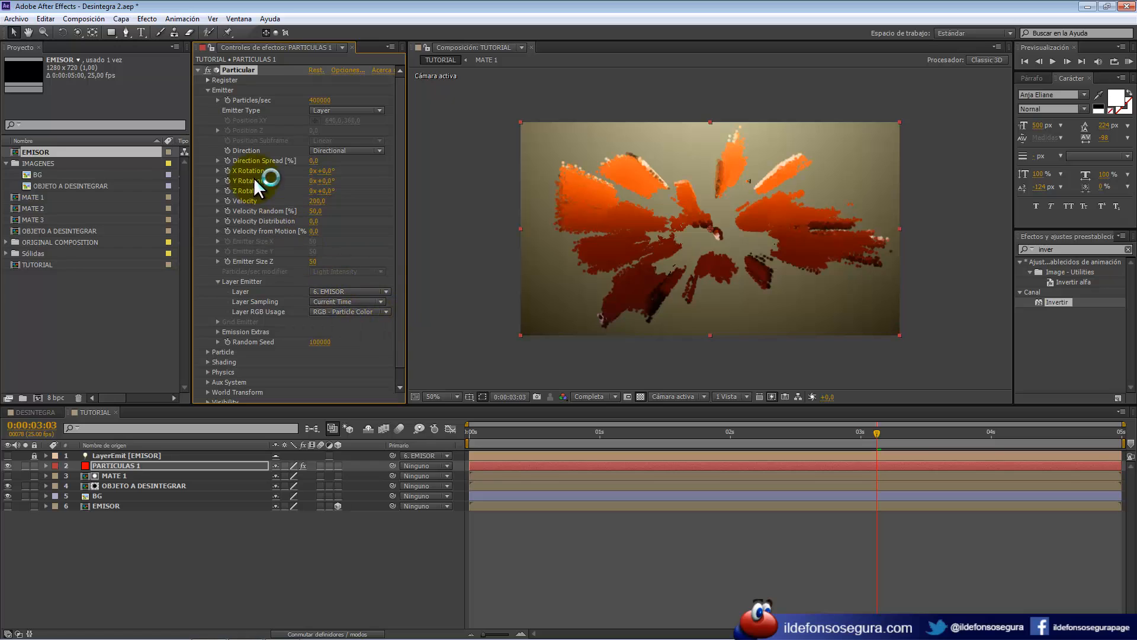
# Set Particular's particle Life to 2 seconds, Life Random to 50% and Size to 2.
pyautogui.click(208, 90)
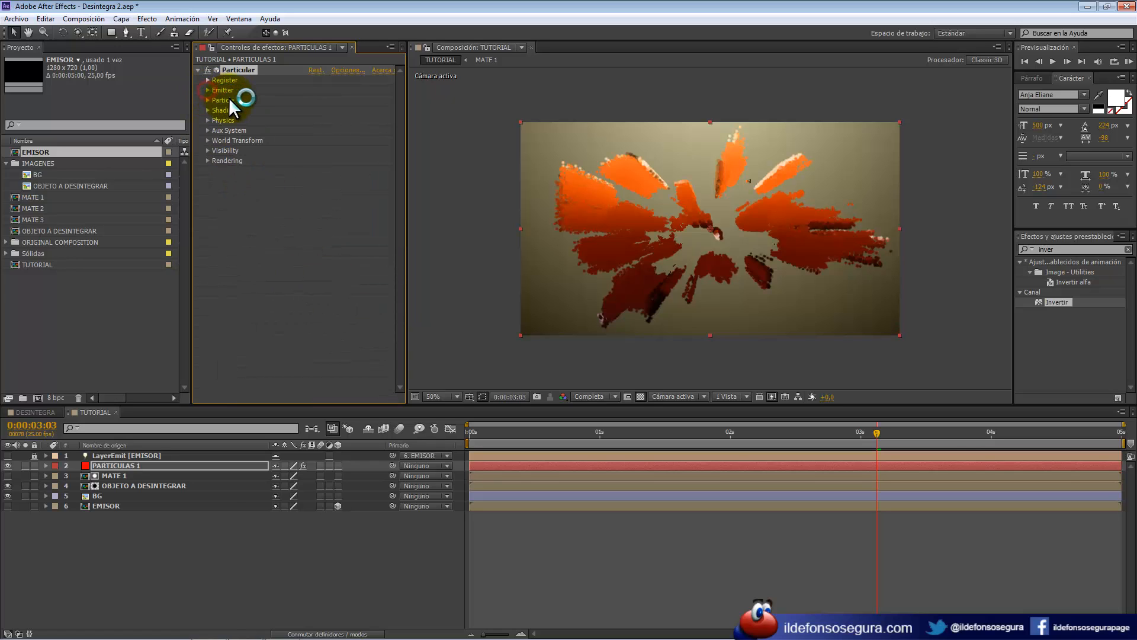
pyautogui.click(208, 100)
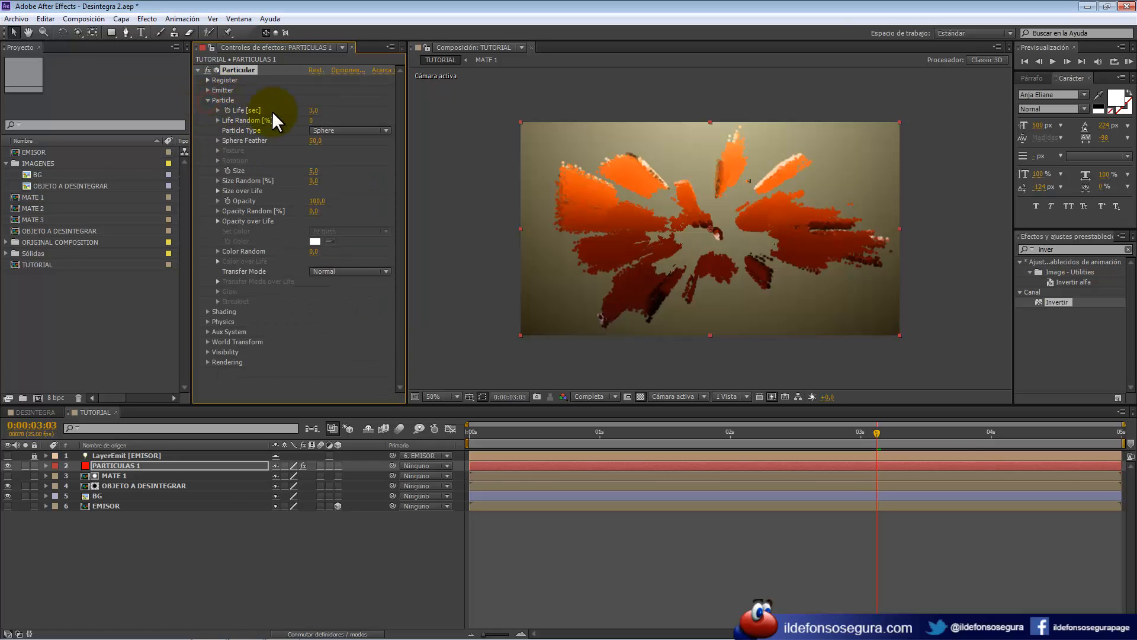
pyautogui.click(316, 111)
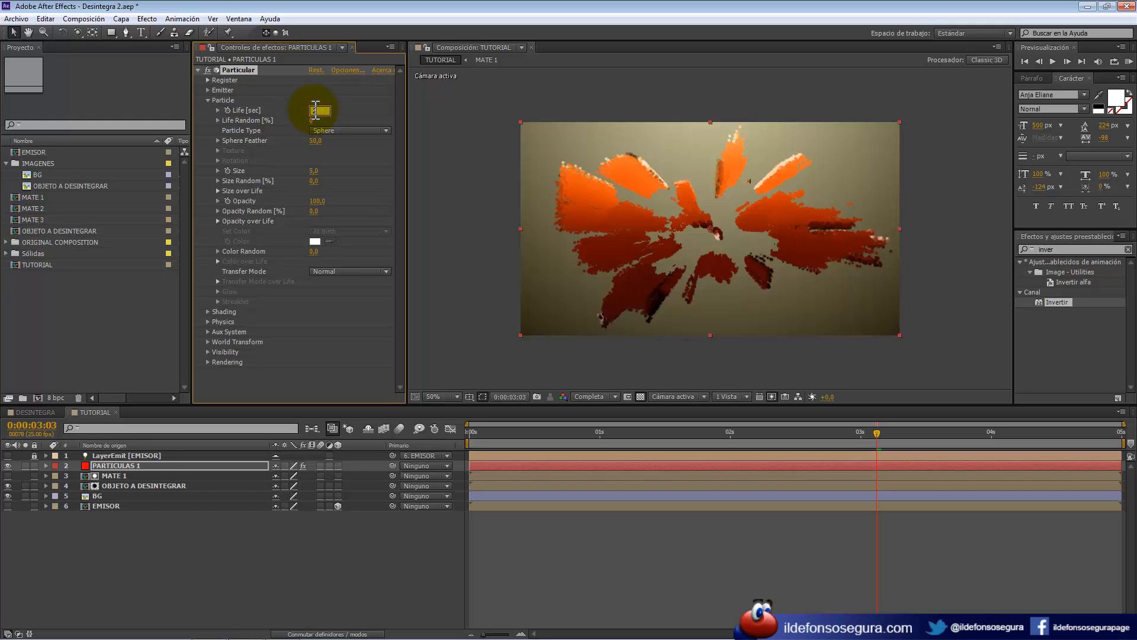
pyautogui.press('Tab')
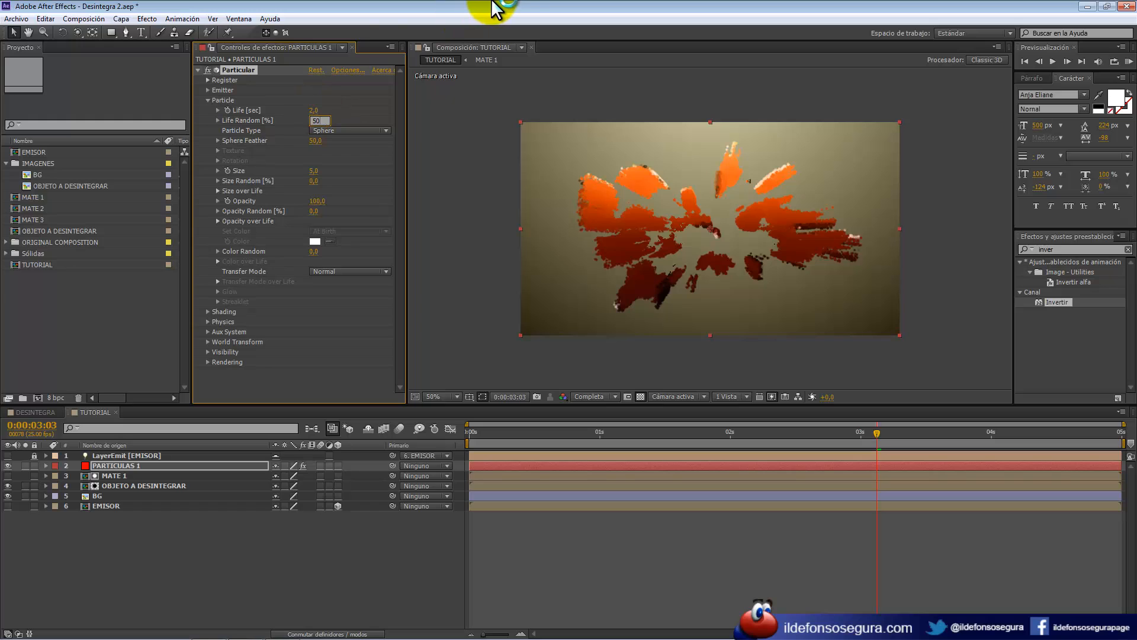
pyautogui.press('Tab')
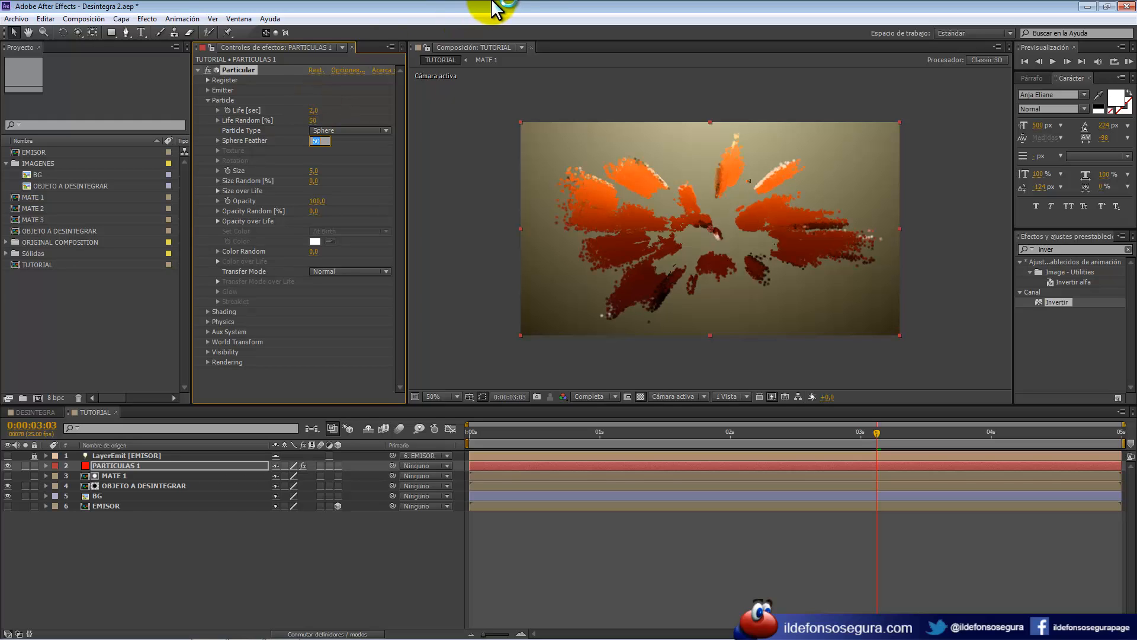
pyautogui.press('Tab')
pyautogui.write('2')
pyautogui.press('Tab')
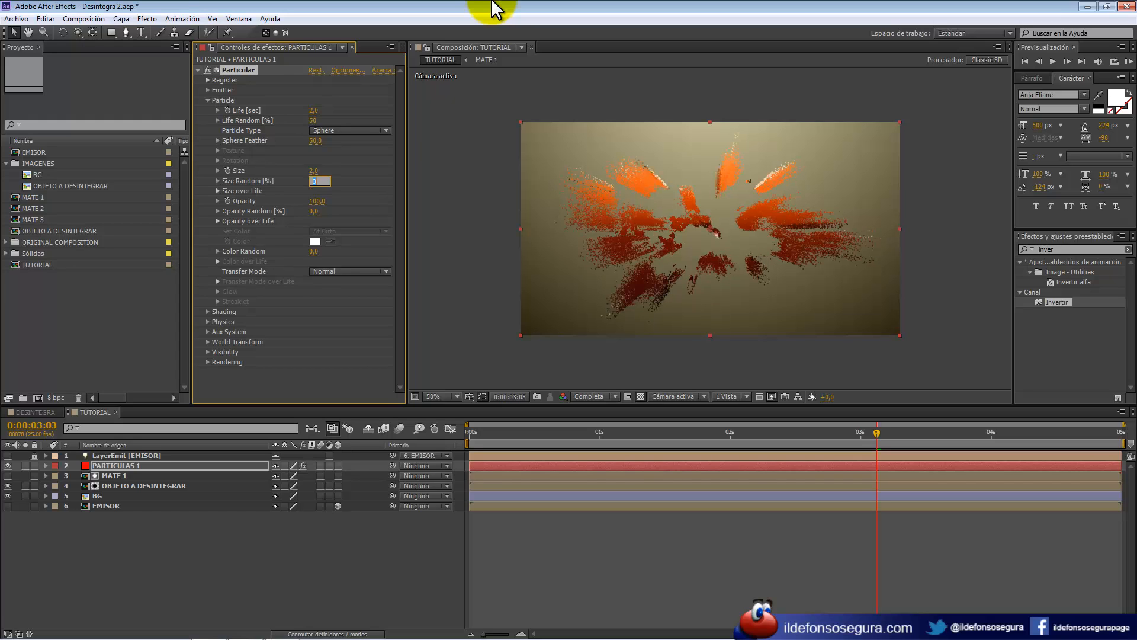
# Set Particular's Size over Life and Opacity over Life curves to a linear falloff from full to zero.
pyautogui.press('Tab')
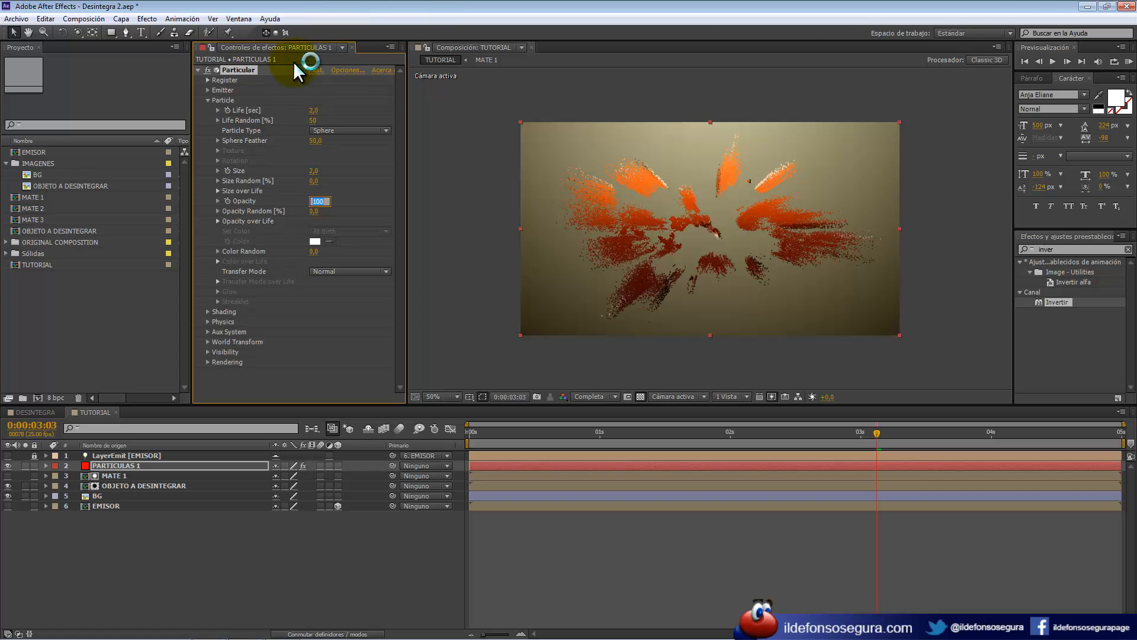
pyautogui.click(216, 191)
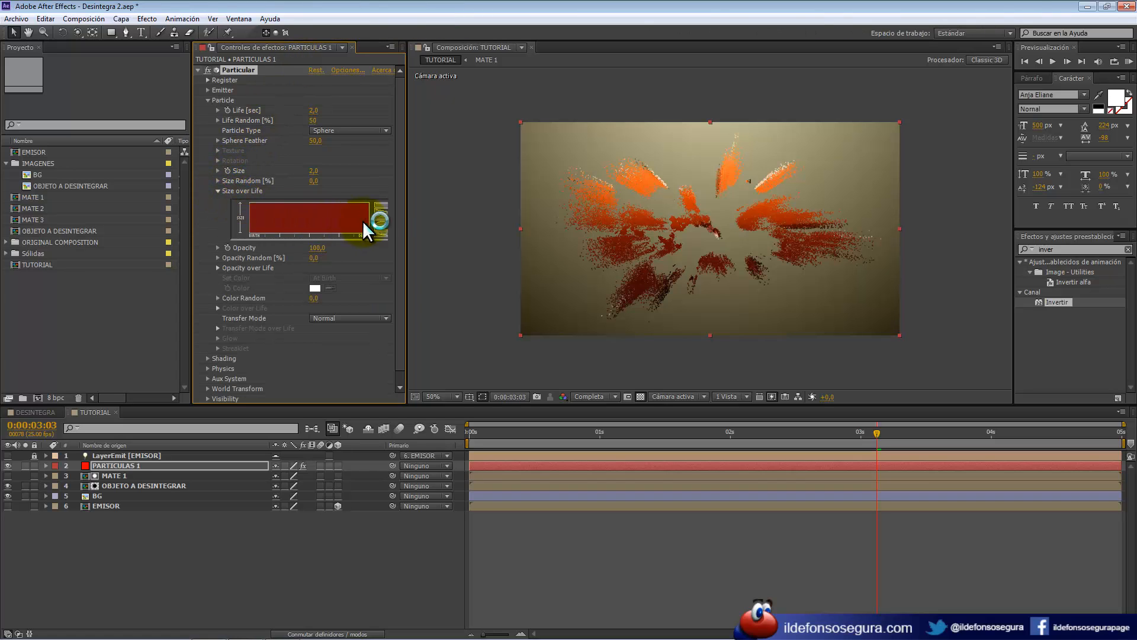
pyautogui.click(385, 212)
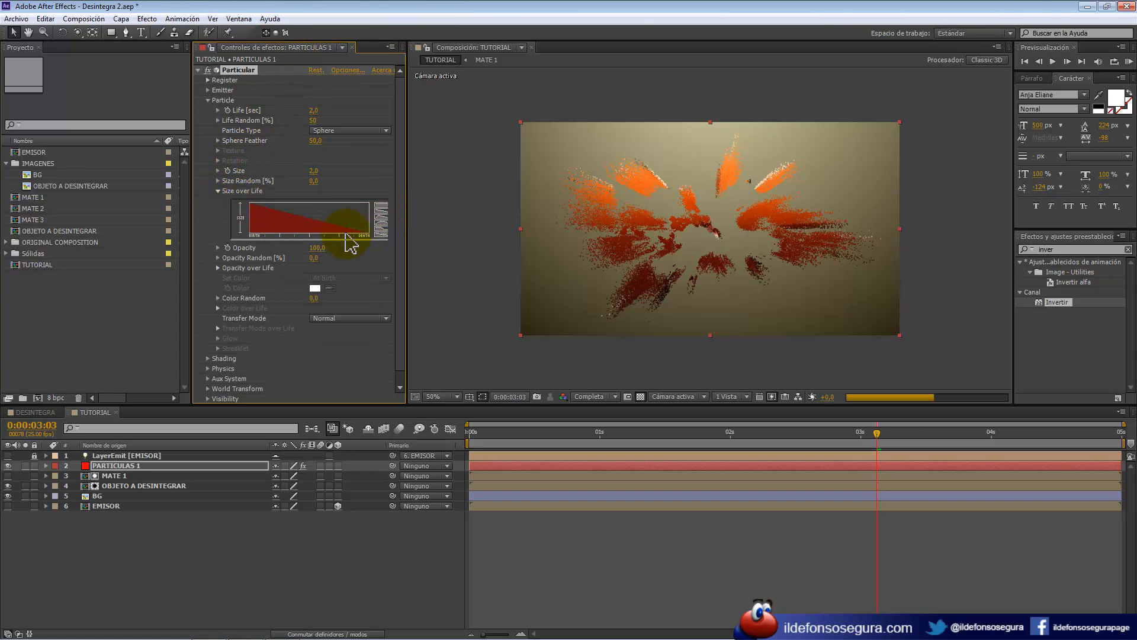
pyautogui.click(218, 268)
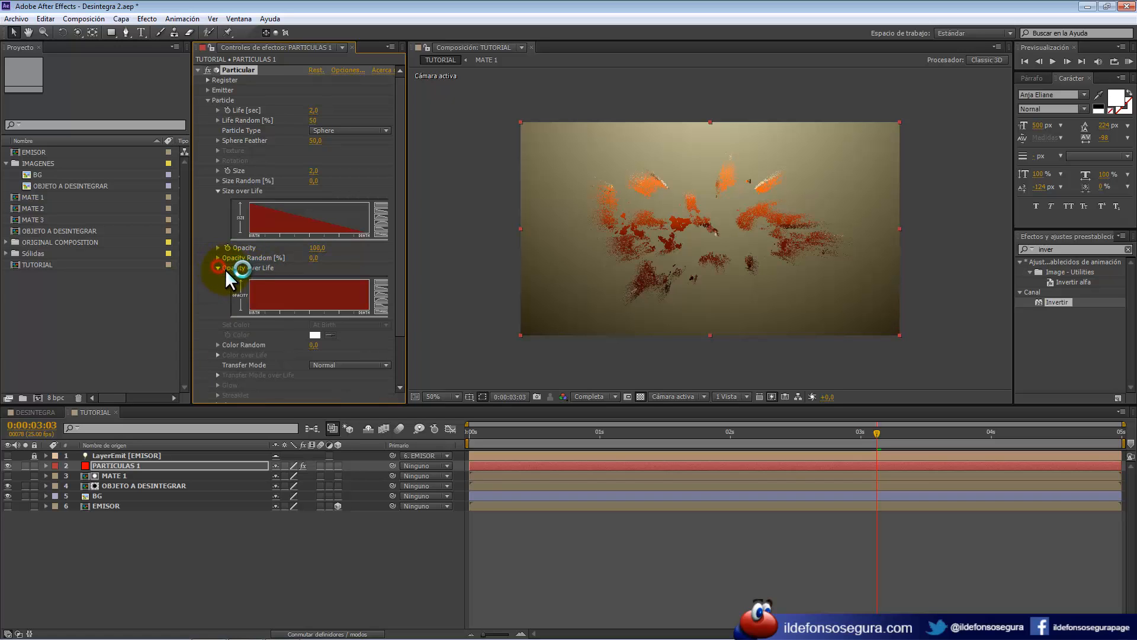
pyautogui.click(381, 291)
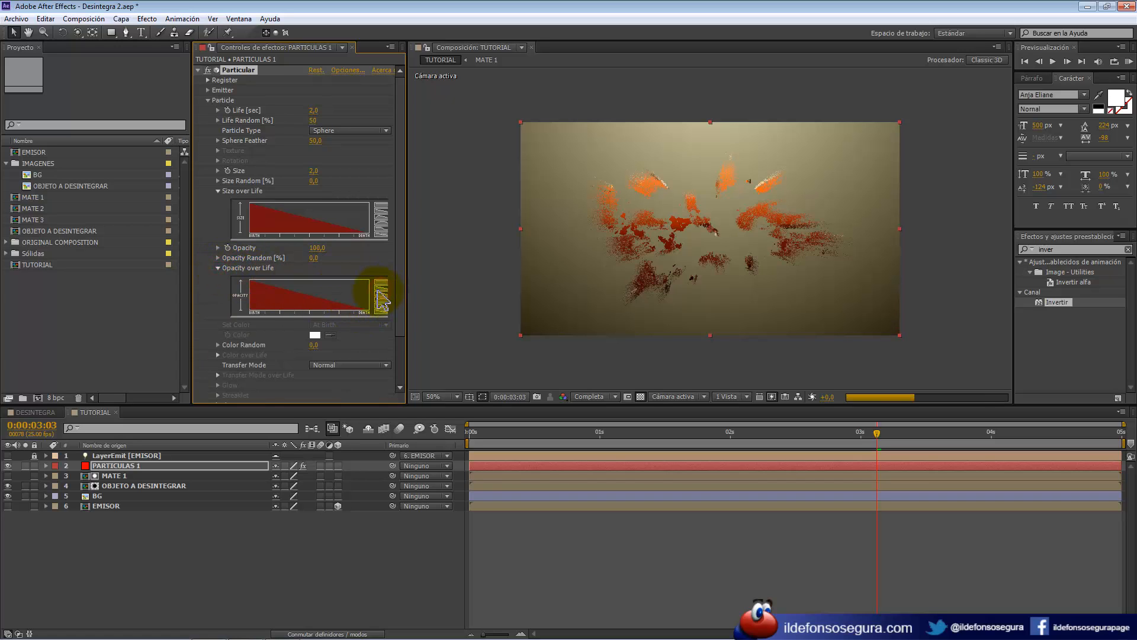
# Set the particle Transfer Mode to Add.
pyautogui.click(342, 365)
pyautogui.click(350, 390)
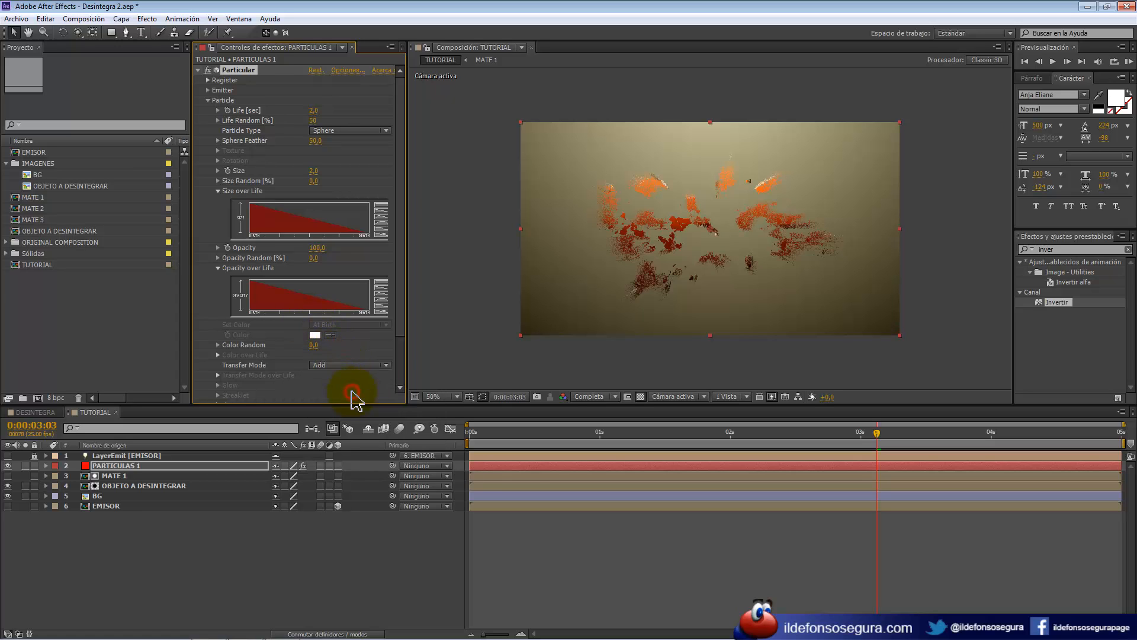
pyautogui.click(210, 99)
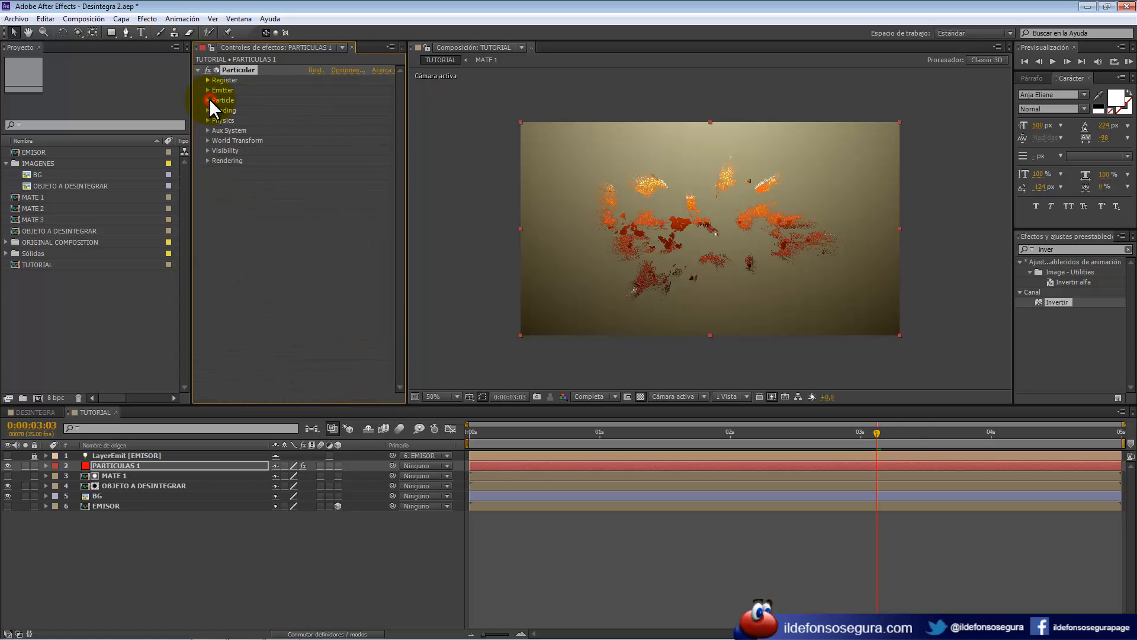
pyautogui.click(208, 104)
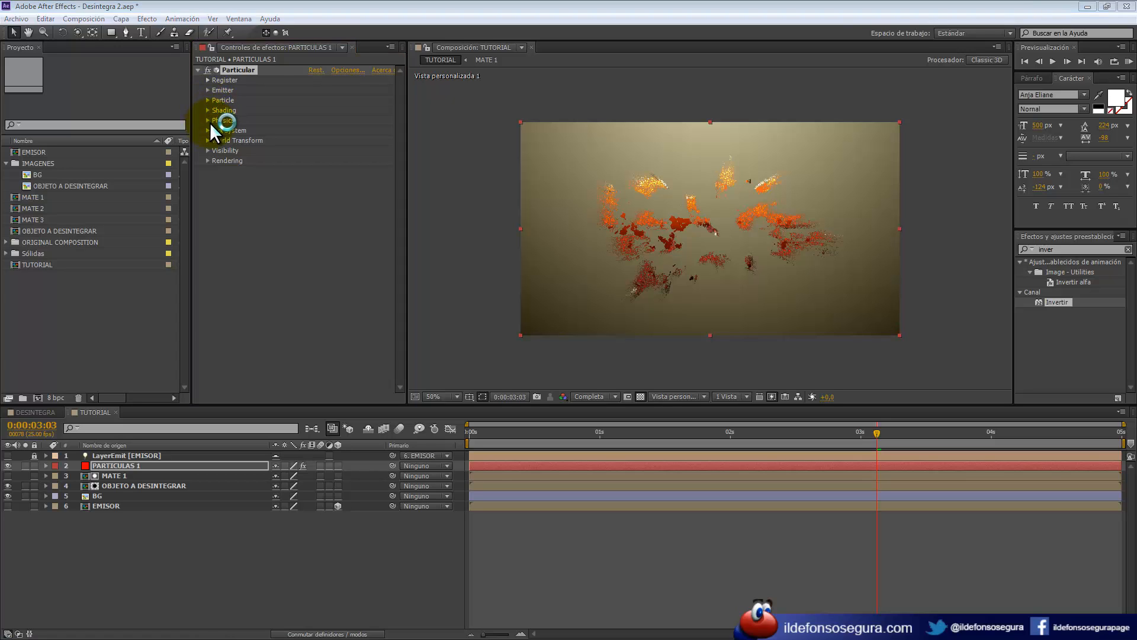
# Set Gravity to -100 in Particular's Physics settings.
pyautogui.click(208, 120)
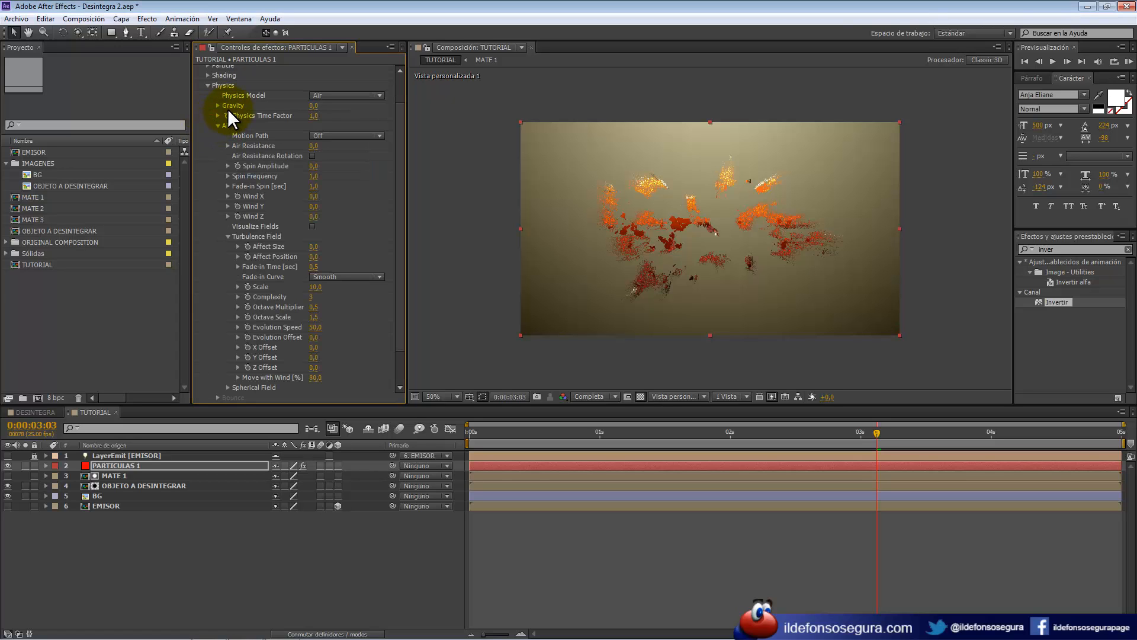
pyautogui.click(313, 105)
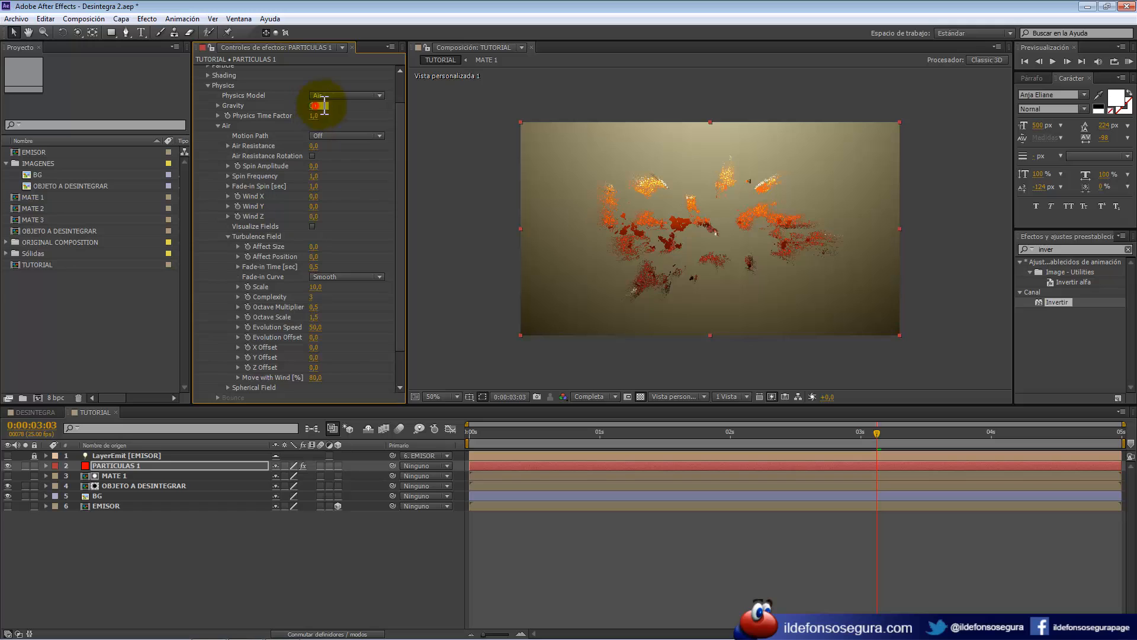
pyautogui.write('-10')
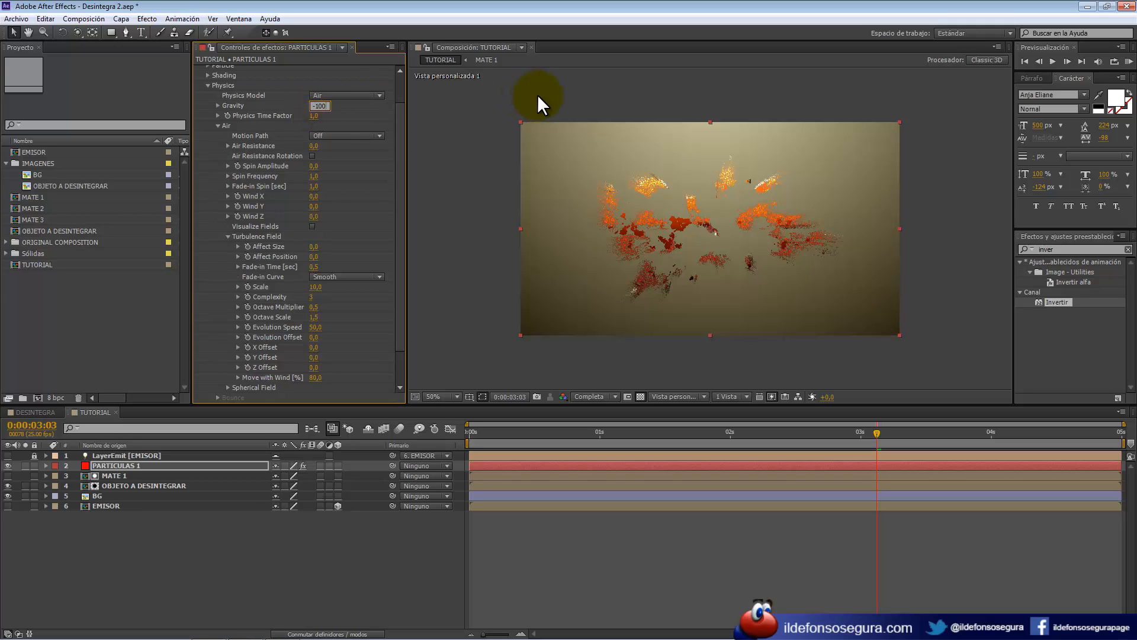
pyautogui.write('0')
pyautogui.press('Tab')
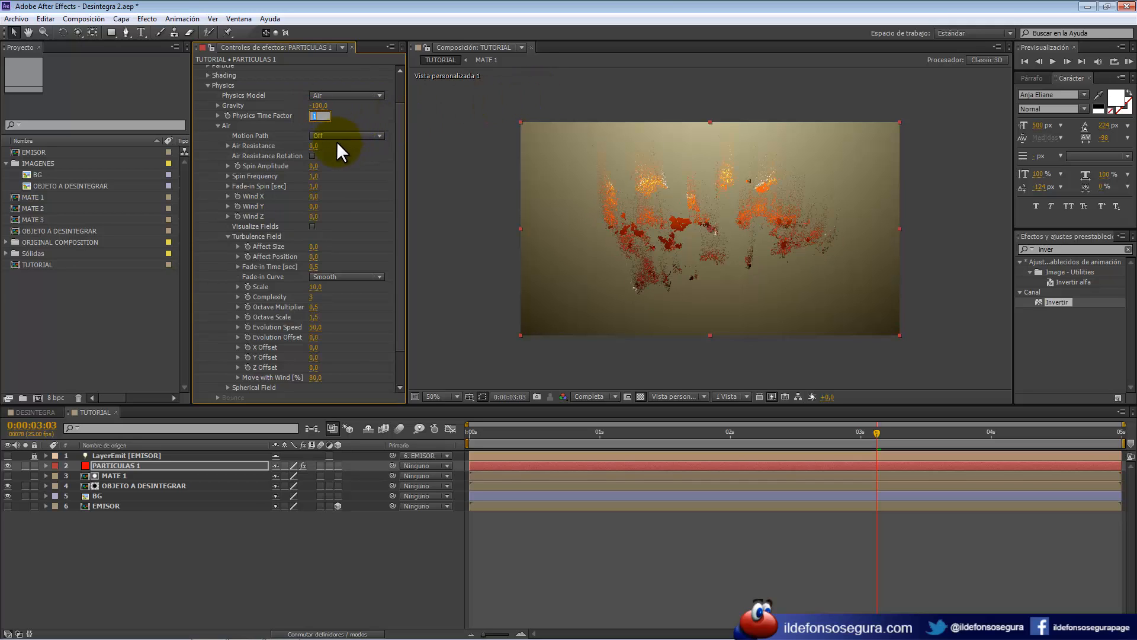
# Set Air Resistance to 0,3 and Spin Amplitude to 50 in Particular's Air physics.
pyautogui.click(313, 146)
pyautogui.write('0,3')
pyautogui.press('Tab')
pyautogui.write('50')
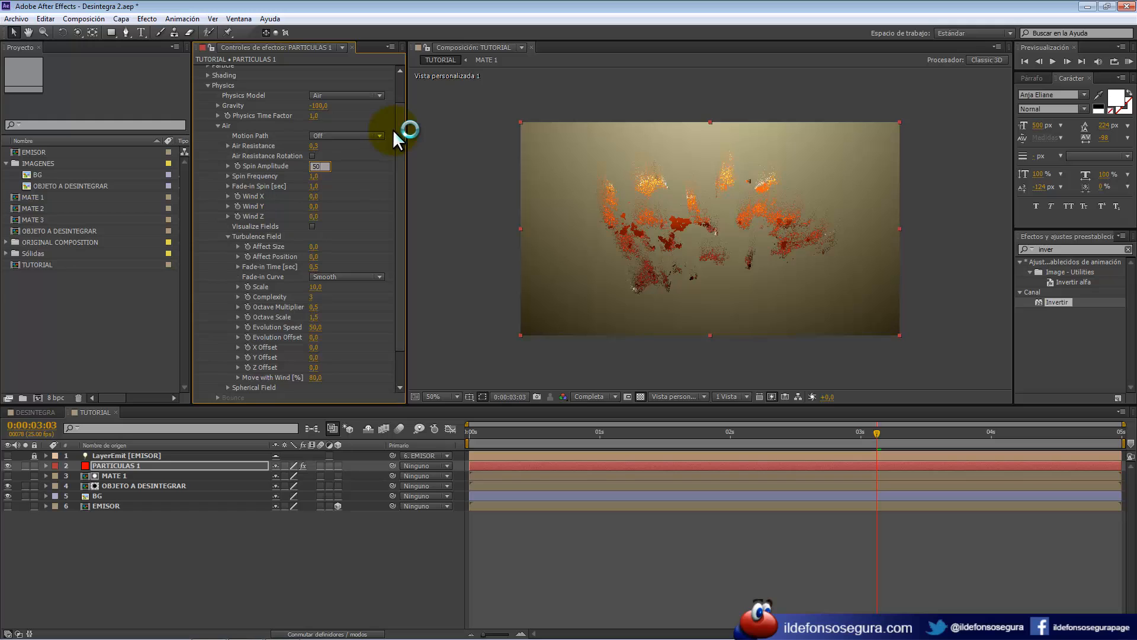
pyautogui.press('Tab')
# Set Wind X to 15 and Wind Y to -15 in Particular's Air physics.
pyautogui.click(314, 197)
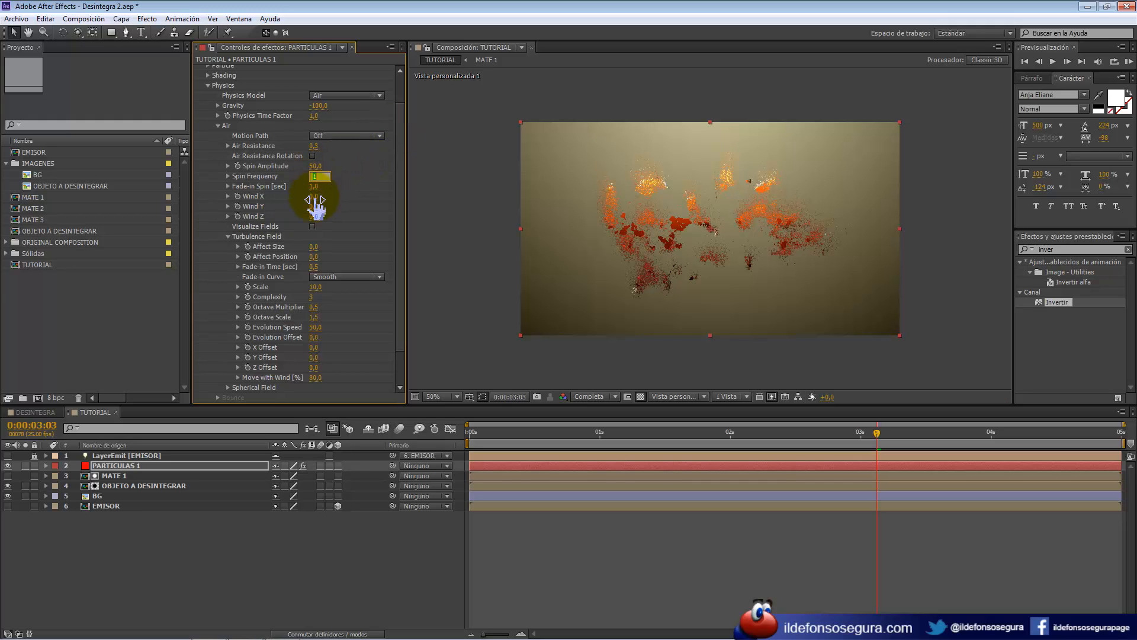
pyautogui.write('15')
pyautogui.press('Tab')
pyautogui.write('-')
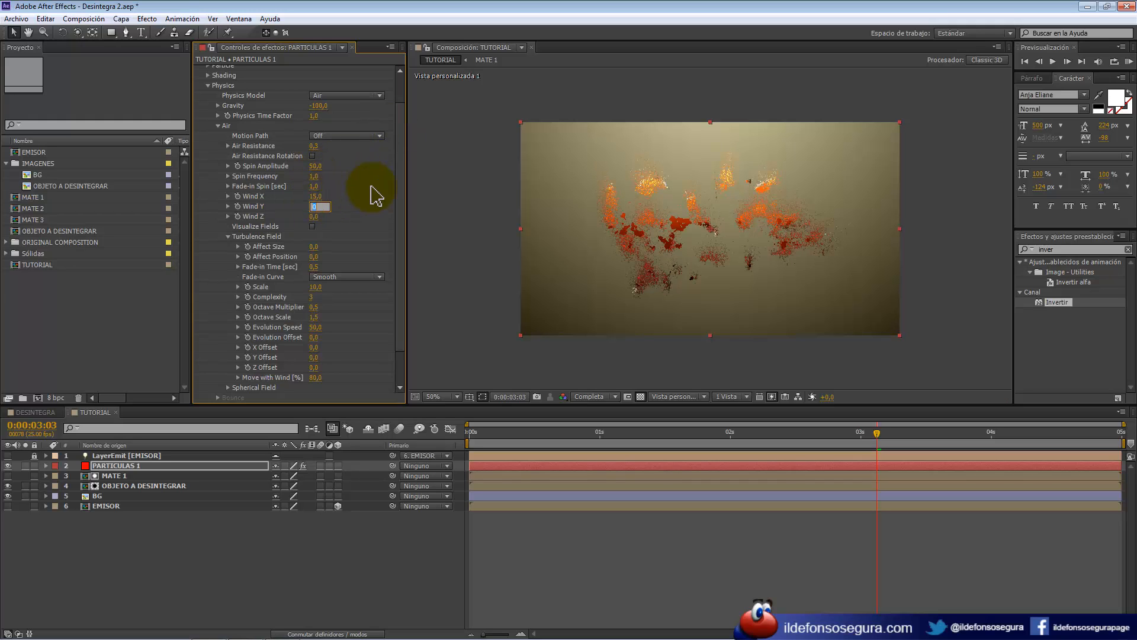
pyautogui.write('15')
pyautogui.press('Tab')
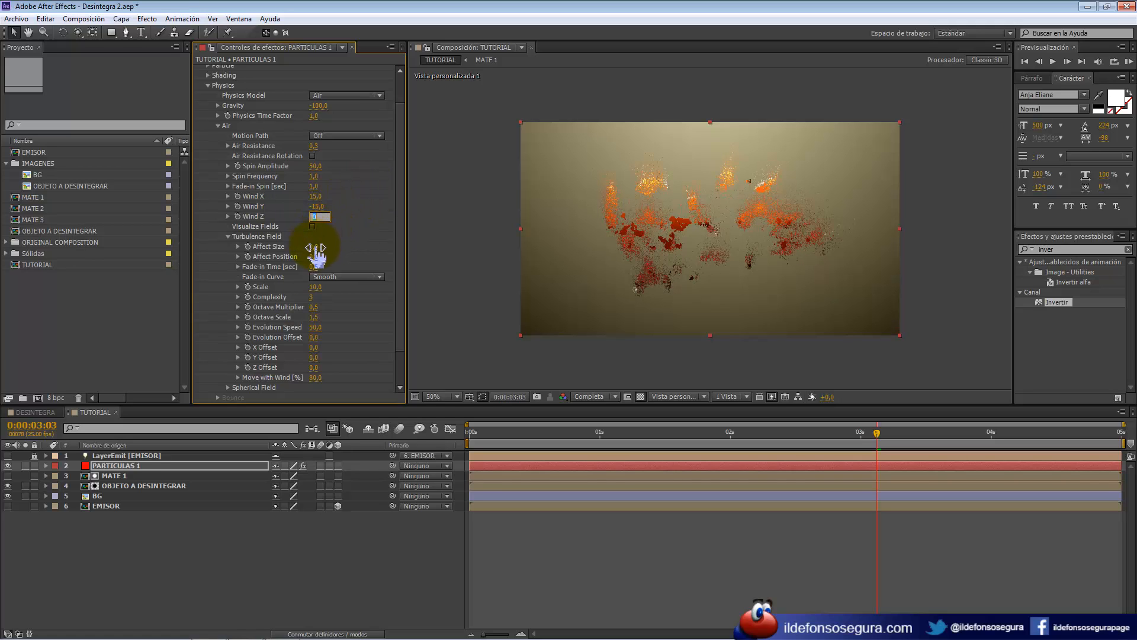
# Set the Turbulence Field's Affect Size to 10 and Affect Position to 150.
pyautogui.click(315, 247)
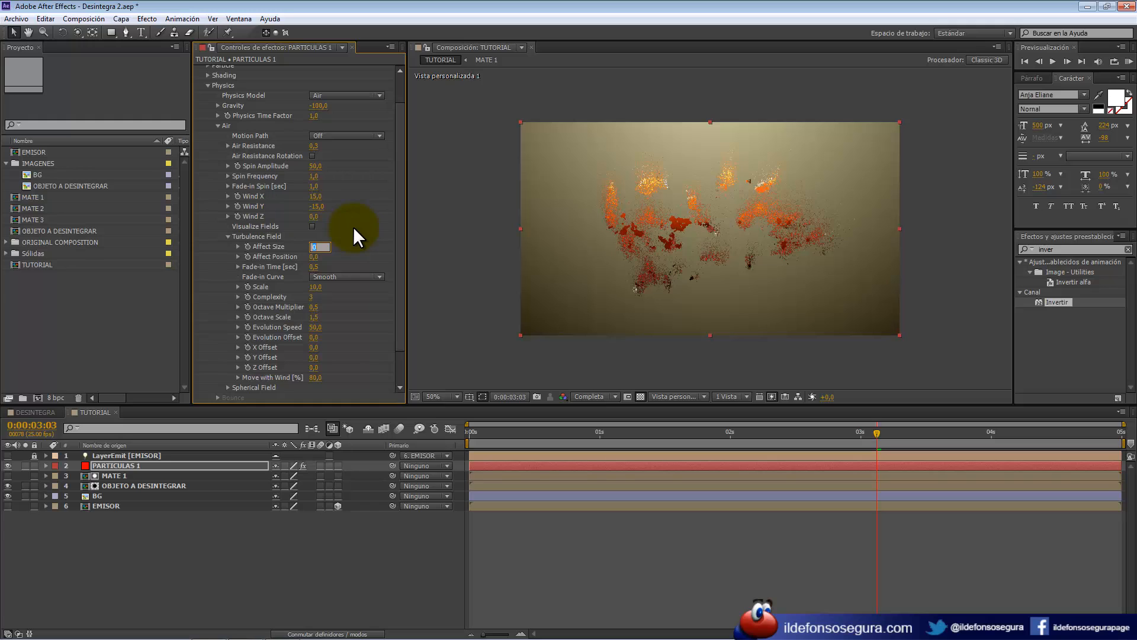
pyautogui.write('10')
pyautogui.press('Tab')
pyautogui.write('15')
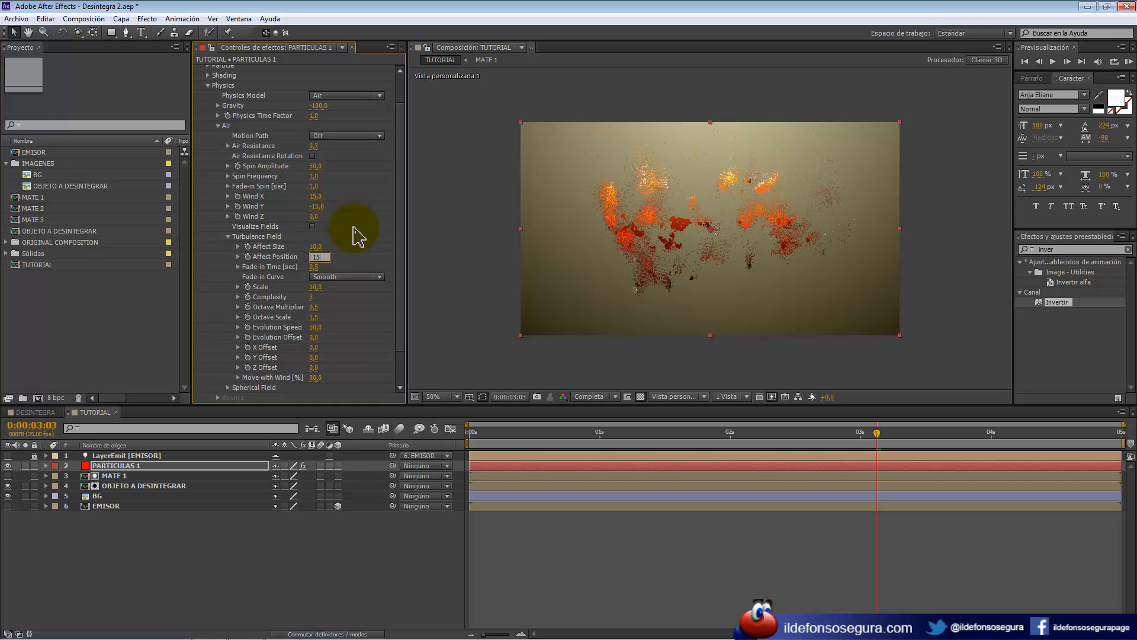
pyautogui.write('0')
pyautogui.press('Tab')
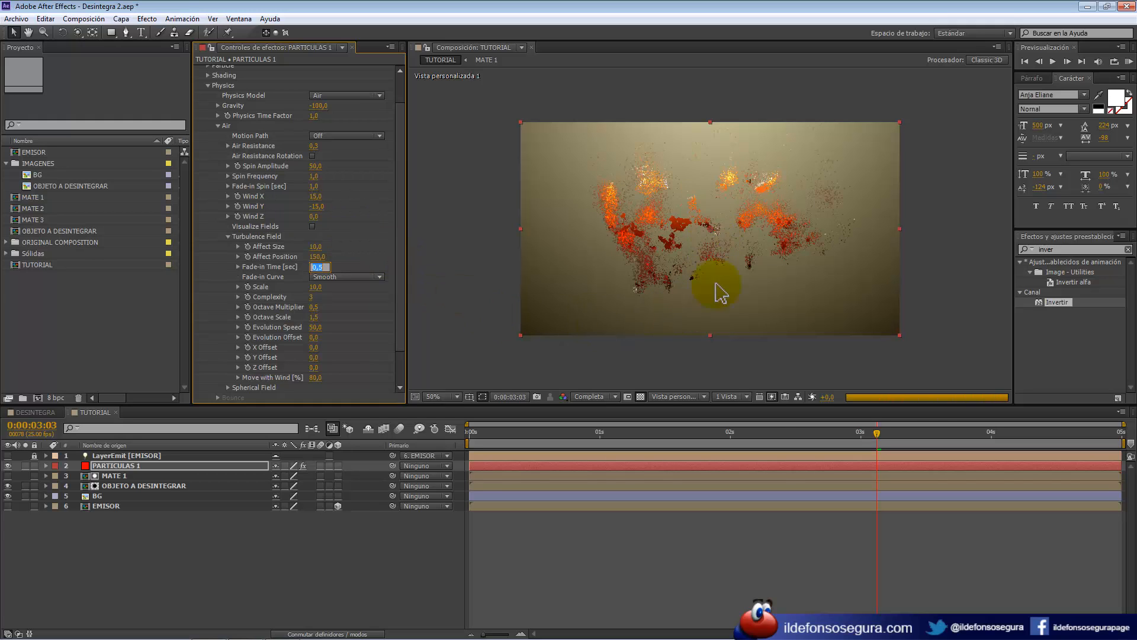
# Go to 0:00:02:06 and apply the Desenfoque gaussiano effect to the PARTICULAS 1 layer.
pyautogui.click(761, 429)
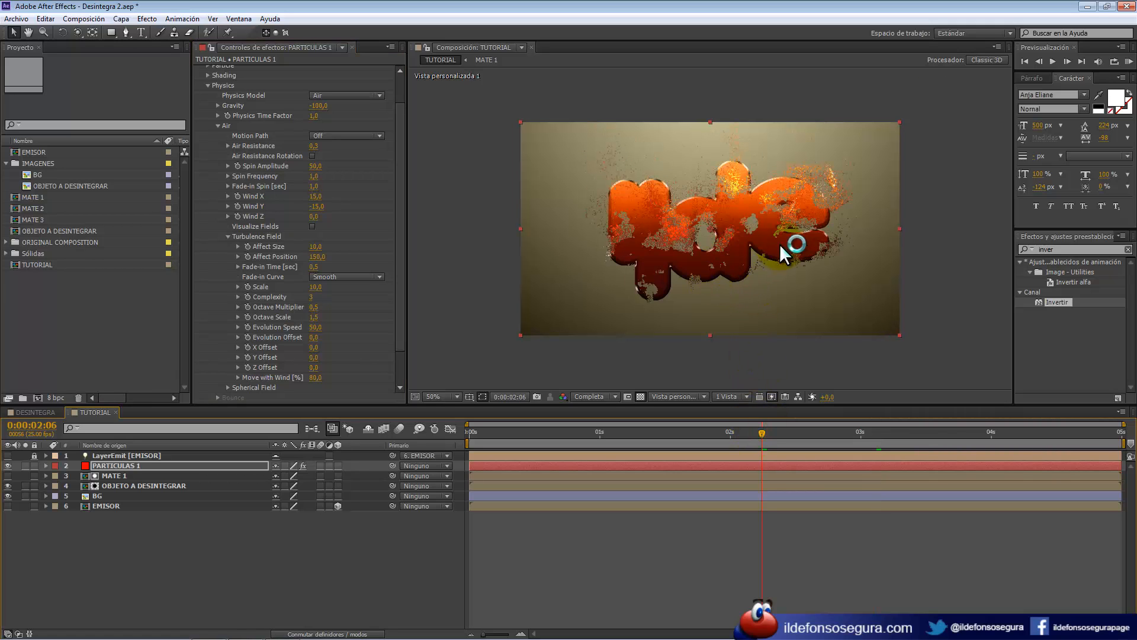
pyautogui.press('/')
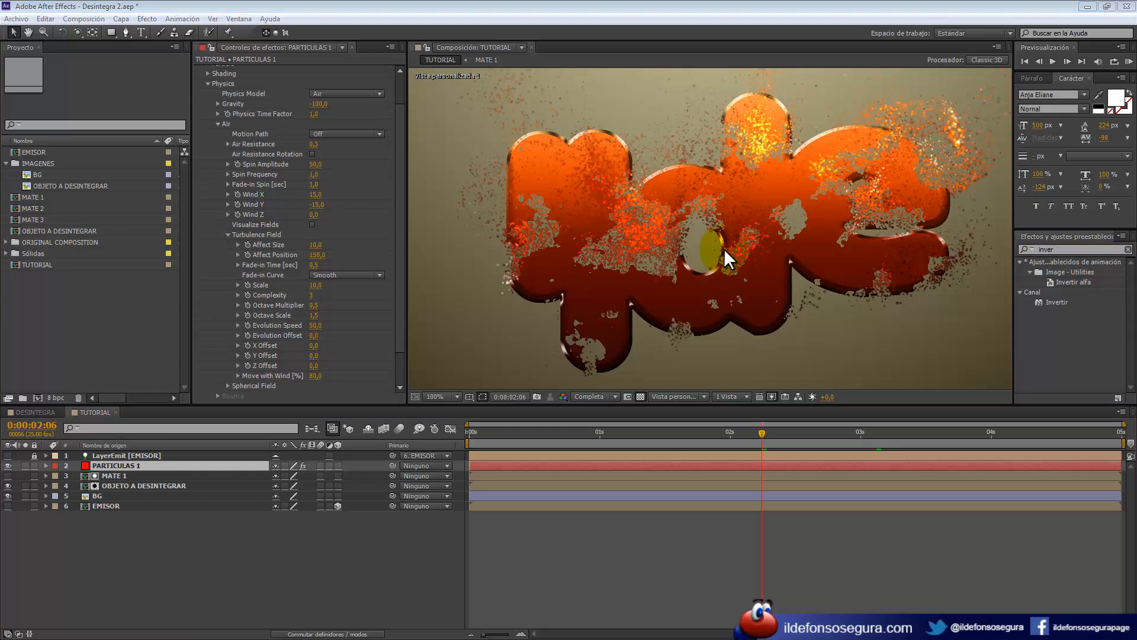
pyautogui.click(1079, 250)
pyautogui.write('g')
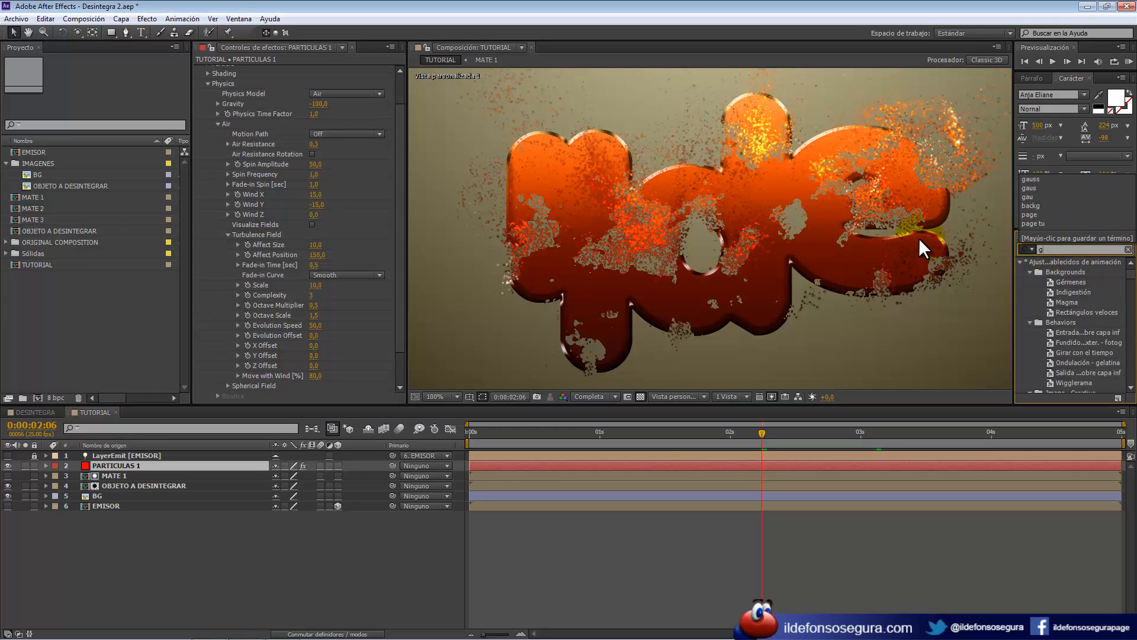
pyautogui.write('auss')
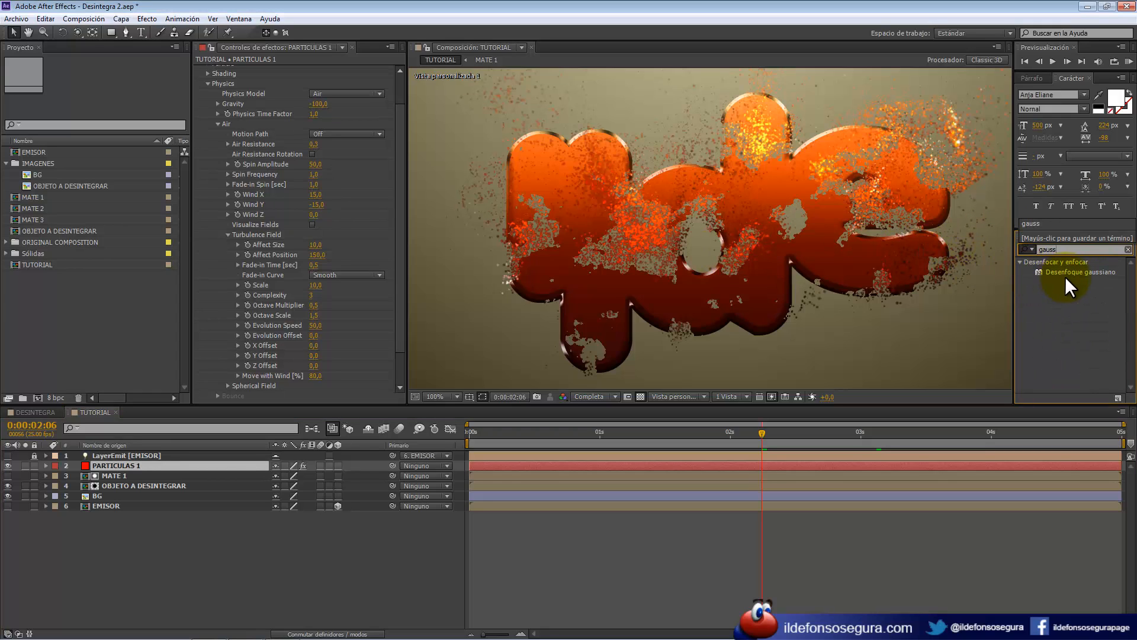
pyautogui.moveTo(1060, 270); pyautogui.dragTo(205, 463)
# Set the Gaussian blur's Difuminación to 2 and its blur dimensions to Vertical.
pyautogui.moveTo(314, 389); pyautogui.dragTo(398, 372)
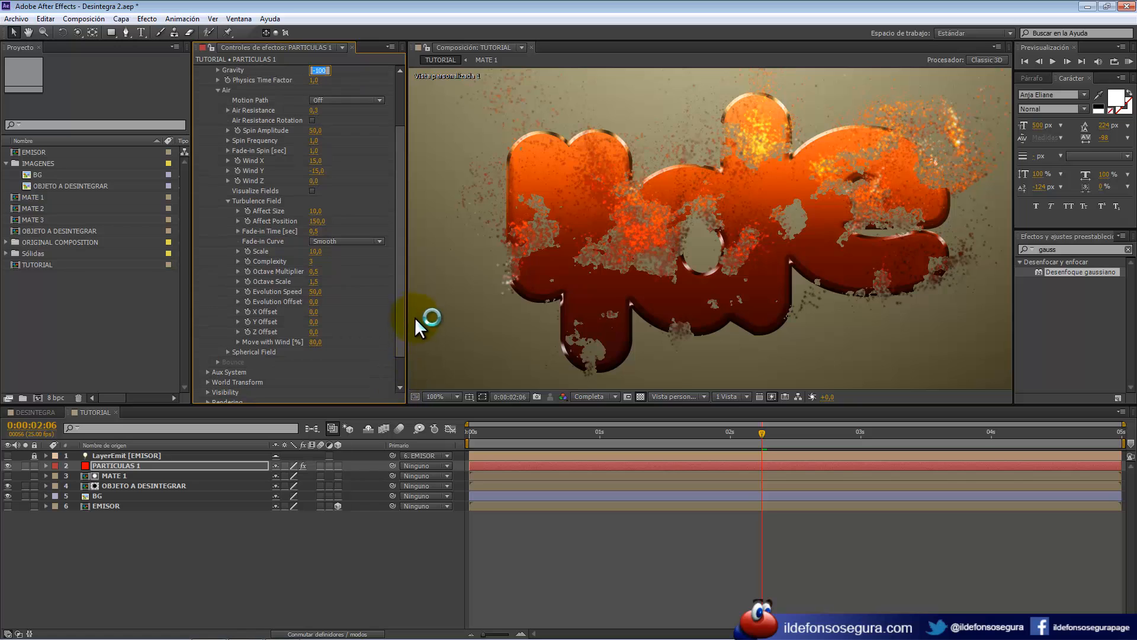
pyautogui.scroll(-3, 402, 311)
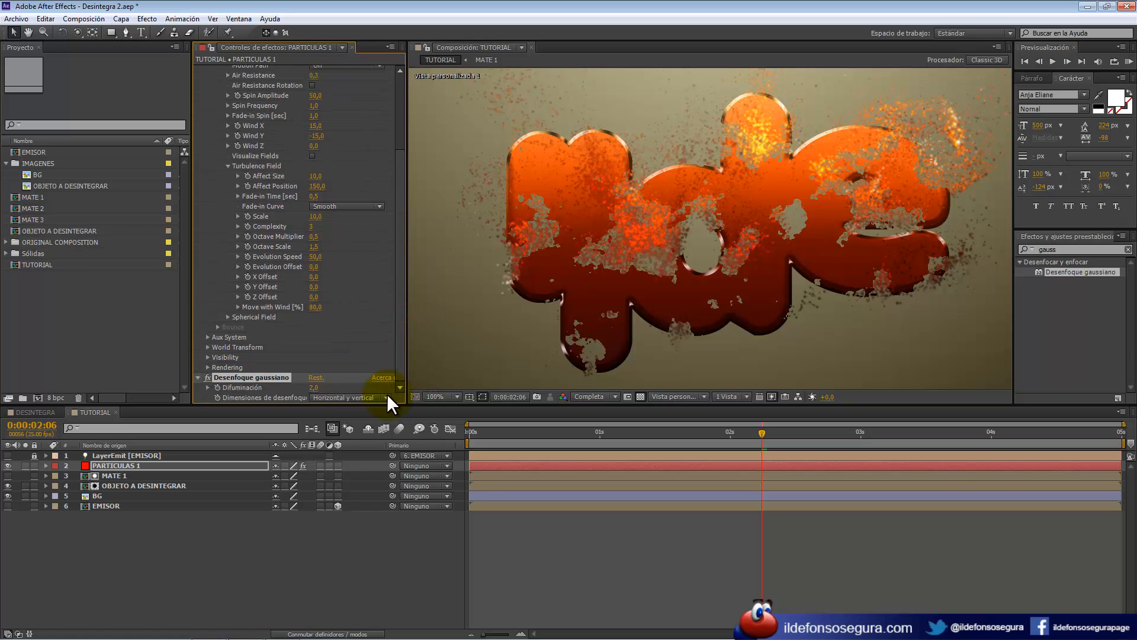
pyautogui.click(386, 393)
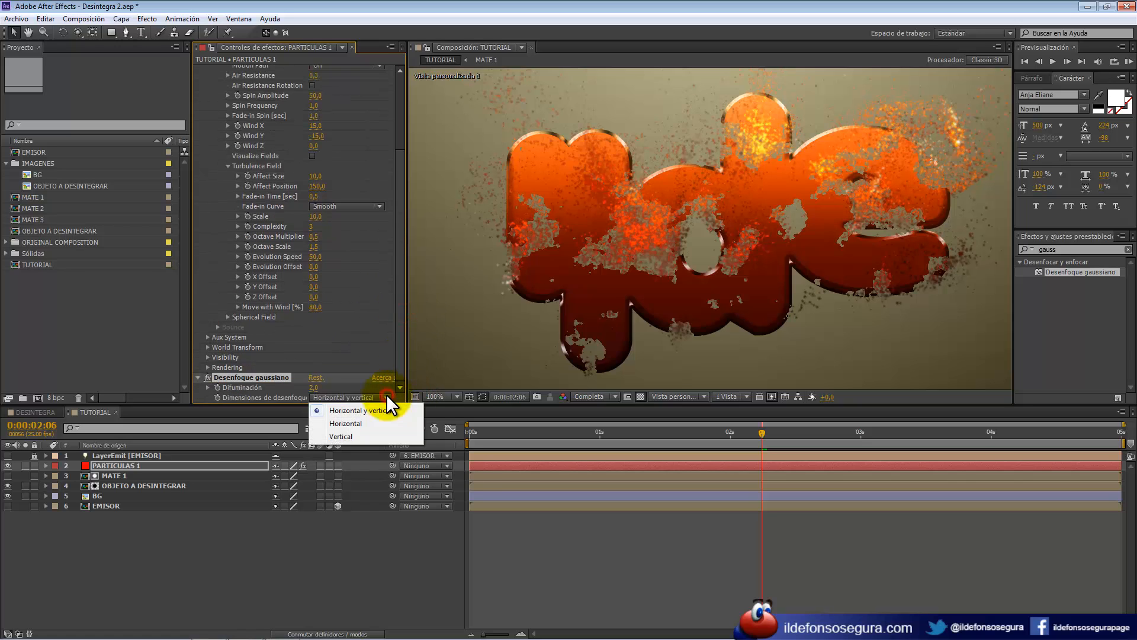
pyautogui.click(357, 435)
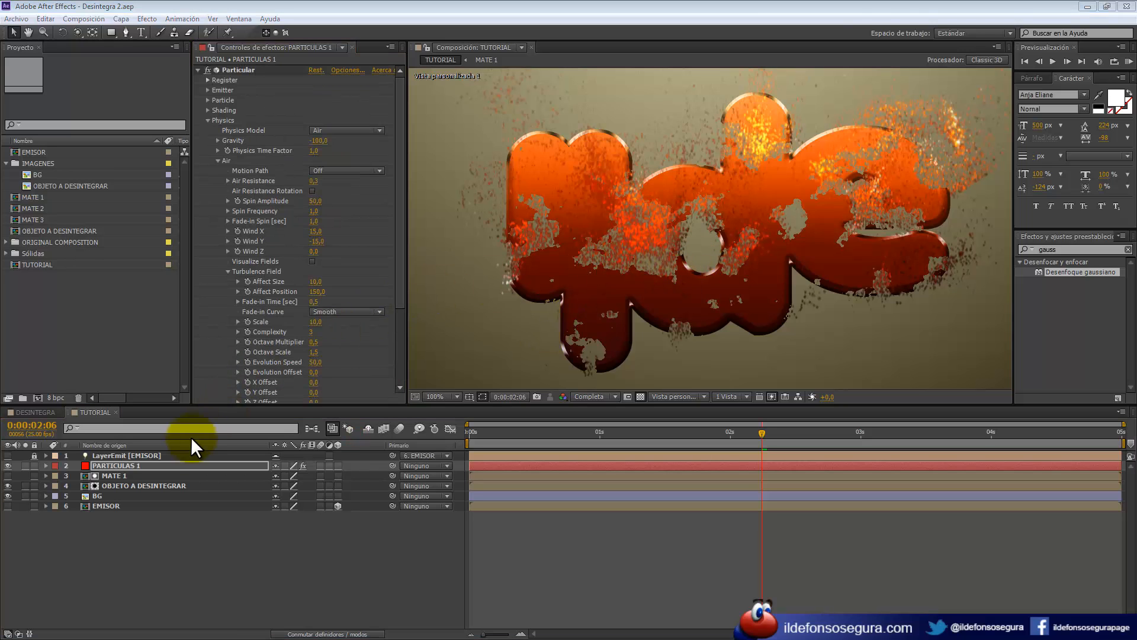
# Duplicate the PARTICULAS 1 layer and delete Desenfoque gaussiano from the upper copy.
pyautogui.click(148, 465)
pyautogui.hotkey('ctrl', 'd')
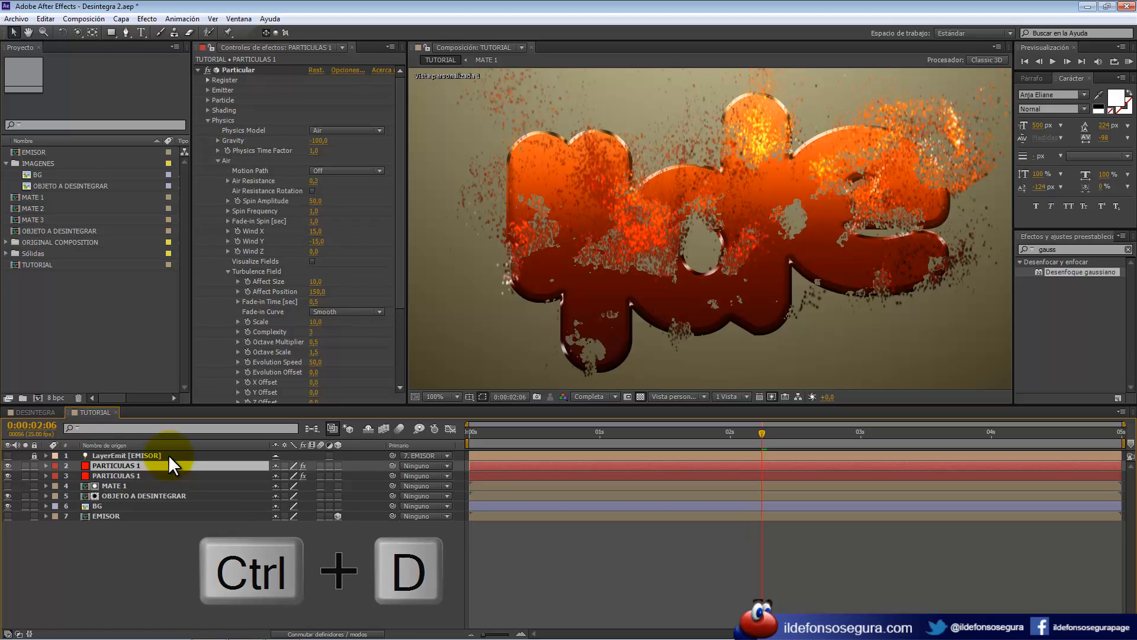
pyautogui.click(208, 121)
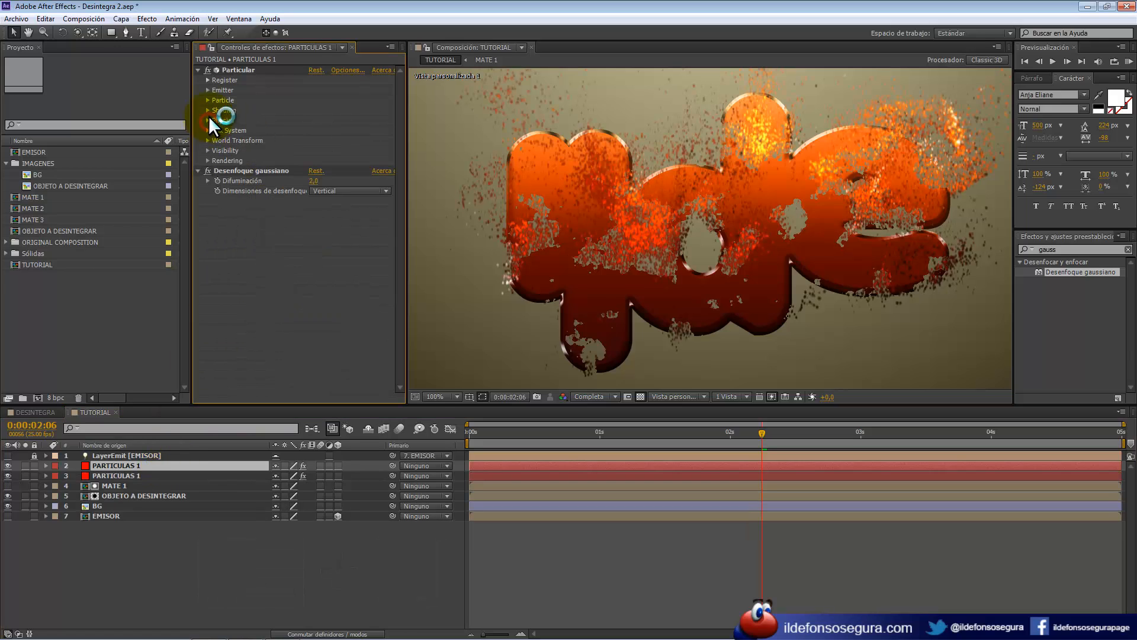
pyautogui.click(234, 172)
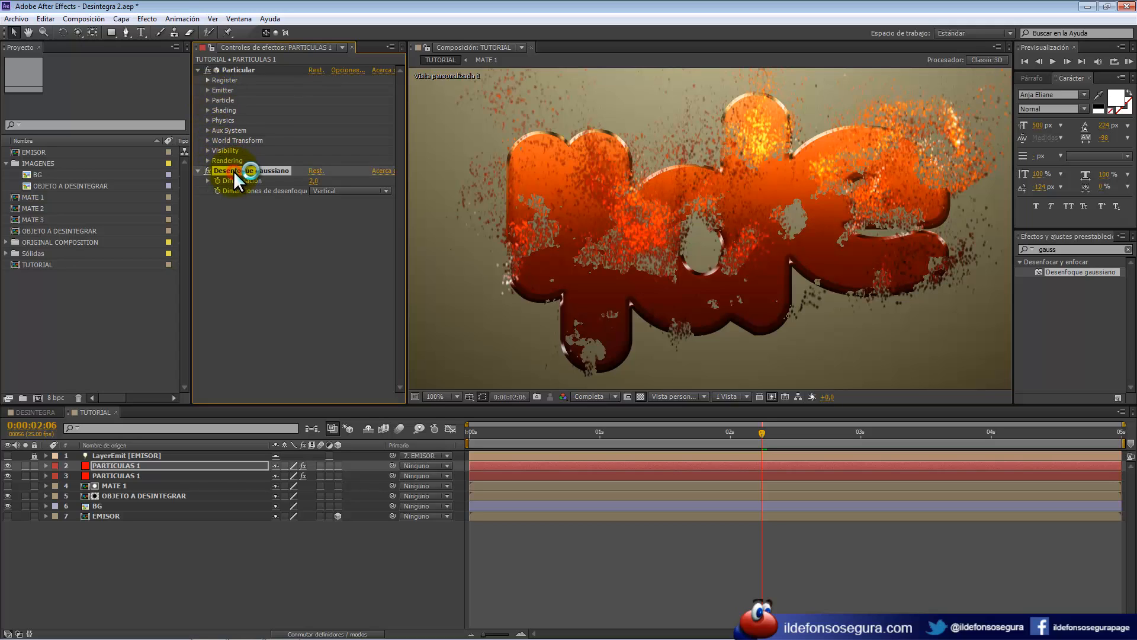
pyautogui.press('Delete')
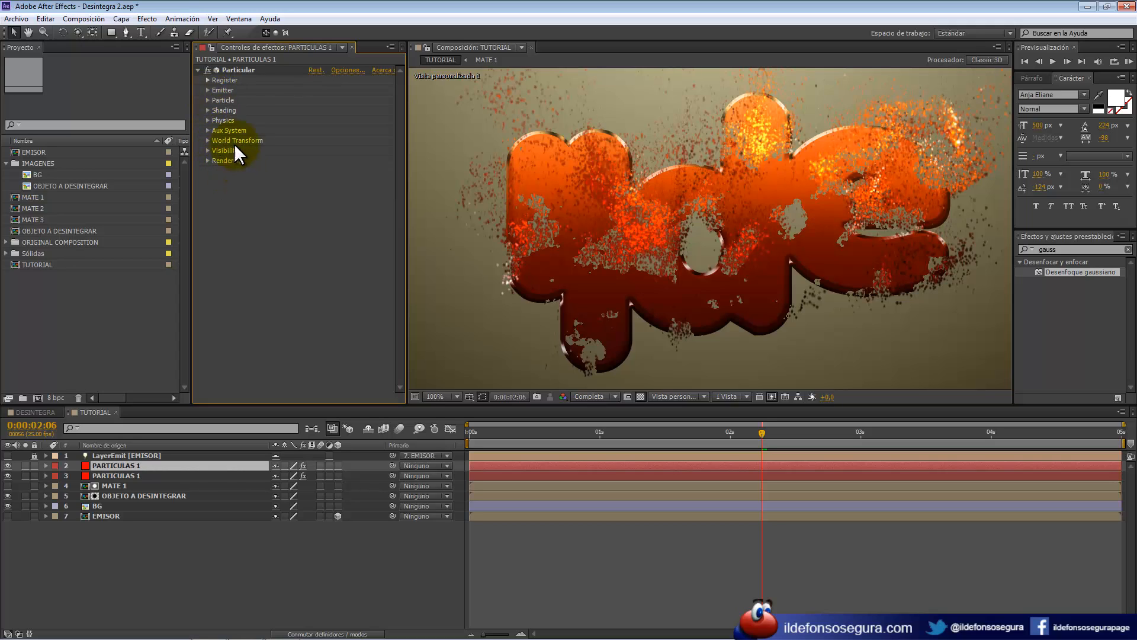
# Set the emitter Velocity to 25 and Velocity Random to 0 on the duplicated particle layer.
pyautogui.click(207, 90)
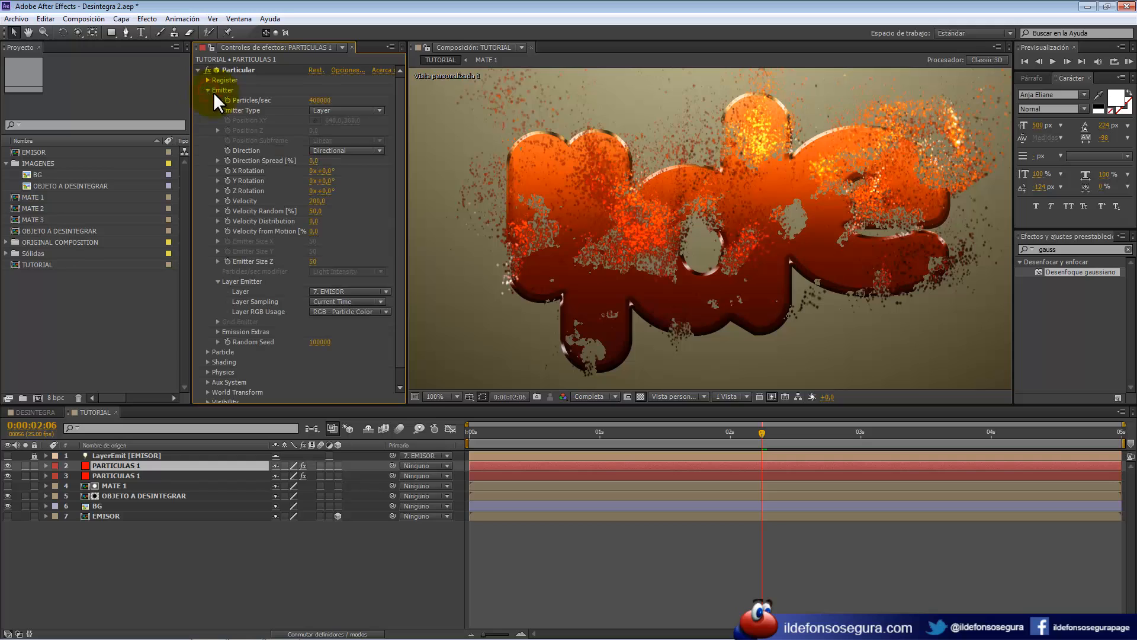
pyautogui.click(318, 201)
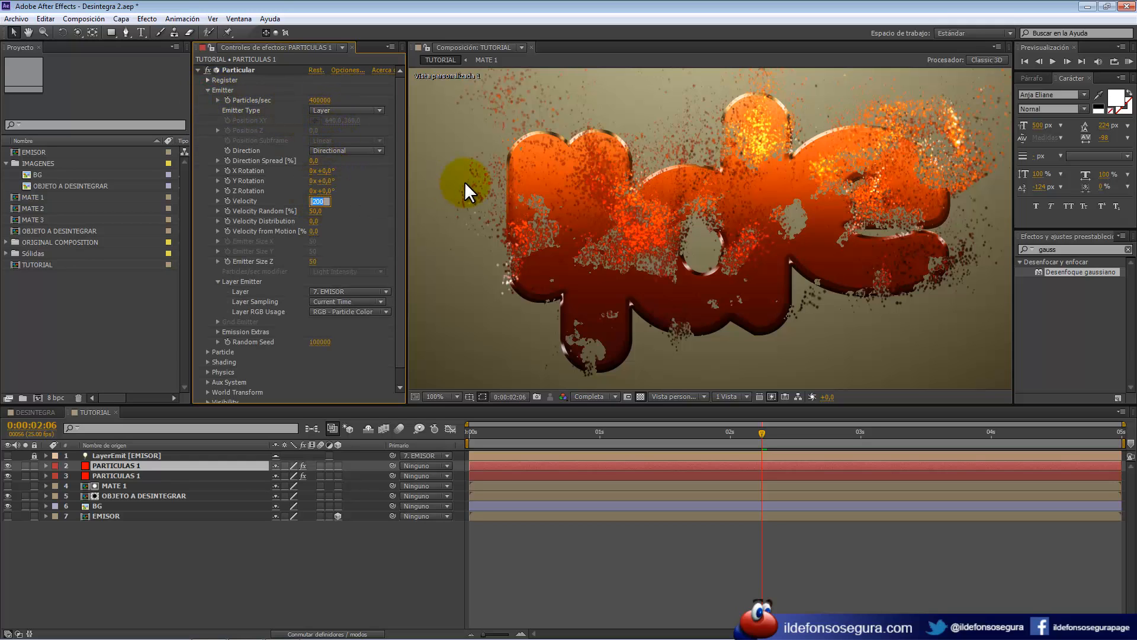
pyautogui.write('25')
pyautogui.press('Tab')
pyautogui.write('0')
pyautogui.press('Tab')
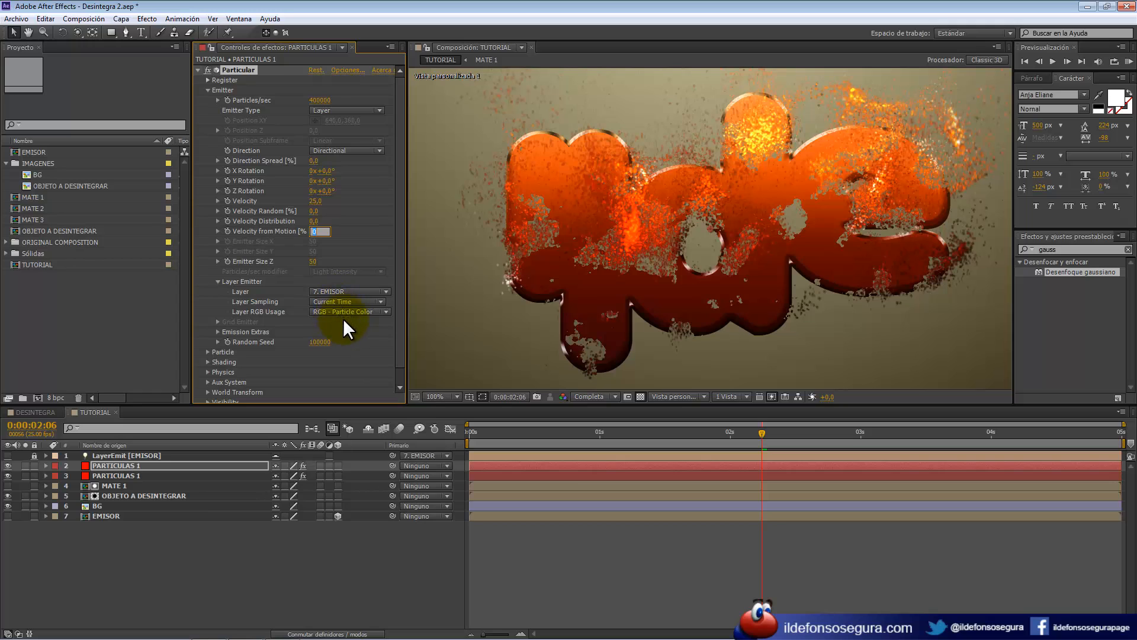
pyautogui.click(208, 90)
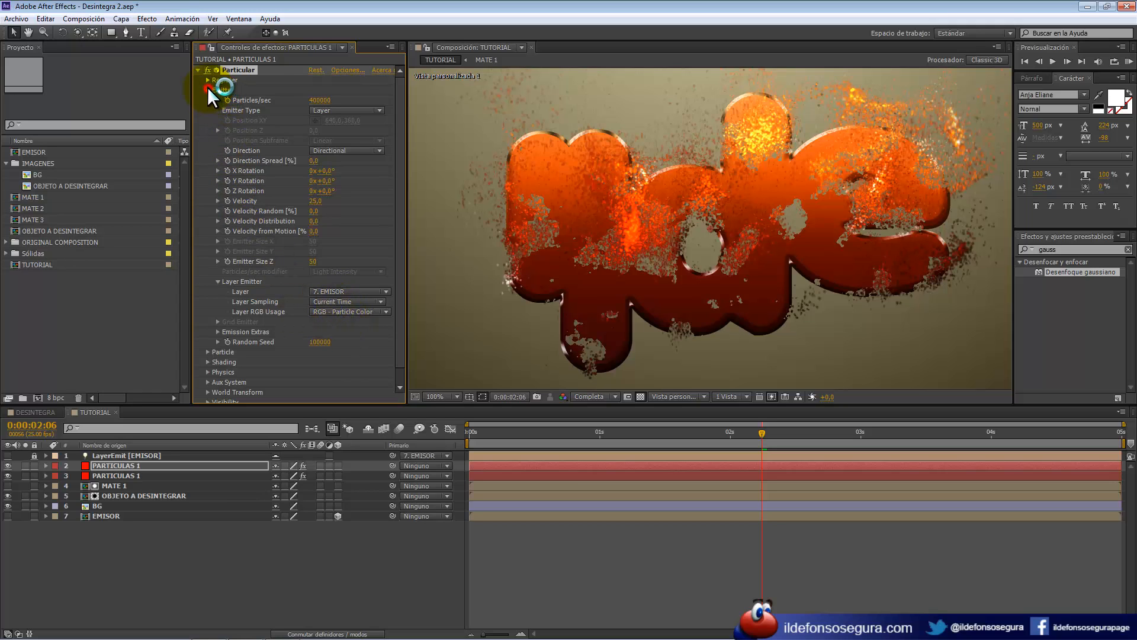
# Set the upper PARTICULAS 1 layer's particle Life to 0.5 seconds and its Size to 5.
pyautogui.click(208, 100)
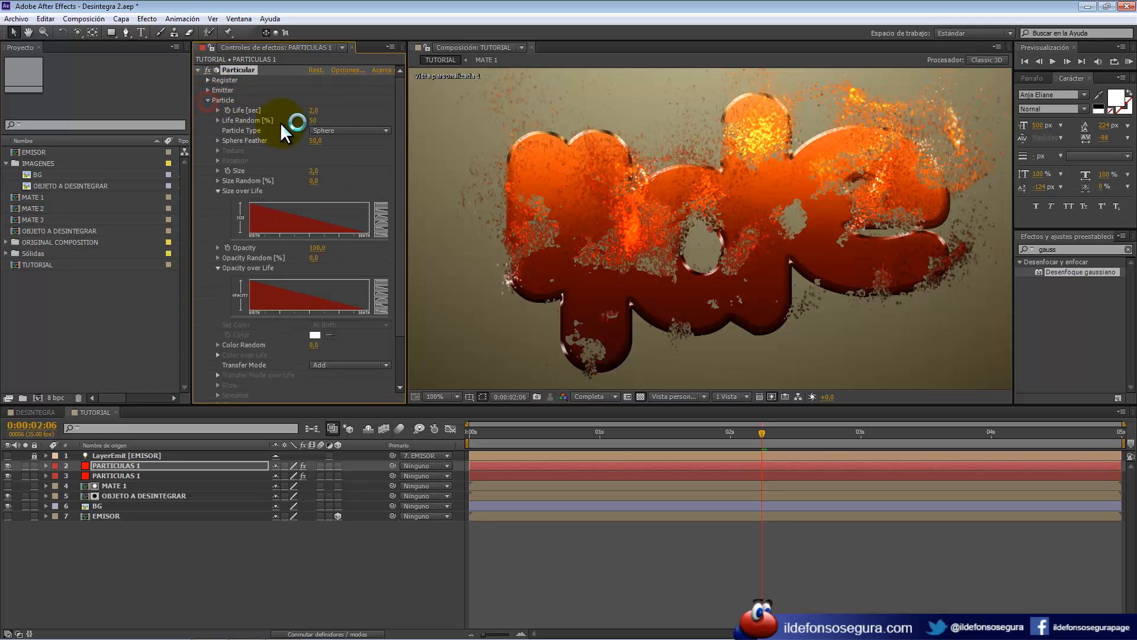
pyautogui.click(311, 111)
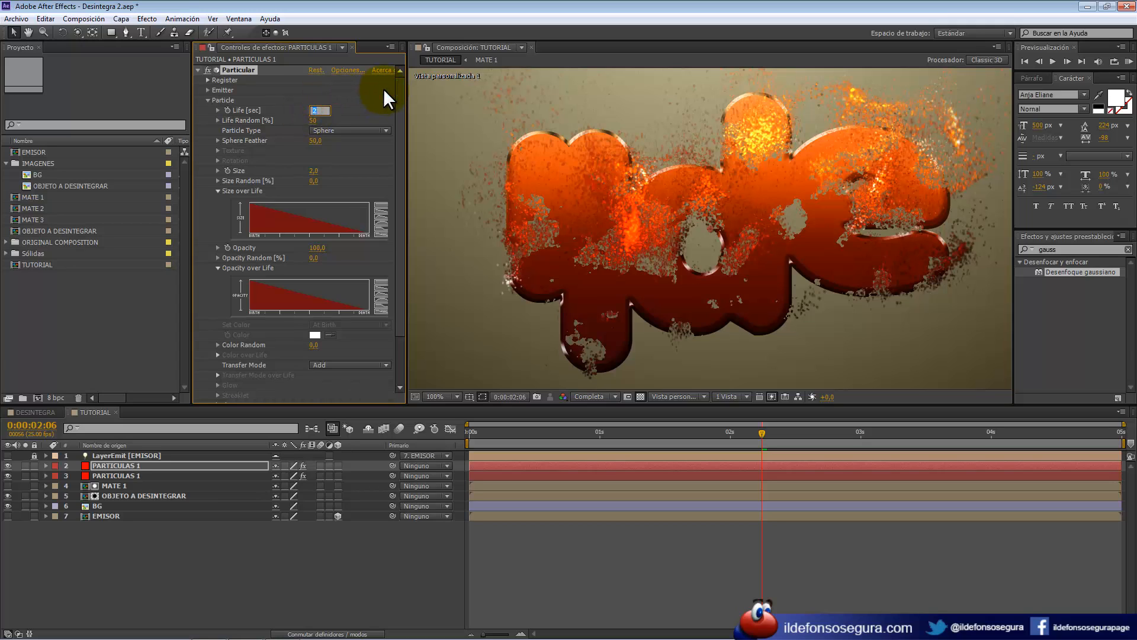
pyautogui.press('Tab')
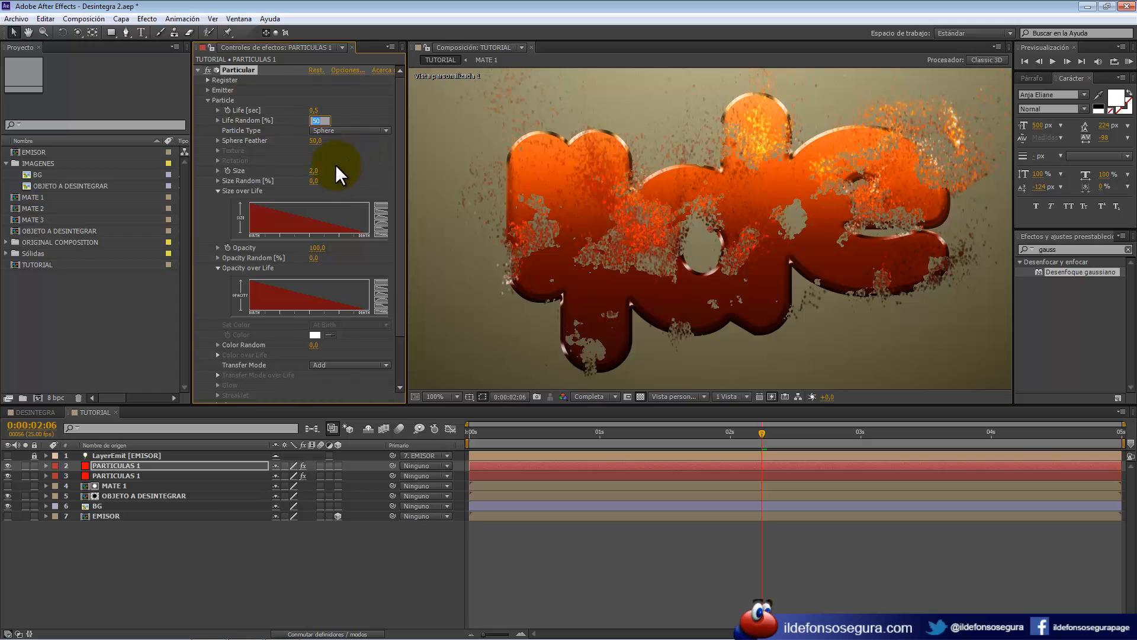
pyautogui.click(317, 171)
pyautogui.write('5')
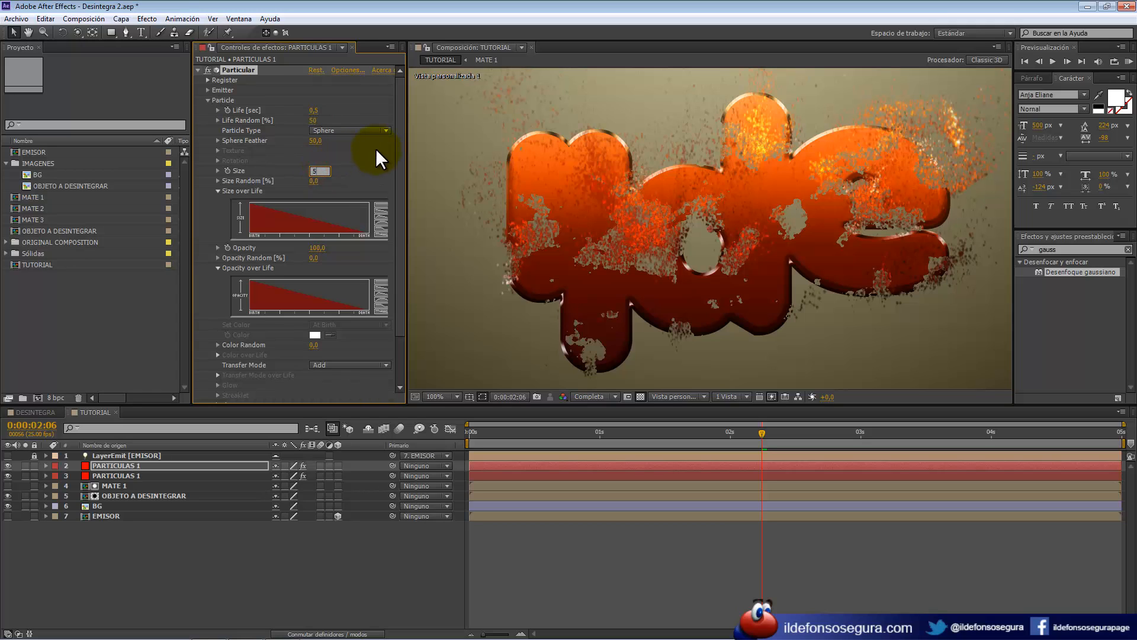
pyautogui.press('Tab')
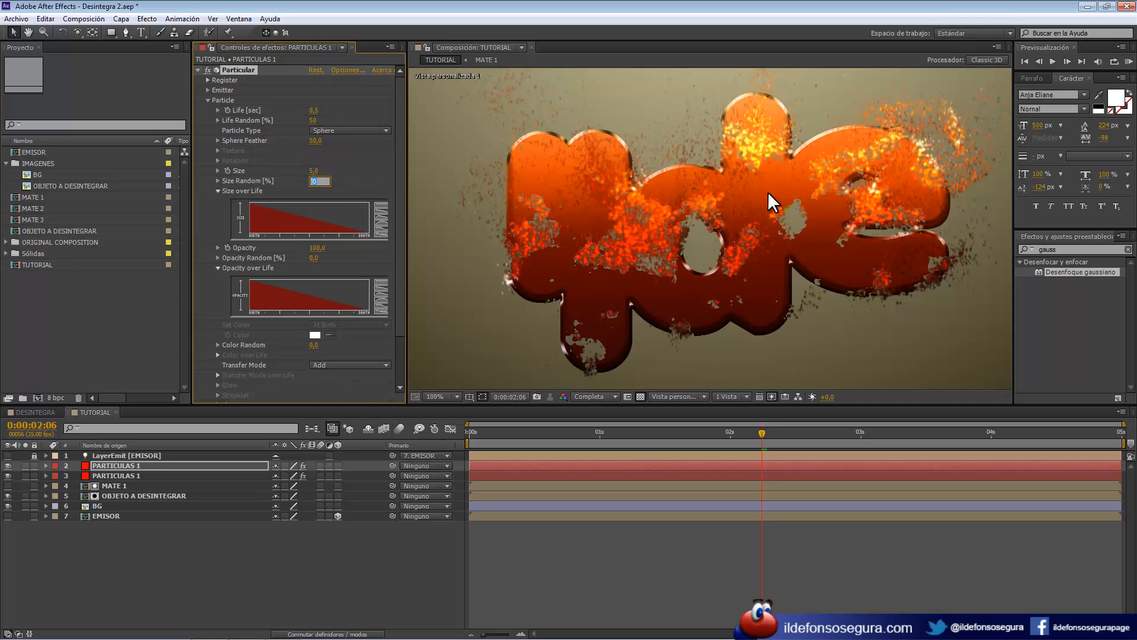
pyautogui.moveTo(397, 174); pyautogui.dragTo(332, 130)
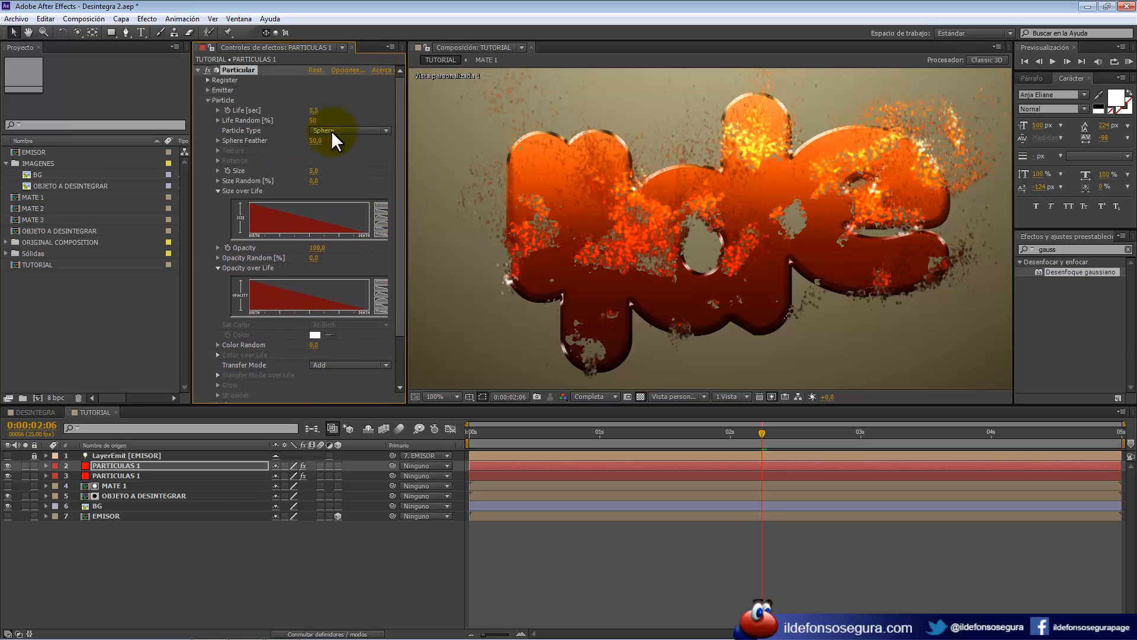
# In the Air physics of the upper PARTICULAS 1 layer, set Air Resistance, Spin Amplitude and Wind Y to 0.
pyautogui.click(208, 100)
pyautogui.click(208, 120)
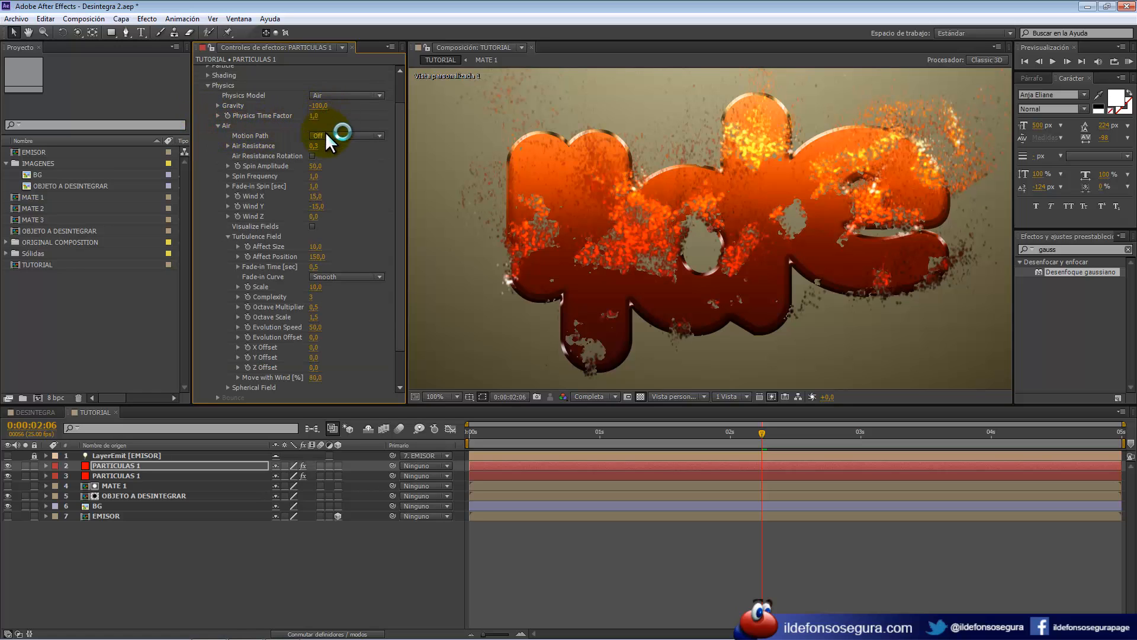
pyautogui.click(313, 146)
pyautogui.write('0')
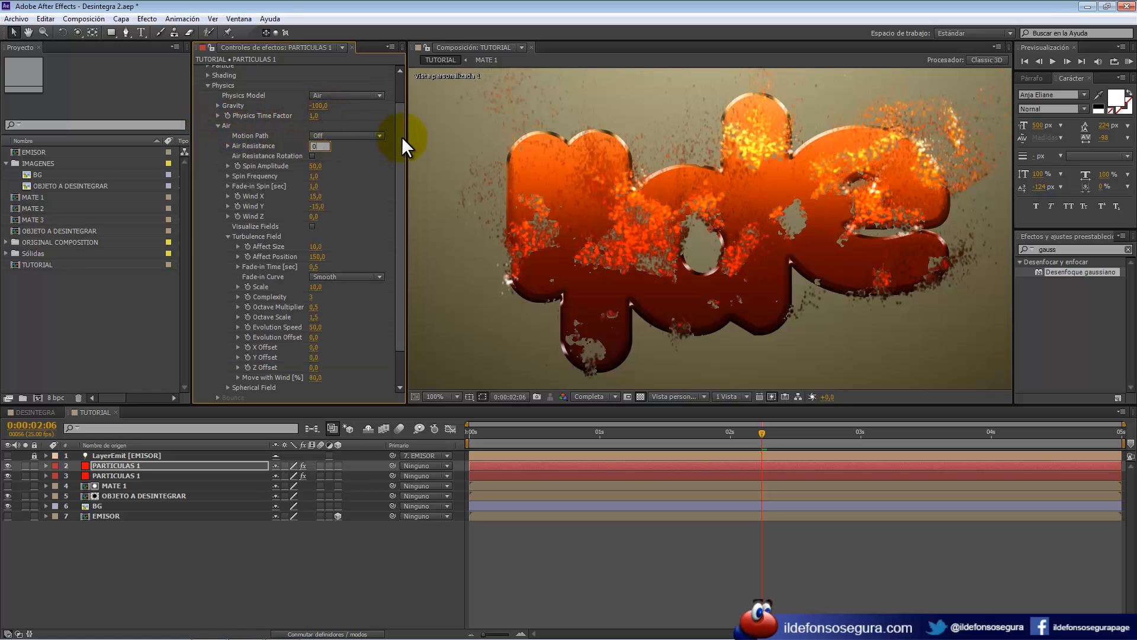
pyautogui.press('Tab')
pyautogui.write('0')
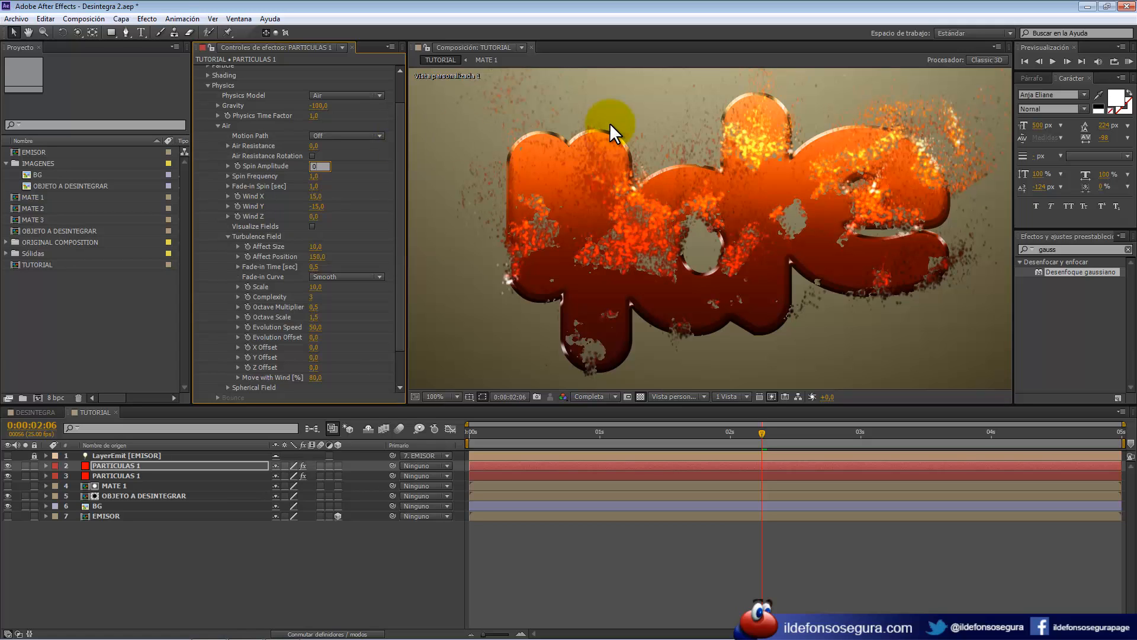
pyautogui.press('Tab')
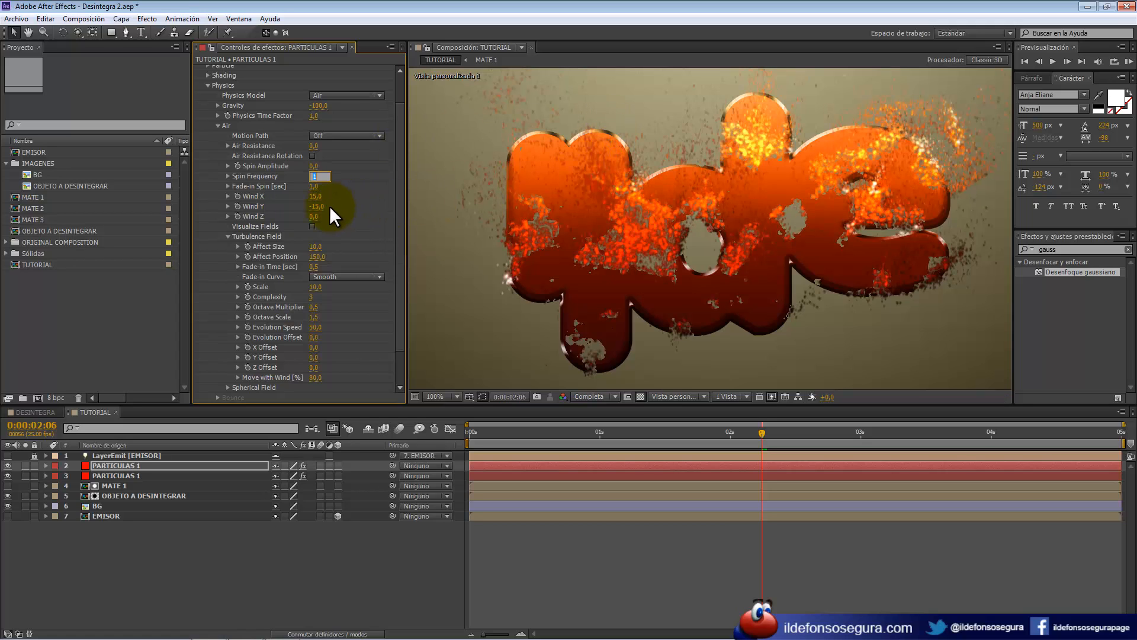
pyautogui.click(318, 206)
pyautogui.write('0')
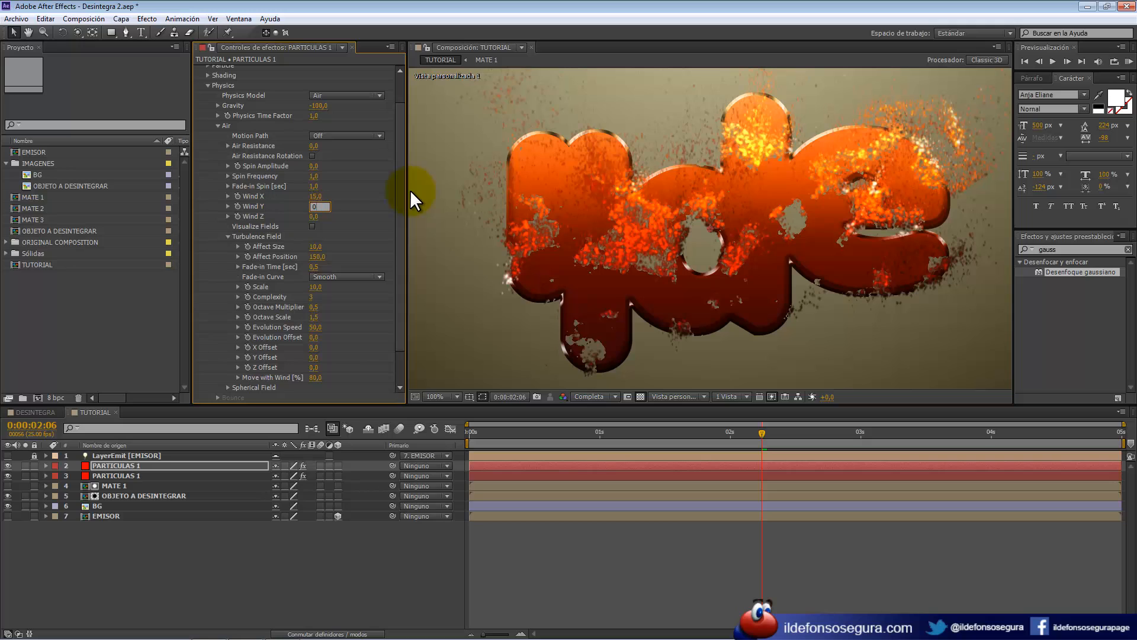
pyautogui.press('Tab')
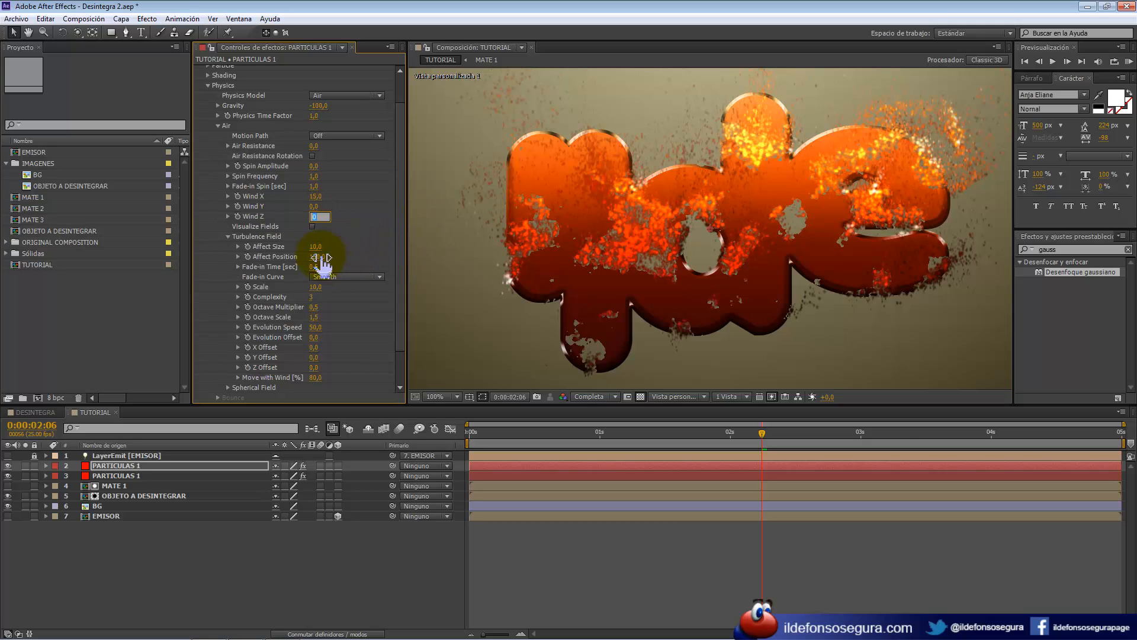
# Set the turbulence field's Affect Size to 20 and Affect Position to 100.
pyautogui.write('20')
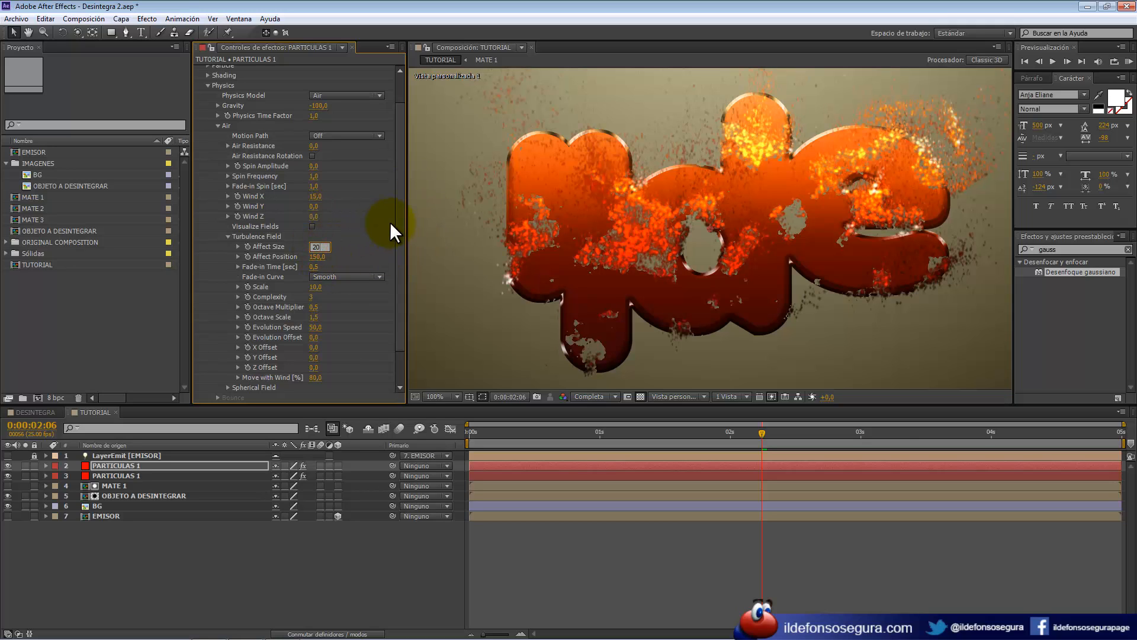
pyautogui.press('Tab')
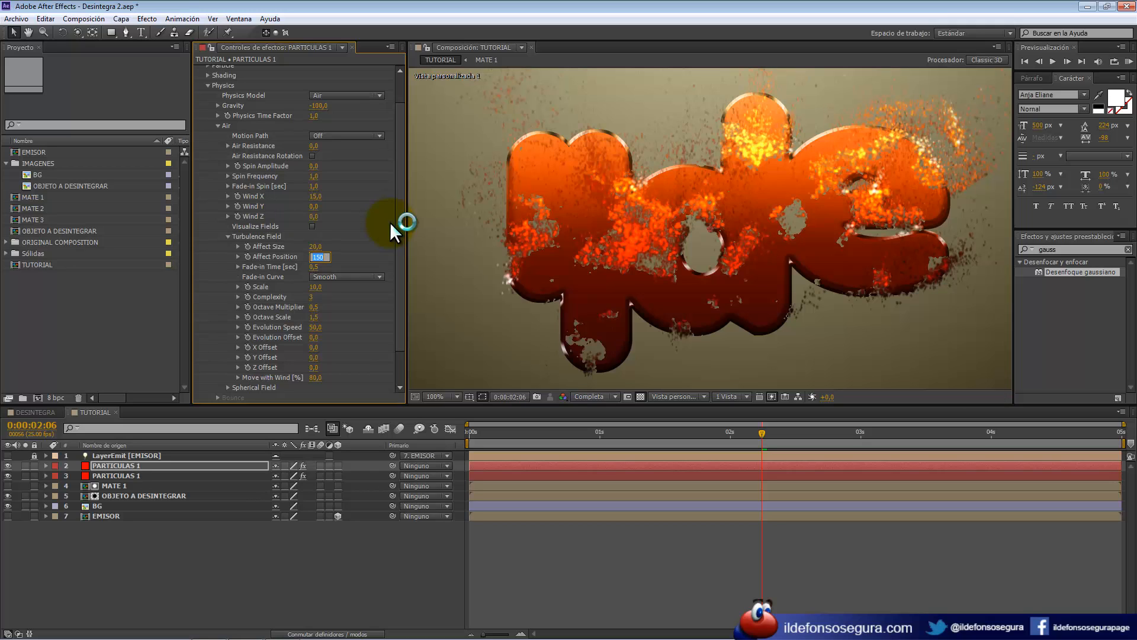
pyautogui.write('100')
pyautogui.press('Tab')
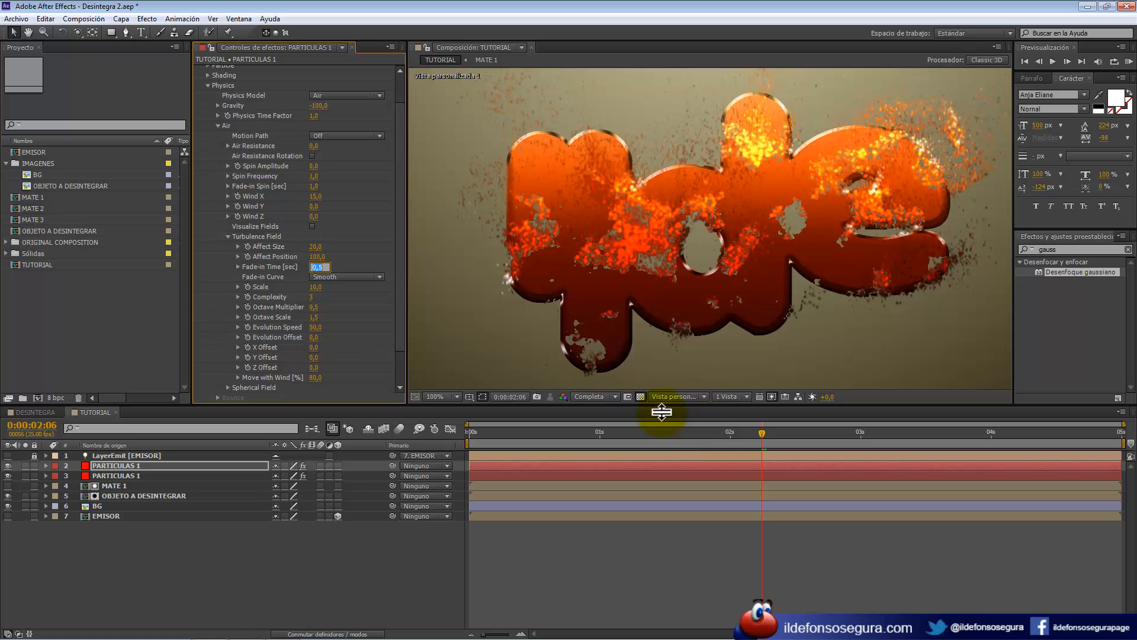
# Apply the Resplandor effect to the upper PARTICULAS 1 layer and go to 0:00:02:11.
pyautogui.click(8, 466)
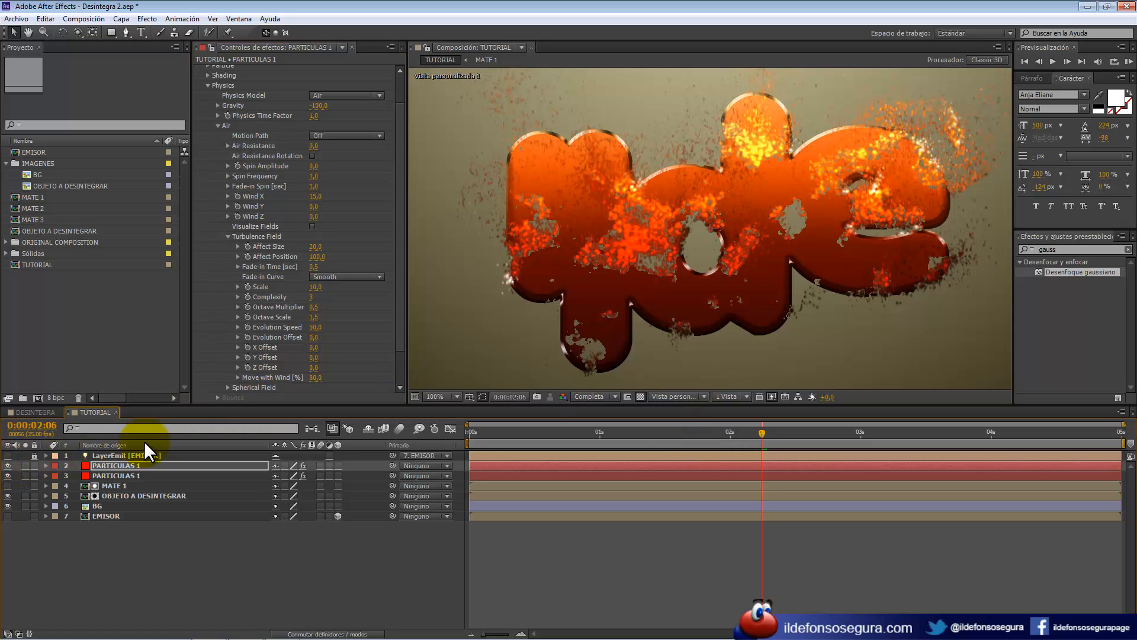
pyautogui.hotkey('ctrl', 'shift', 'y')
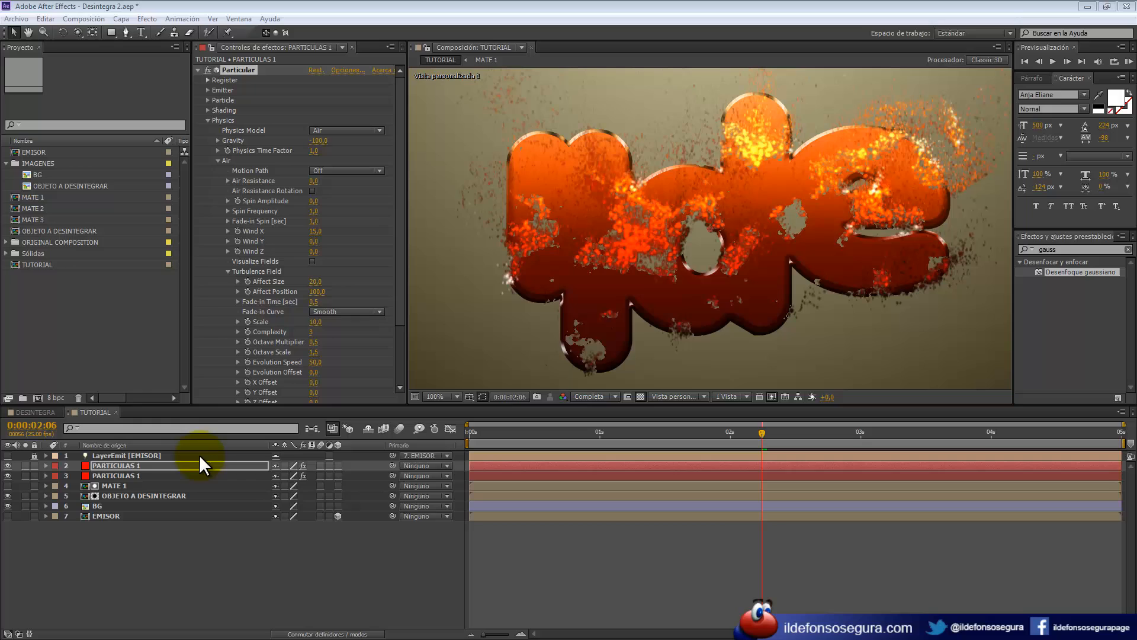
pyautogui.click(199, 69)
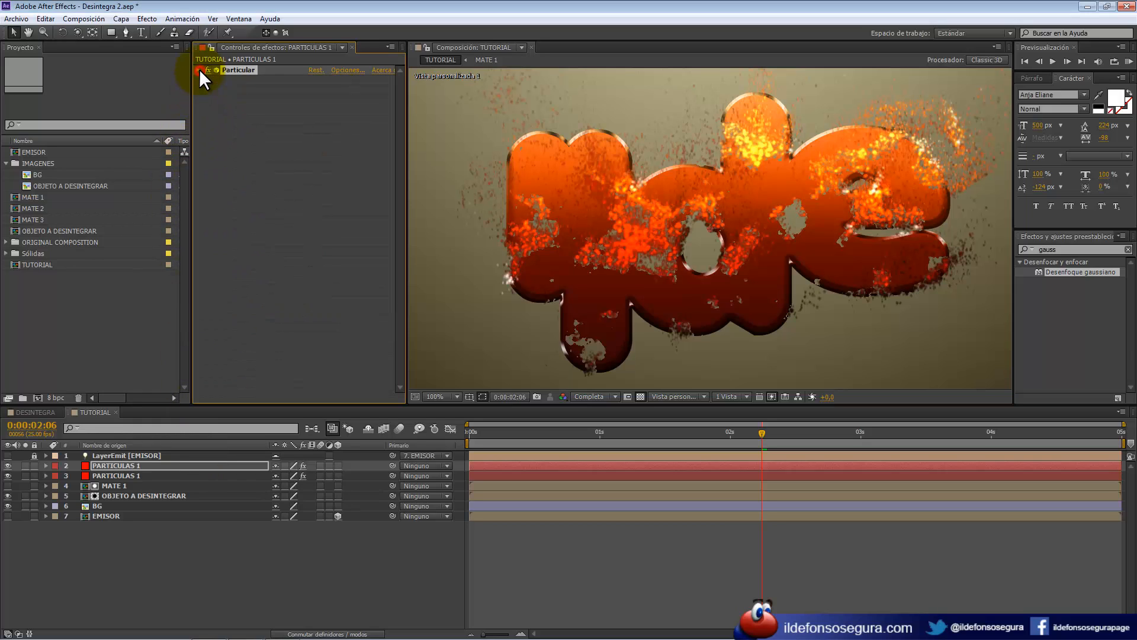
pyautogui.click(1064, 249)
pyautogui.write('spla')
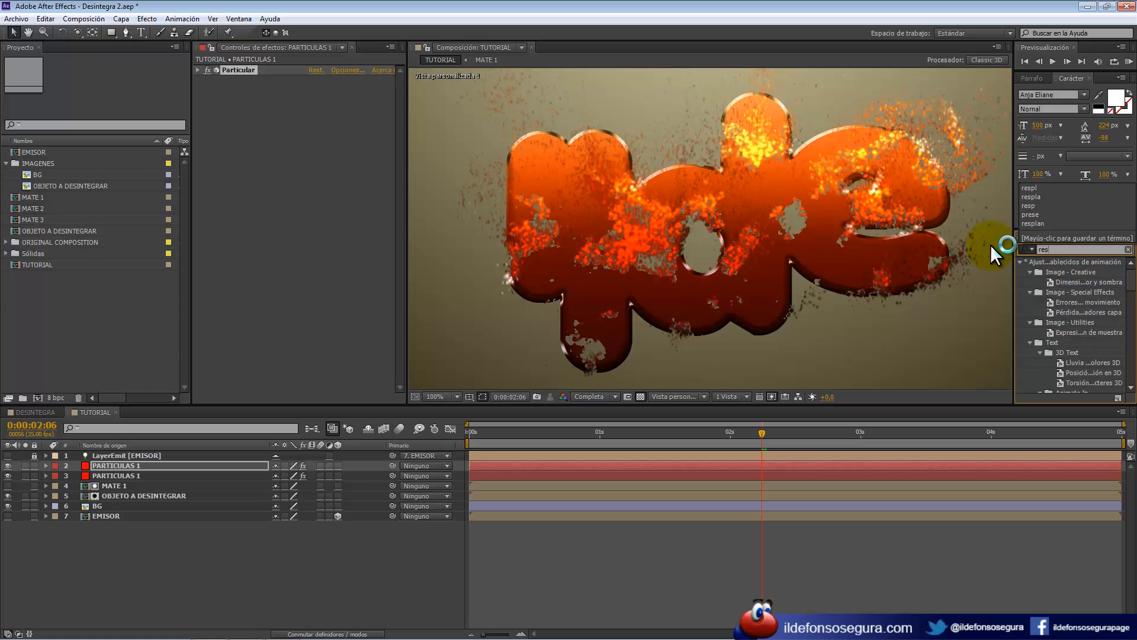
pyautogui.moveTo(1060, 304); pyautogui.dragTo(326, 253)
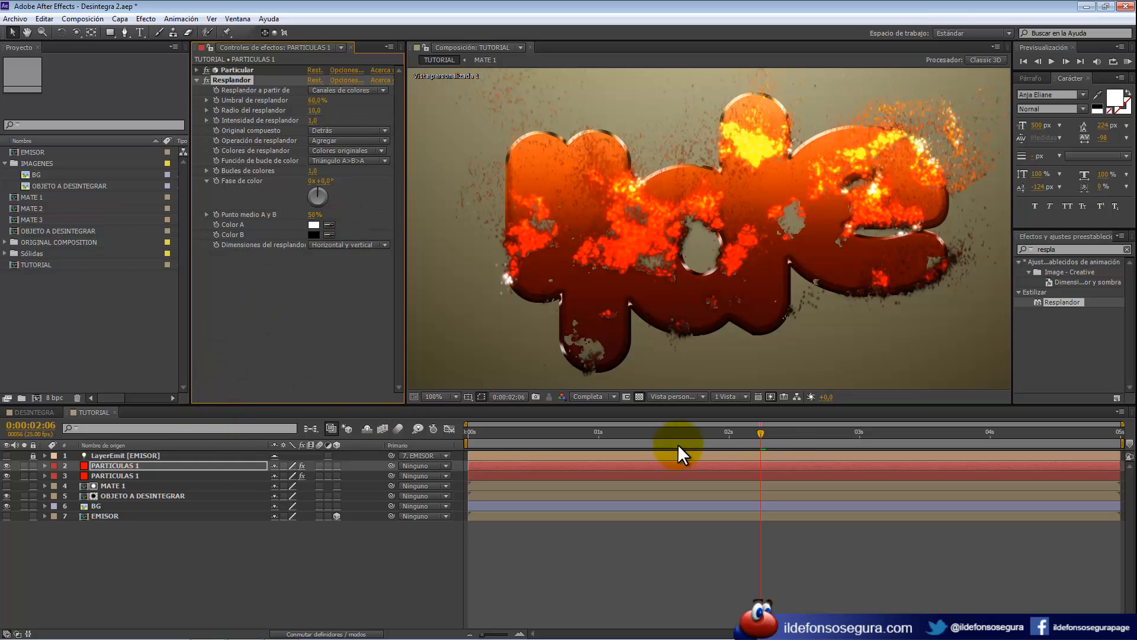
pyautogui.moveTo(765, 433); pyautogui.dragTo(785, 432)
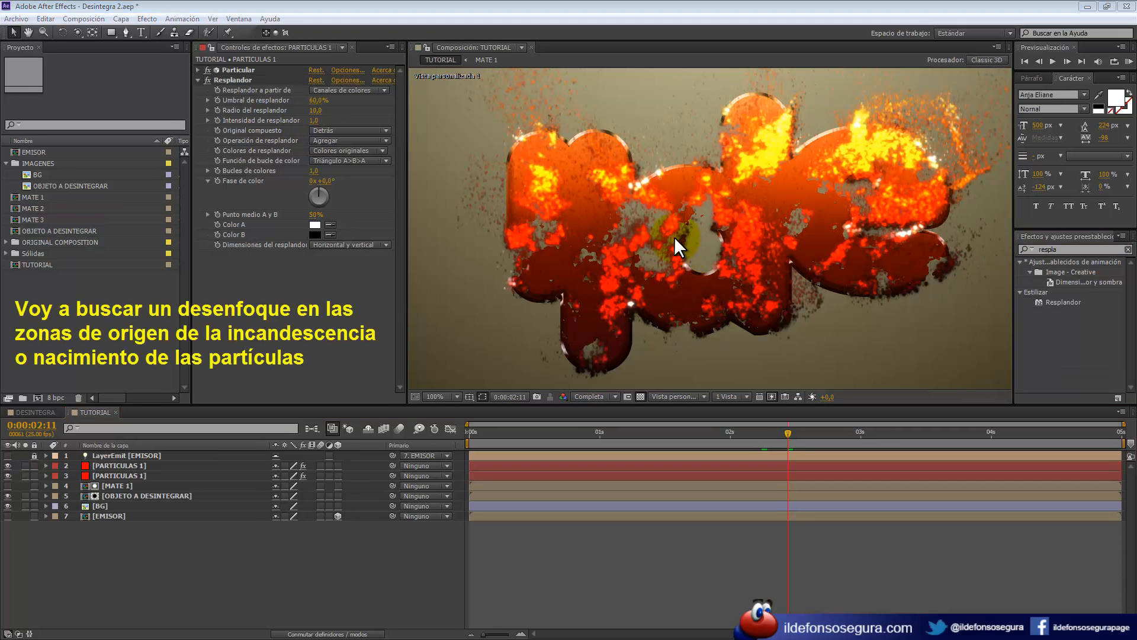
# Create a new adjustment layer in TUTORIAL and name it desenfoque.
pyautogui.rightClick(320, 542)
pyautogui.moveTo(343, 424)
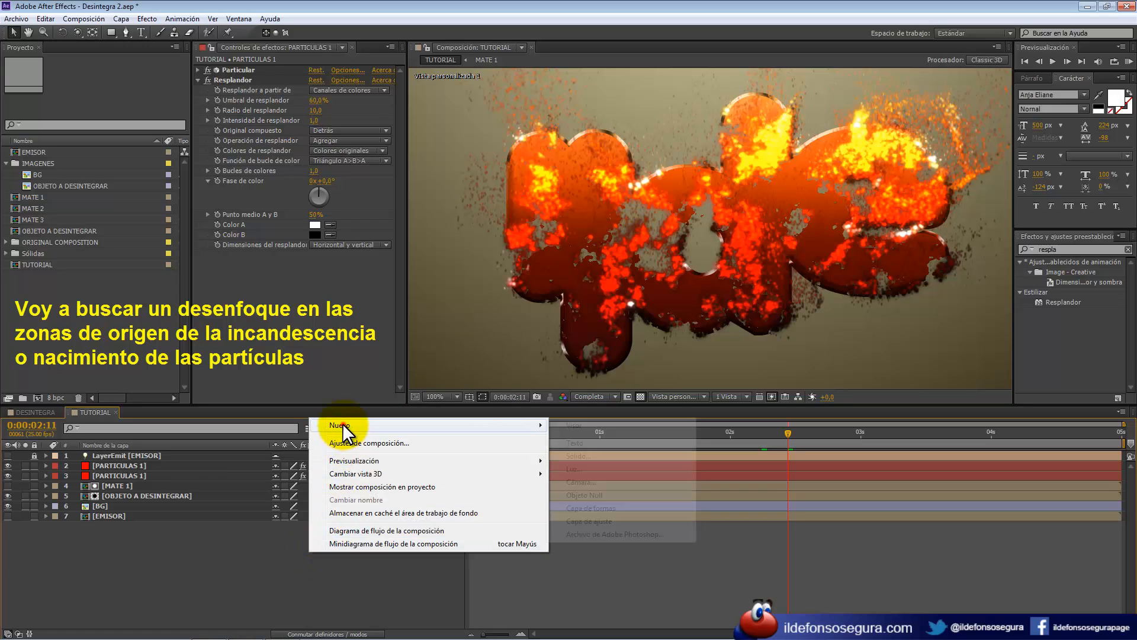
pyautogui.click(577, 520)
pyautogui.press('Return')
pyautogui.write('de')
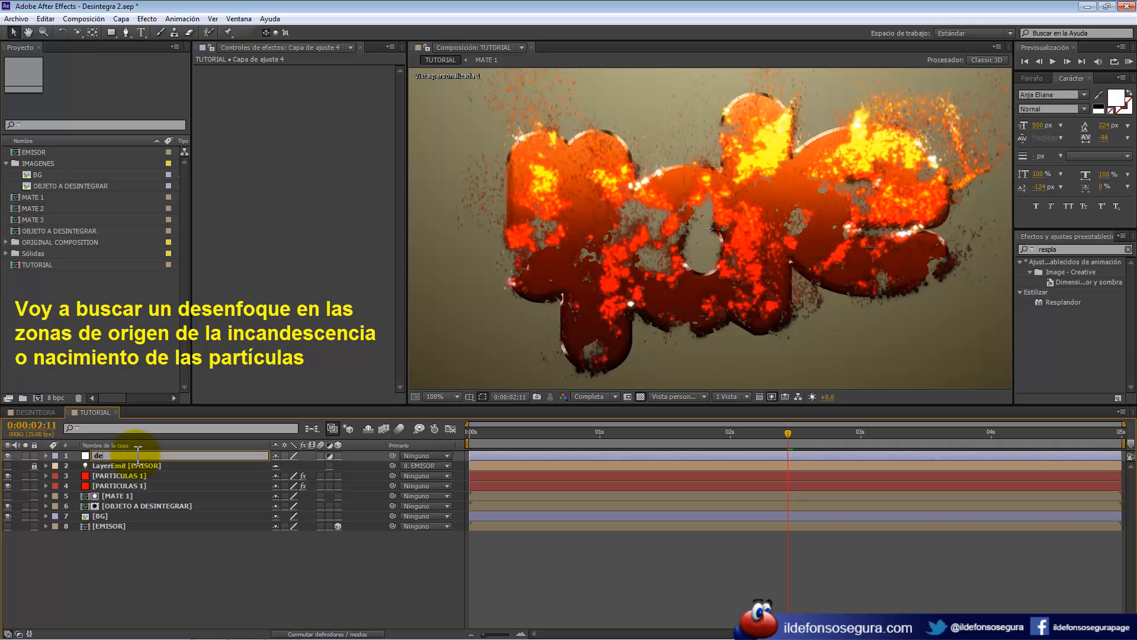
pyautogui.write('senfoque')
pyautogui.click(135, 455)
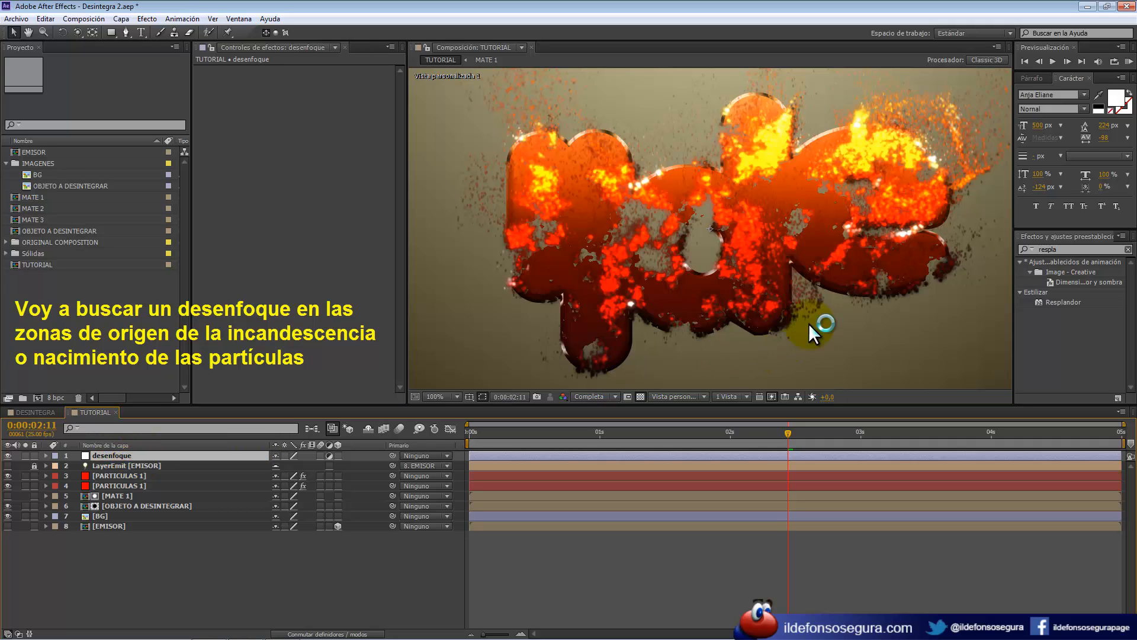
# Apply the Componer desenfoque effect to the desenfoque layer with a Desenfoque máximo of 3.
pyautogui.moveTo(1067, 249); pyautogui.dragTo(1002, 249)
pyautogui.write('co')
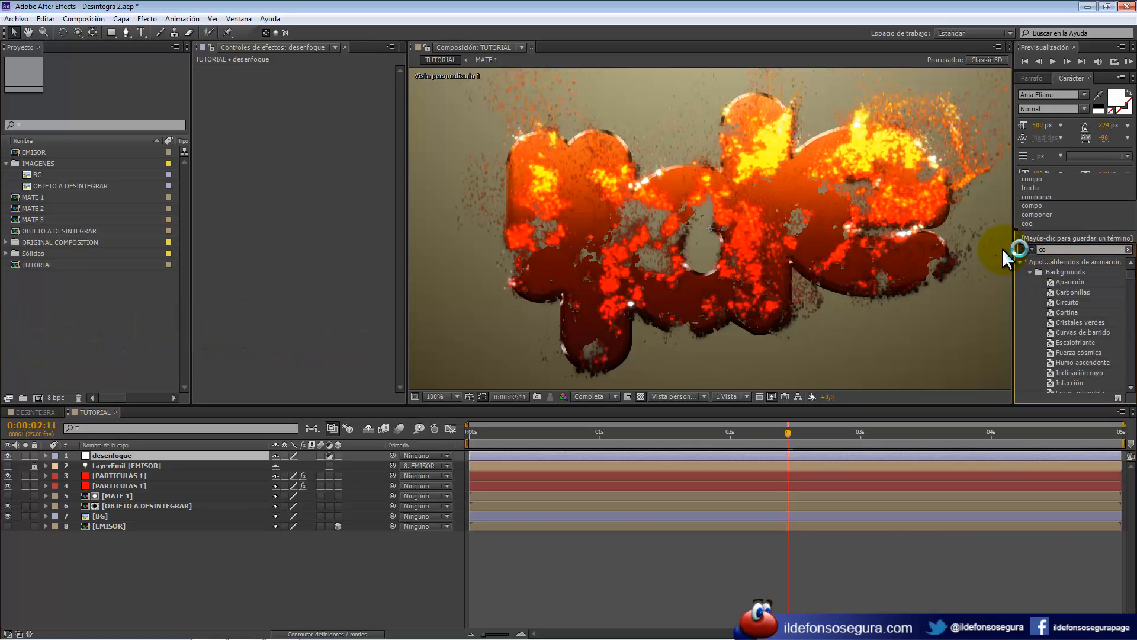
pyautogui.write('mponer')
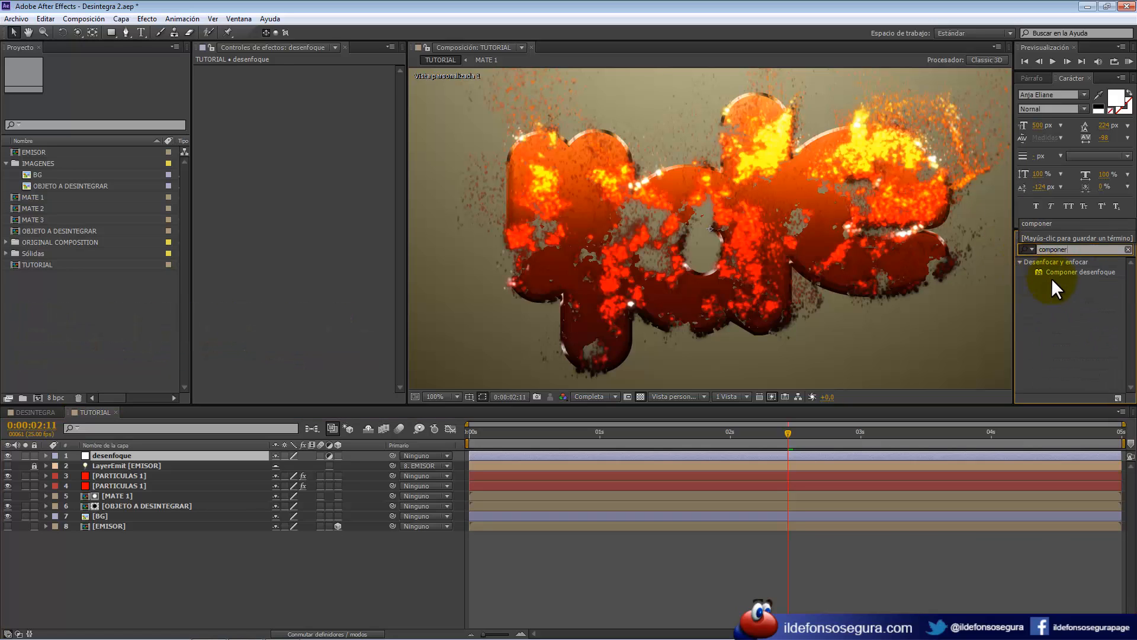
pyautogui.moveTo(1066, 270); pyautogui.dragTo(325, 211)
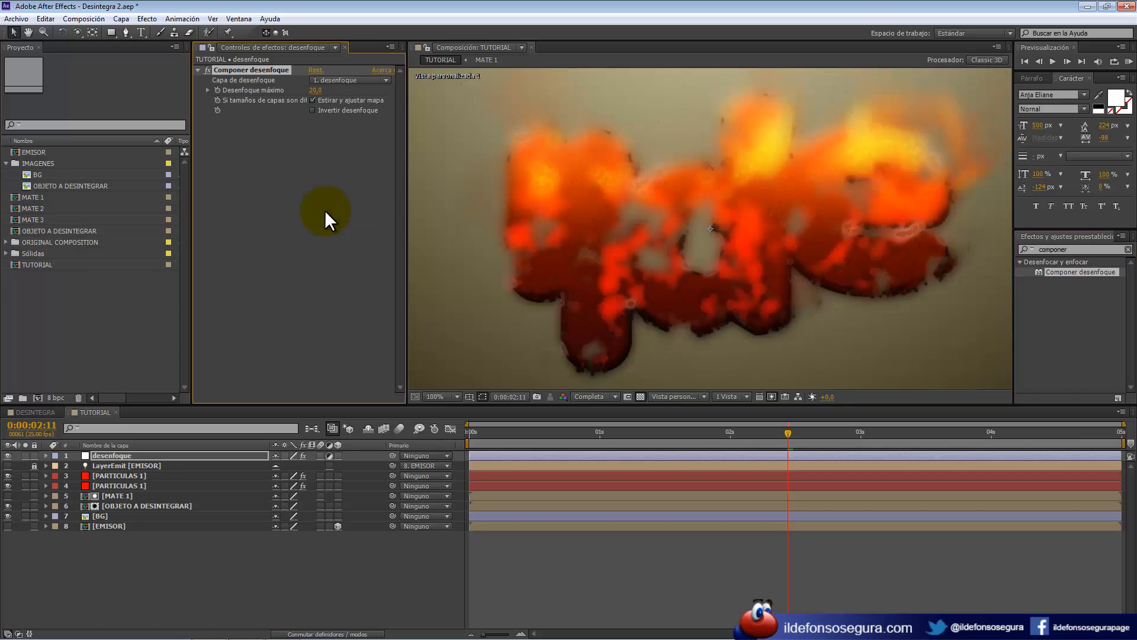
pyautogui.click(317, 90)
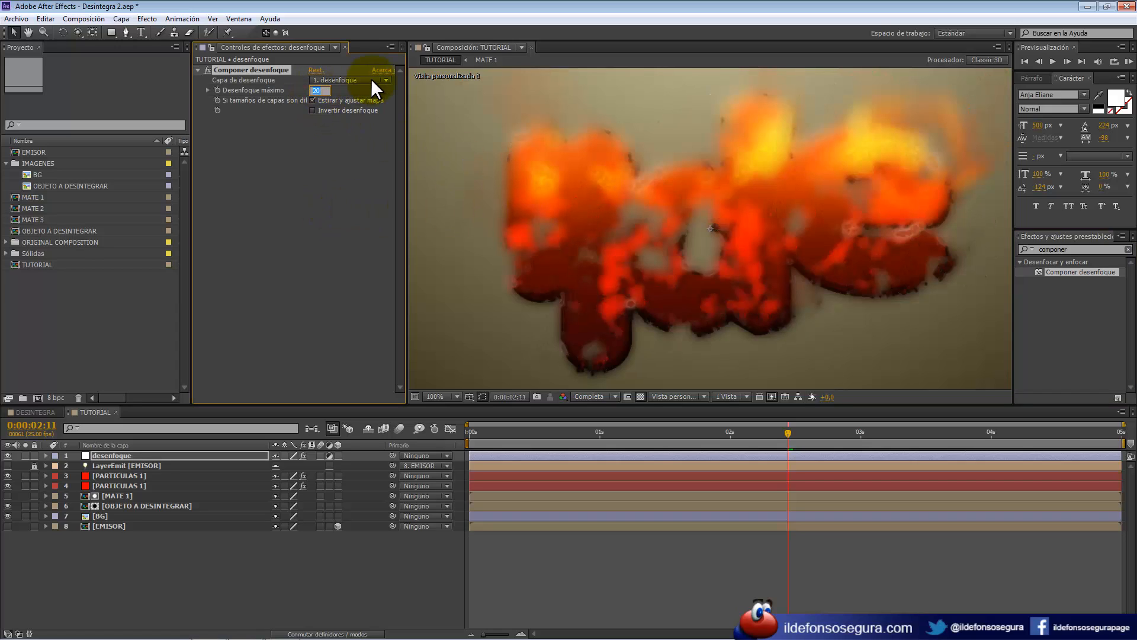
pyautogui.write('3')
pyautogui.press('Return')
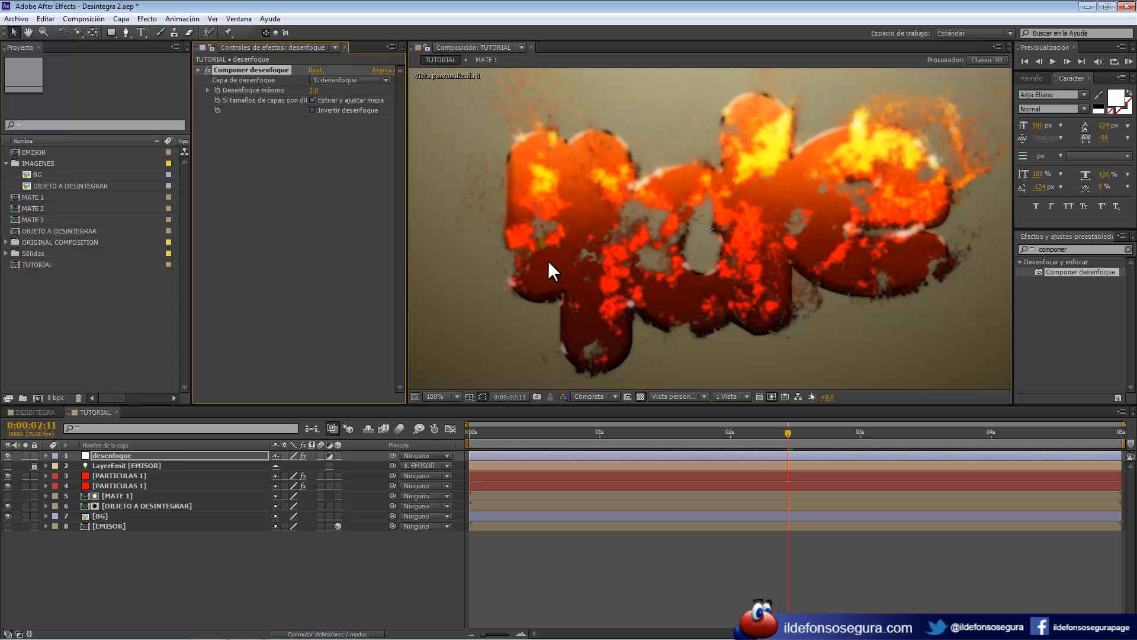
# Set Componer desenfoque's Capa de desenfoque to EMISOR and compare the image with the effect toggled.
pyautogui.click(386, 80)
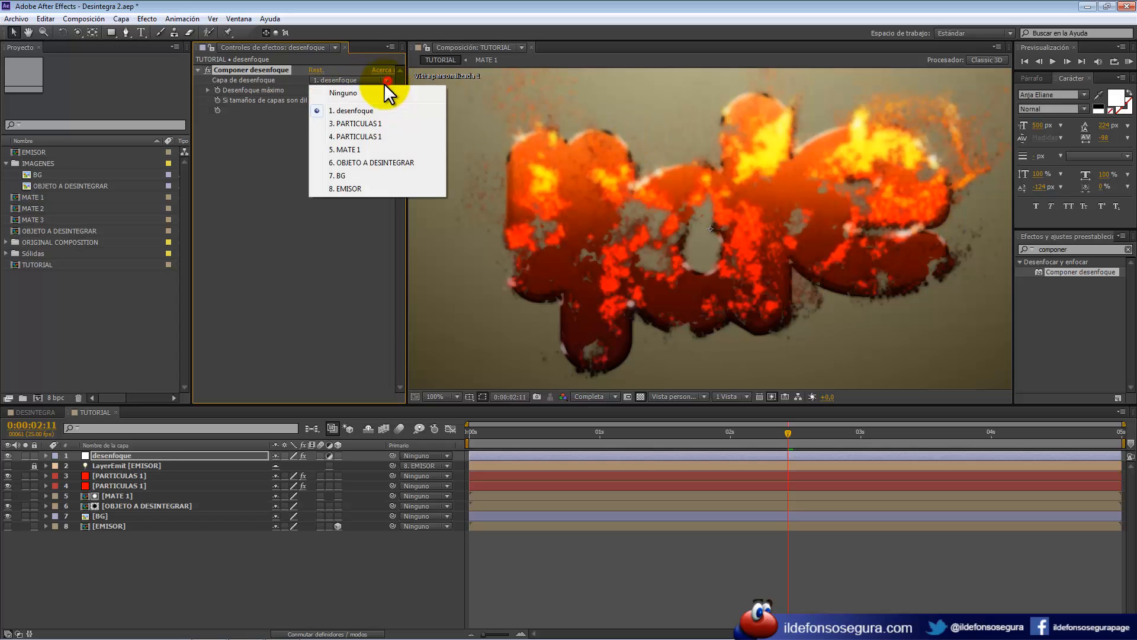
pyautogui.click(359, 187)
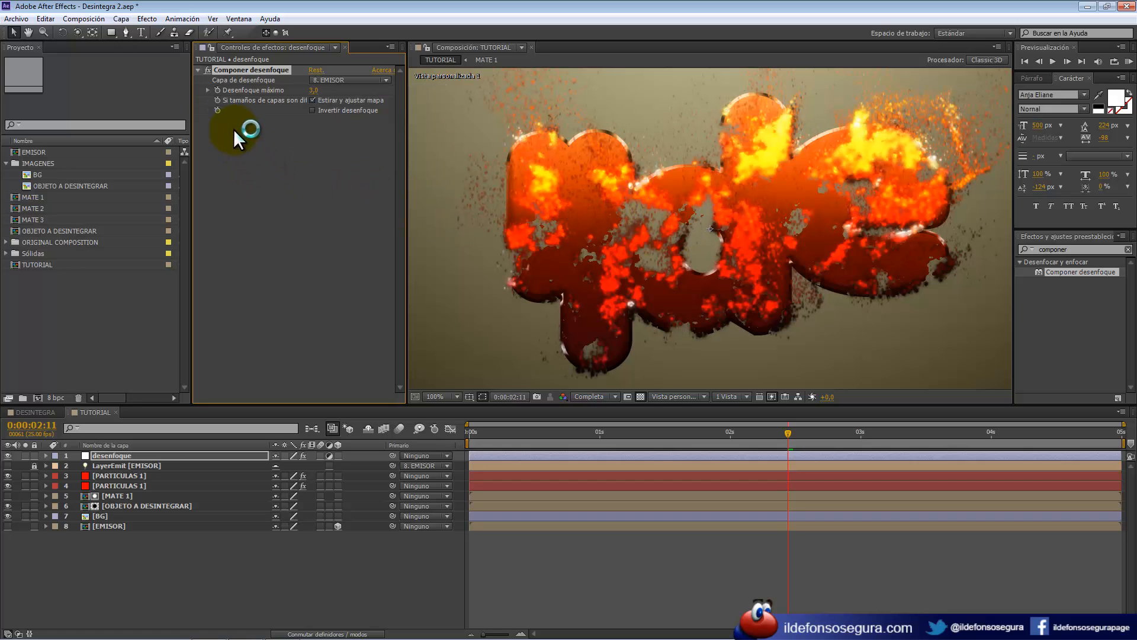
pyautogui.click(208, 69)
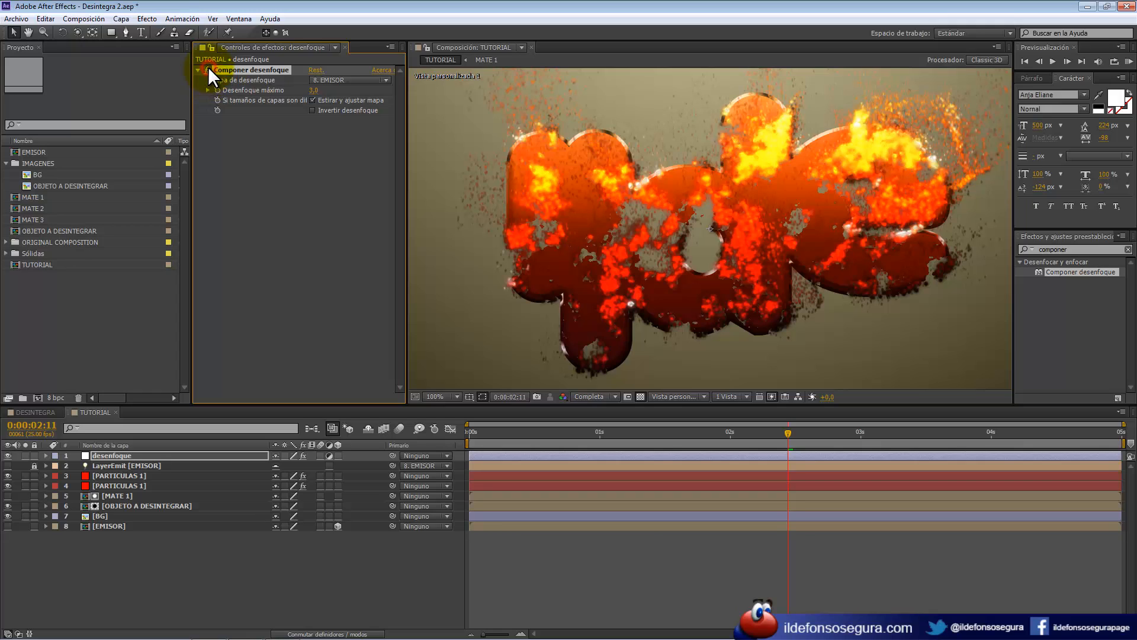
# Try a Desenfoque máximo of 4 on the desenfoque layer.
pyautogui.click(311, 89)
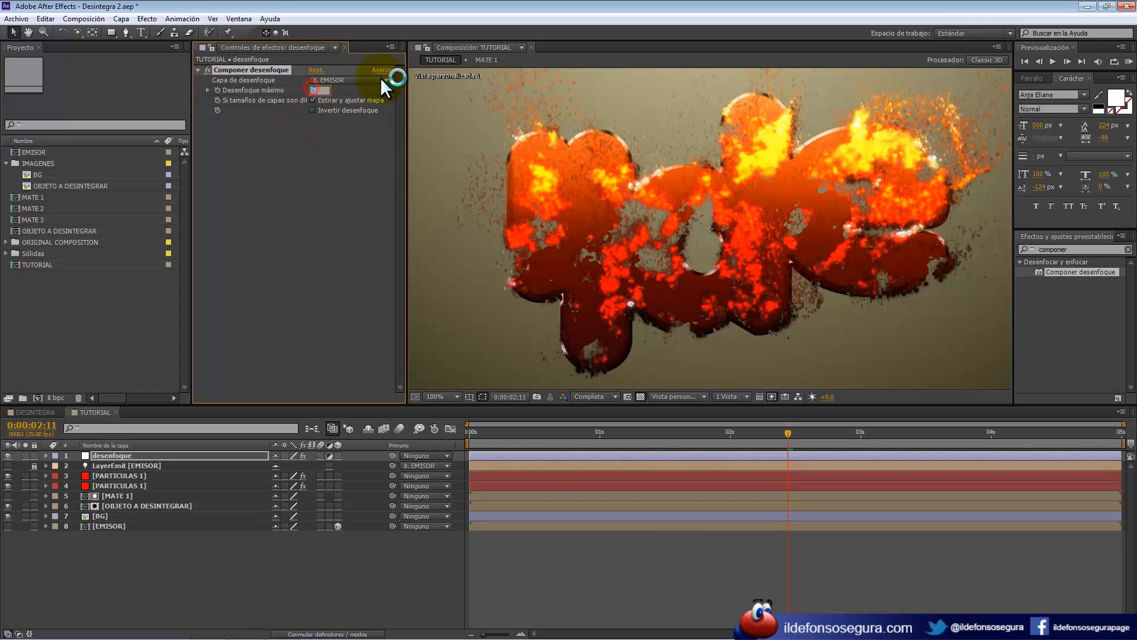
pyautogui.write('4')
pyautogui.press('Return')
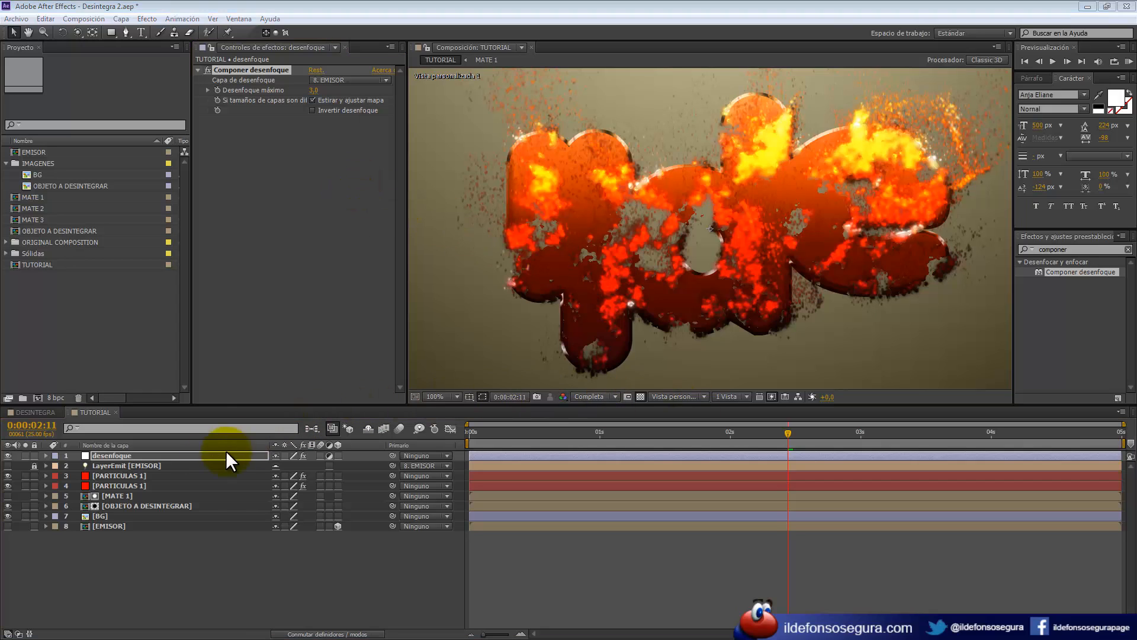
# Duplicate the upper PARTICULAS 1 layer in TUTORIAL and rename the copy humo.
pyautogui.click(139, 474)
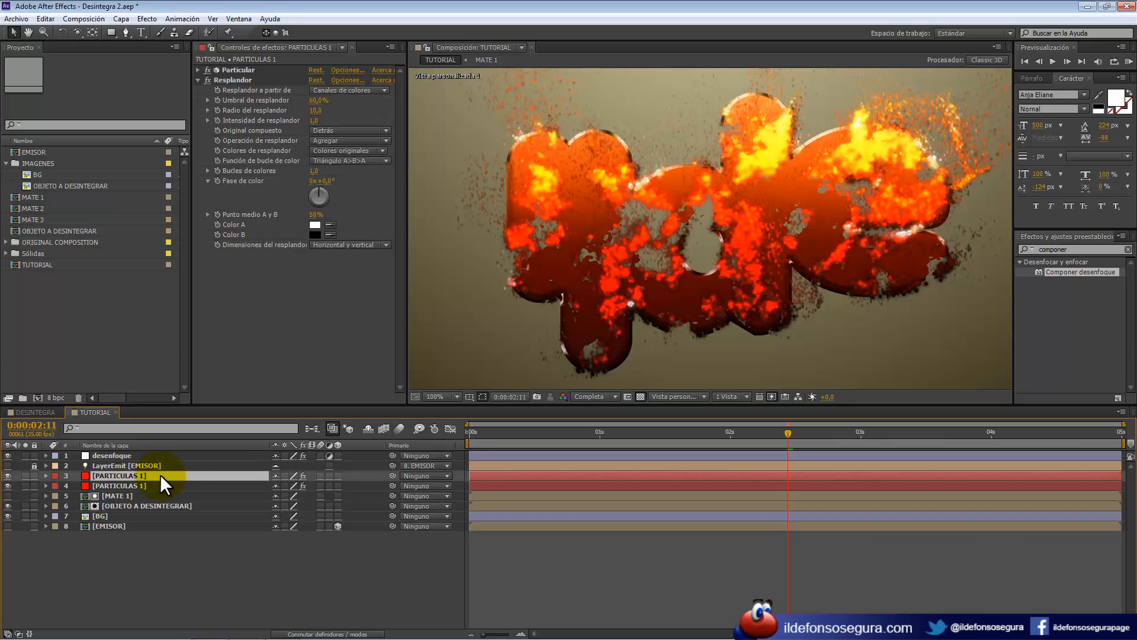
pyautogui.hotkey('ctrl', 'd')
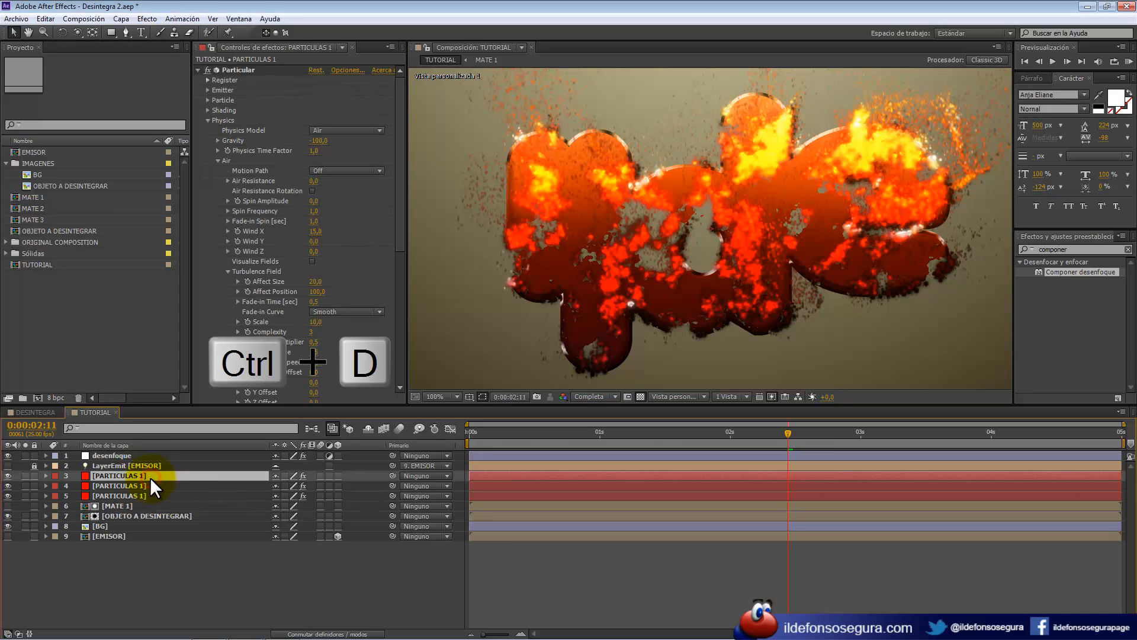
pyautogui.press('Return')
pyautogui.write('humo')
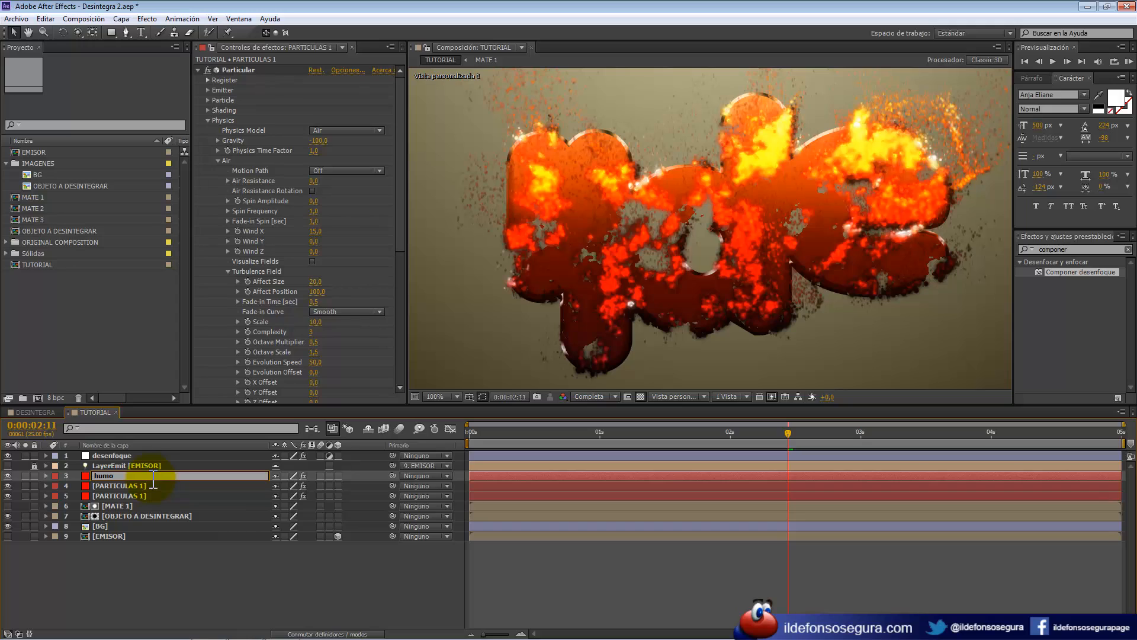
pyautogui.press('Return')
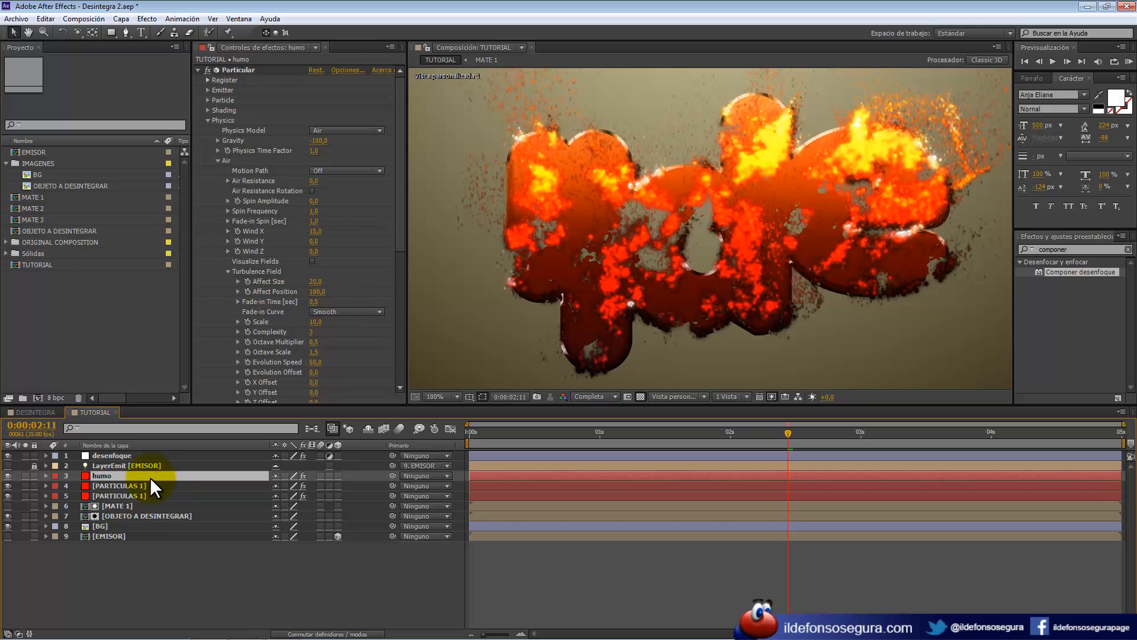
# Remove the Resplandor effect from the humo layer, keeping only Particular.
pyautogui.click(206, 119)
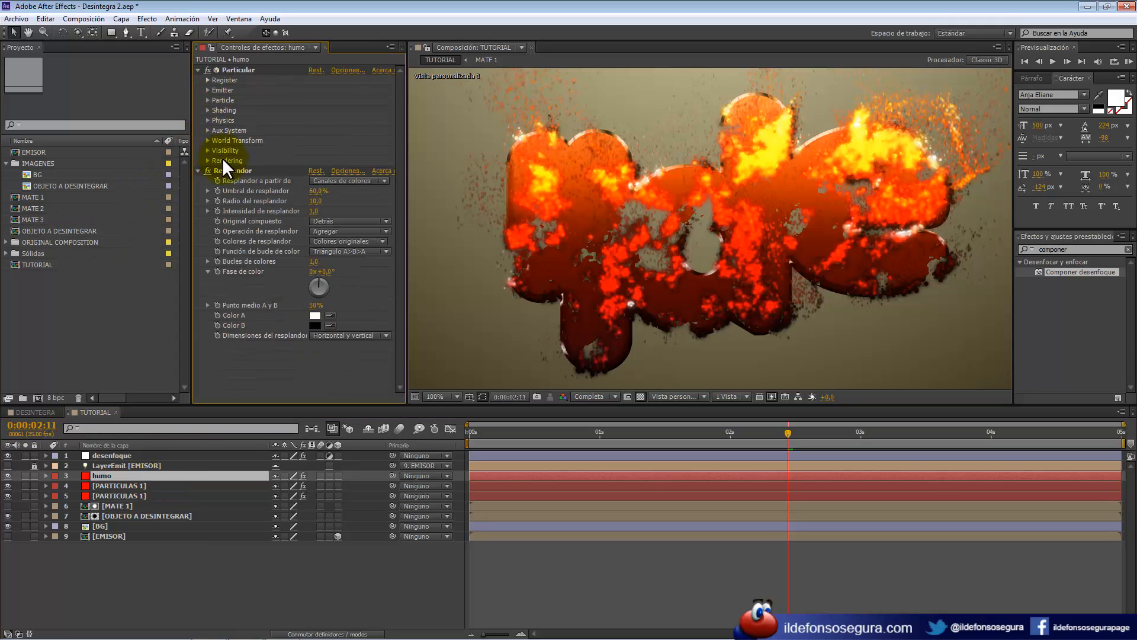
pyautogui.click(228, 172)
pyautogui.press('Delete')
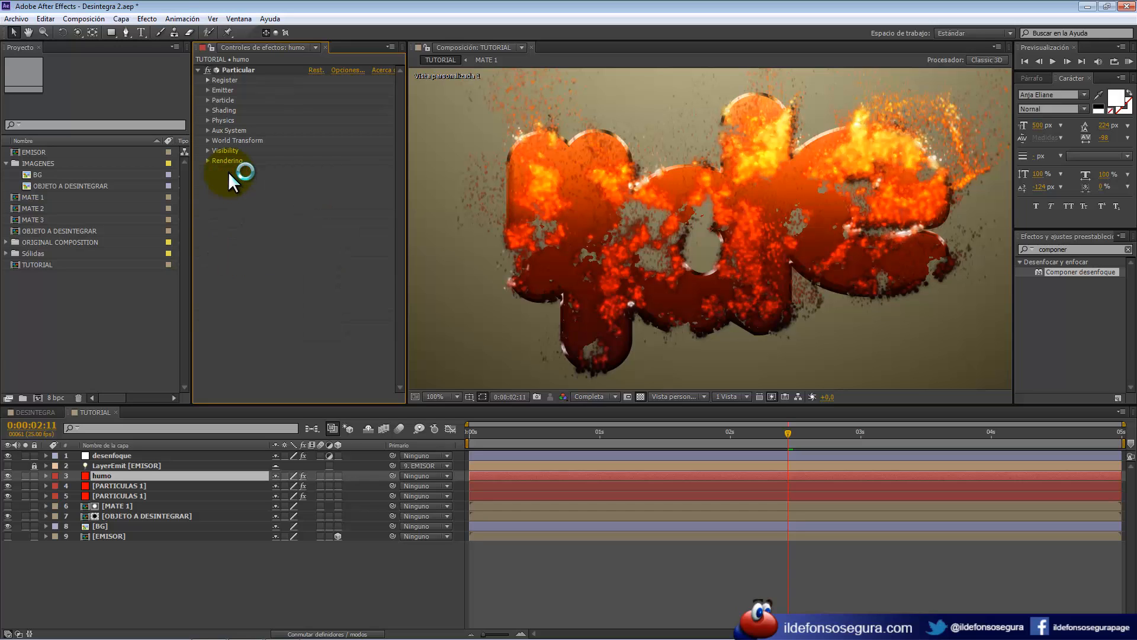
# Set the humo layer's Particular emitter to 125000 Particles/sec and its Layer RGB Usage to Lightness - Size.
pyautogui.click(209, 90)
pyautogui.click(321, 100)
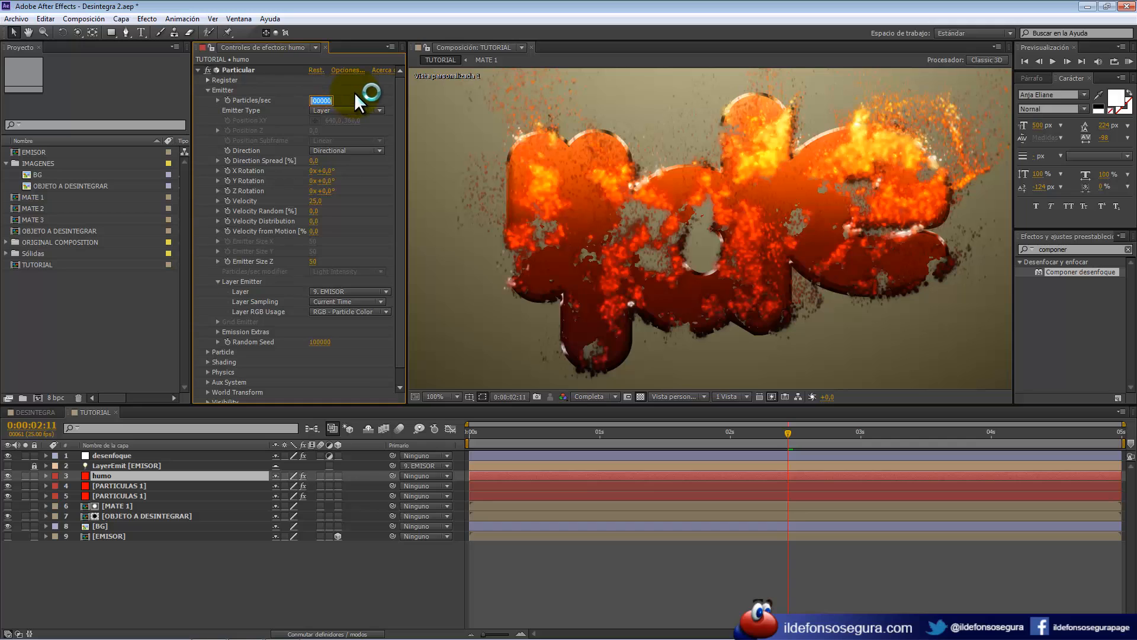
pyautogui.write('1')
pyautogui.press('Tab')
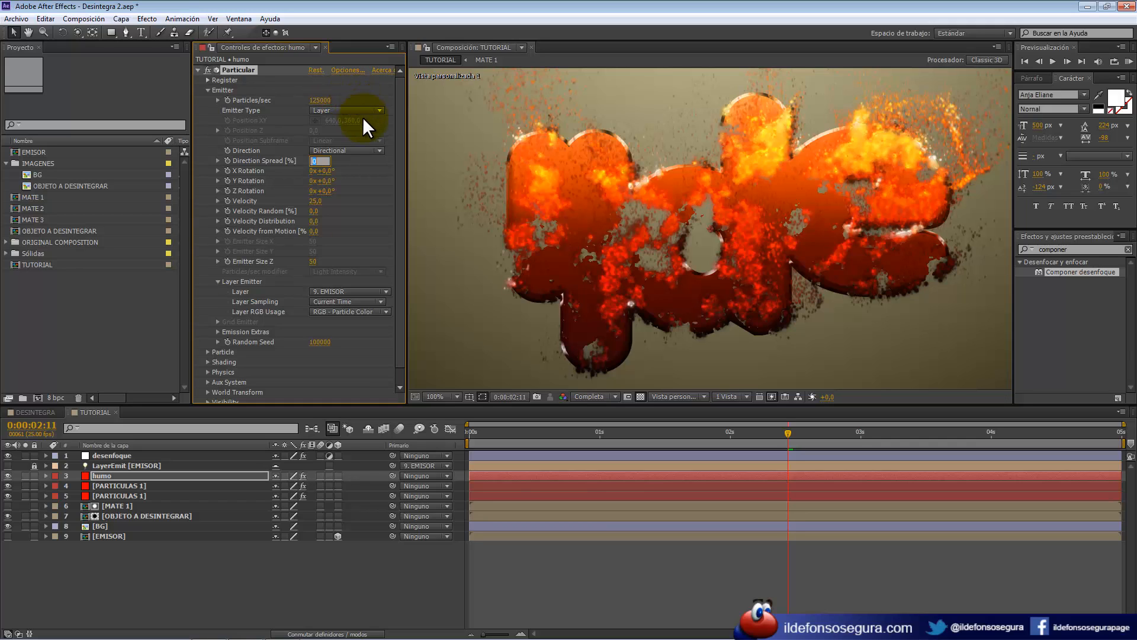
pyautogui.press('Tab')
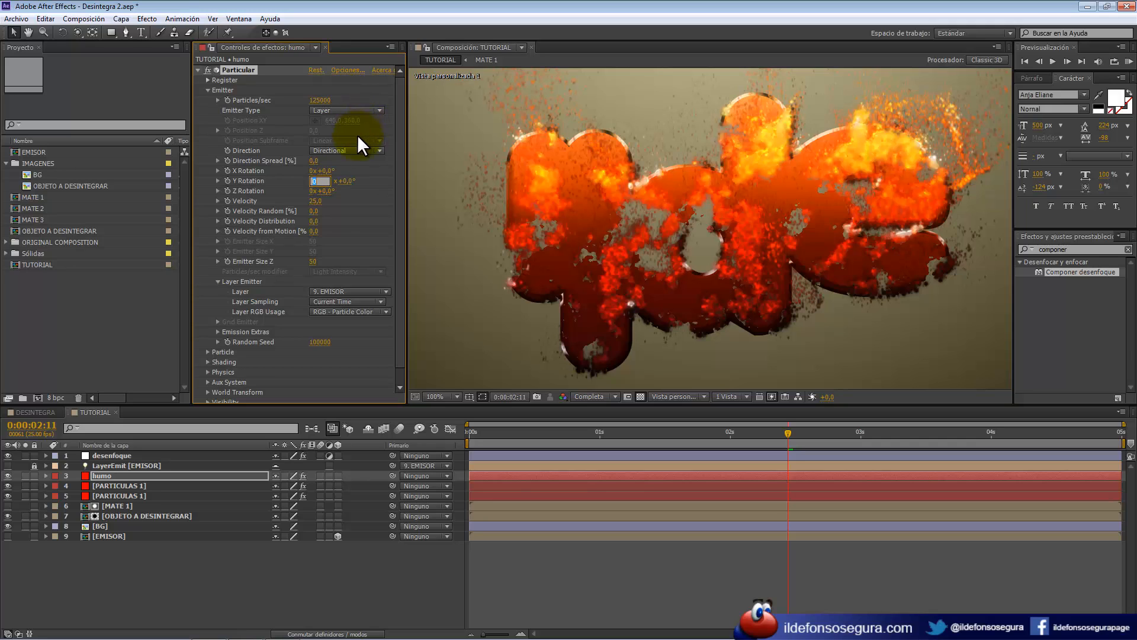
pyautogui.click(385, 314)
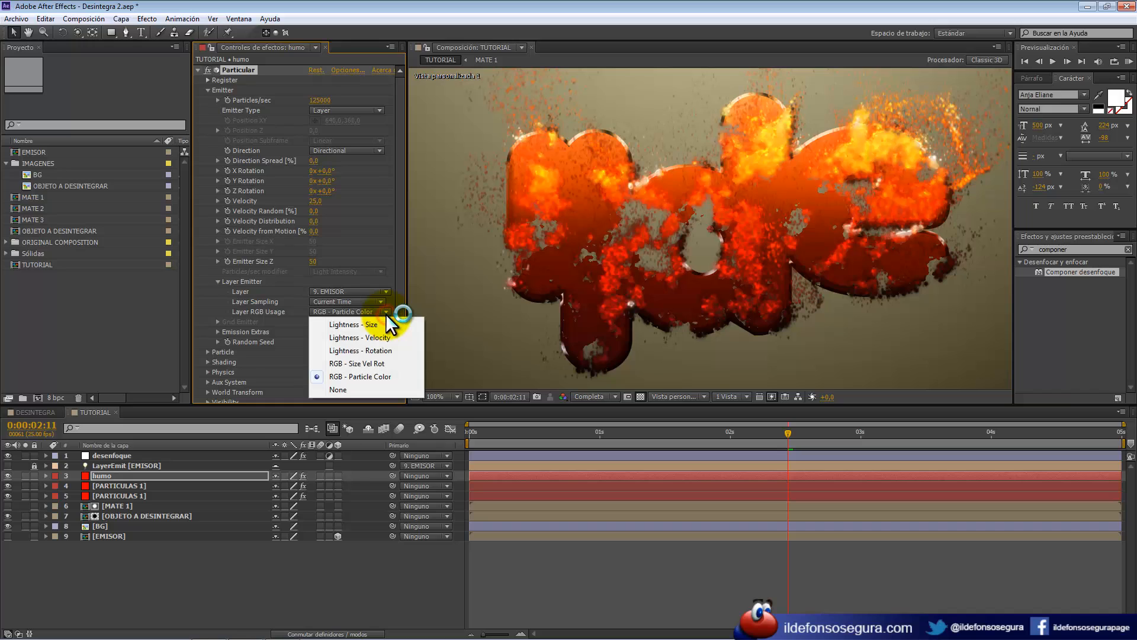
pyautogui.click(375, 326)
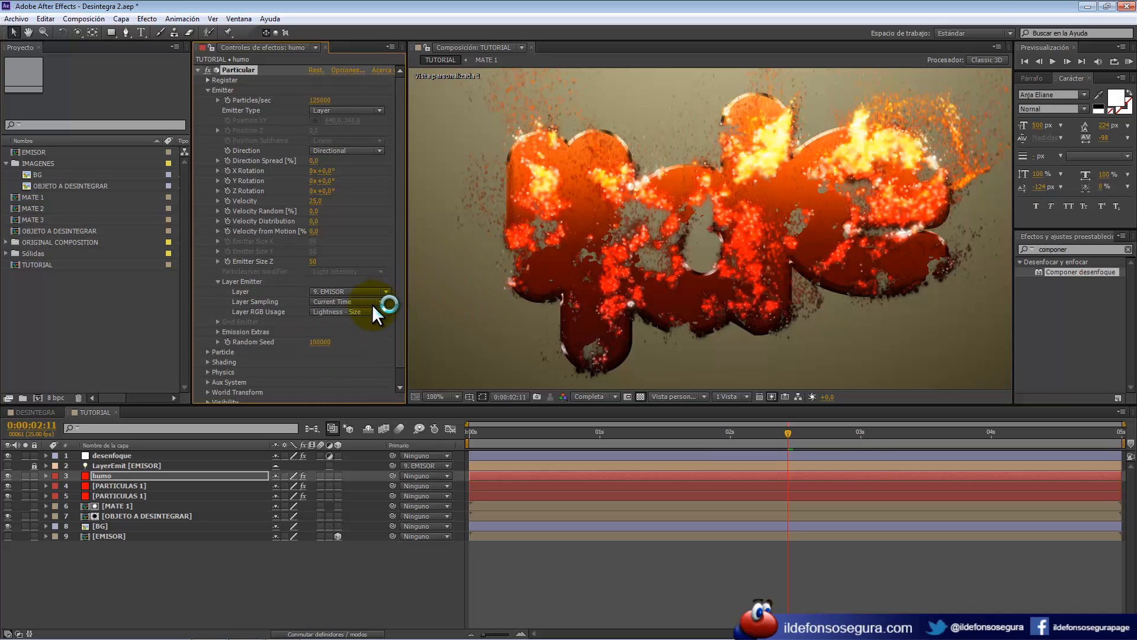
# Set the particle Life of the humo layer's Particular effect to 2 seconds.
pyautogui.click(208, 89)
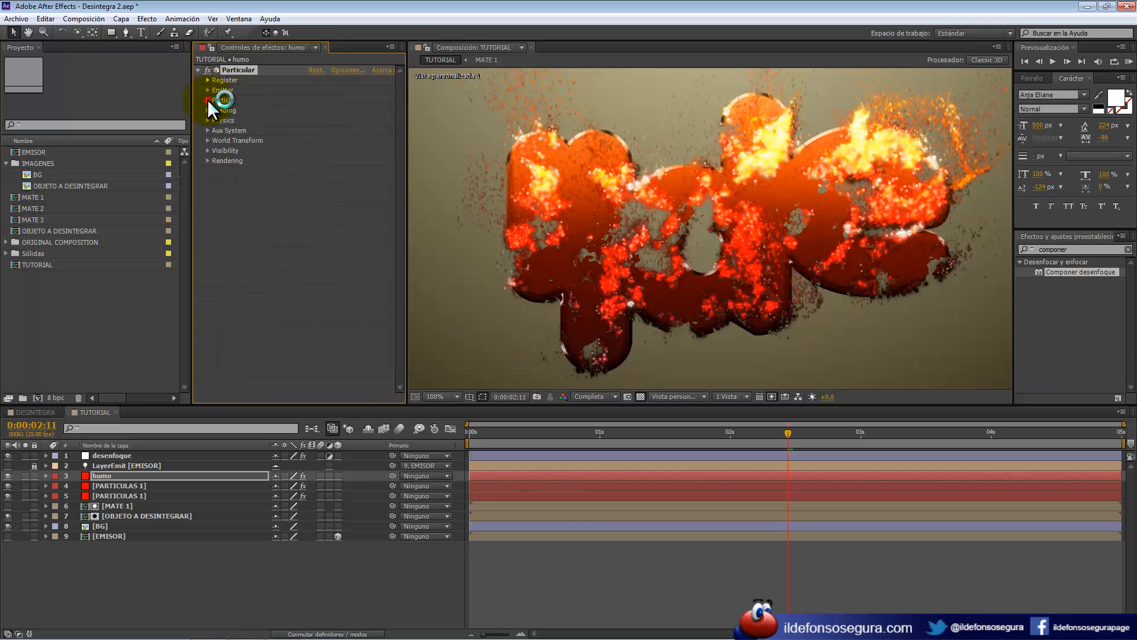
pyautogui.click(207, 99)
pyautogui.click(312, 111)
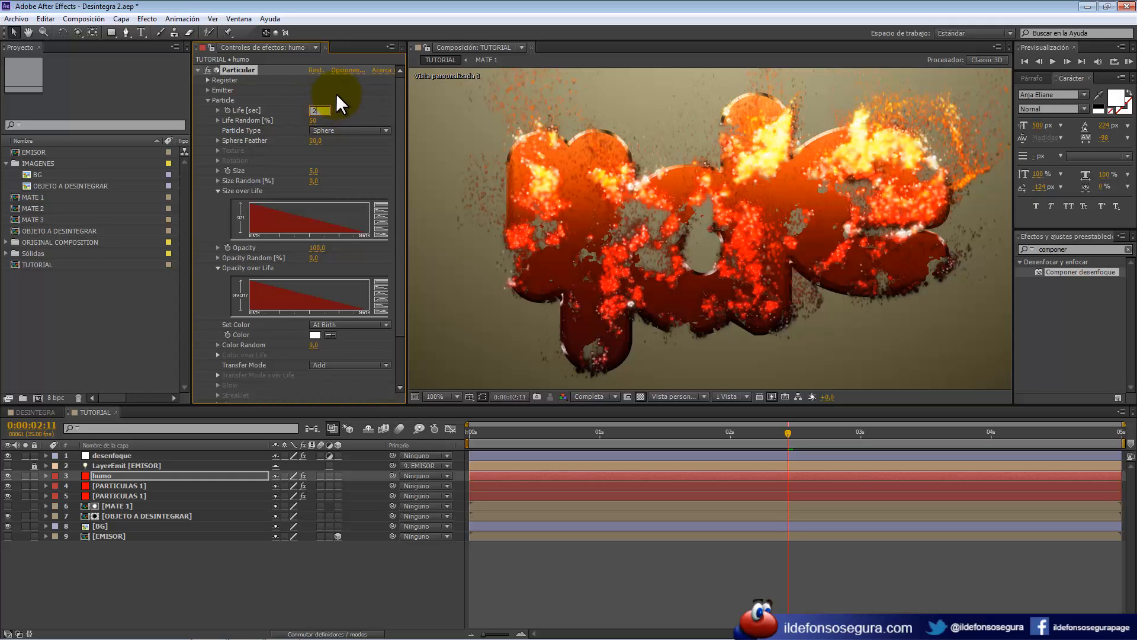
pyautogui.write('2')
pyautogui.press('Tab')
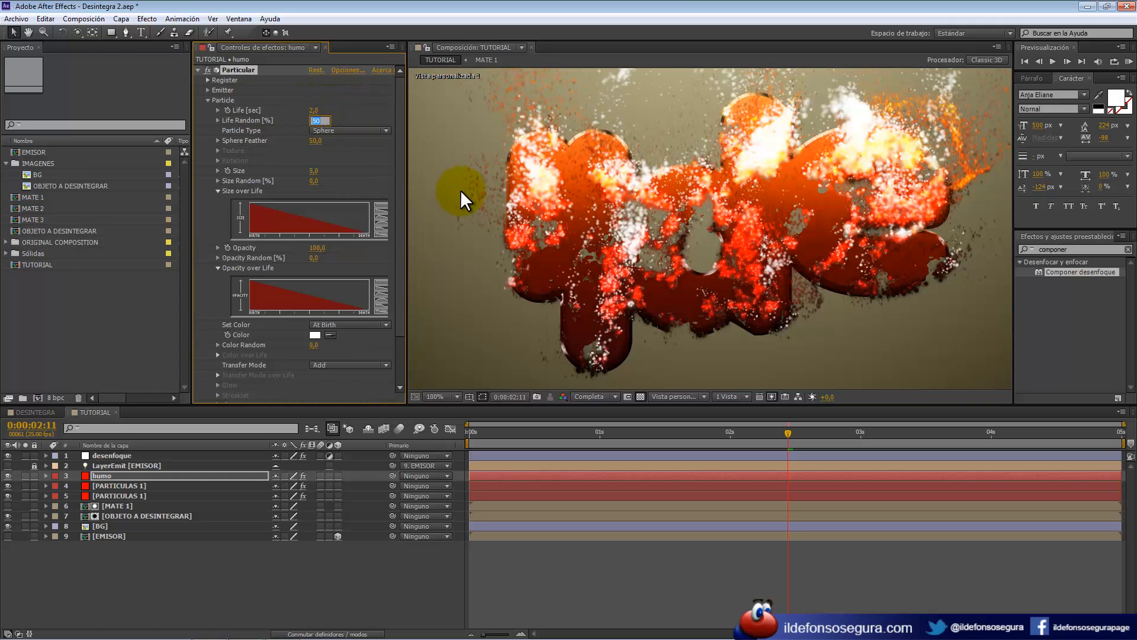
# Set the humo particles' Size to 15 and redraw Size over Life to start flat and fall to zero just past mid-life.
pyautogui.click(314, 171)
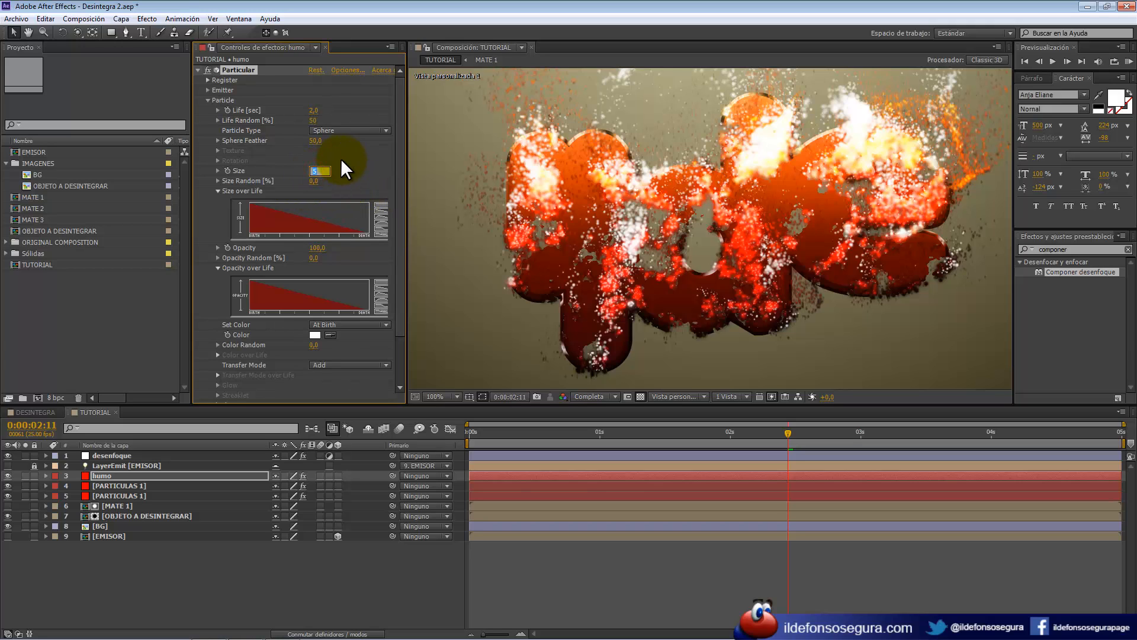
pyautogui.write('15')
pyautogui.press('Tab')
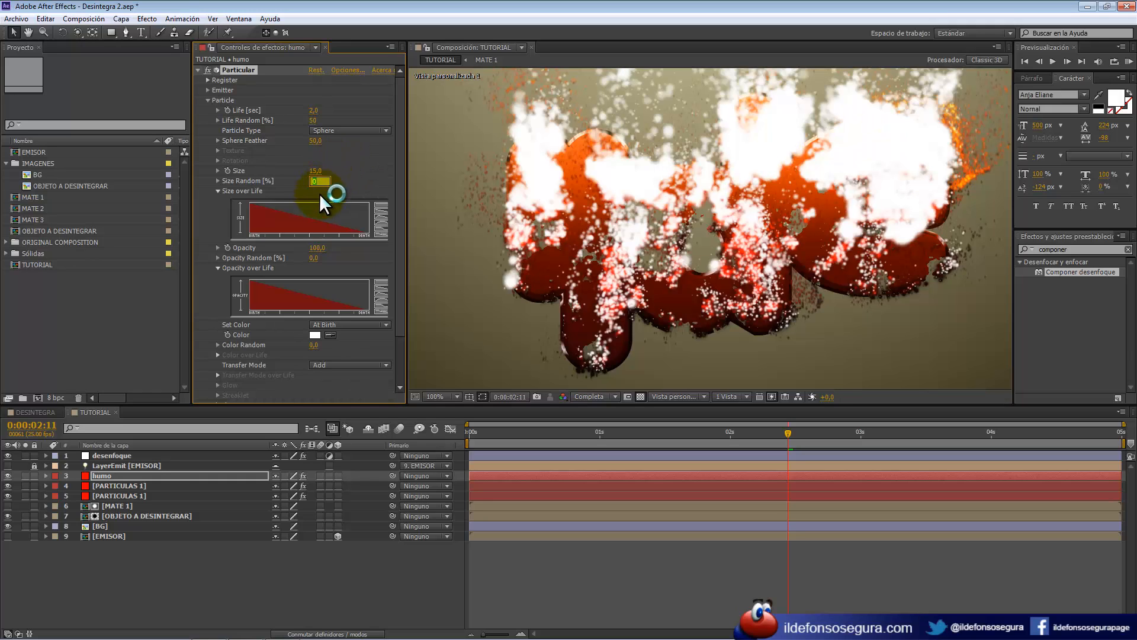
pyautogui.moveTo(248, 202)
pyautogui.mouseDown()
pyautogui.moveTo(289, 202)
pyautogui.moveTo(347, 242)
pyautogui.mouseUp()
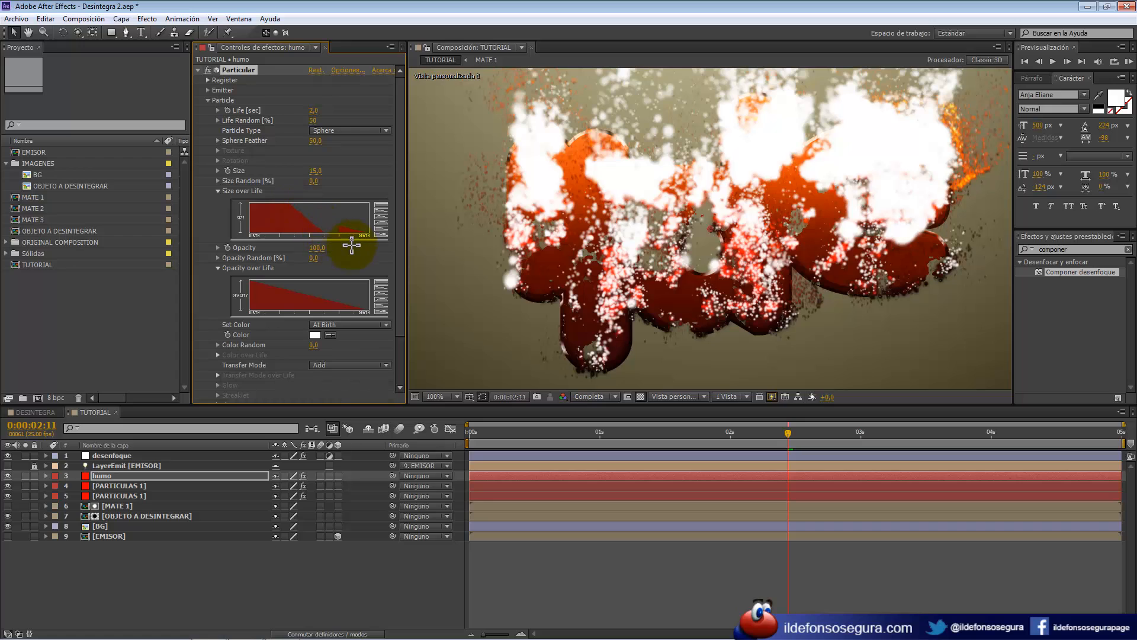
# Set the Opacity of the humo layer's particles to 5.
pyautogui.click(402, 259)
pyautogui.moveTo(401, 254); pyautogui.dragTo(393, 290)
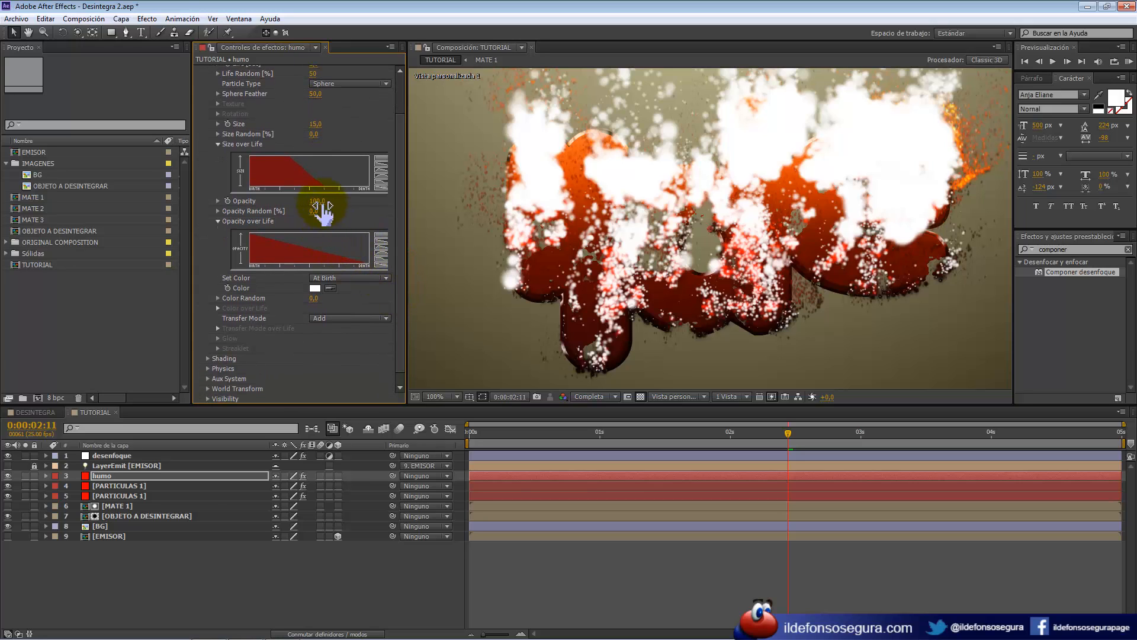
pyautogui.click(323, 204)
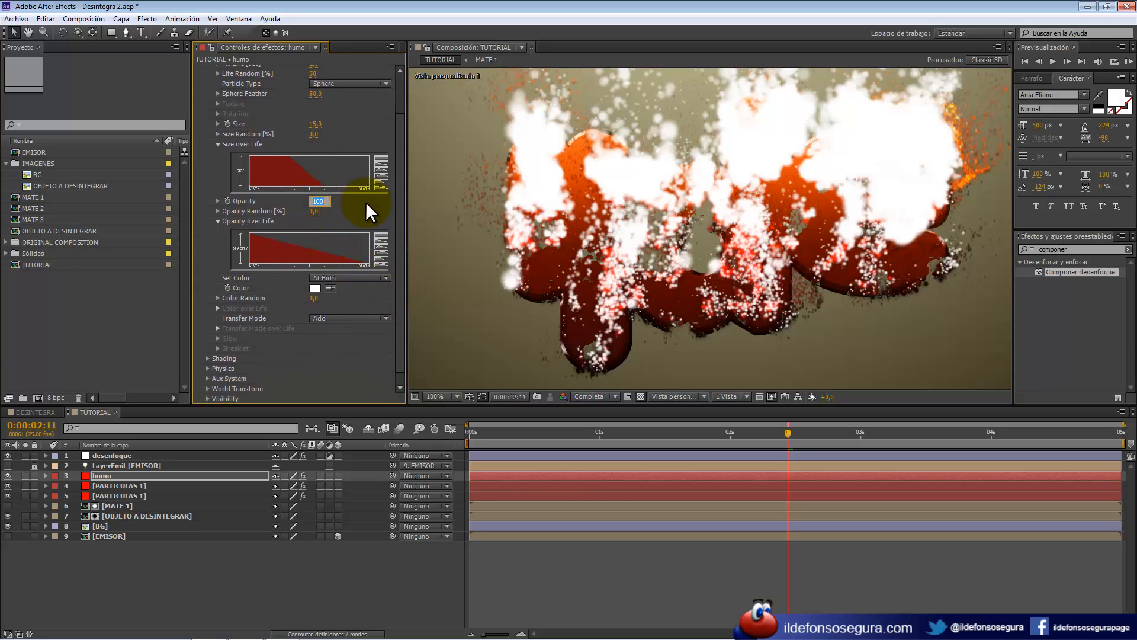
pyautogui.write('5')
pyautogui.press('Tab')
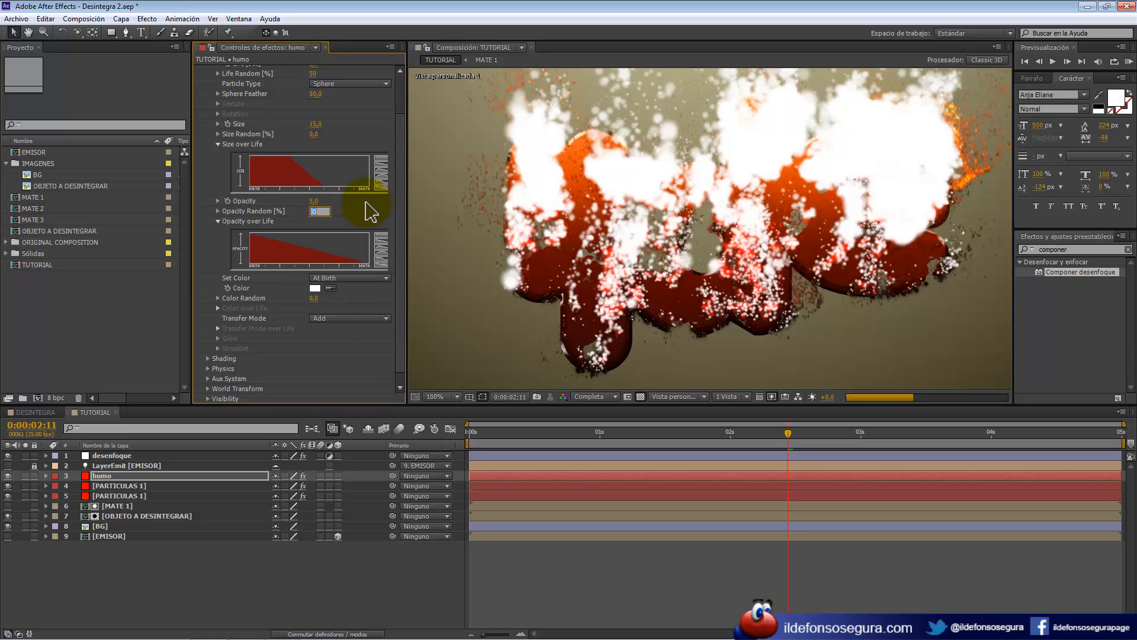
pyautogui.moveTo(399, 233); pyautogui.dragTo(400, 249)
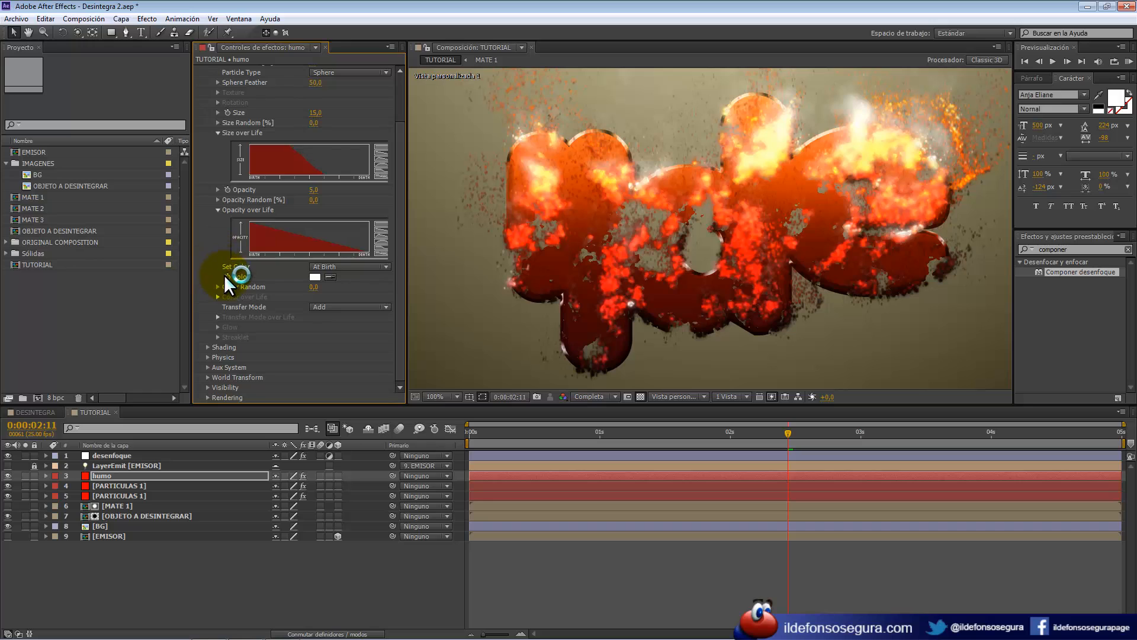
# Set Affect Size to 10 in the Turbulence Field of the humo layer's Particular physics settings.
pyautogui.scroll(3, 222, 116)
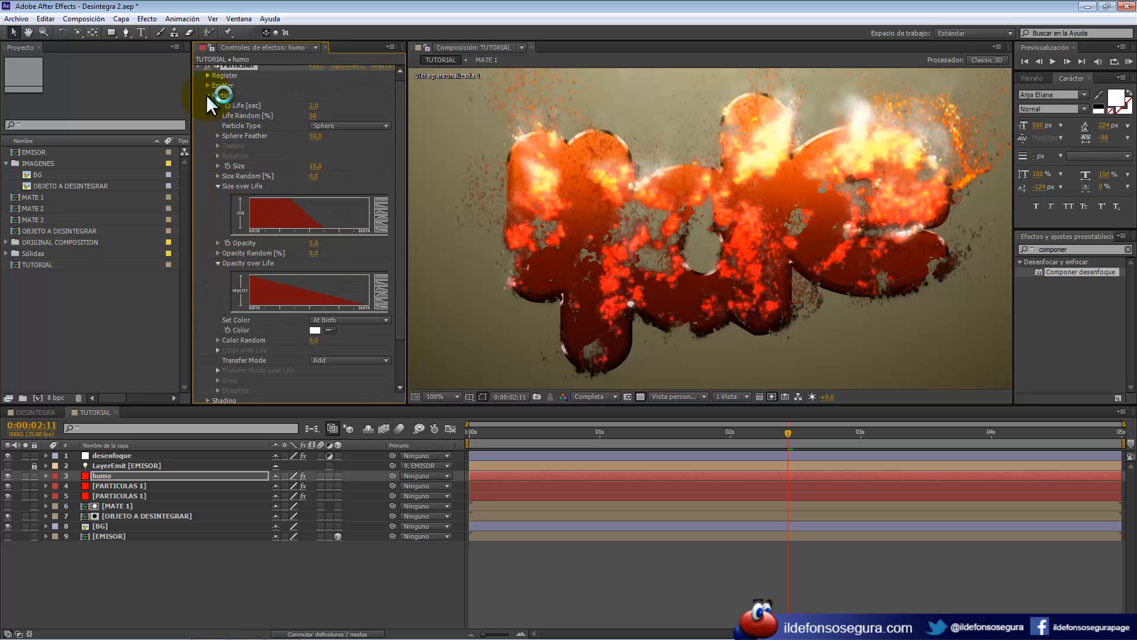
pyautogui.click(208, 96)
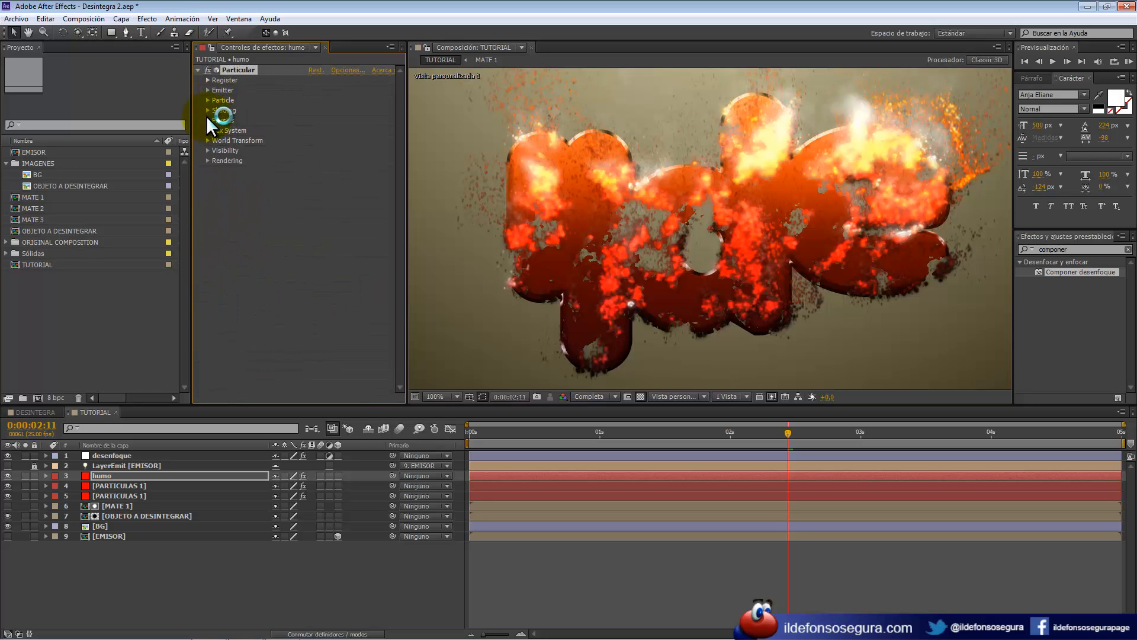
pyautogui.click(208, 121)
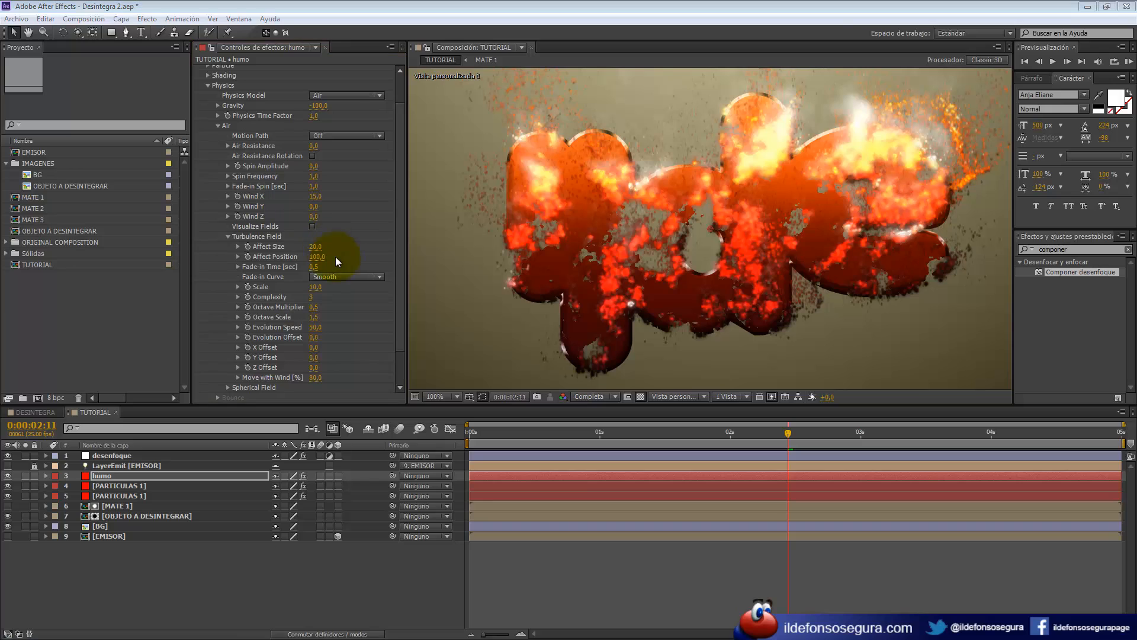
pyautogui.click(315, 246)
pyautogui.write('1')
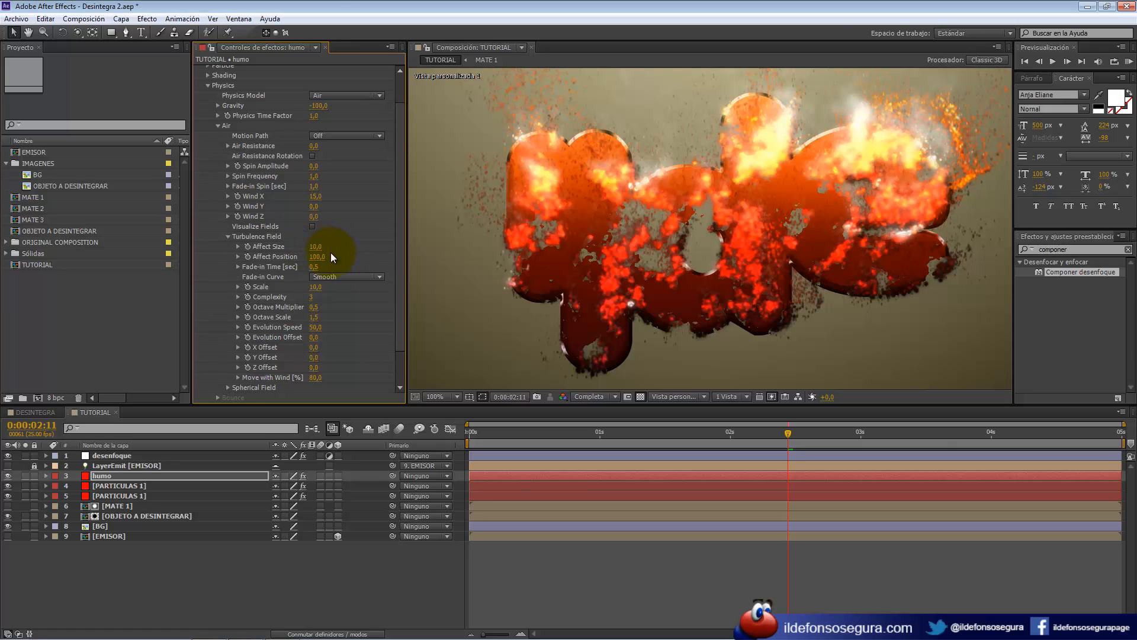
pyautogui.click(208, 86)
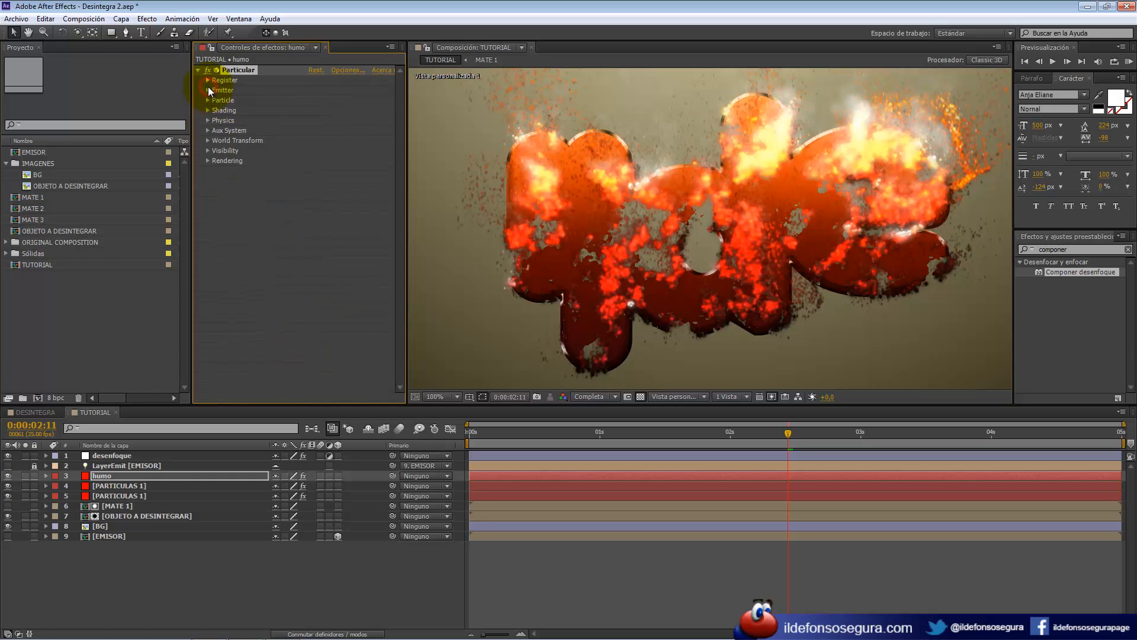
# Add the Desenfoque gaussiano effect to the humo layer with a Difuminación of 15.
pyautogui.click(1075, 248)
pyautogui.write('gauss')
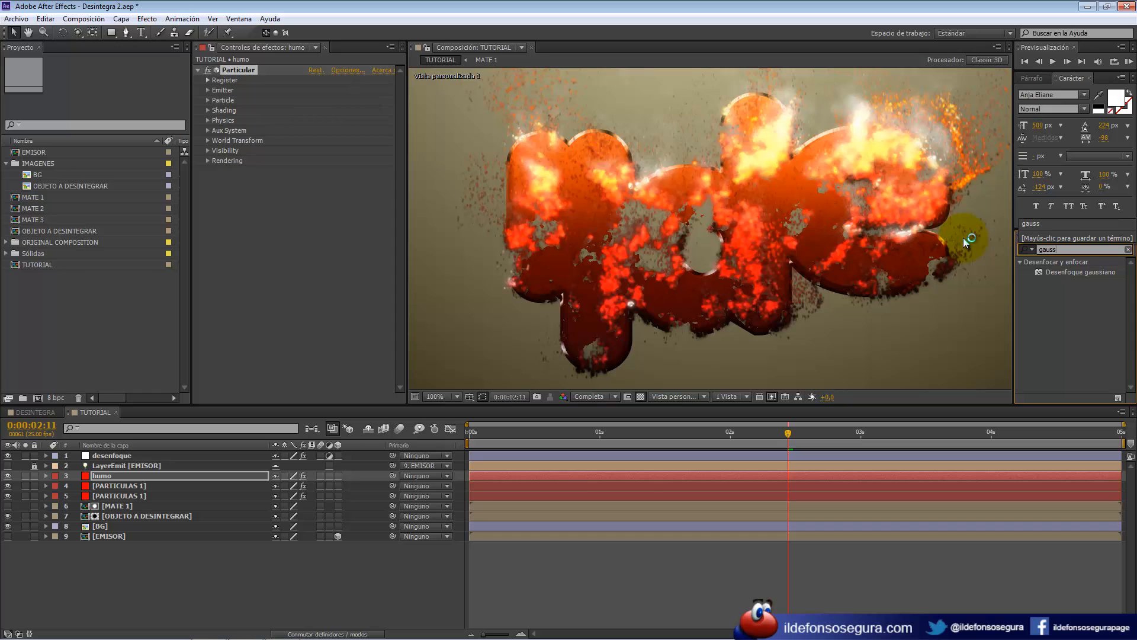
pyautogui.moveTo(1048, 272); pyautogui.dragTo(297, 232)
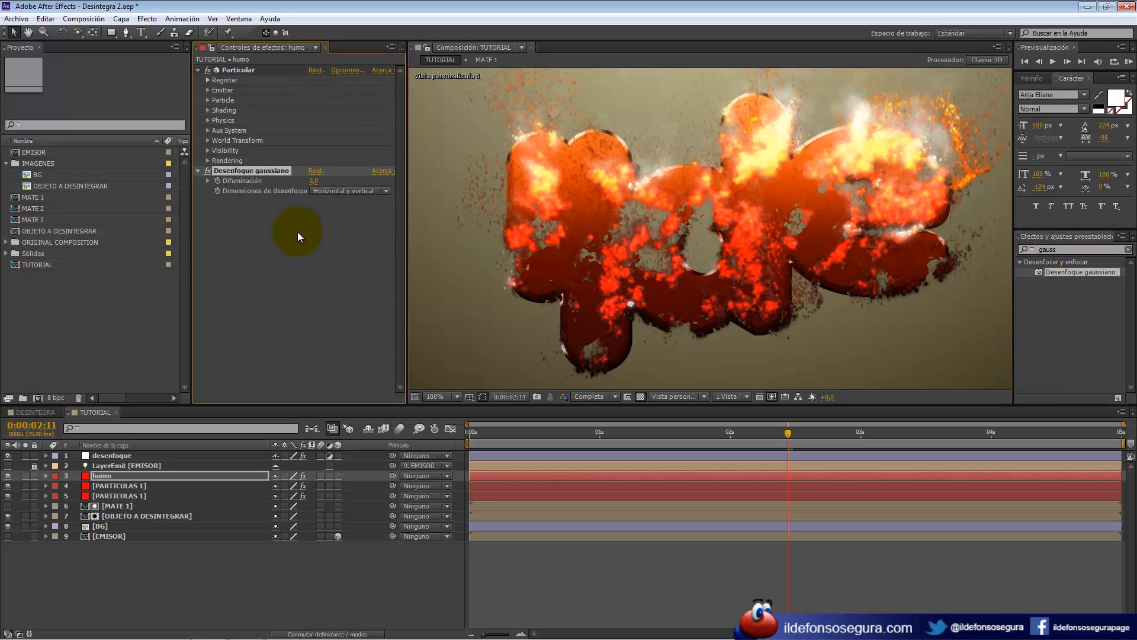
pyautogui.click(316, 181)
pyautogui.press('Return')
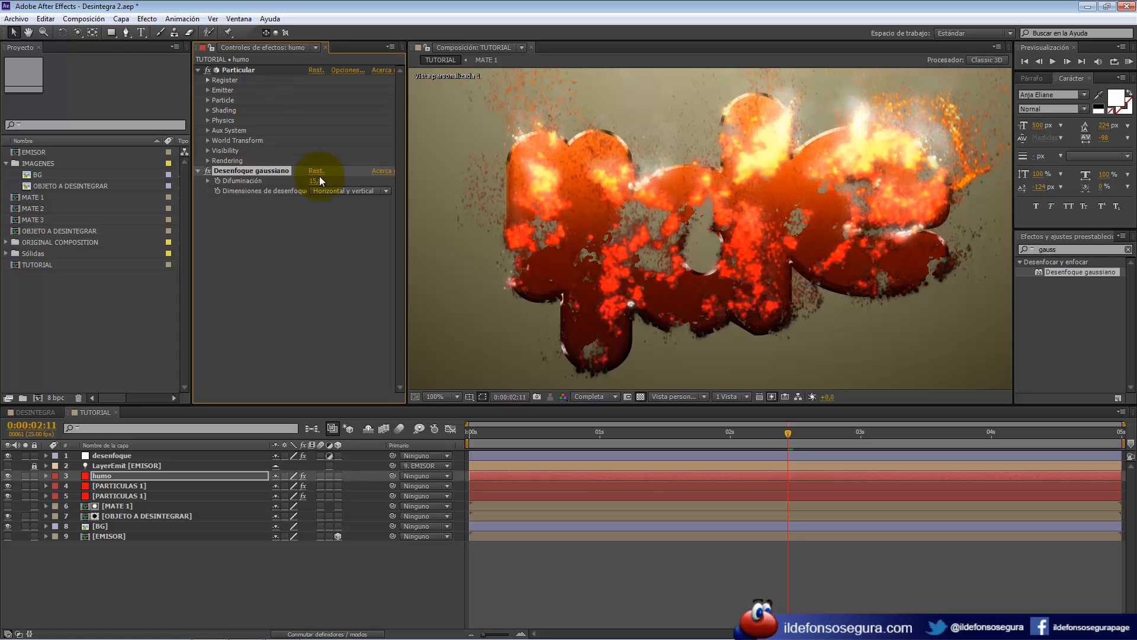
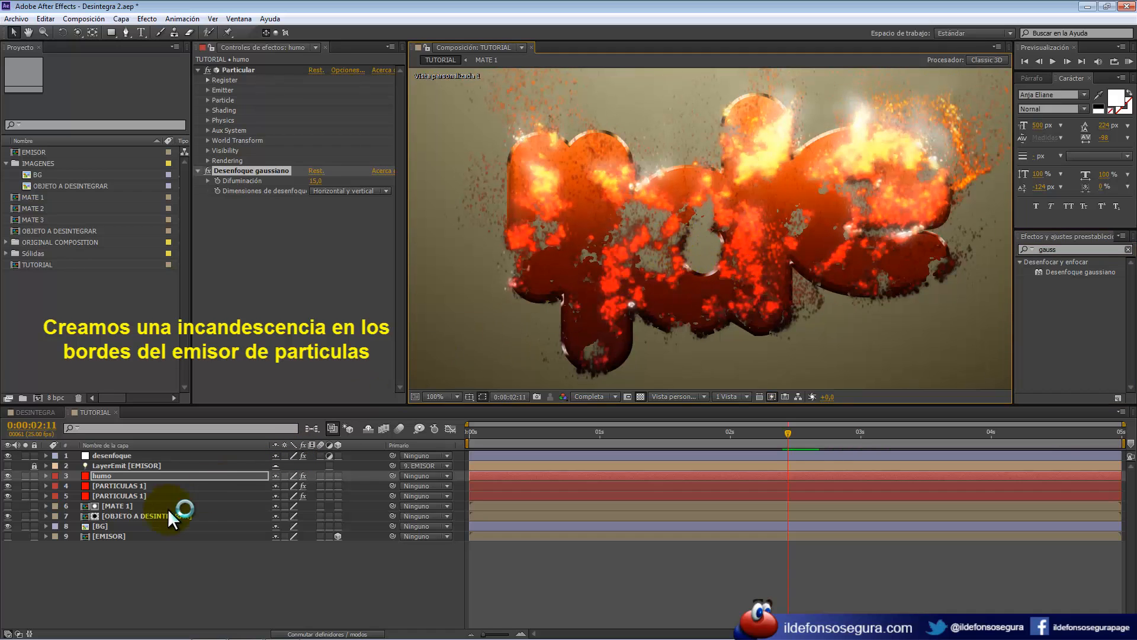
# Duplicate the EMISOR layer, placing the copy directly above humo with the name BURN.
pyautogui.click(130, 535)
pyautogui.hotkey('ctrl', 'd')
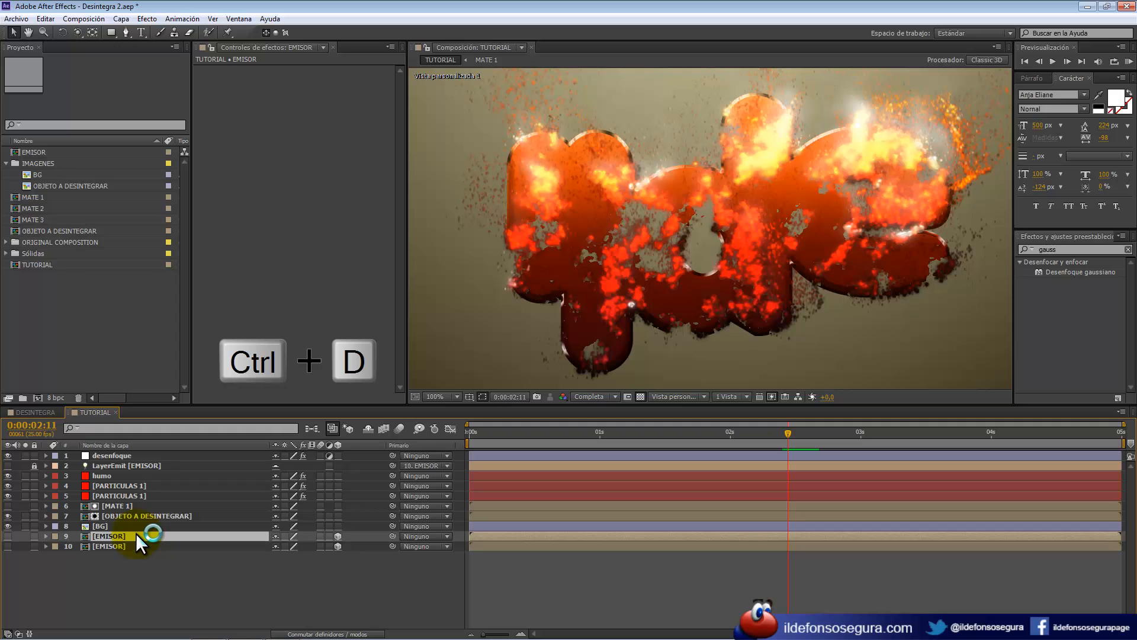
pyautogui.moveTo(129, 536); pyautogui.dragTo(138, 474)
pyautogui.press('Return')
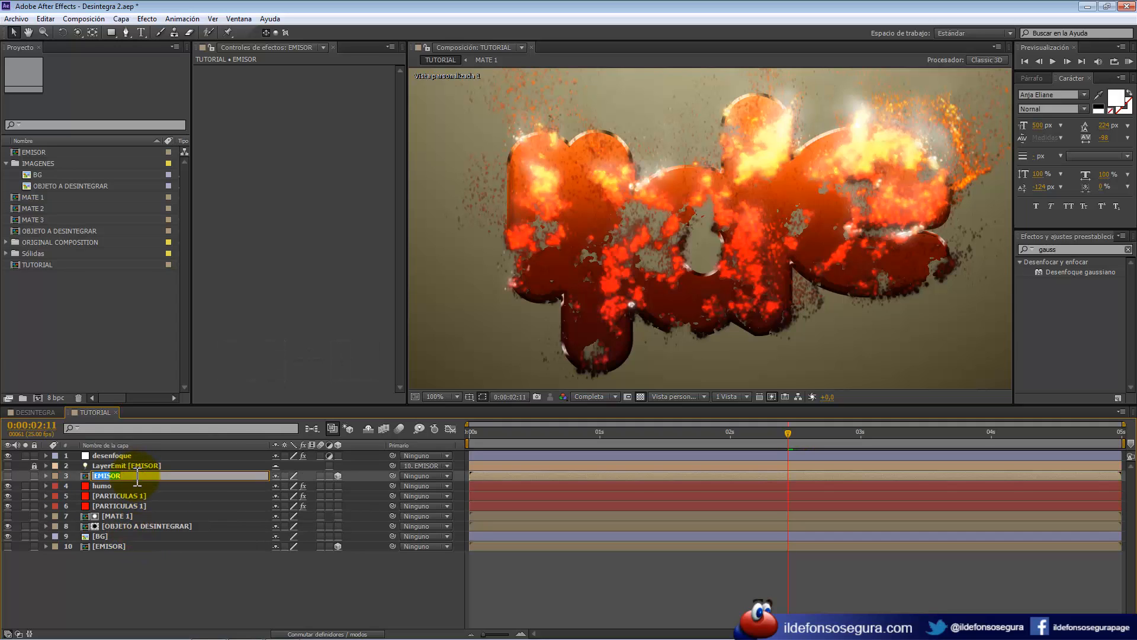
pyautogui.write('BURN')
pyautogui.click(135, 477)
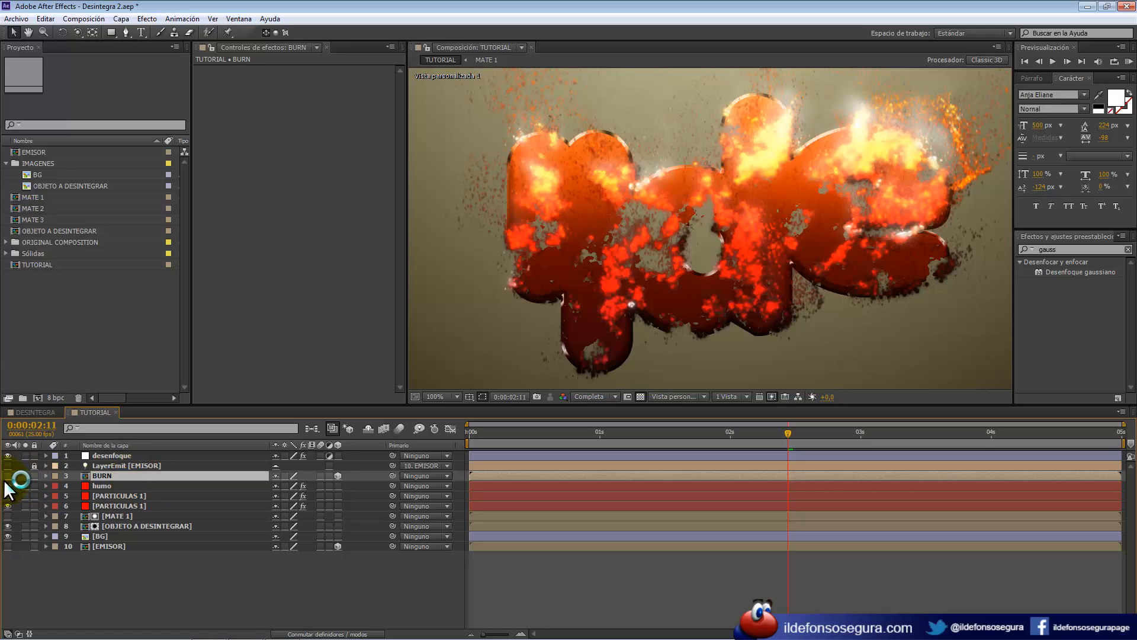
# Make the BURN layer visible and convert it from a 3D to a 2D layer.
pyautogui.click(8, 475)
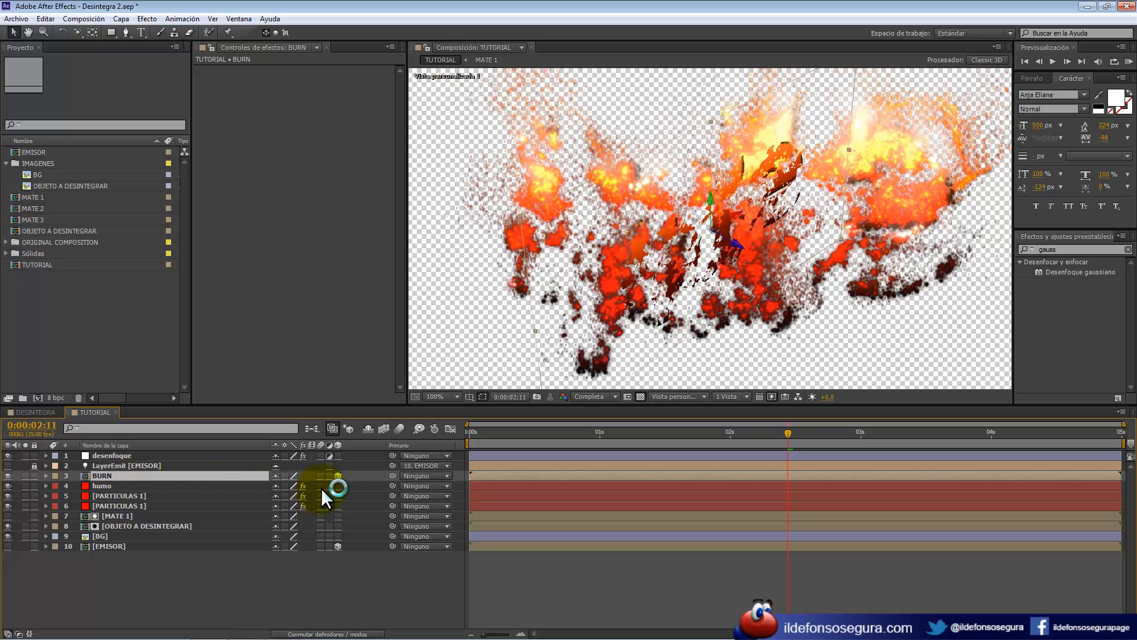
pyautogui.click(338, 475)
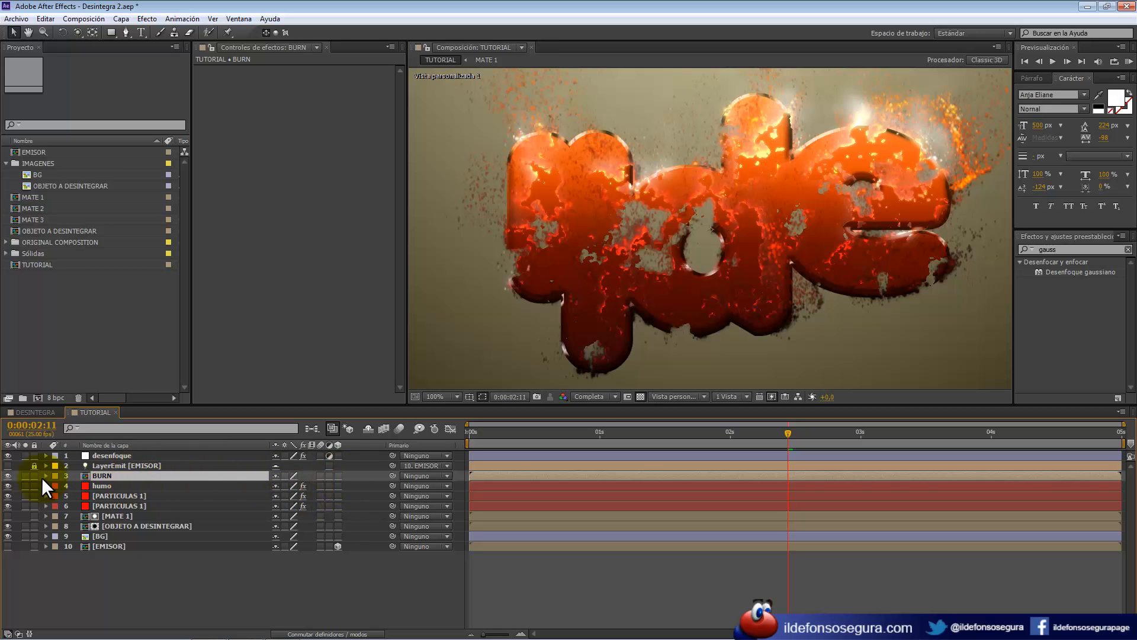
pyautogui.click(9, 476)
pyautogui.click(10, 476)
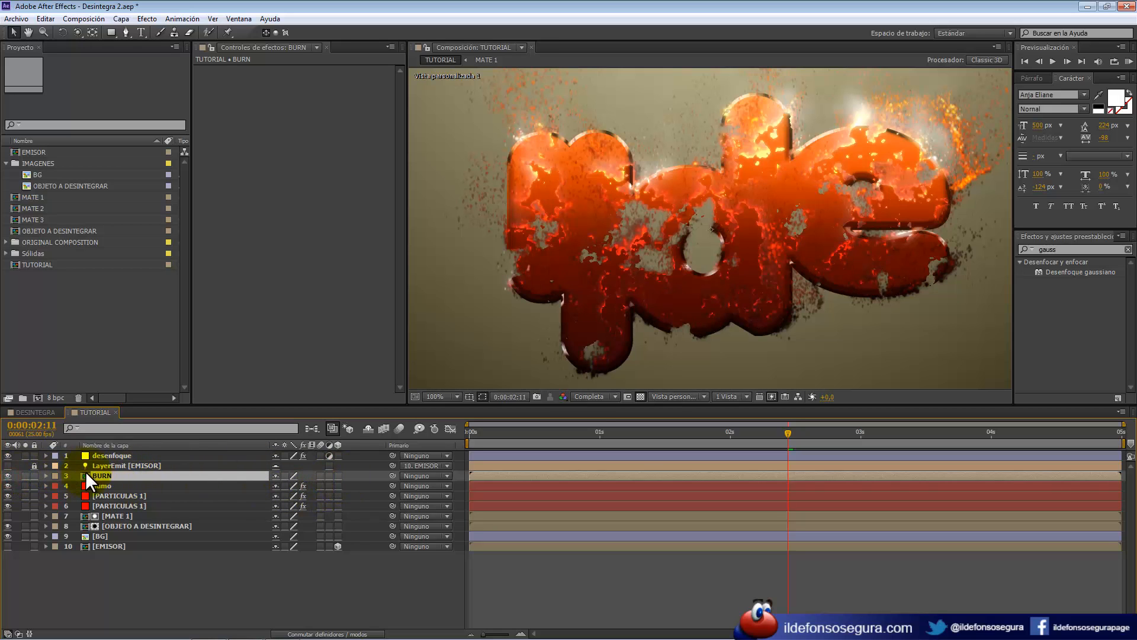
# Find the Edge Finder effect and apply it to the BURN layer.
pyautogui.click(1060, 250)
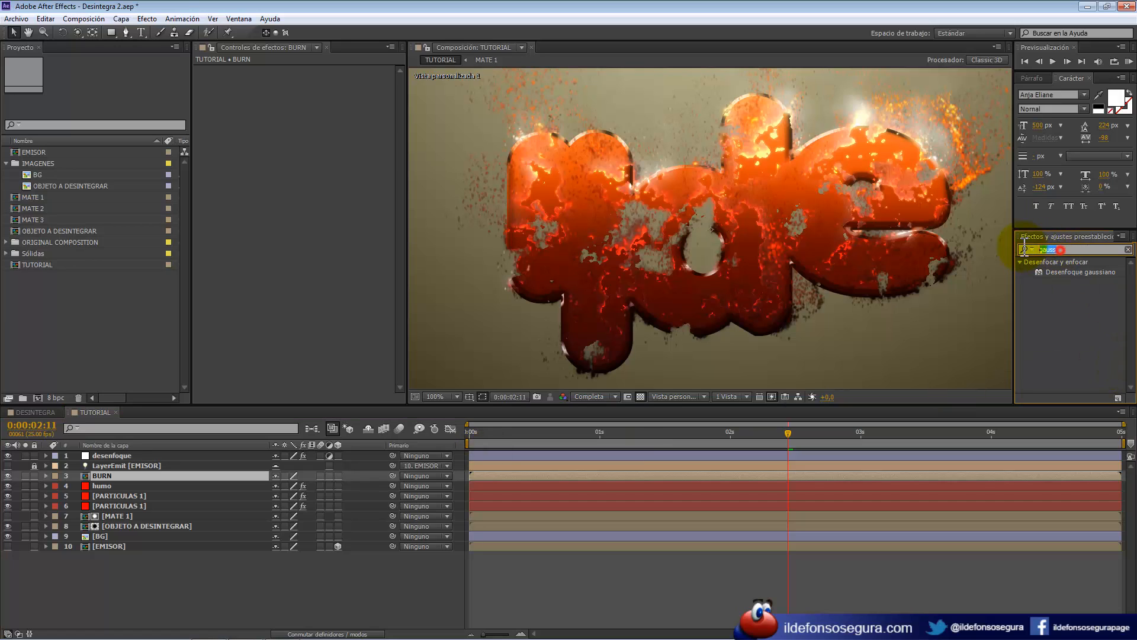
pyautogui.write('EDGE')
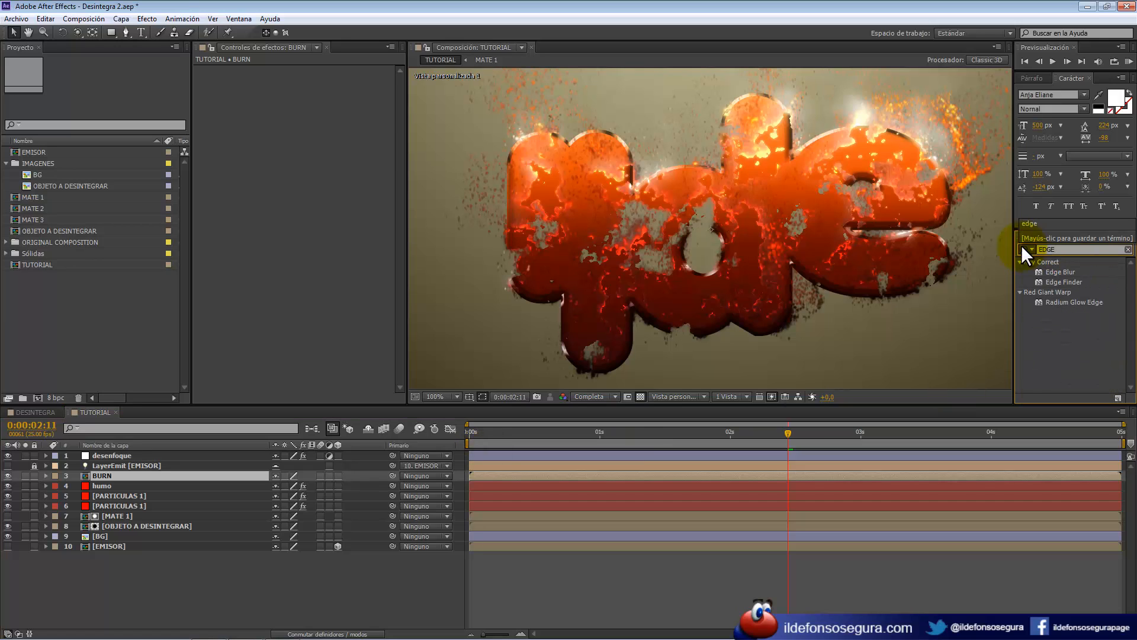
pyautogui.click(1064, 282)
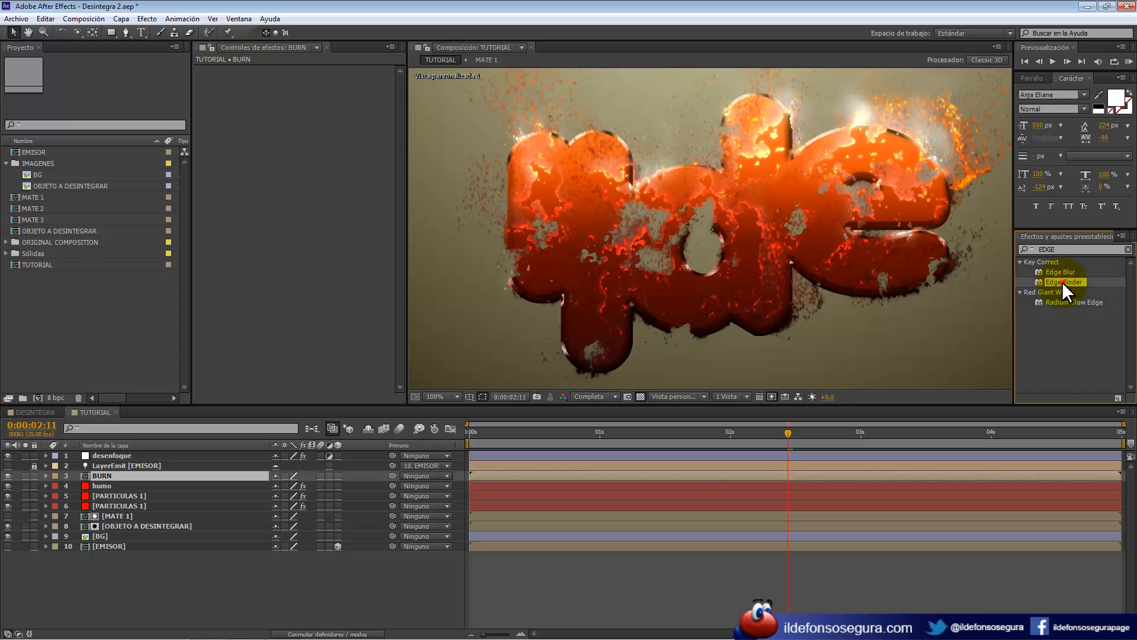
pyautogui.moveTo(1061, 282)
pyautogui.mouseDown()
pyautogui.moveTo(683, 269)
pyautogui.moveTo(349, 226)
pyautogui.mouseUp()
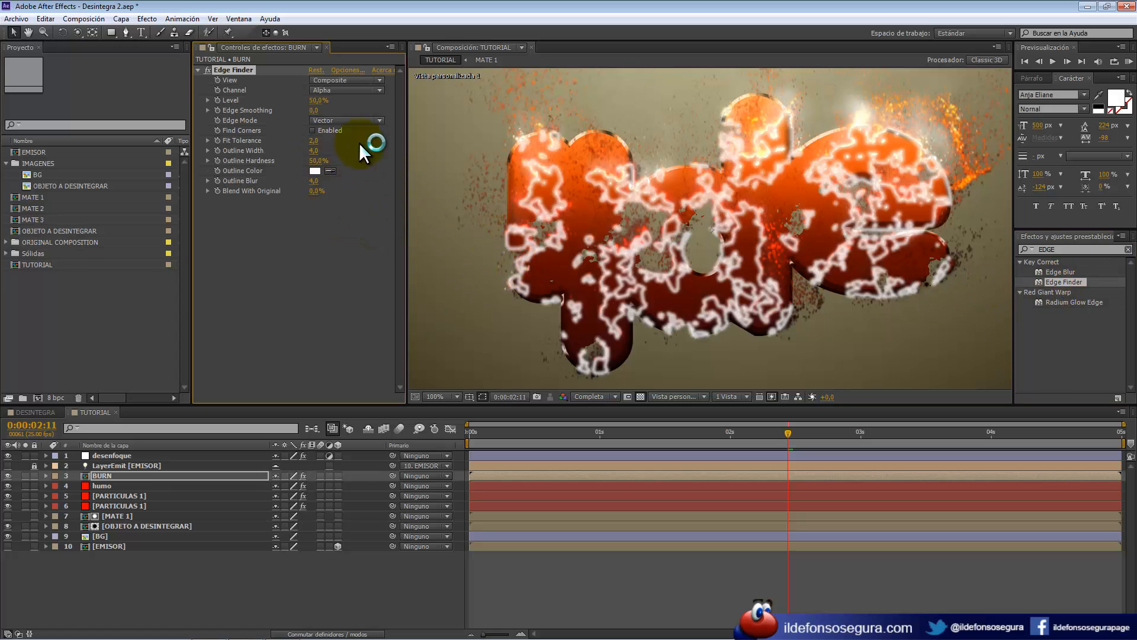
# Set Edge Finder's Level to 100% and enable Find Corners.
pyautogui.click(318, 101)
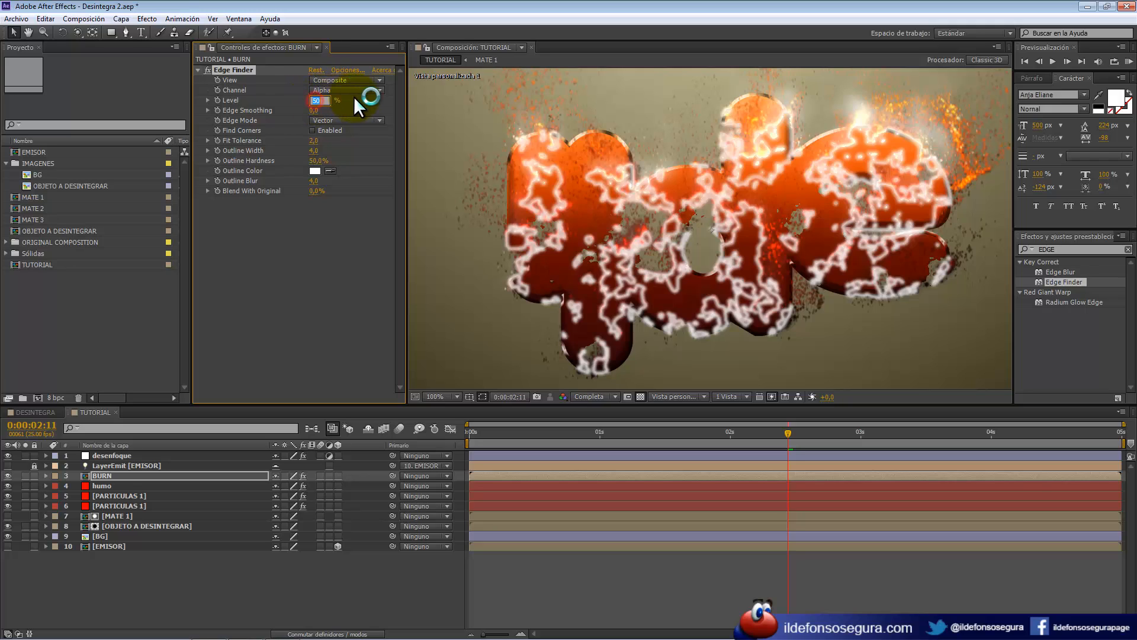
pyautogui.write('100')
pyautogui.press('Tab')
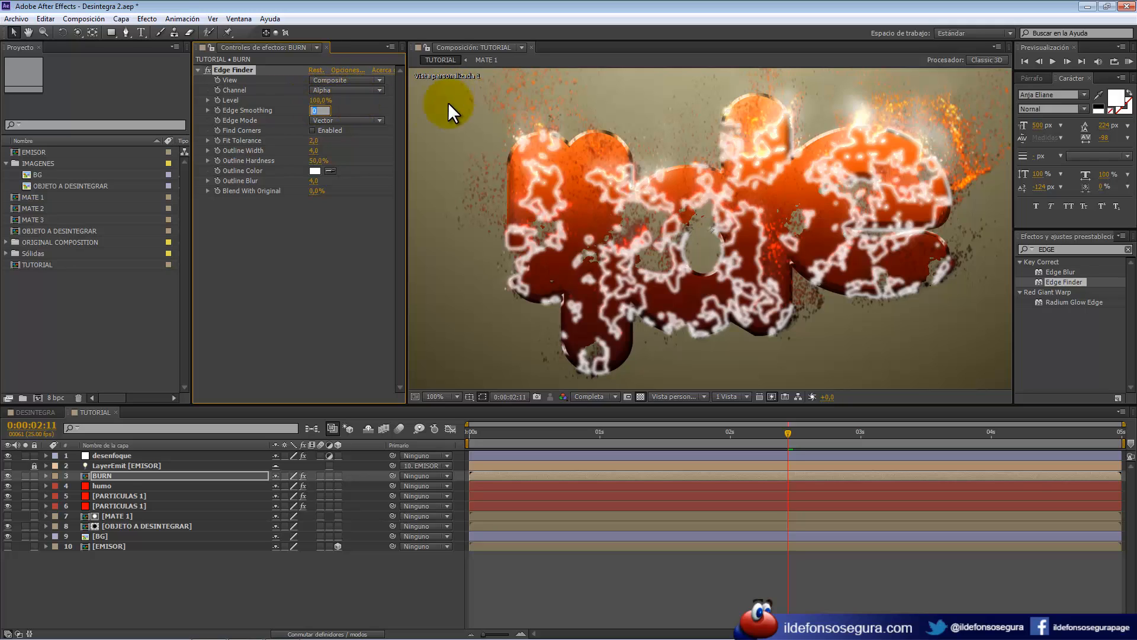
pyautogui.click(312, 130)
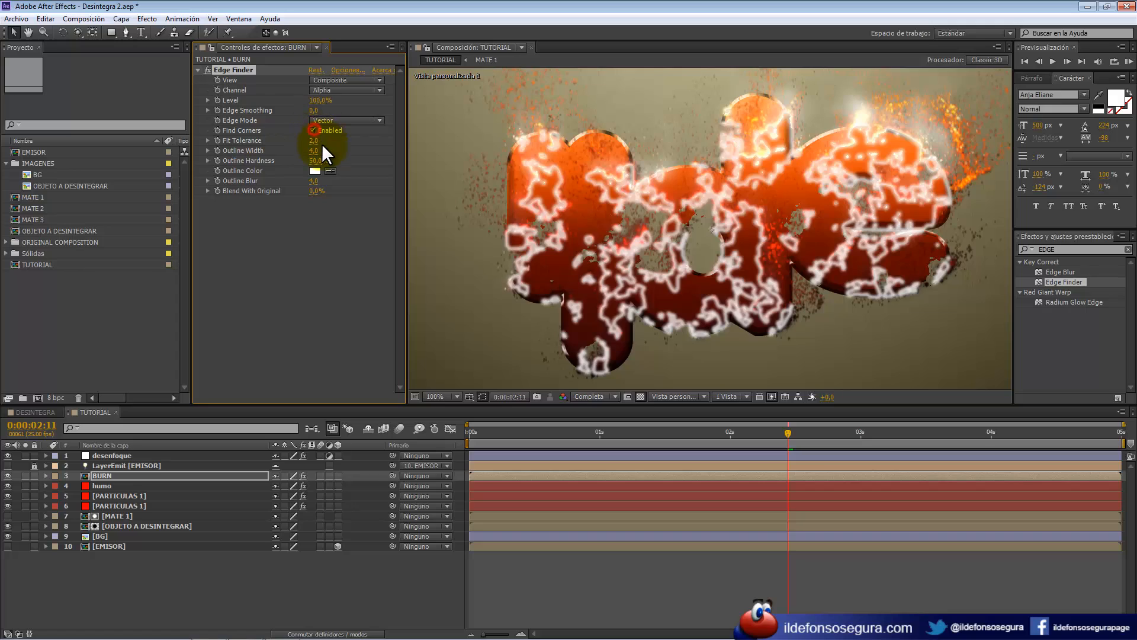
pyautogui.press('capslock')
pyautogui.press('capslock')
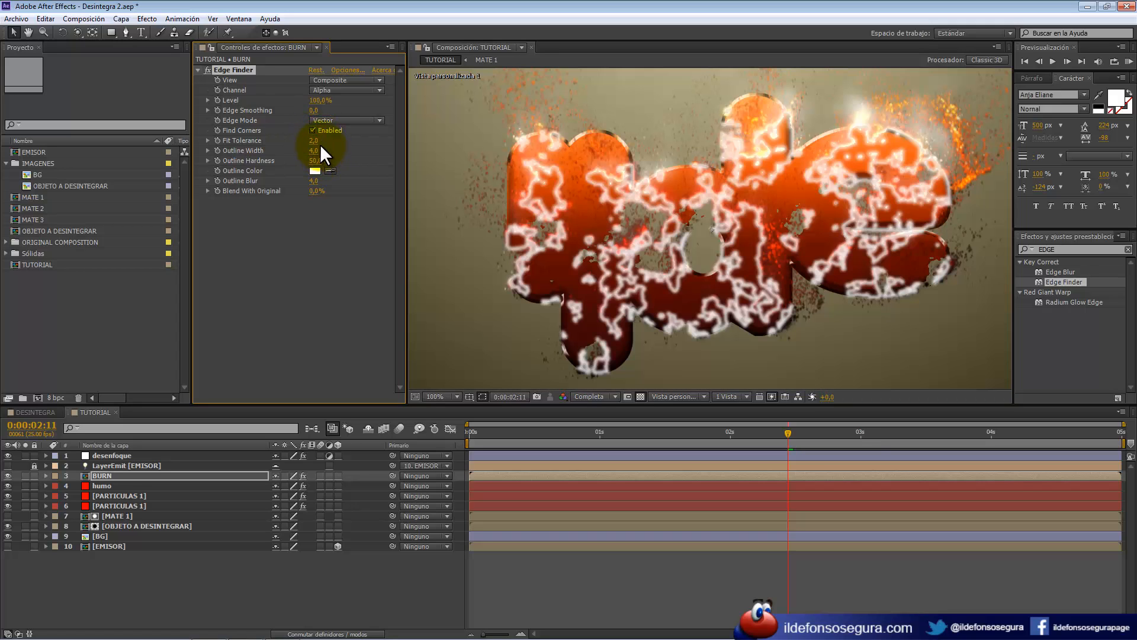
# Set Edge Finder's Fit Tolerance to 0, Outline Width to 1, Outline Hardness to 0% and Outline Blur to 1.
pyautogui.click(315, 143)
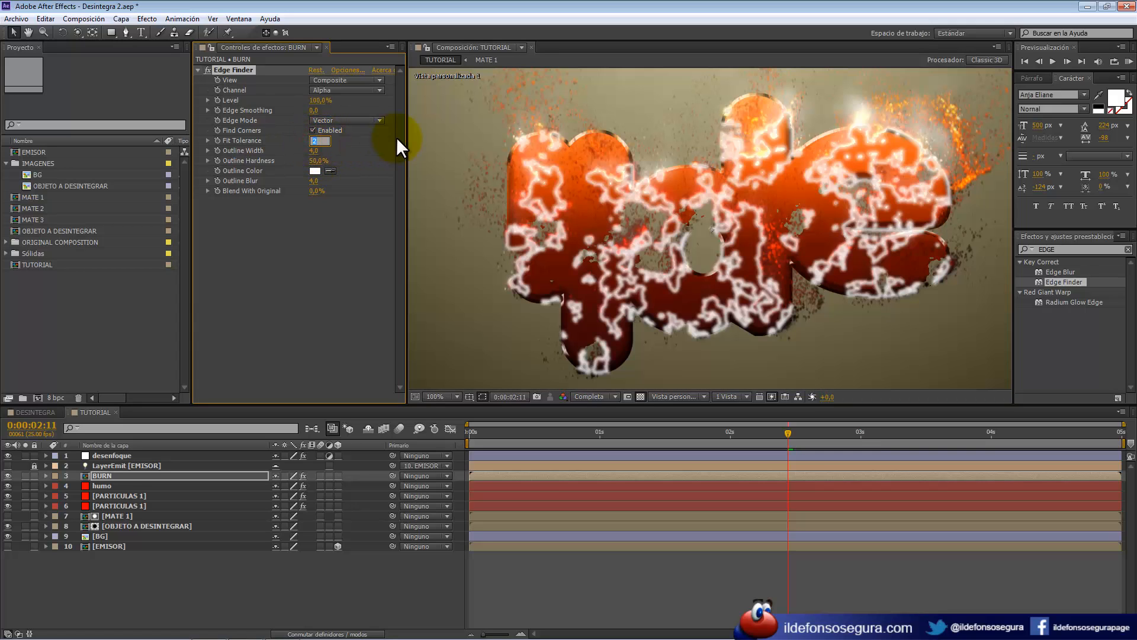
pyautogui.write('0')
pyautogui.press('Tab')
pyautogui.write('1')
pyautogui.press('Tab')
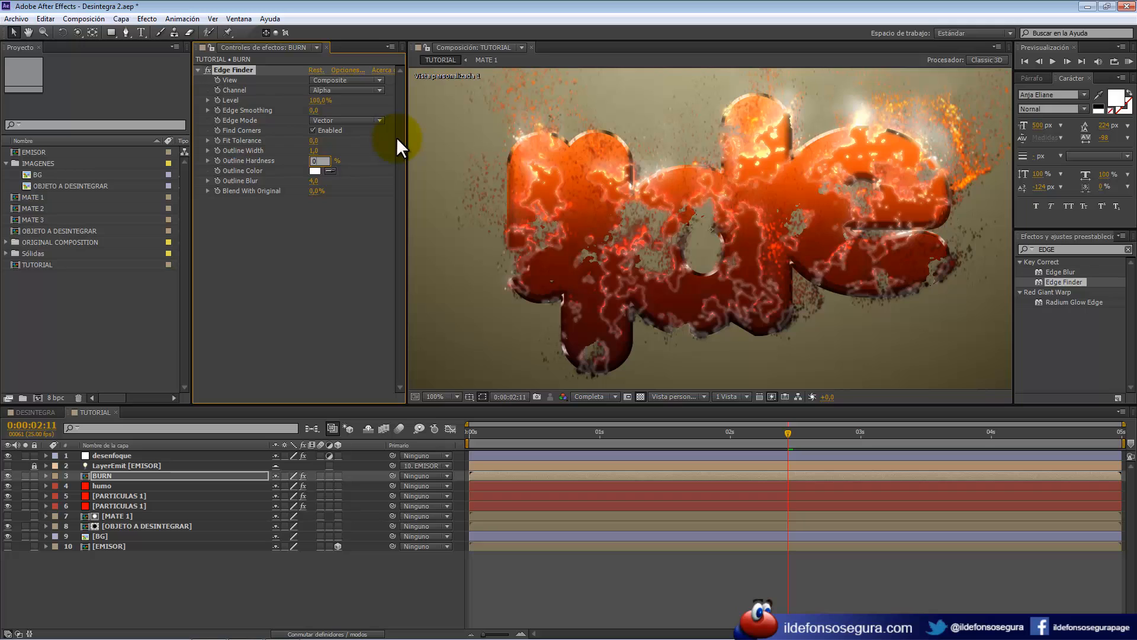
pyautogui.press('Tab')
pyautogui.press('Tab')
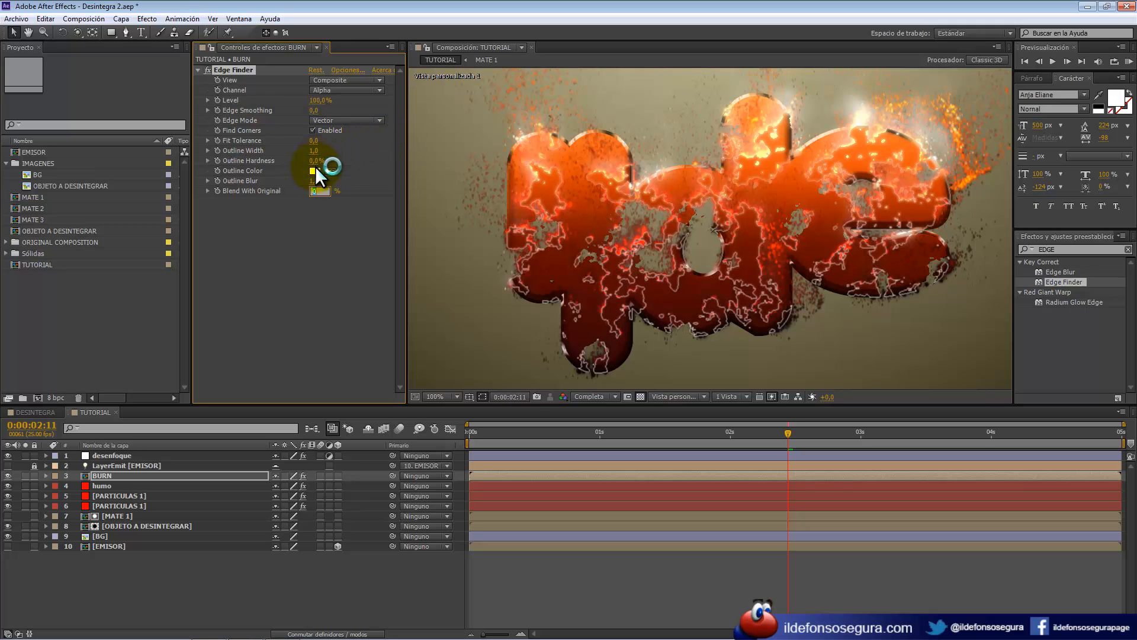
# Change Edge Finder's Outline Color to orange FF6600.
pyautogui.click(313, 171)
pyautogui.moveTo(324, 335); pyautogui.dragTo(333, 392)
pyautogui.moveTo(301, 313); pyautogui.dragTo(328, 238)
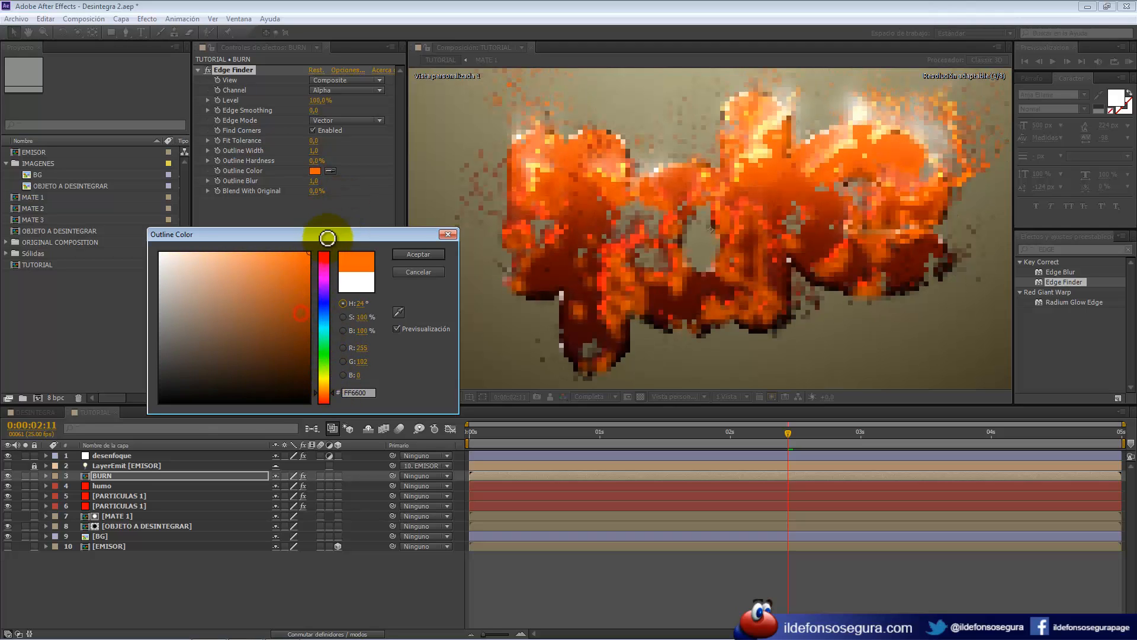
pyautogui.click(410, 254)
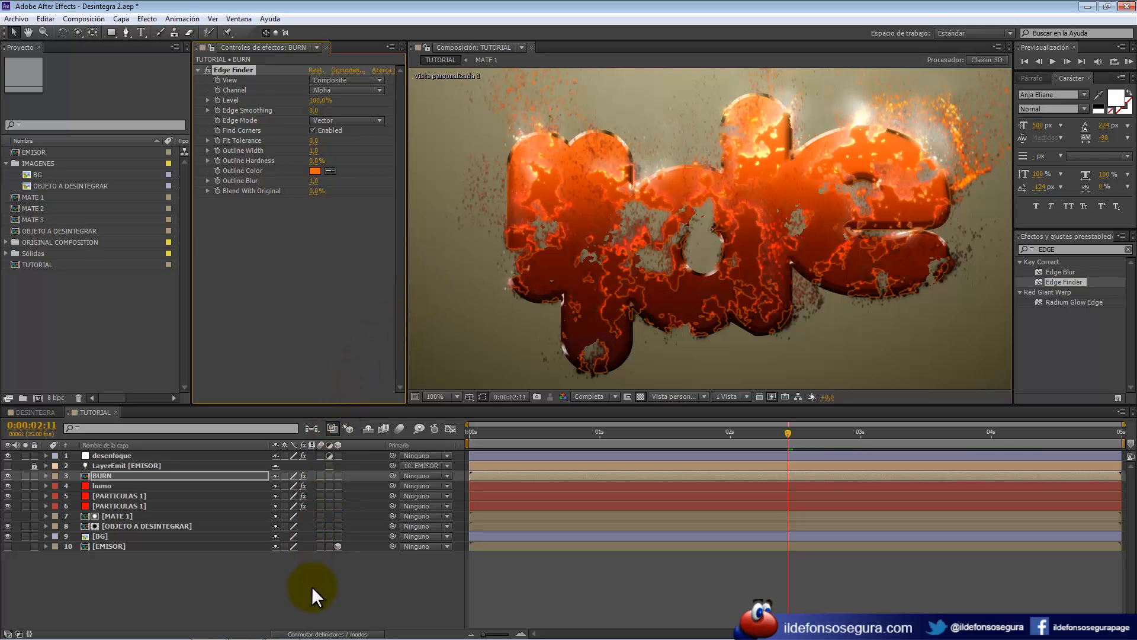
# Set the BURN layer's blending mode to Pantalla and compare the composition with the layer hidden and shown.
pyautogui.click(323, 634)
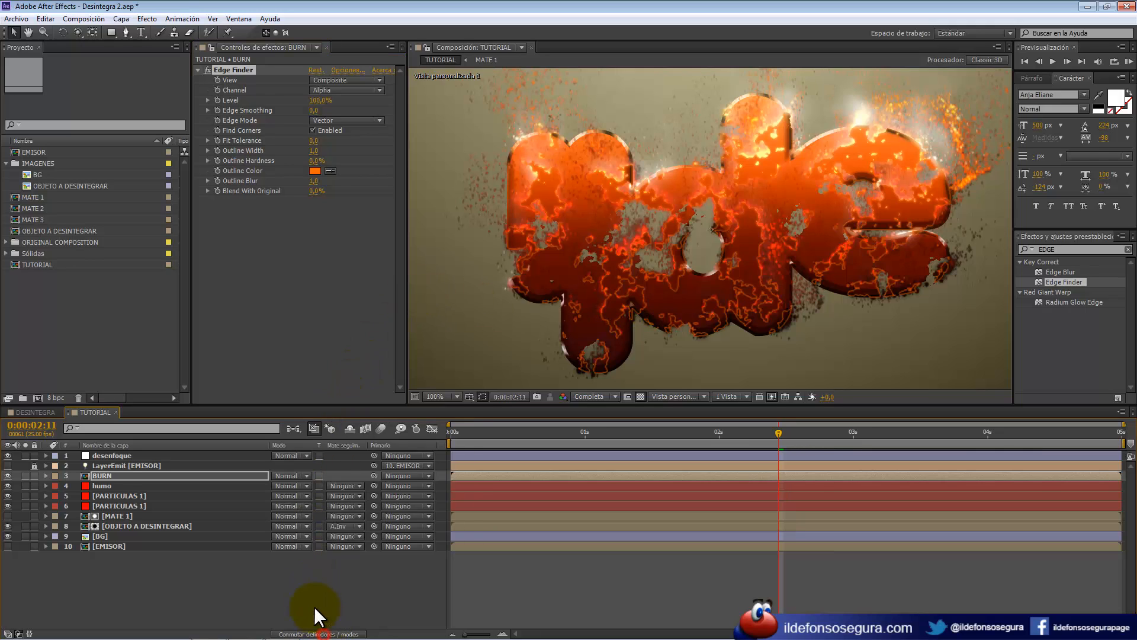
pyautogui.click(303, 475)
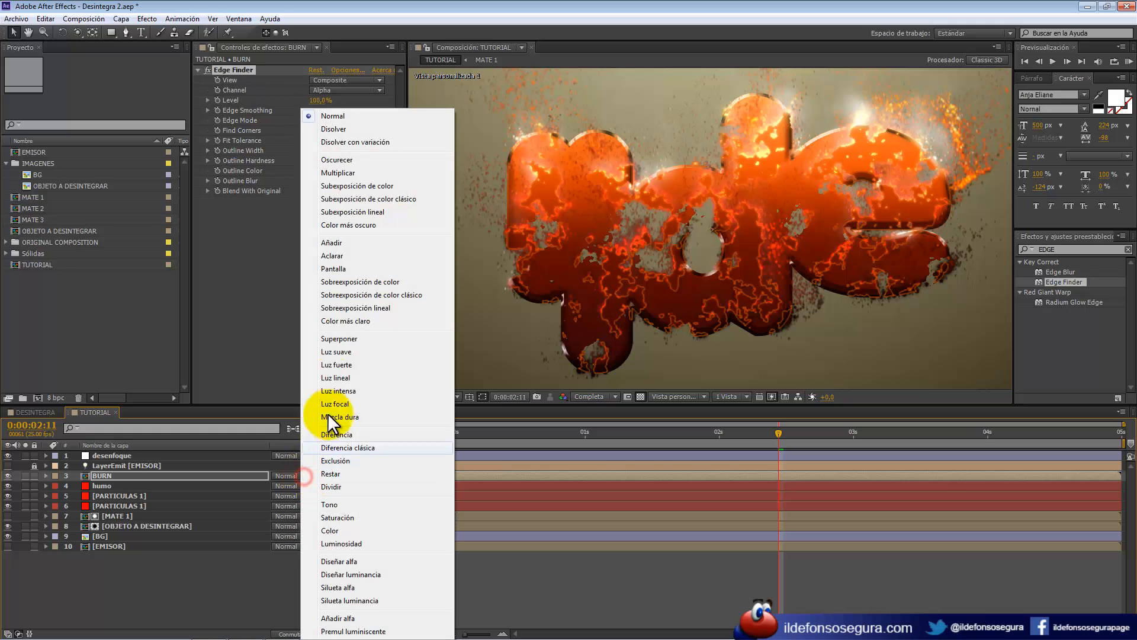
pyautogui.click(343, 269)
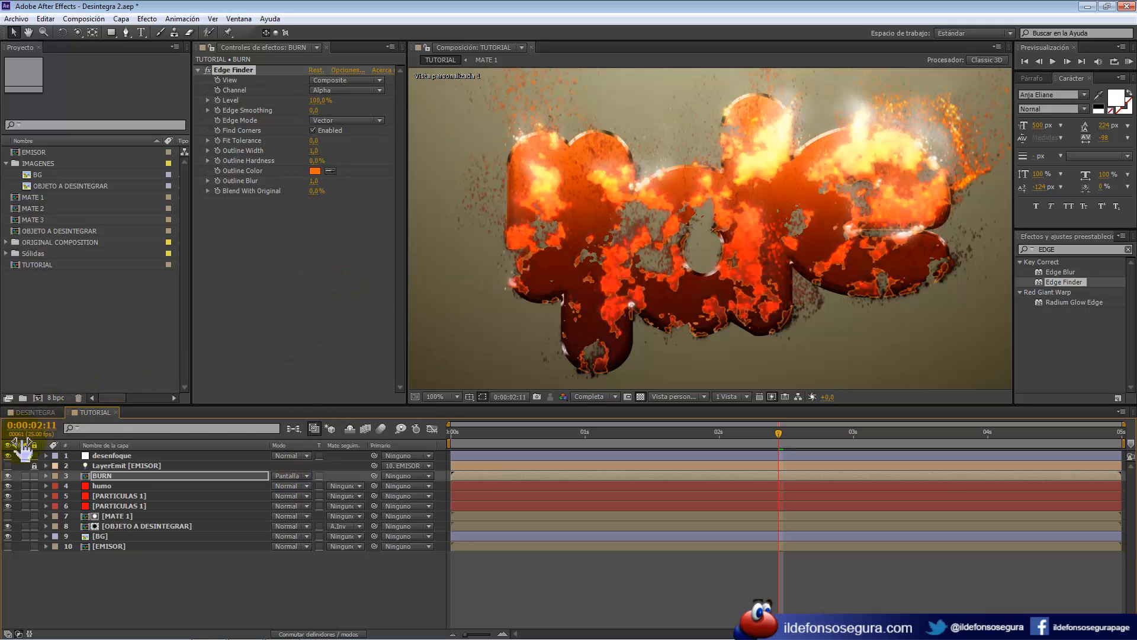
pyautogui.click(7, 476)
pyautogui.click(8, 476)
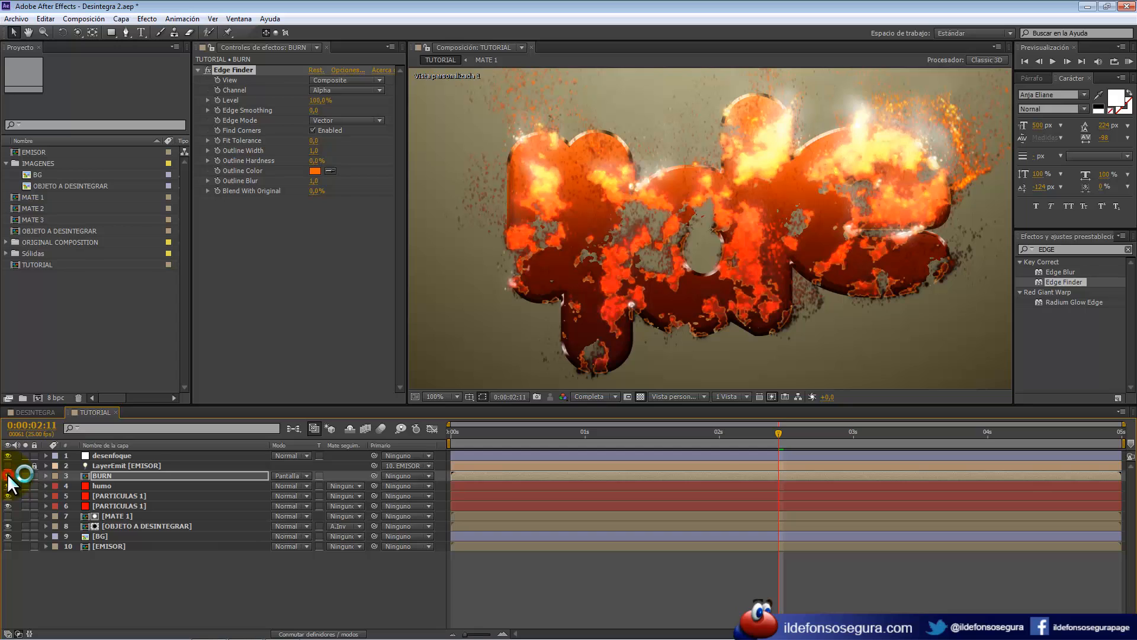
pyautogui.click(7, 475)
pyautogui.click(7, 475)
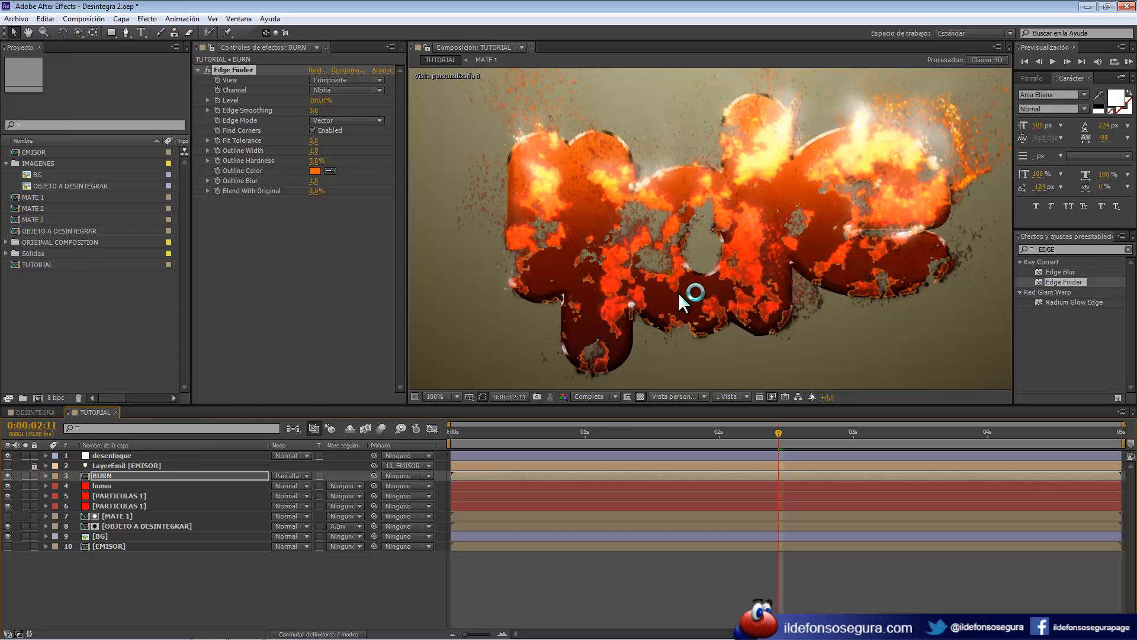
# Find the CC Vector Blur effect and apply it to the BURN layer beneath Edge Finder.
pyautogui.click(1069, 249)
pyautogui.moveTo(1069, 249); pyautogui.dragTo(1022, 239)
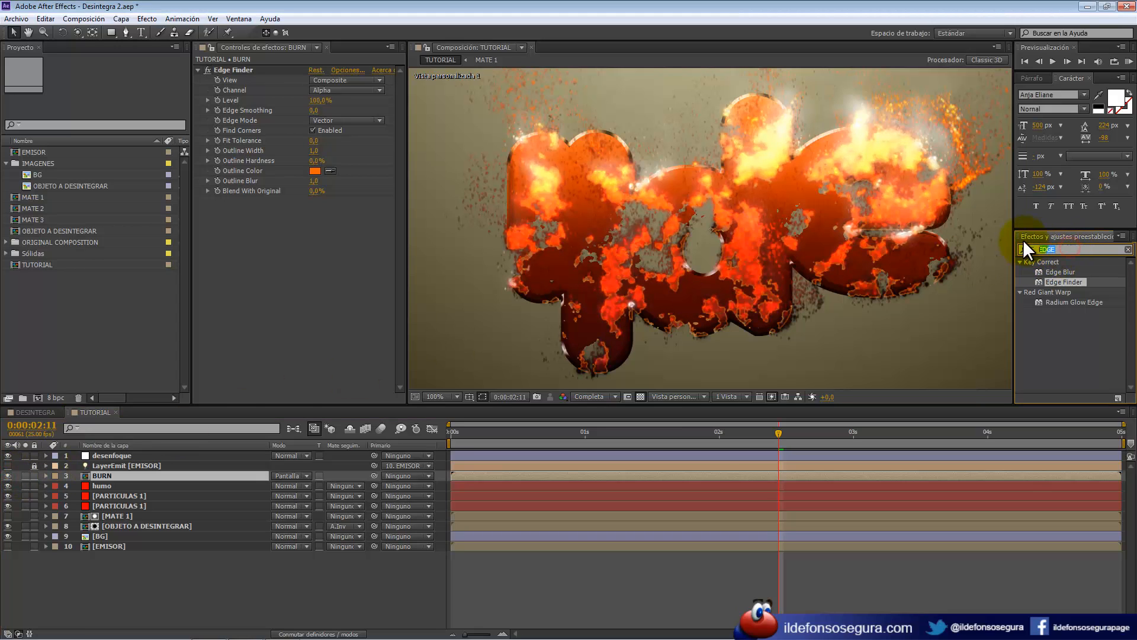
pyautogui.write('VECTOR')
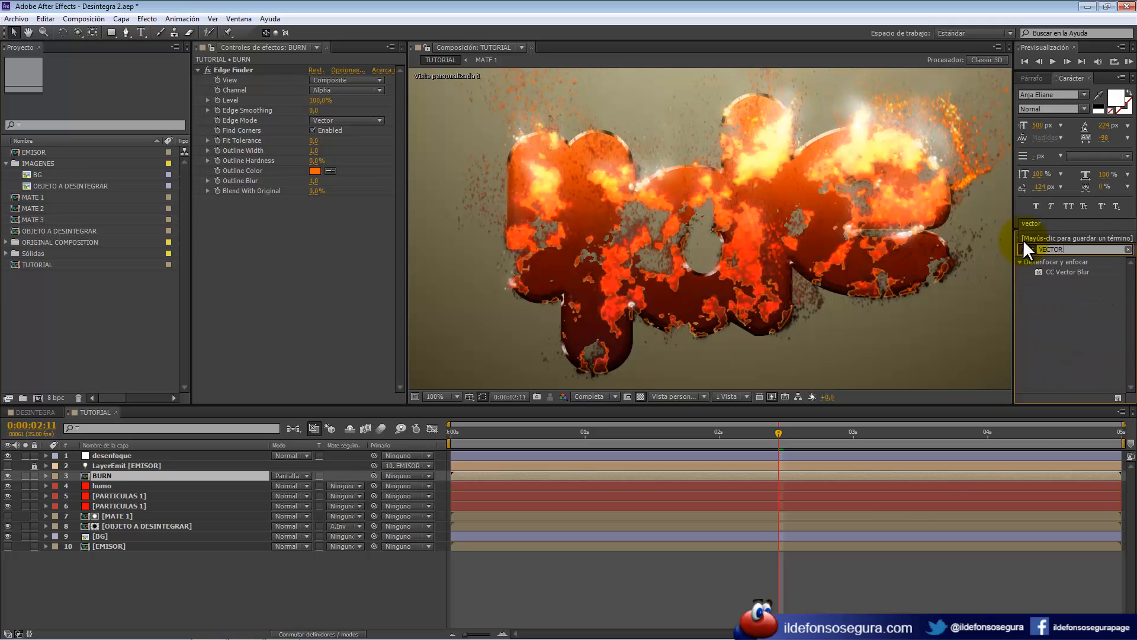
pyautogui.click(1064, 275)
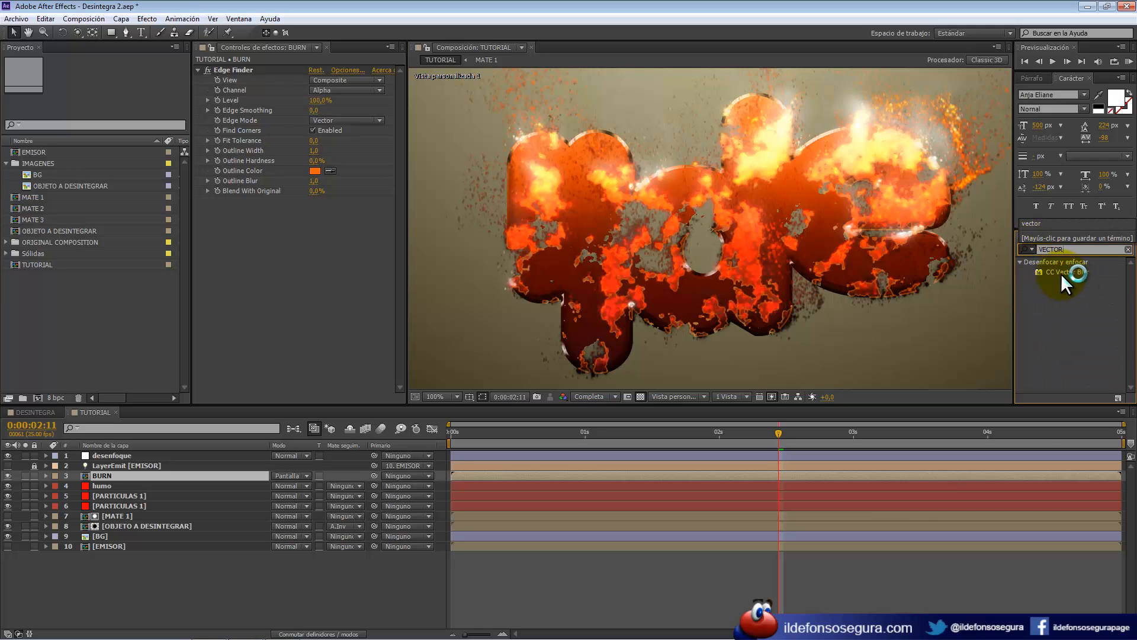
pyautogui.click(1062, 272)
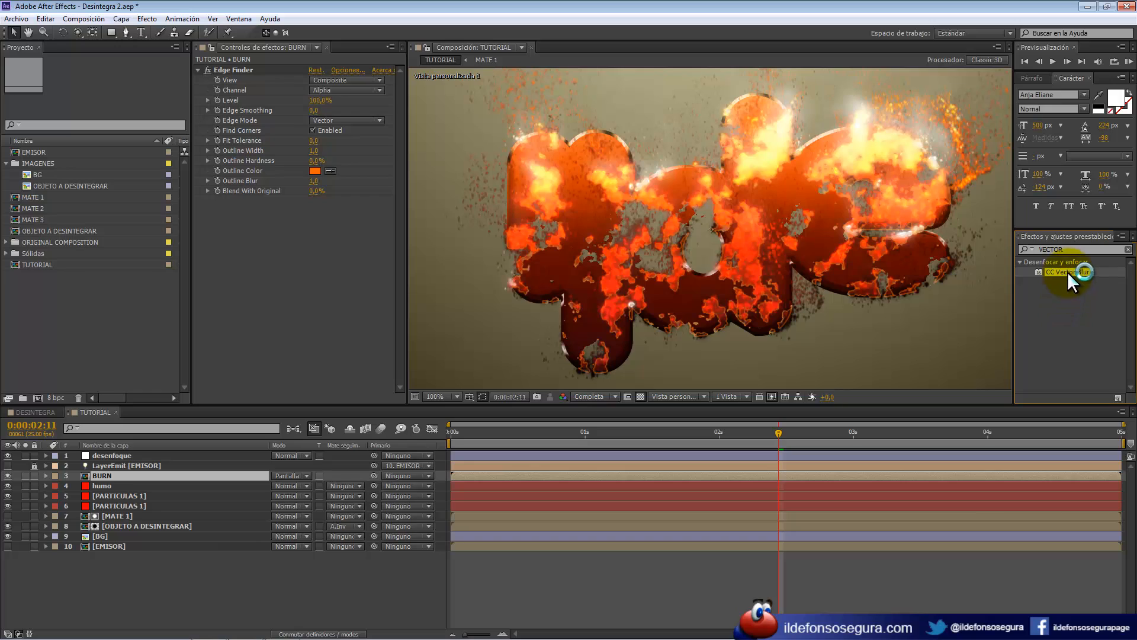
pyautogui.moveTo(1067, 272)
pyautogui.mouseDown()
pyautogui.moveTo(488, 253)
pyautogui.moveTo(321, 226)
pyautogui.mouseUp()
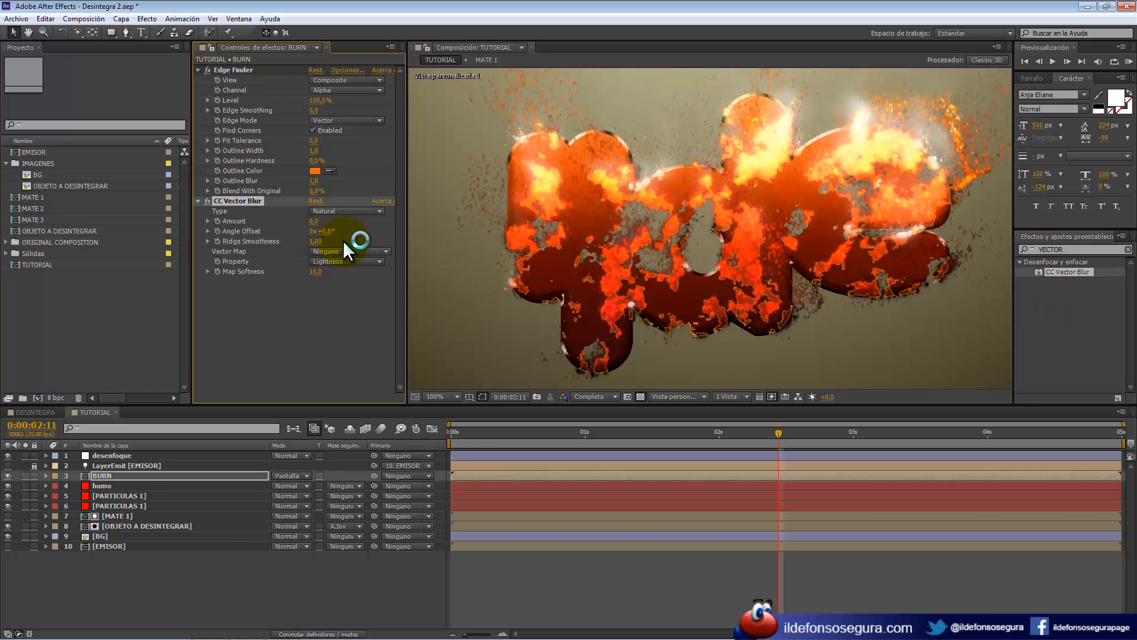
# Set CC Vector Blur's Type to Constant Length, Amount to 5 and Vector Map to the EMISOR layer.
pyautogui.click(365, 212)
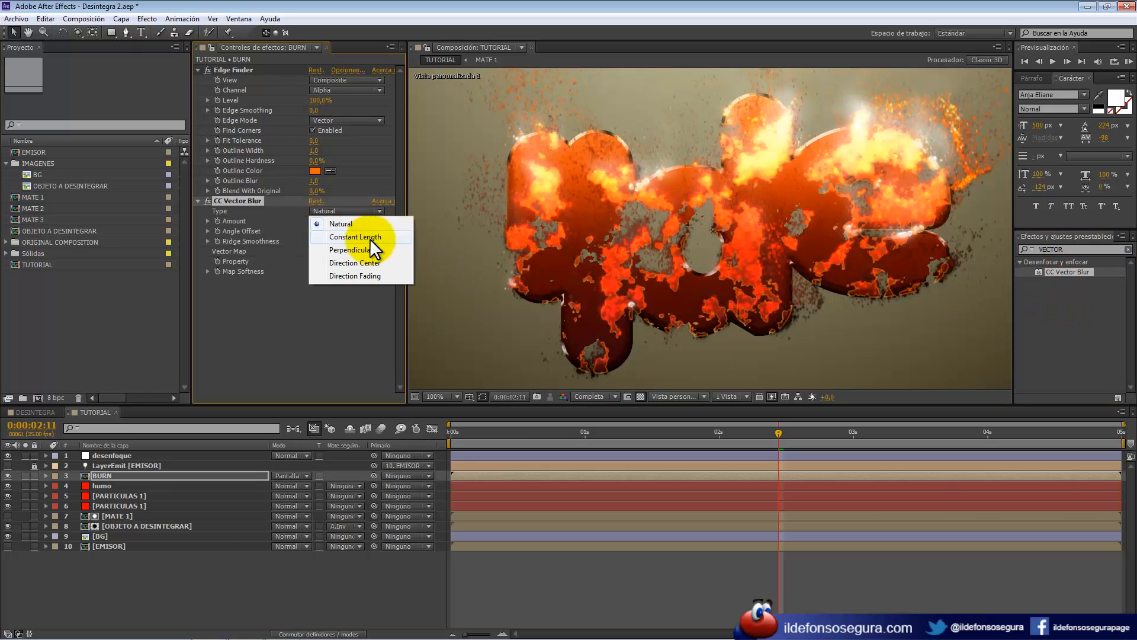
pyautogui.click(369, 237)
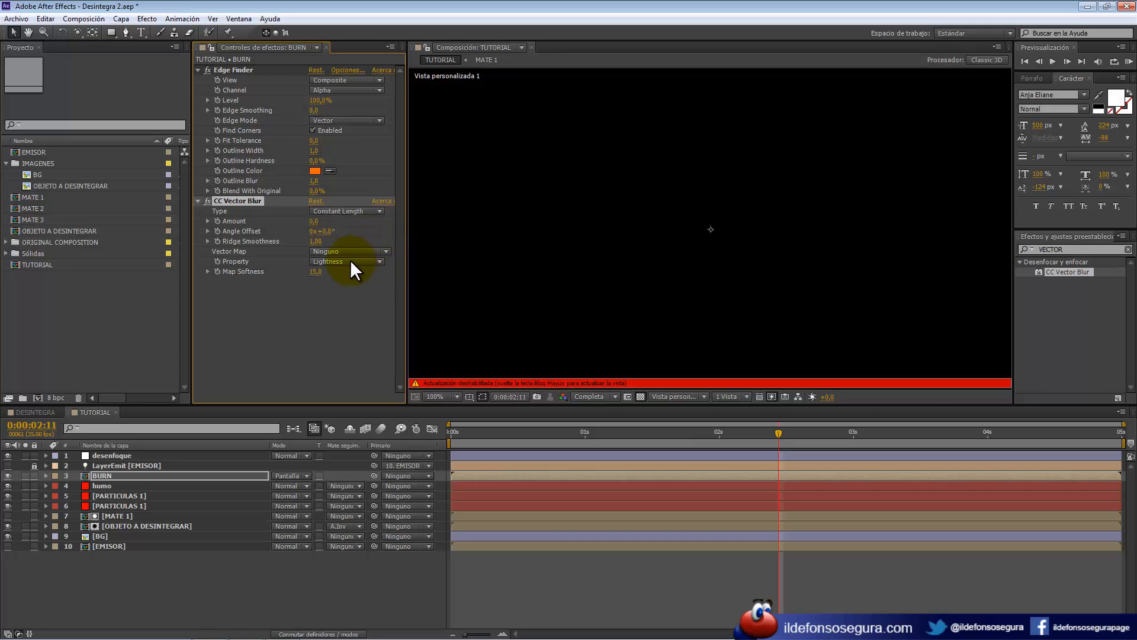
pyautogui.click(313, 222)
pyautogui.write('5')
pyautogui.press('Tab')
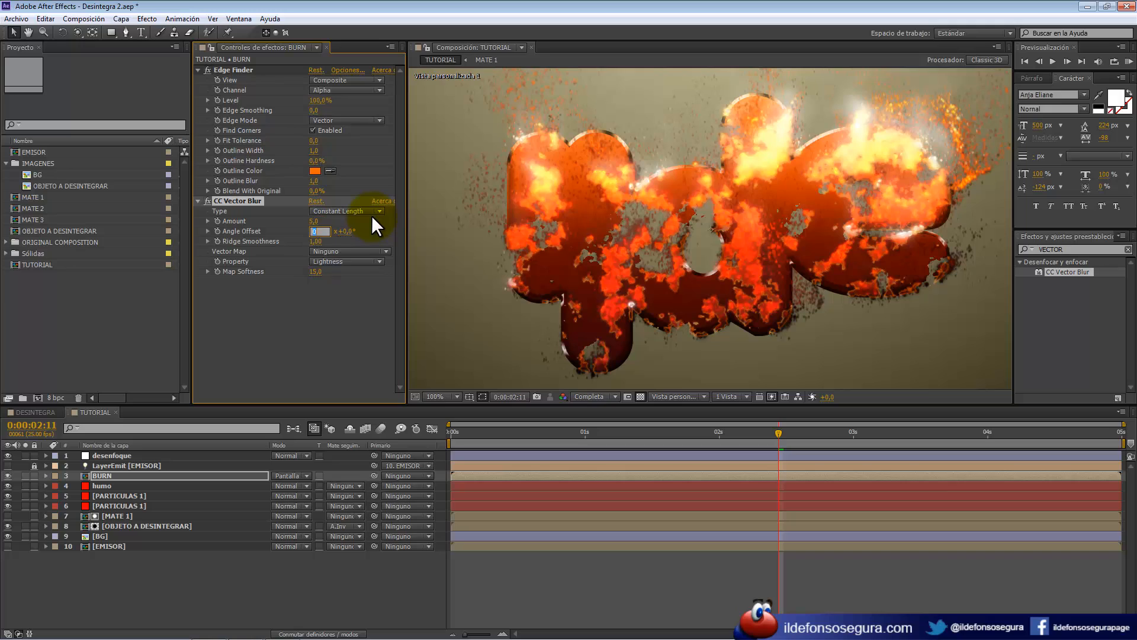
pyautogui.click(341, 251)
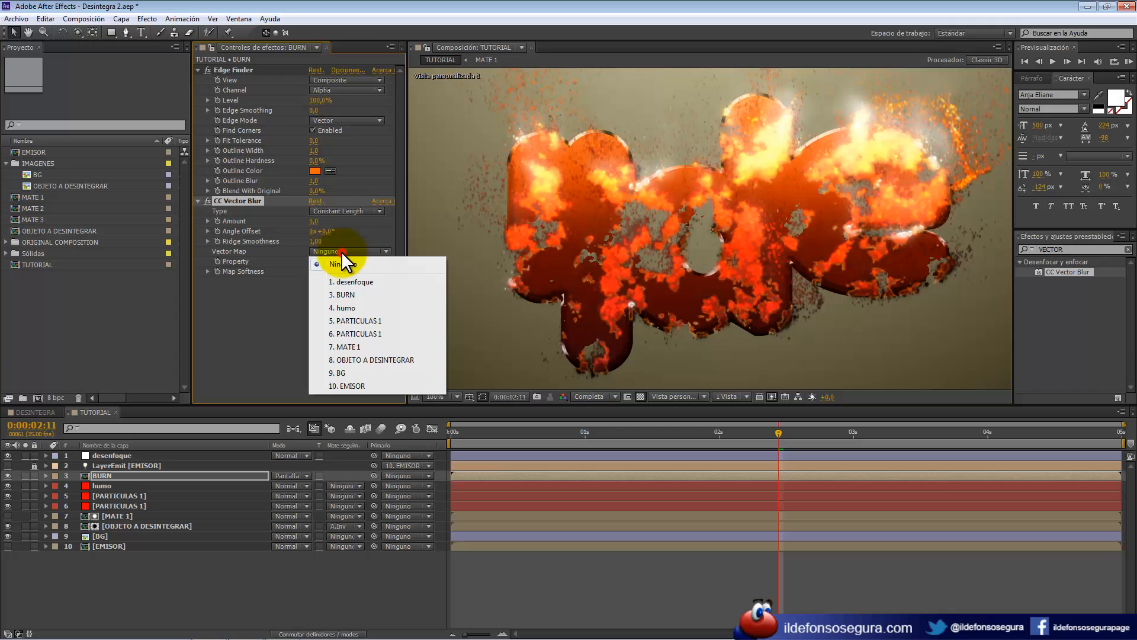
pyautogui.click(364, 385)
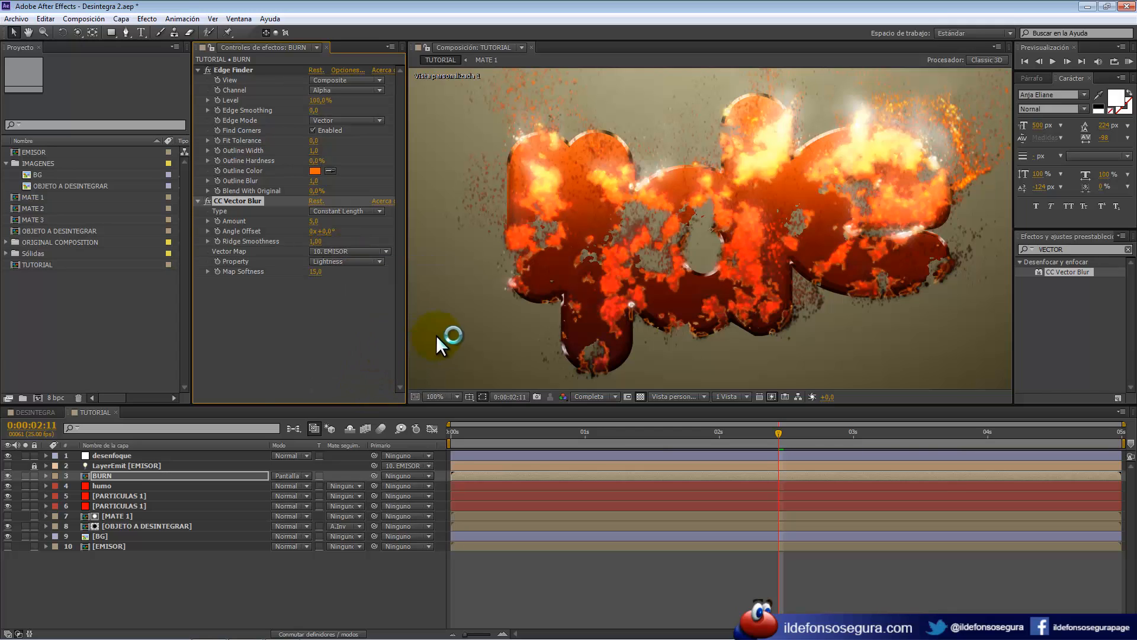
pyautogui.click(8, 475)
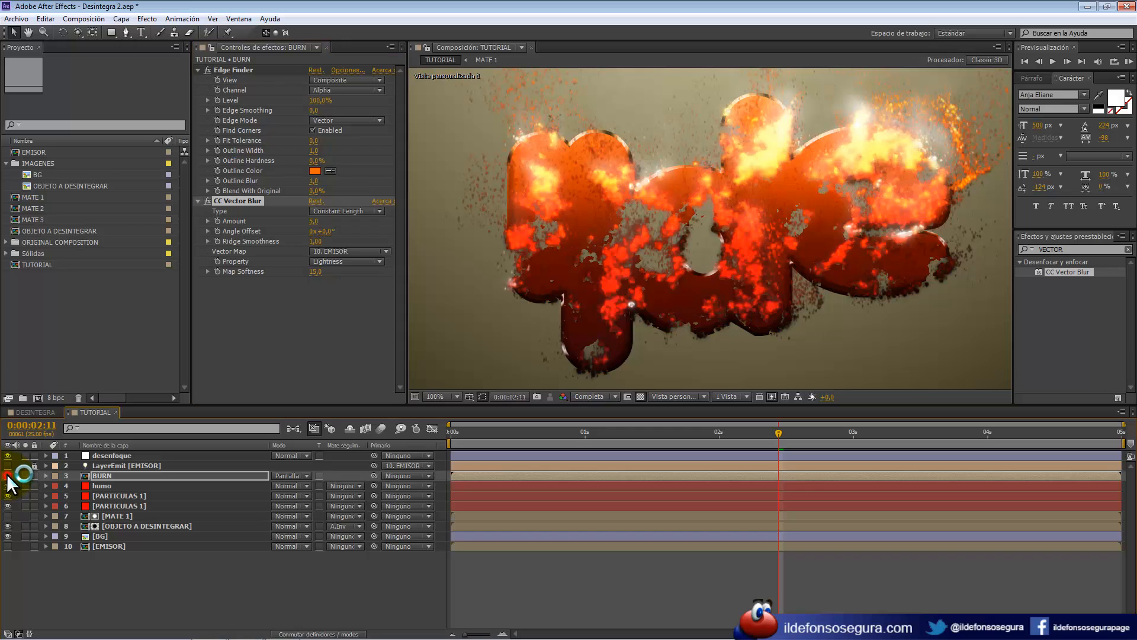
pyautogui.click(8, 476)
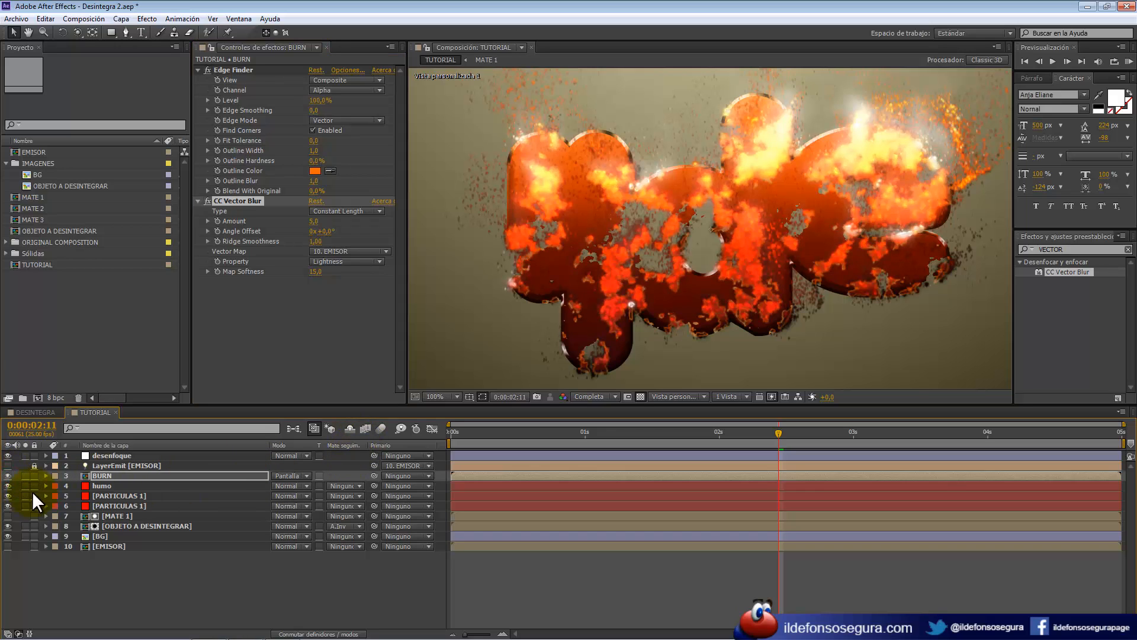
# Add a Resplandor exterior layer style to the BURN layer and set its opacity to 15%.
pyautogui.rightClick(123, 471)
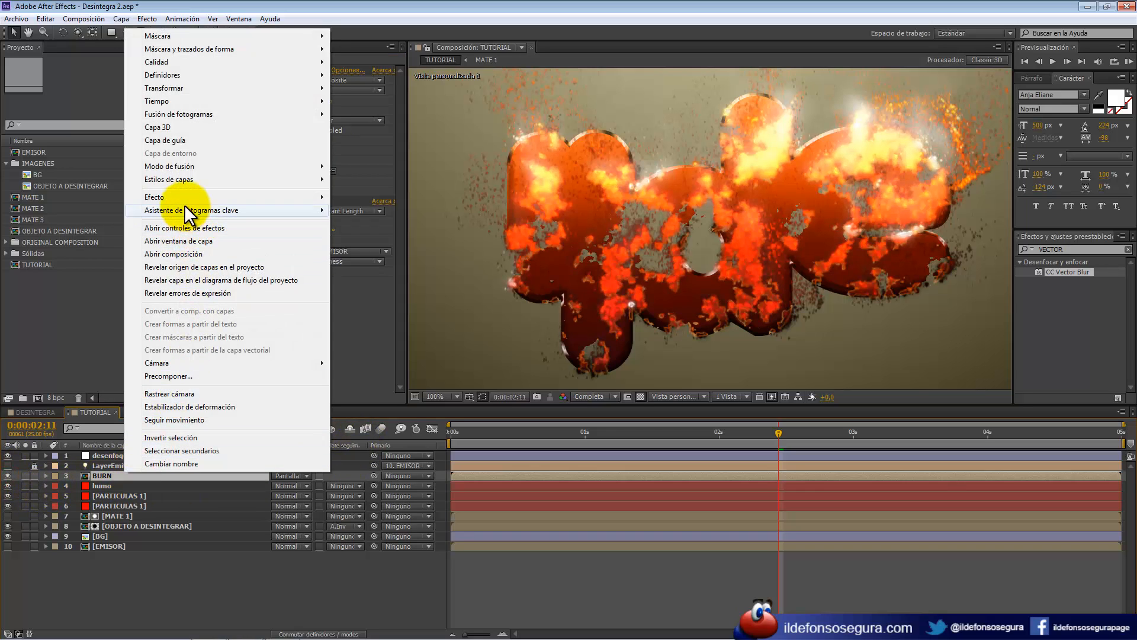
pyautogui.moveTo(190, 180)
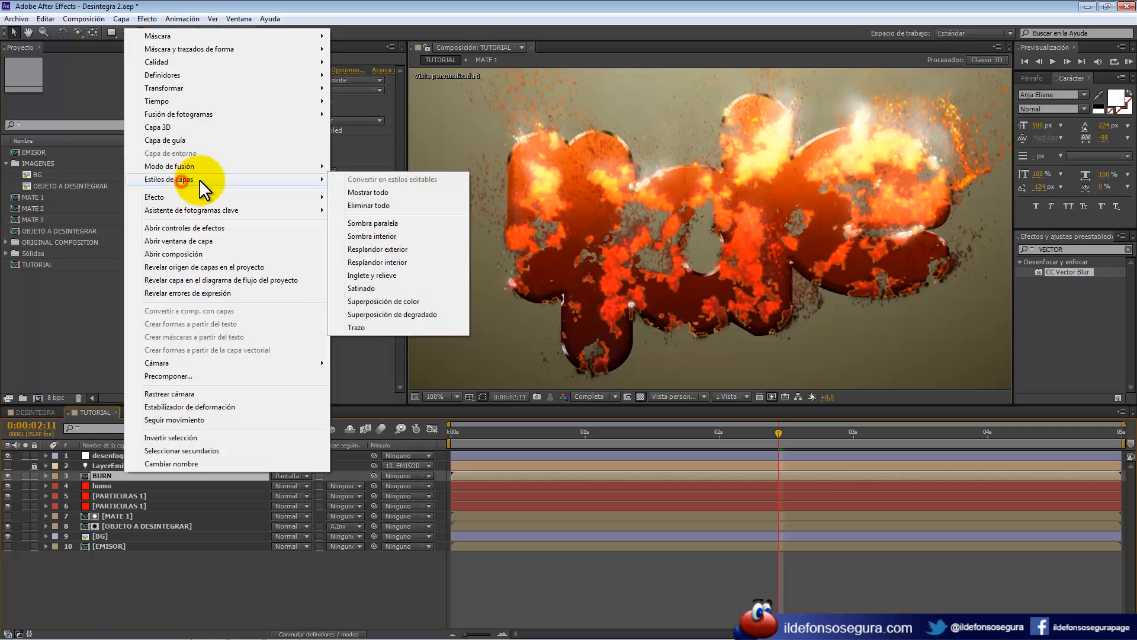
pyautogui.click(406, 250)
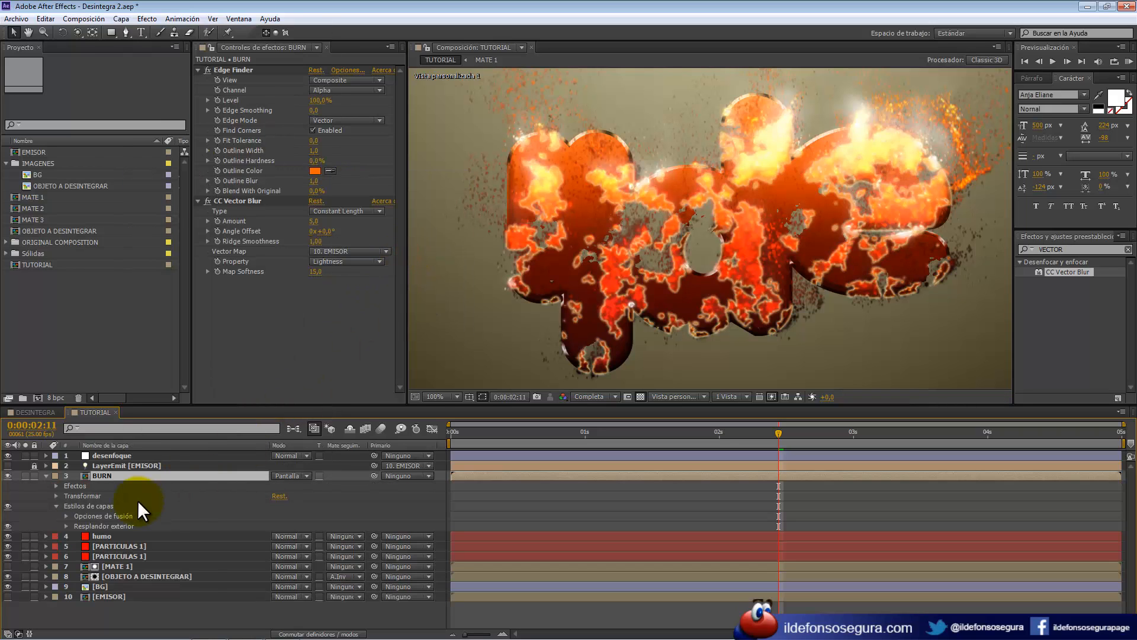
pyautogui.click(67, 523)
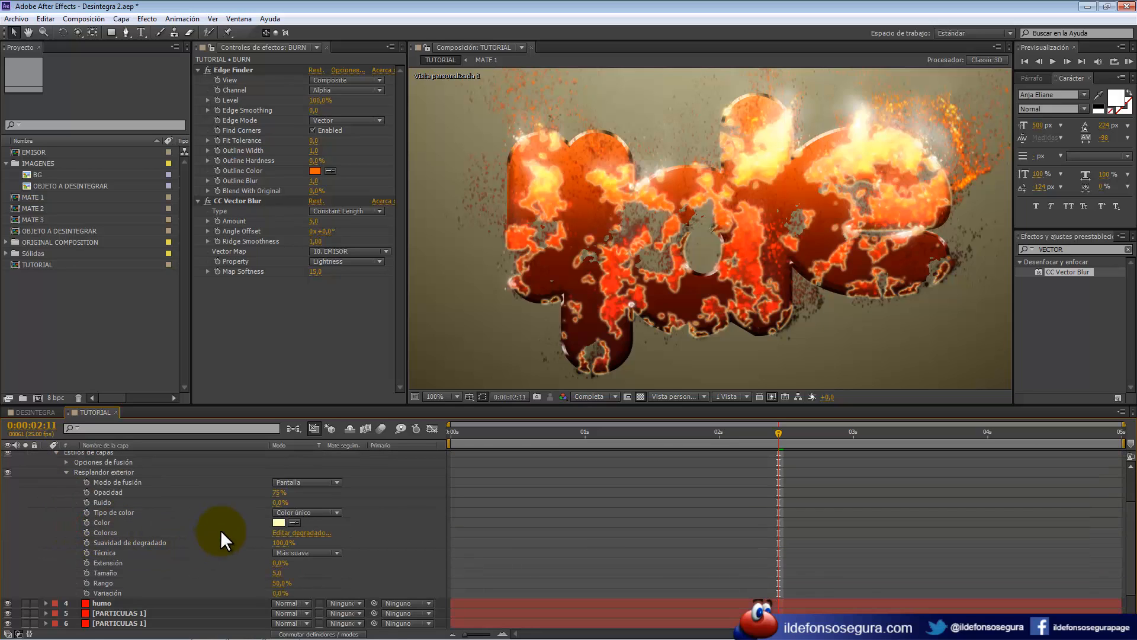
pyautogui.click(277, 492)
pyautogui.write('15')
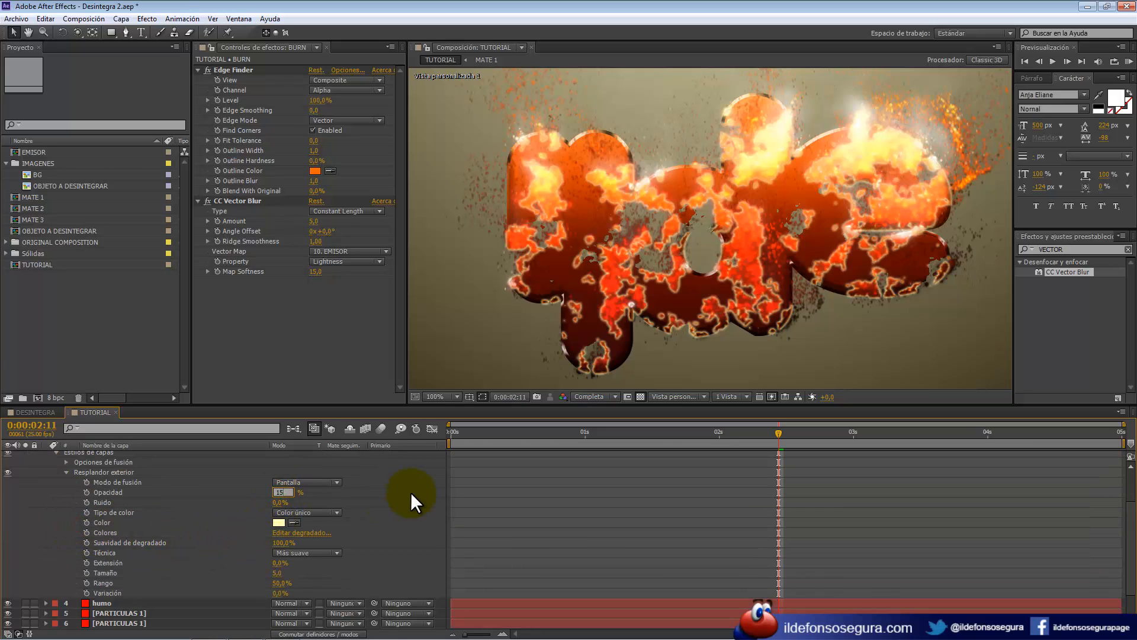
pyautogui.press('Tab')
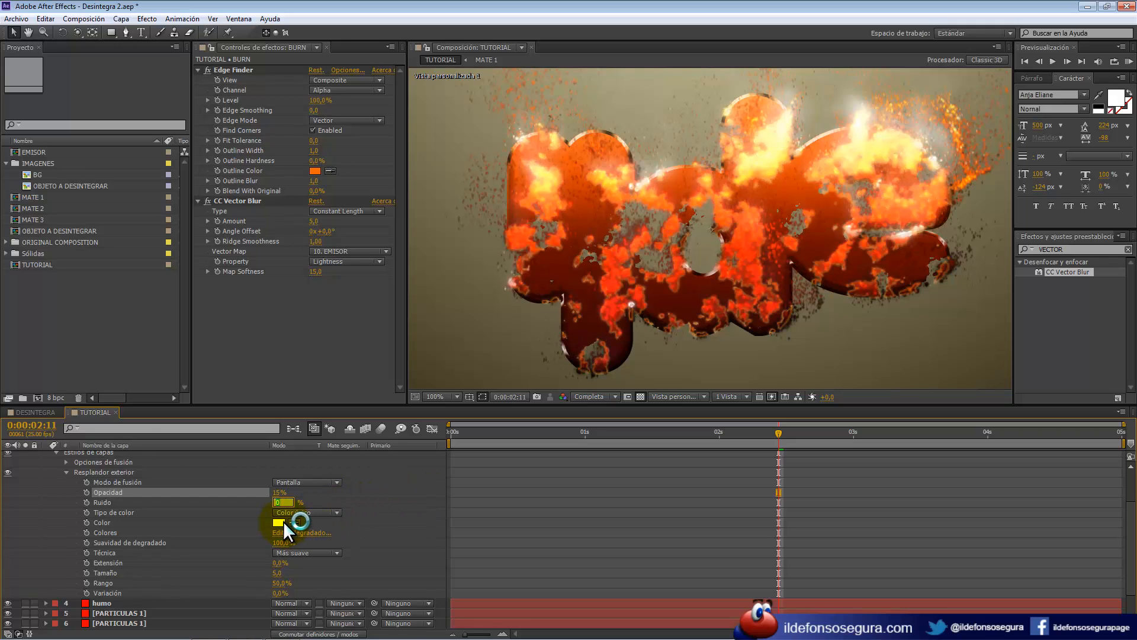
# Change the outer glow's color to yellow-orange FFC600.
pyautogui.click(279, 522)
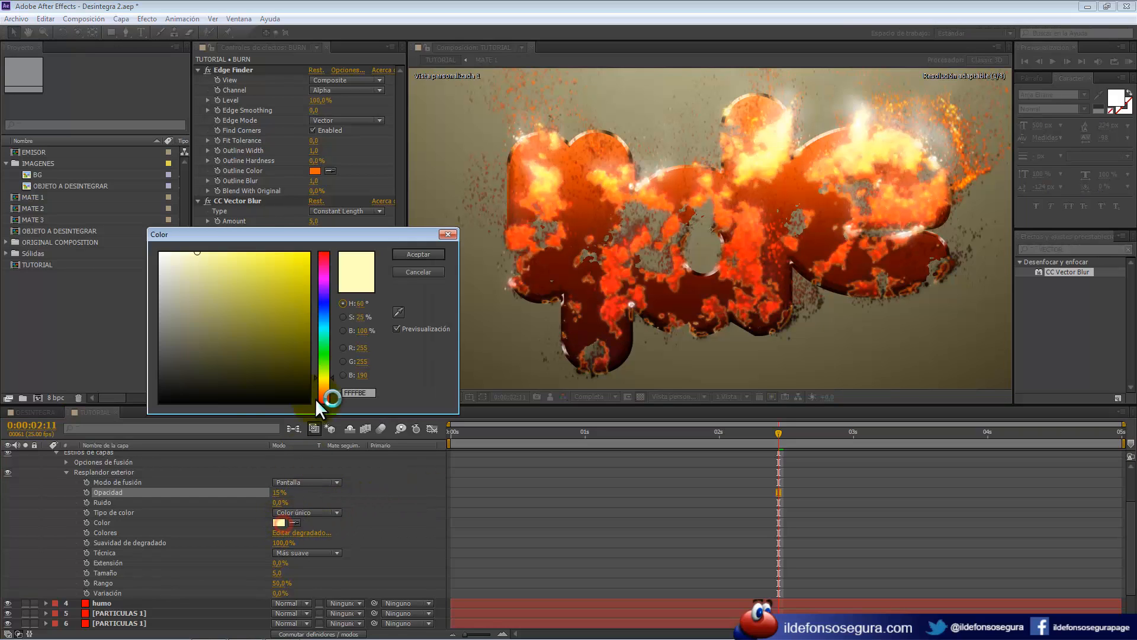
pyautogui.moveTo(309, 326); pyautogui.dragTo(348, 259)
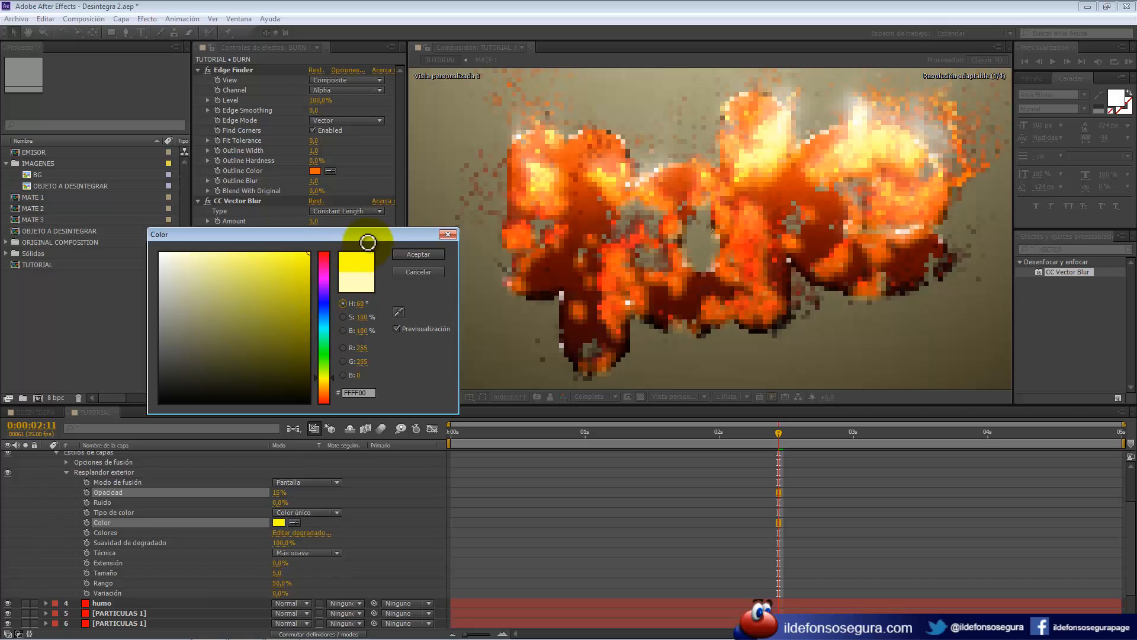
pyautogui.moveTo(332, 374); pyautogui.dragTo(334, 382)
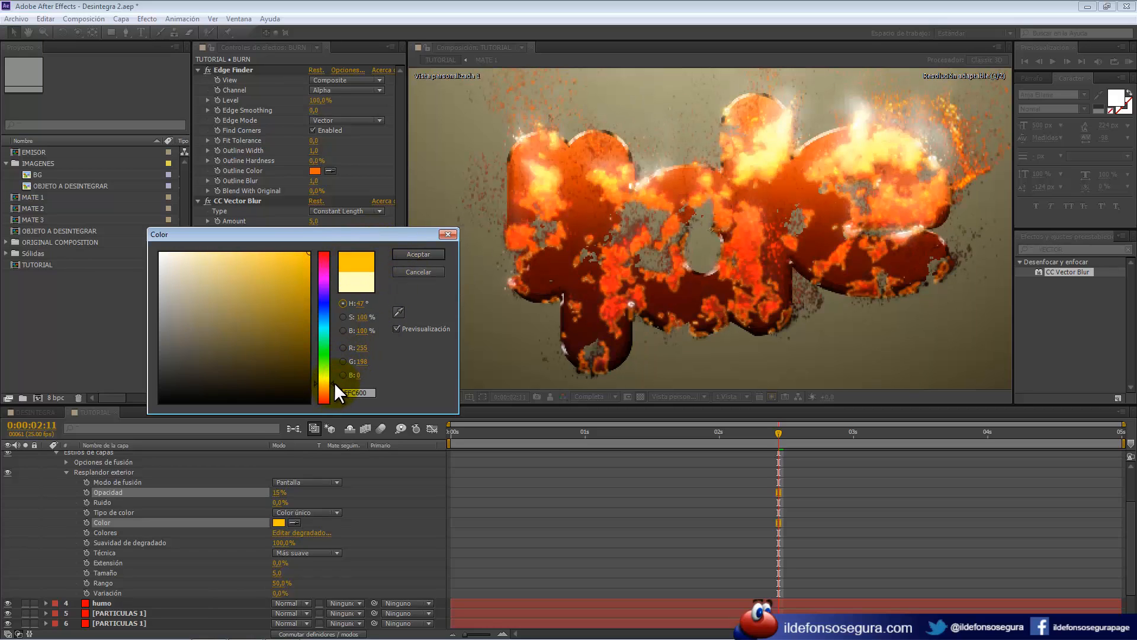
pyautogui.click(408, 253)
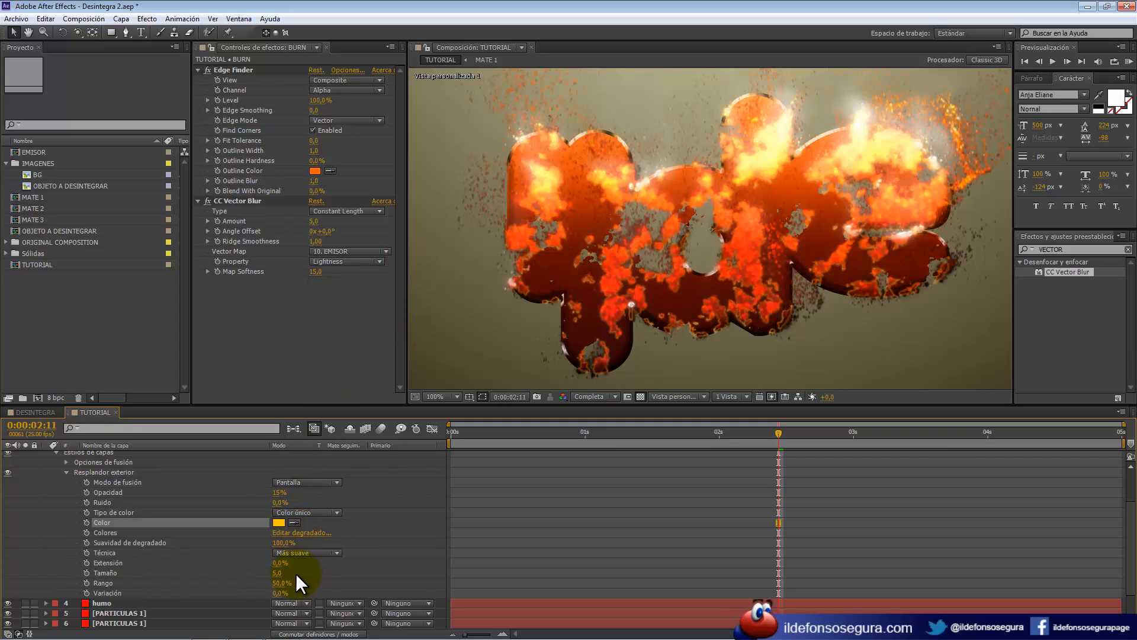
# Set the outer glow's size to 15, compare the result with the glow off and on, and collapse the BURN layer.
pyautogui.click(273, 573)
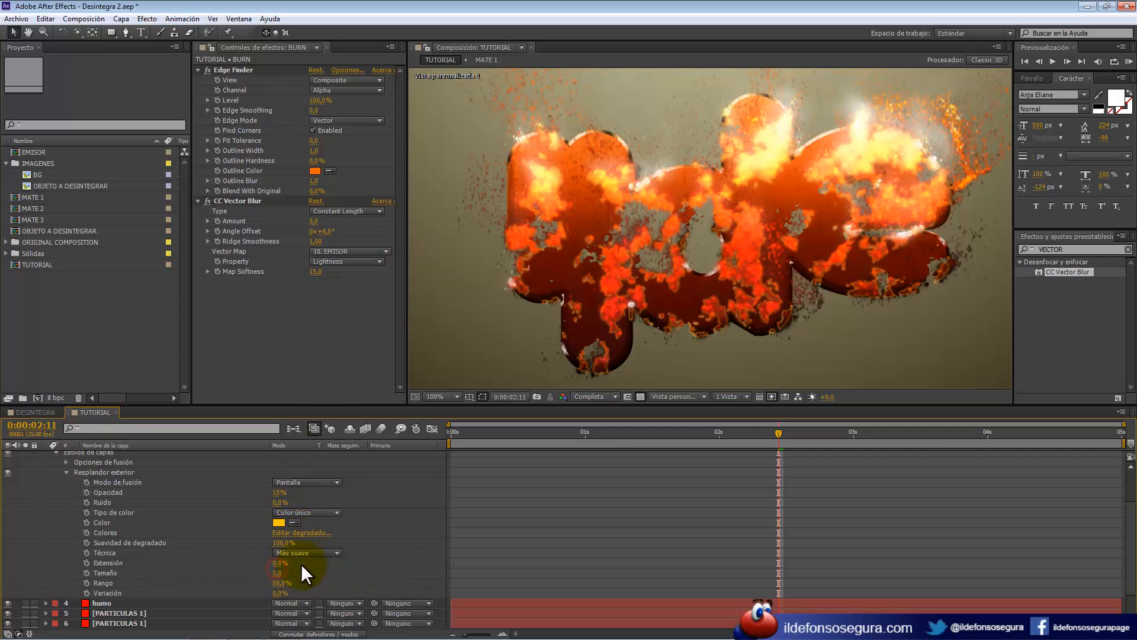
pyautogui.click(277, 572)
pyautogui.write('15')
pyautogui.press('Return')
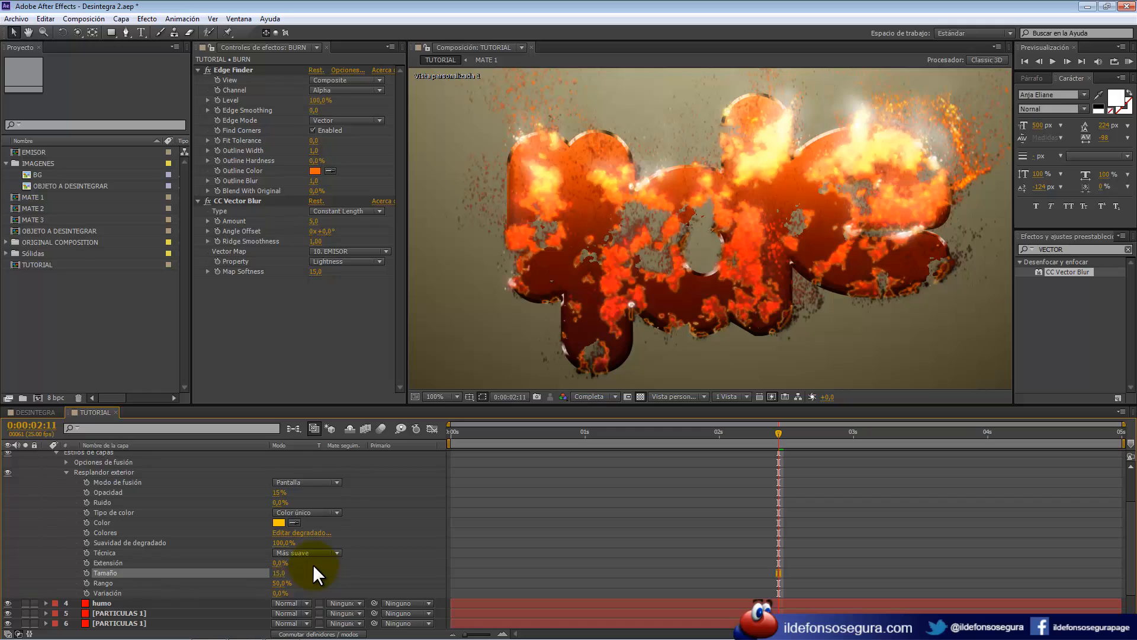
pyautogui.click(7, 473)
pyautogui.click(7, 473)
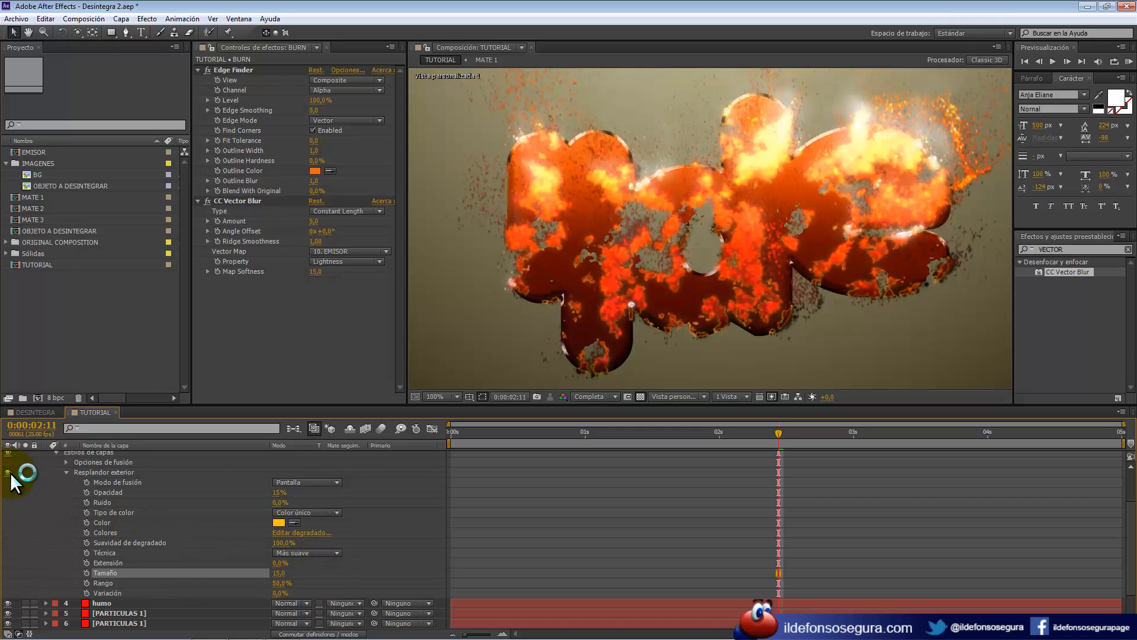
pyautogui.scroll(3, 97, 497)
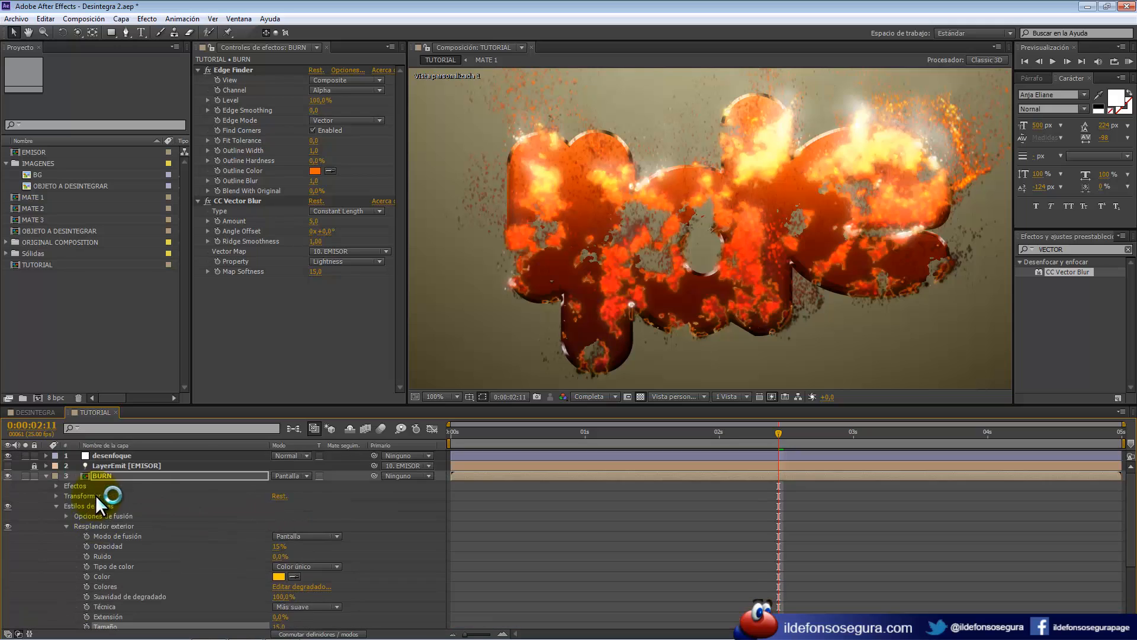
pyautogui.click(46, 476)
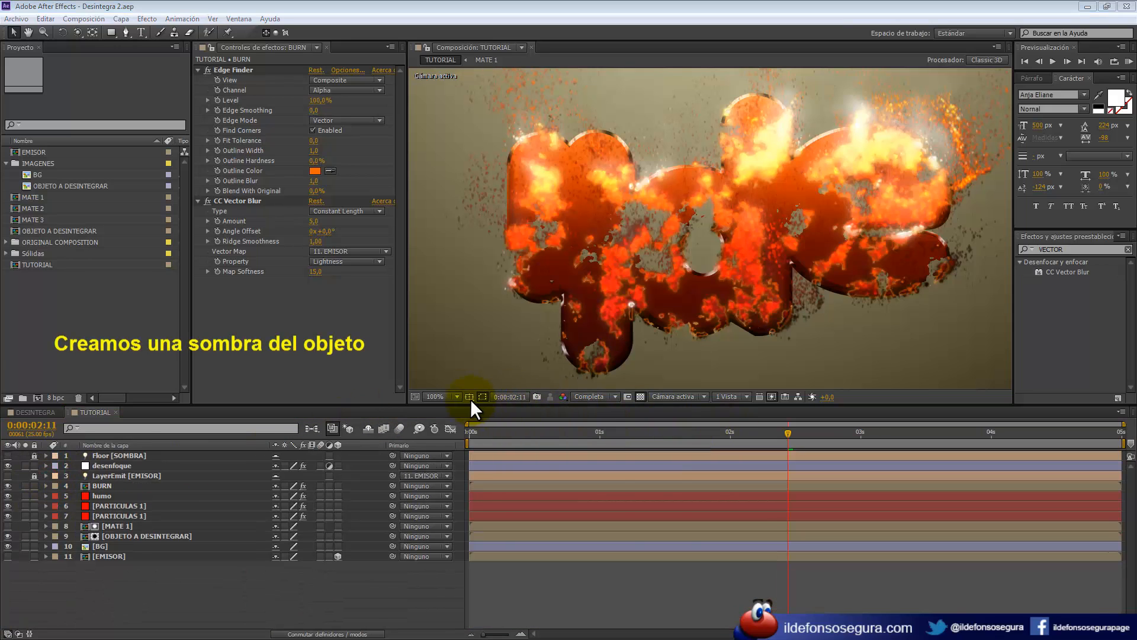
# Precompose the MATE 1 and OBJETO A DESINTEGRAR layers together into a new composition named PPAL.
pyautogui.click(456, 400)
pyautogui.click(456, 410)
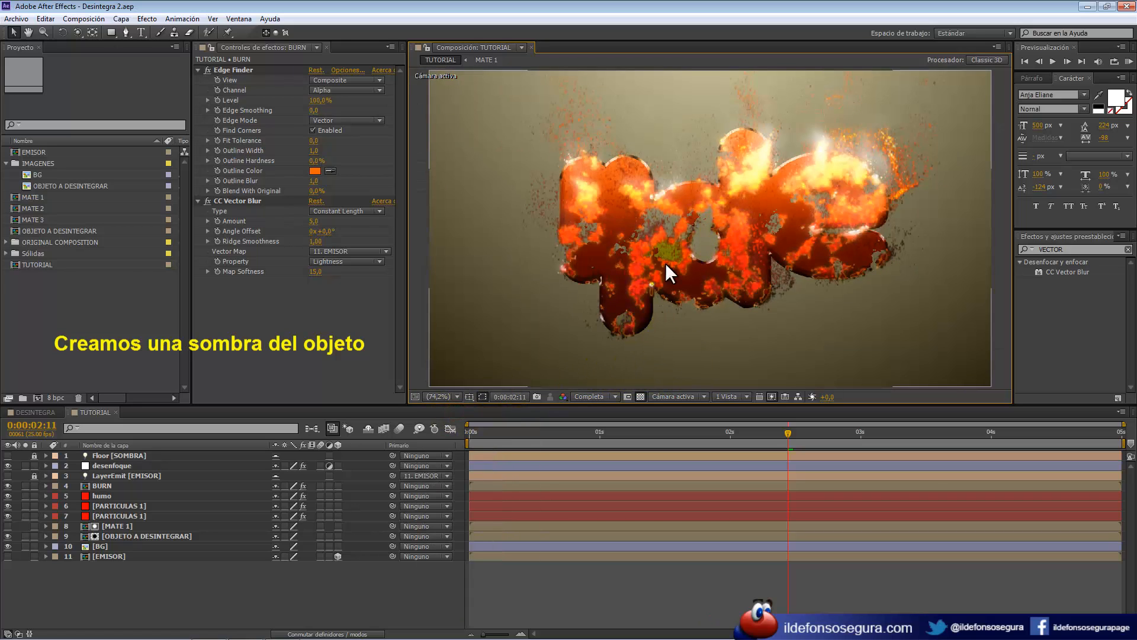
pyautogui.moveTo(659, 258); pyautogui.dragTo(659, 290)
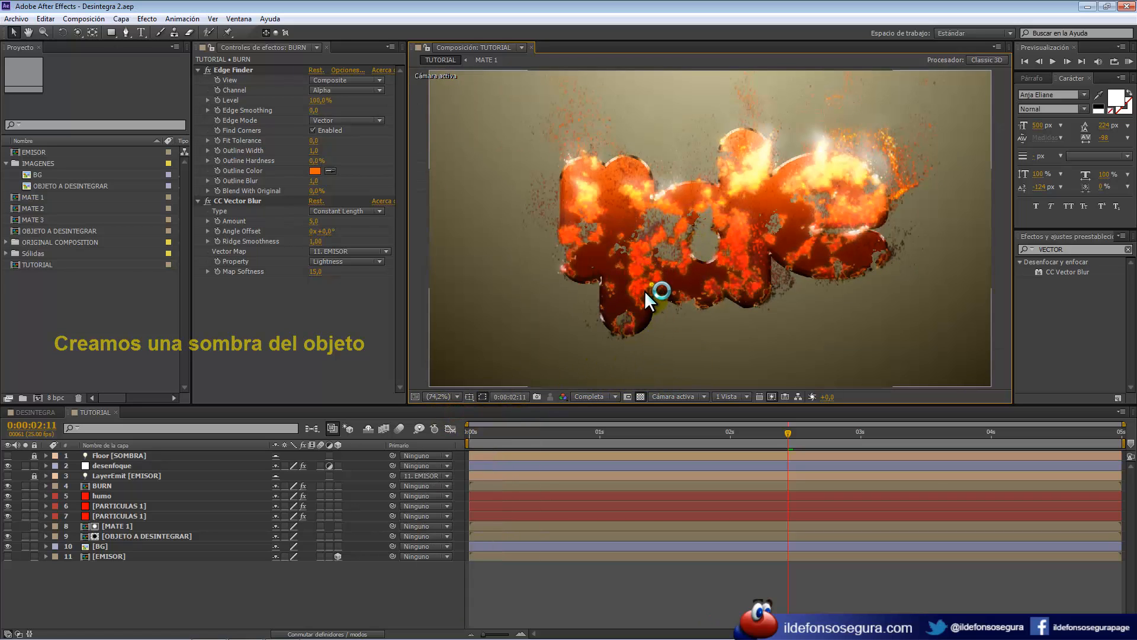
pyautogui.click(122, 526)
pyautogui.keyDown('shift'); pyautogui.click(129, 534); pyautogui.keyUp('shift')
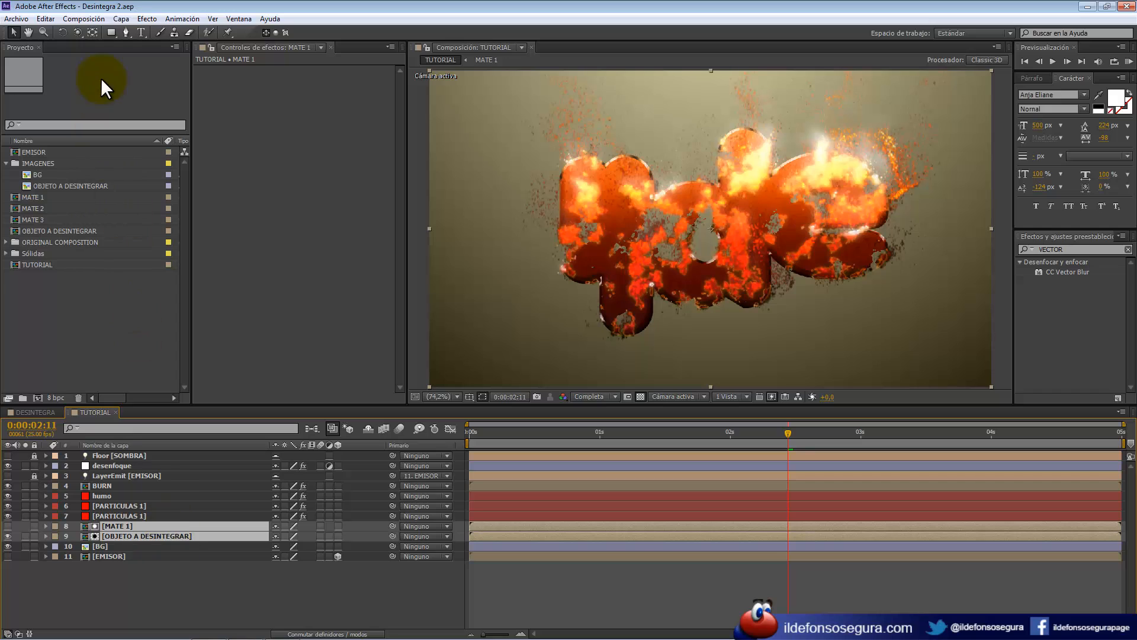
pyautogui.click(121, 19)
pyautogui.click(172, 451)
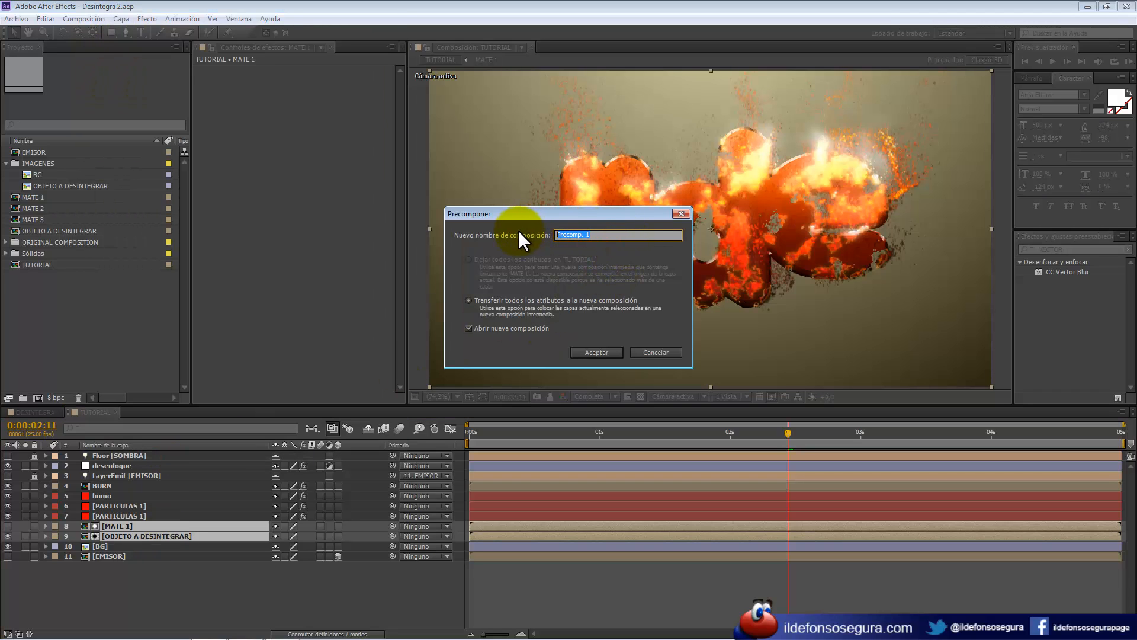
pyautogui.write('PPAL')
pyautogui.press('Return')
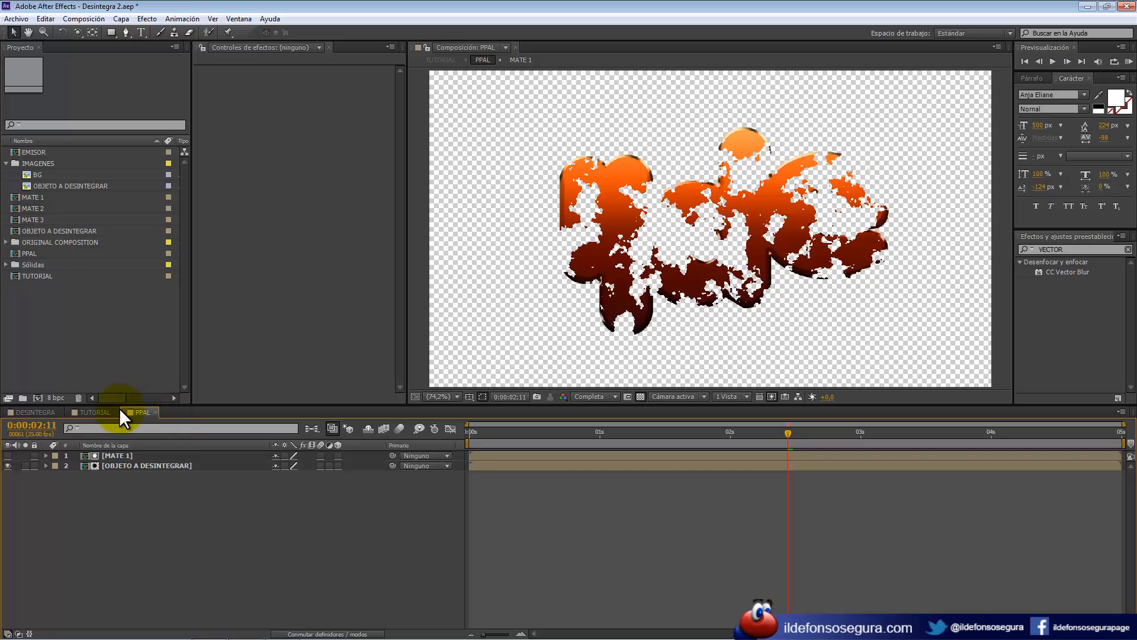
# In the TUTORIAL composition, duplicate the PPAL layer and rename the lower copy SOMBRA.
pyautogui.click(101, 411)
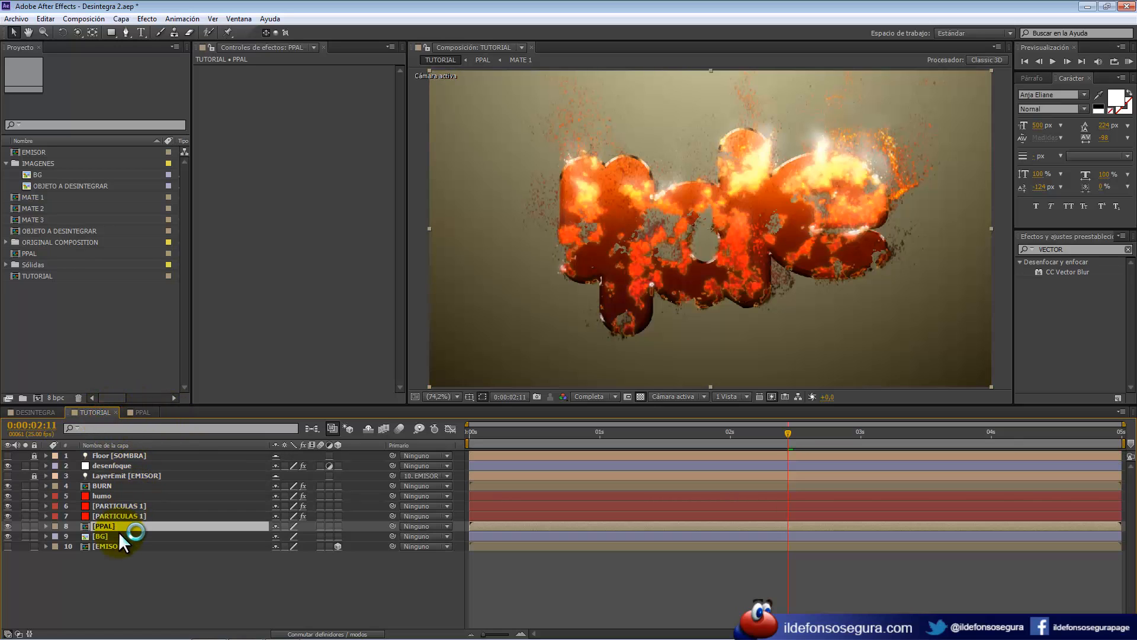
pyautogui.hotkey('ctrl', 'd')
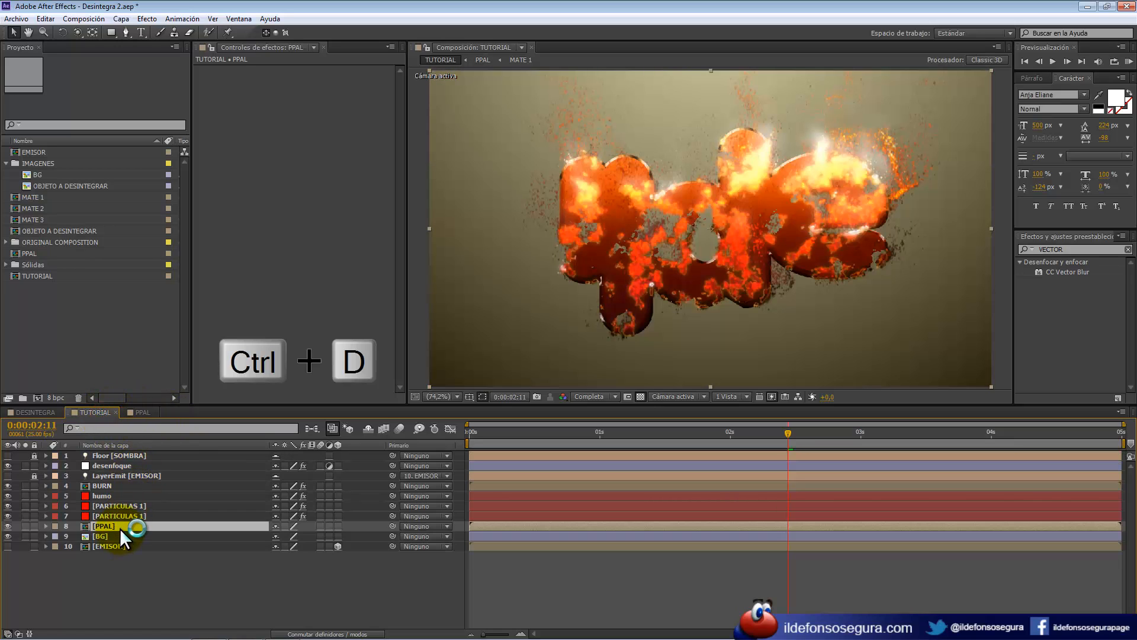
pyautogui.click(123, 532)
pyautogui.press('Return')
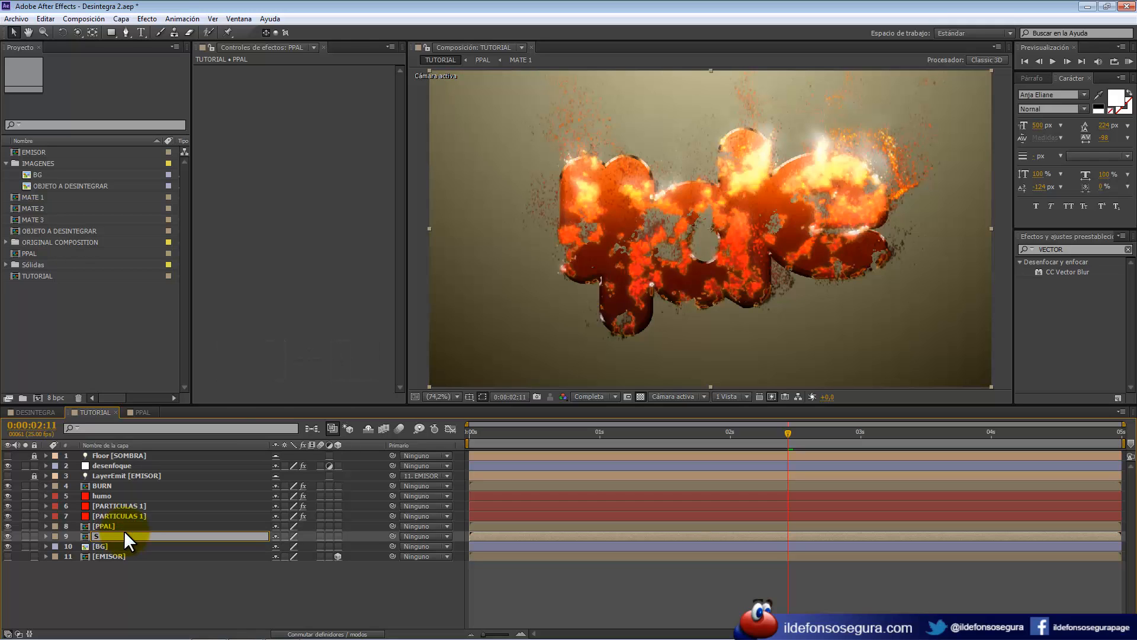
pyautogui.write('SOMBRA')
pyautogui.press('Return')
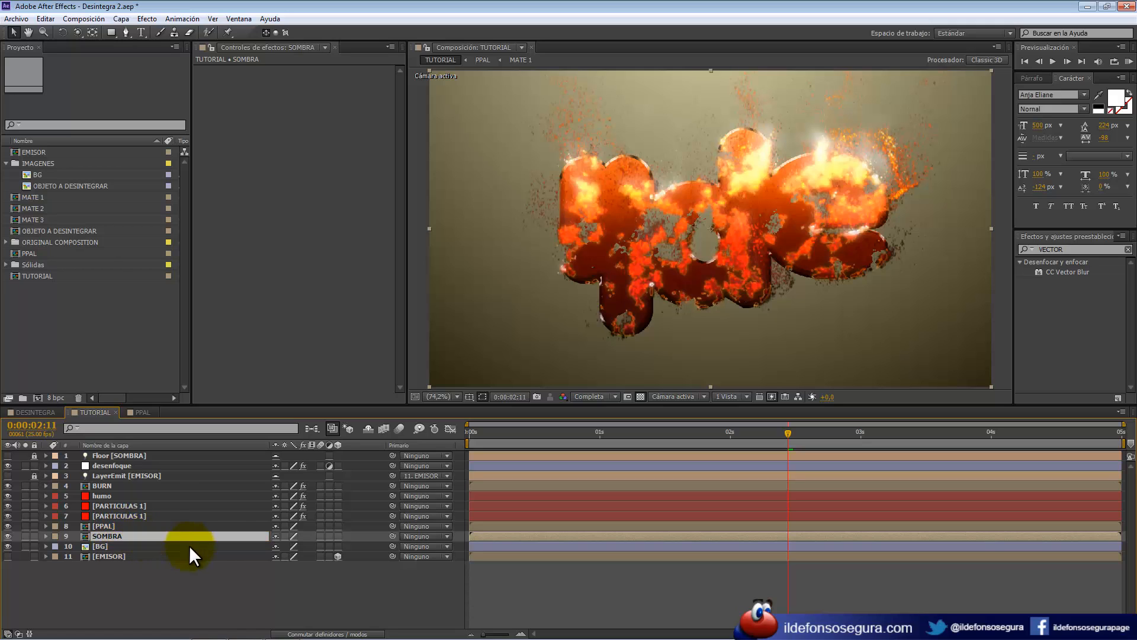
# Make the SOMBRA layer 3D and tilt it about 103° around its X axis.
pyautogui.click(337, 536)
pyautogui.press('capslock')
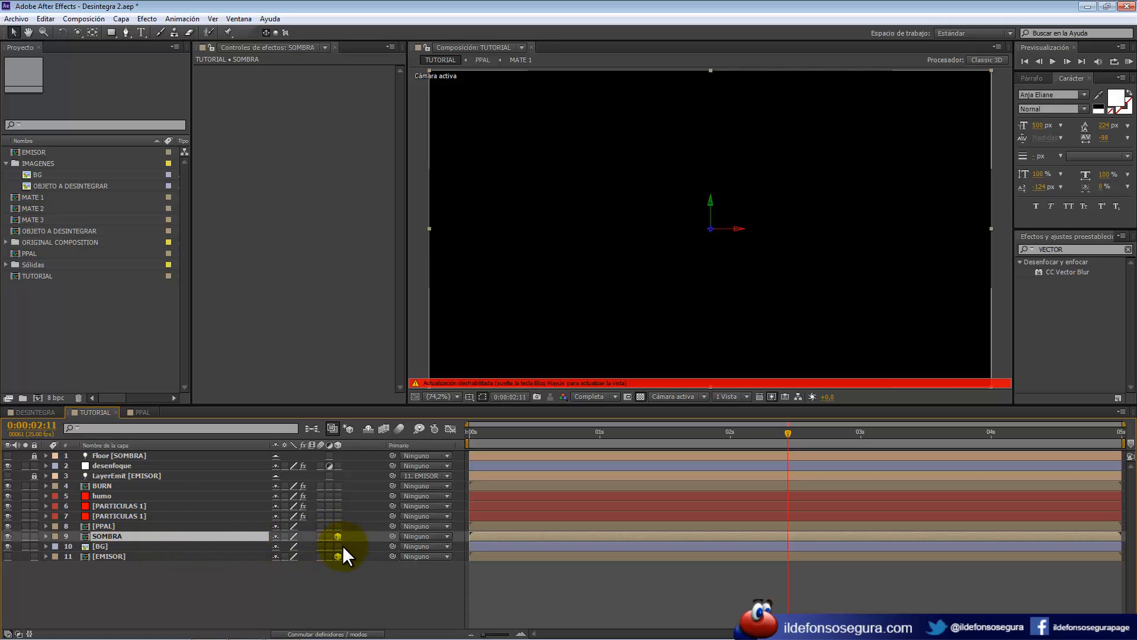
pyautogui.press('capslock')
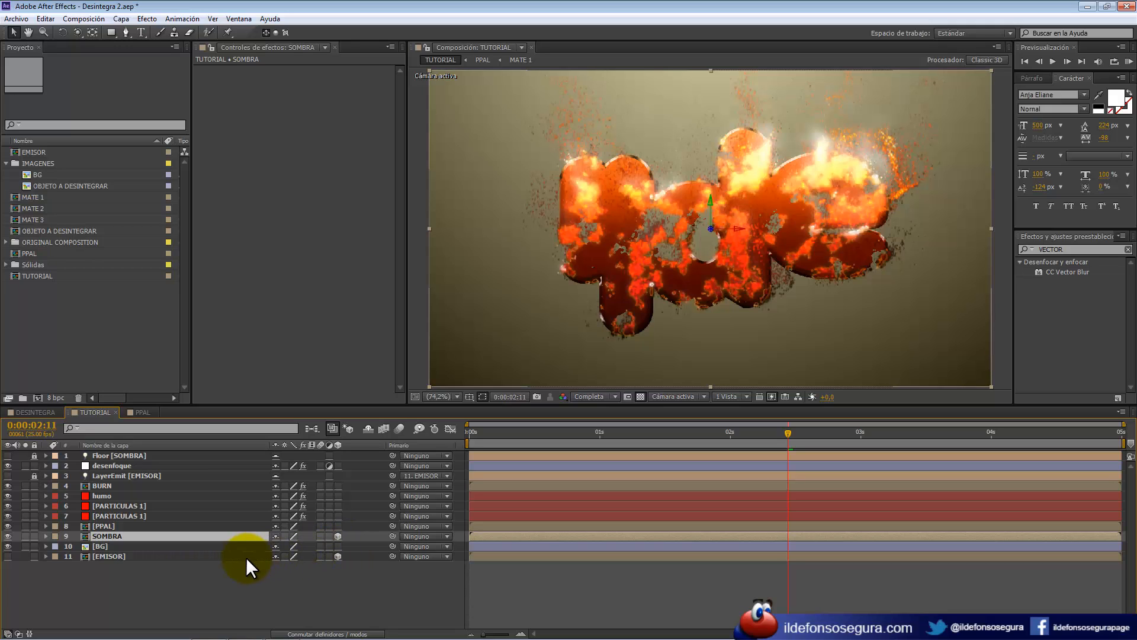
pyautogui.press('r')
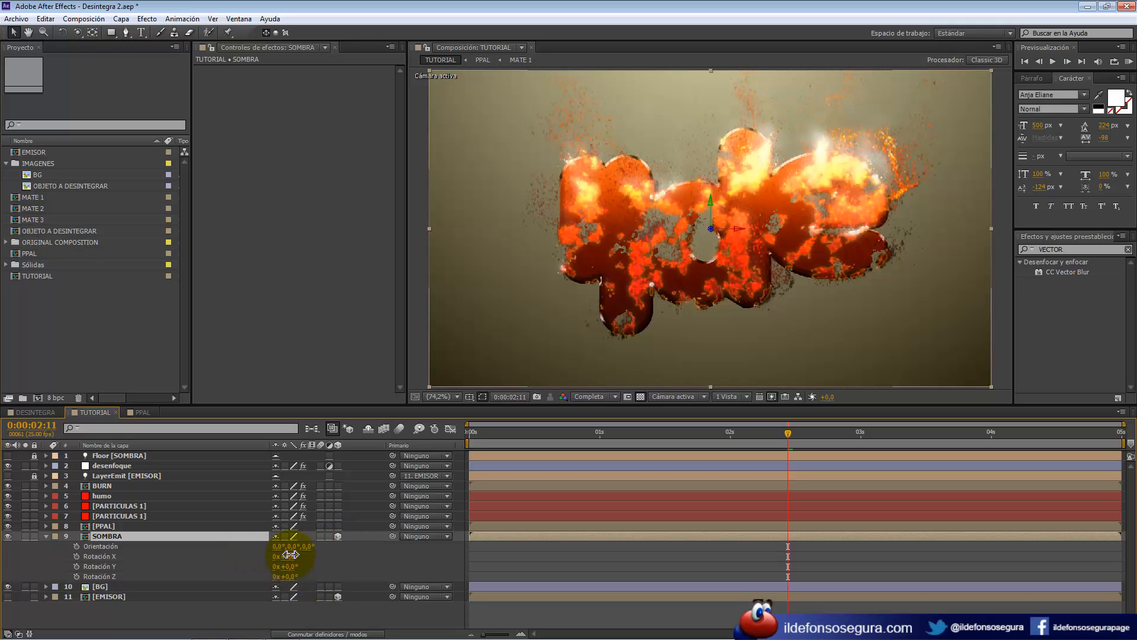
pyautogui.moveTo(286, 556); pyautogui.dragTo(330, 533)
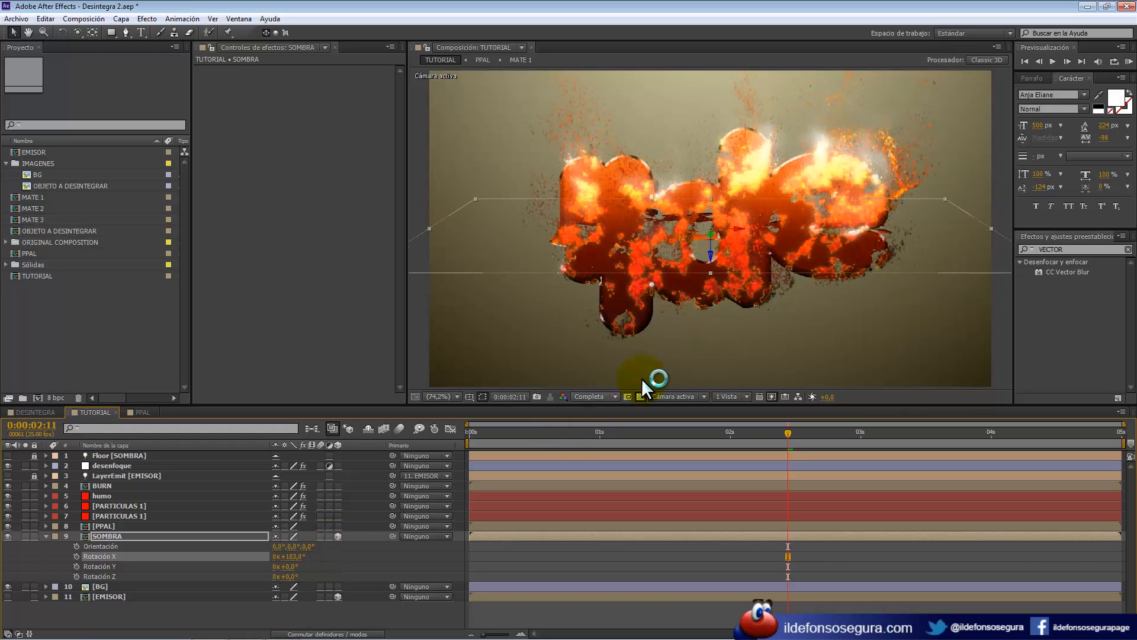
# Lower the SOMBRA layer beneath the text, adjusting its X rotation to 95° and squashing its height into a flatter floor shadow.
pyautogui.scroll(-1, 702, 254)
pyautogui.moveTo(703, 255); pyautogui.dragTo(718, 350)
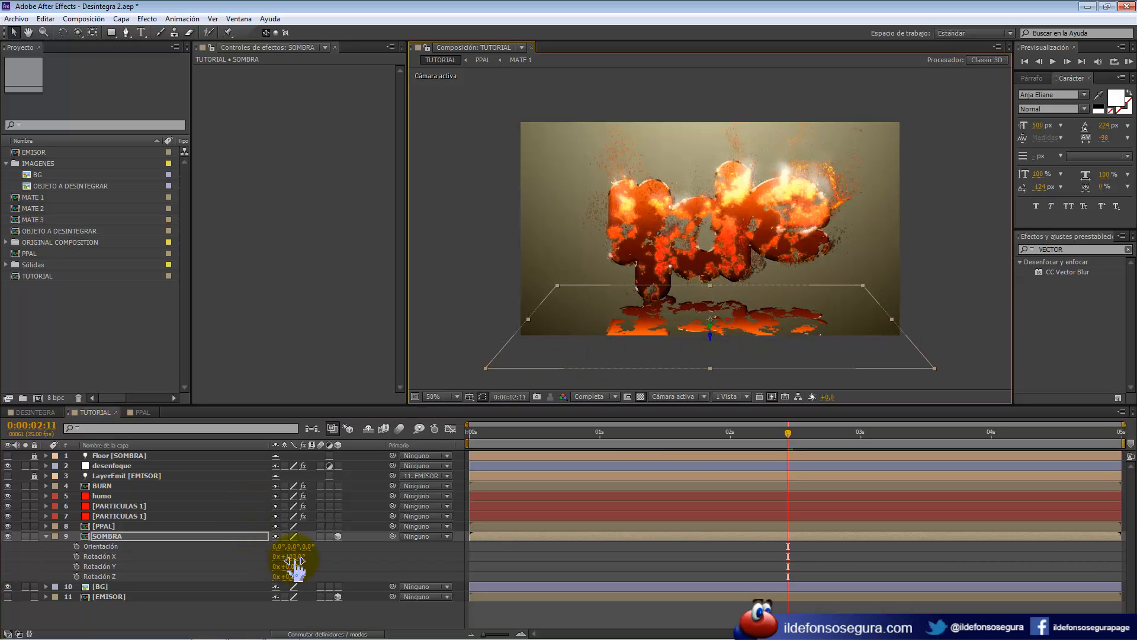
pyautogui.moveTo(291, 556); pyautogui.dragTo(296, 560)
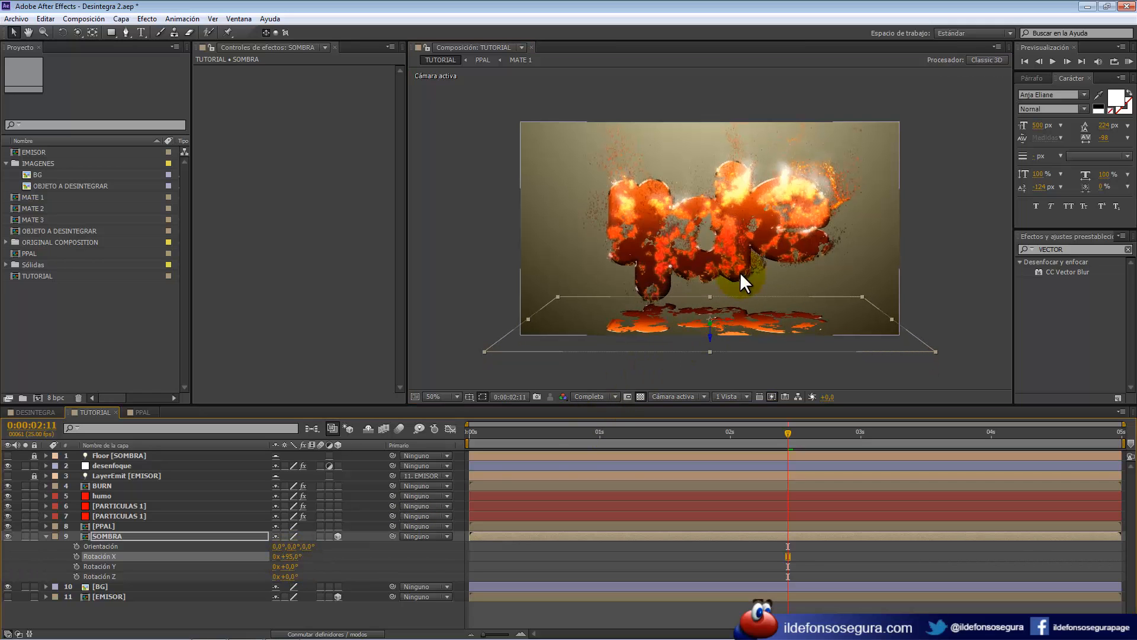
pyautogui.moveTo(712, 304); pyautogui.dragTo(717, 332)
# Apply the Teñir effect to SOMBRA and set Asociar blanco a to black 000000.
pyautogui.click(1091, 252)
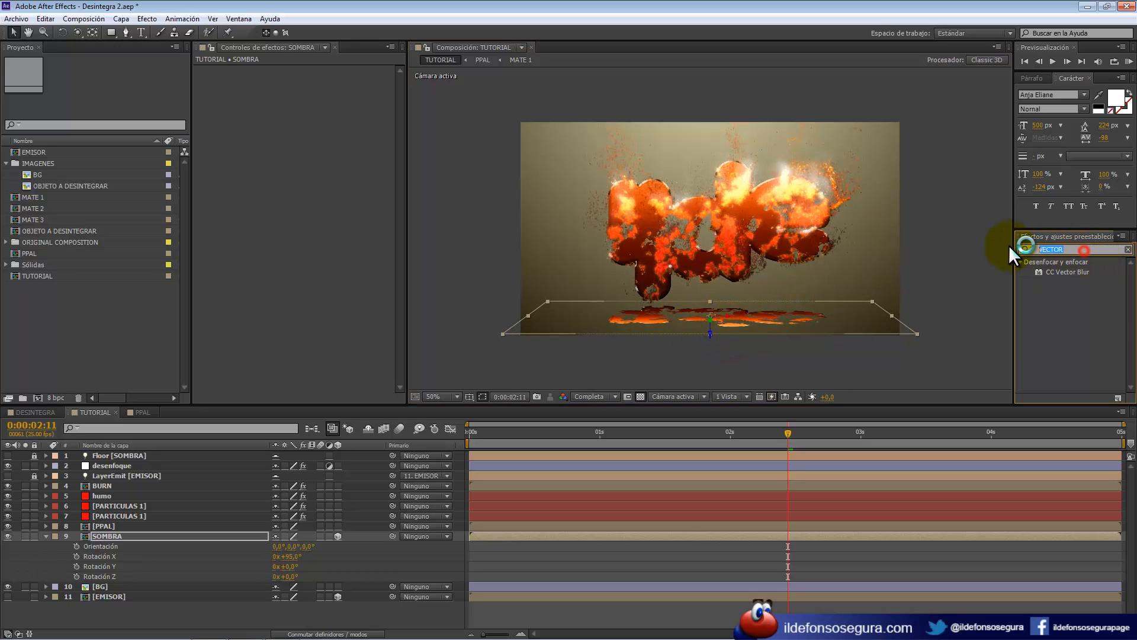
pyautogui.write('TEÑIR')
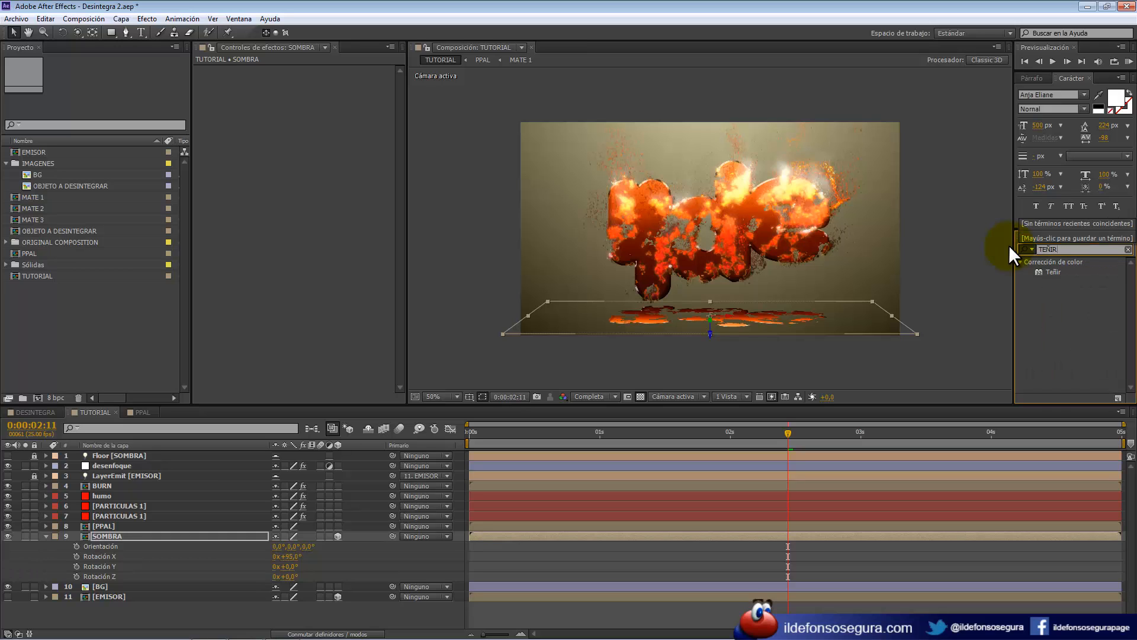
pyautogui.moveTo(1058, 275); pyautogui.dragTo(343, 226)
pyautogui.moveTo(1053, 272); pyautogui.dragTo(346, 208)
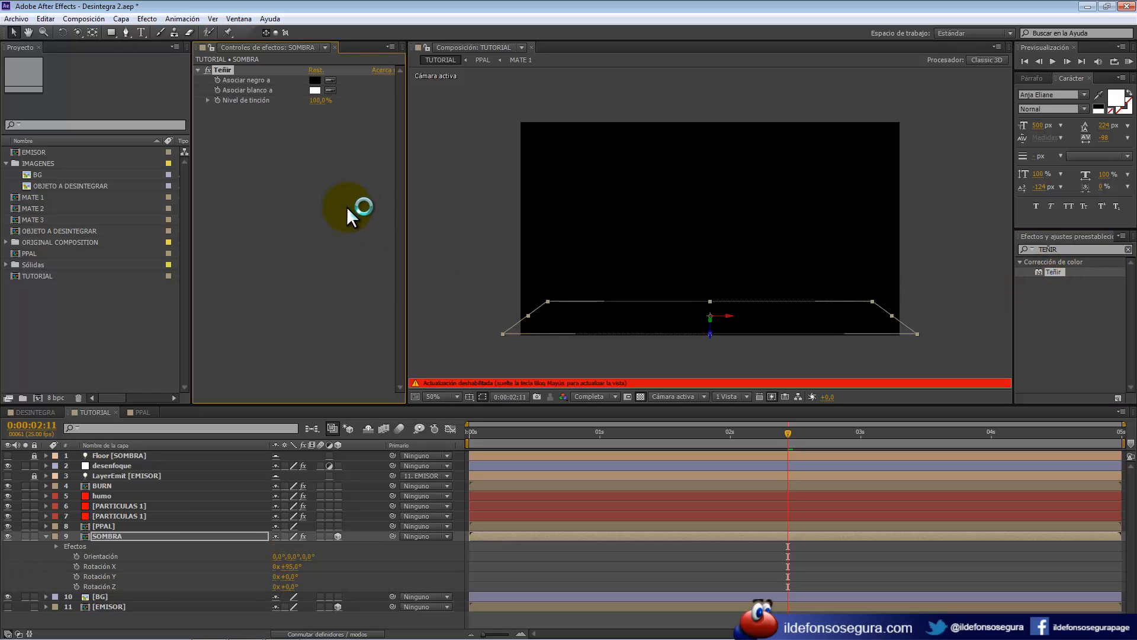
pyautogui.click(315, 90)
pyautogui.moveTo(294, 302); pyautogui.dragTo(355, 428)
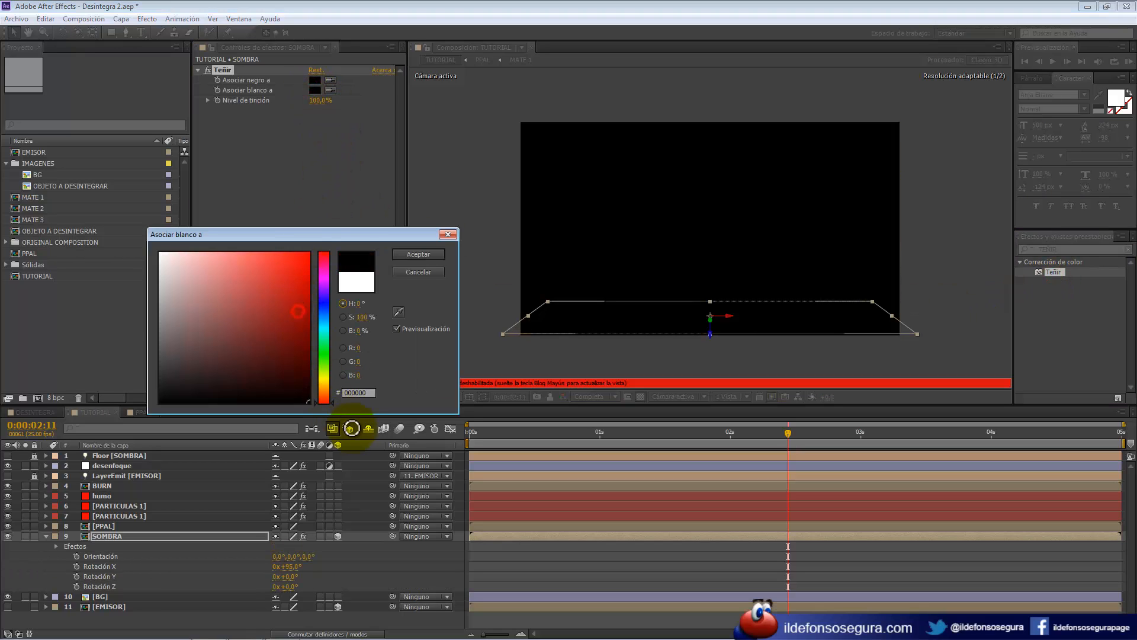
pyautogui.click(410, 255)
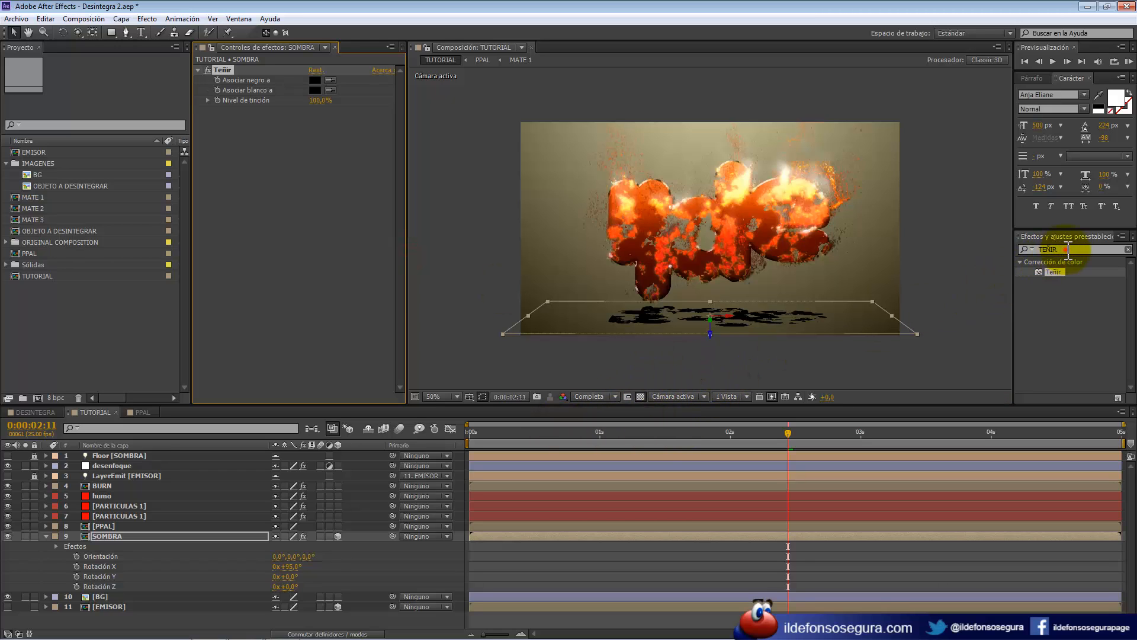
# Add Desenfoque rápido to SOMBRA with Horizontal blur dimensions and a Difuminación of 125.
pyautogui.moveTo(1067, 249); pyautogui.dragTo(991, 246)
pyautogui.write('rá')
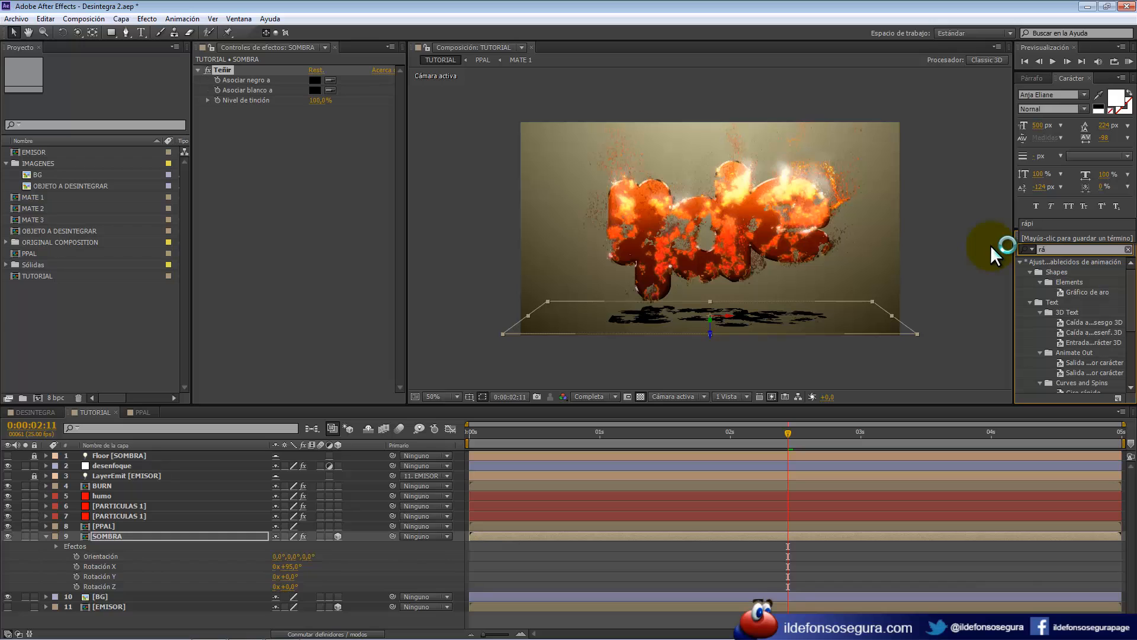
pyautogui.write('p')
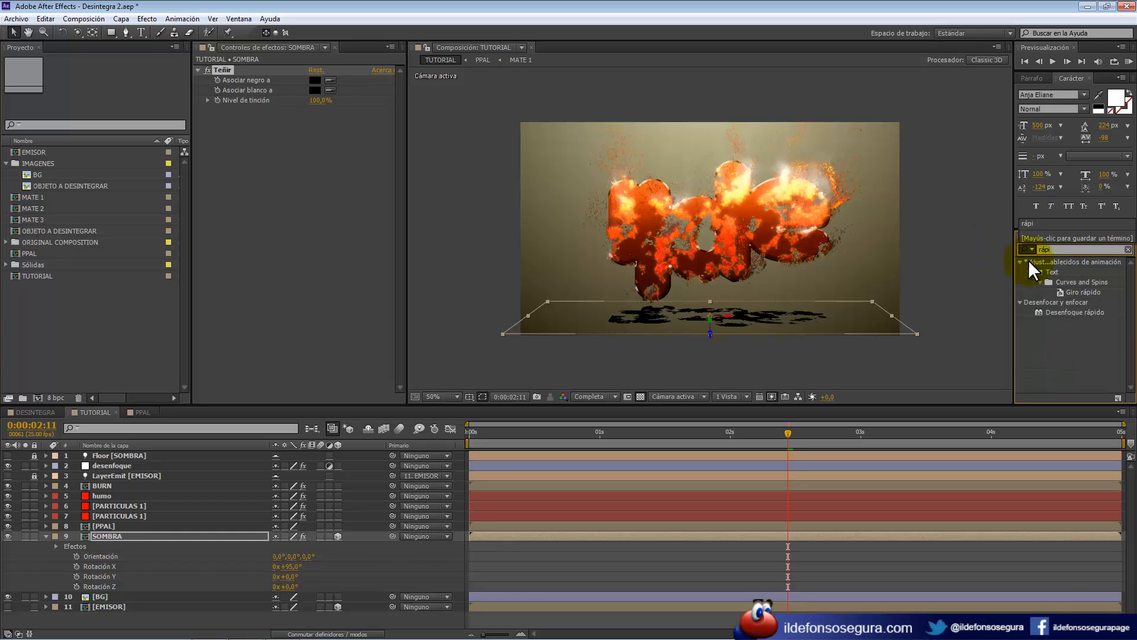
pyautogui.write('i')
pyautogui.moveTo(1084, 311); pyautogui.dragTo(317, 141)
pyautogui.click(336, 131)
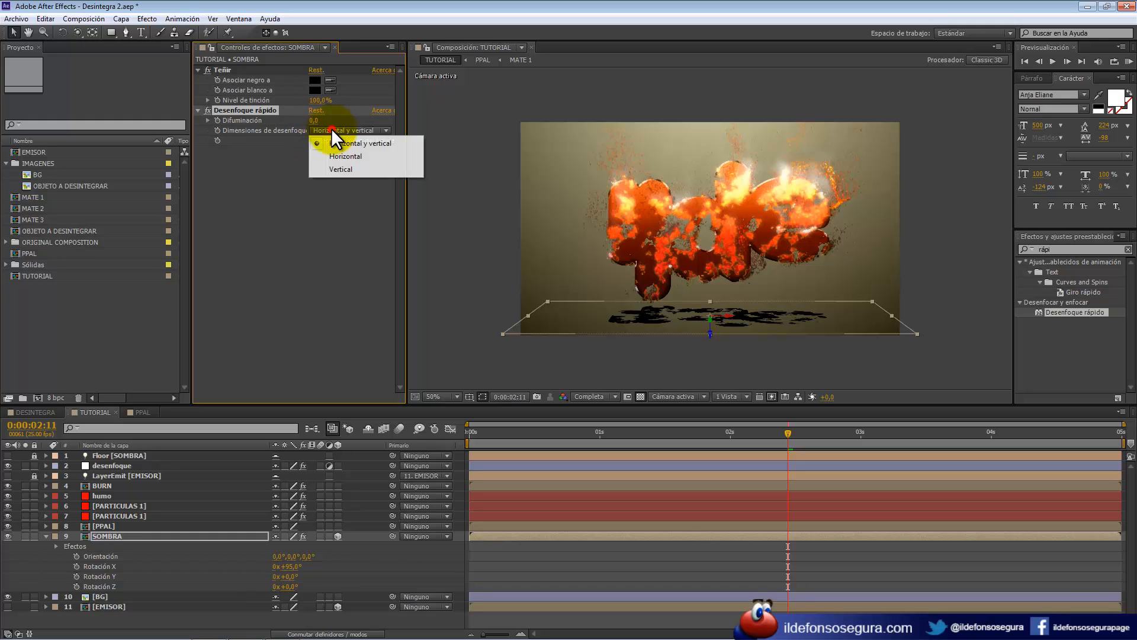
pyautogui.click(356, 157)
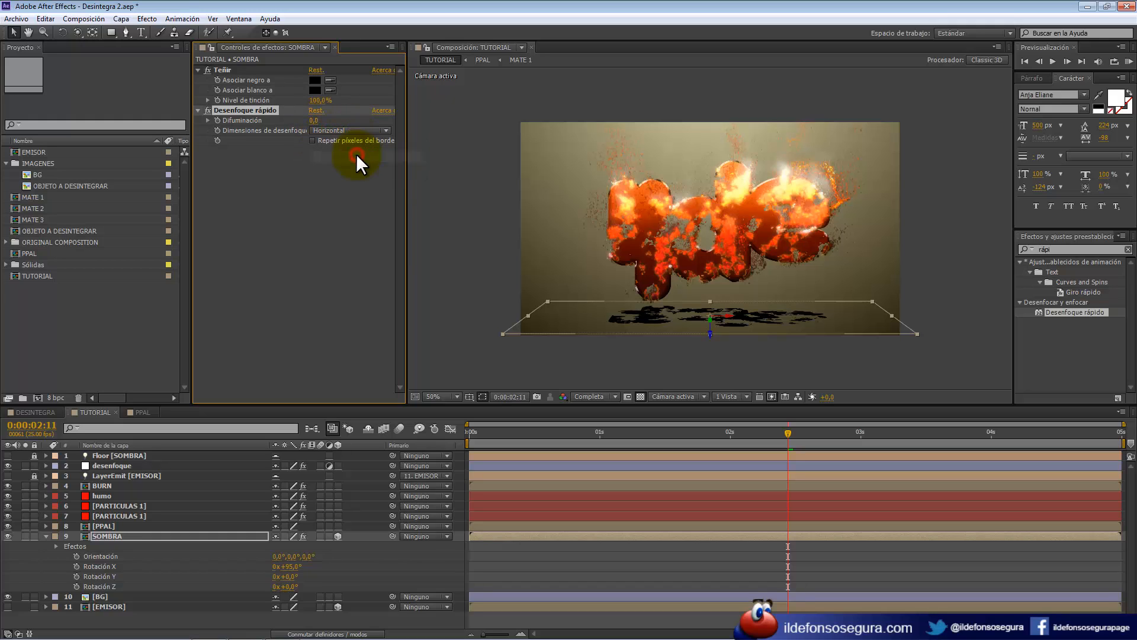
pyautogui.click(314, 121)
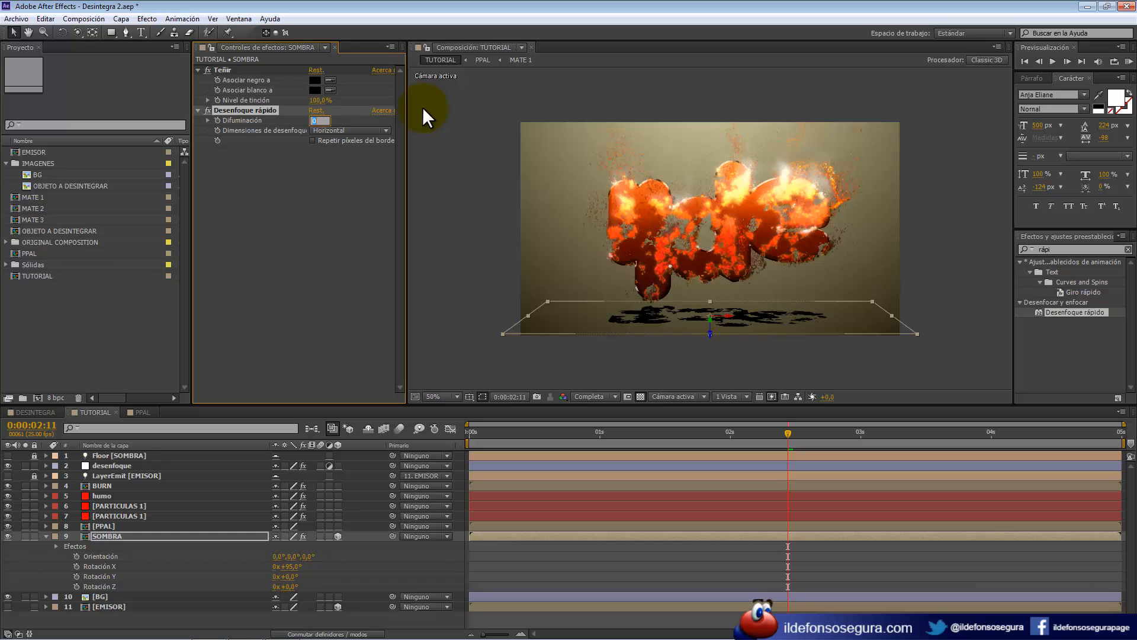
pyautogui.press('Return')
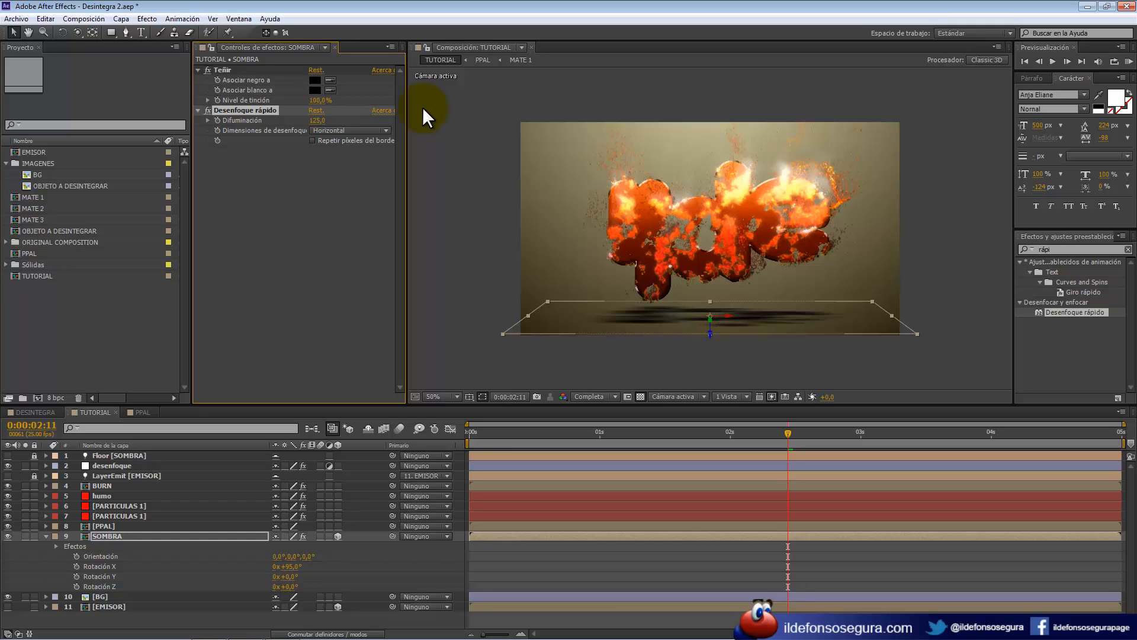
# Add Desenfoque gaussiano to SOMBRA and set its Difuminación to 75.
pyautogui.doubleClick(1068, 248)
pyautogui.write('gaus')
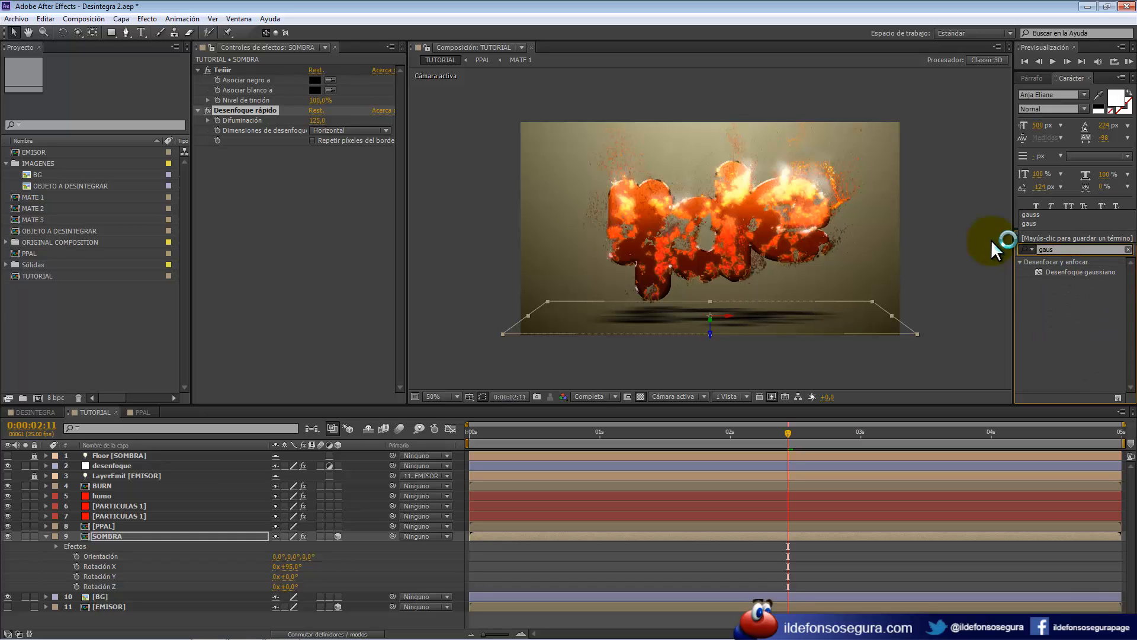
pyautogui.click(1065, 274)
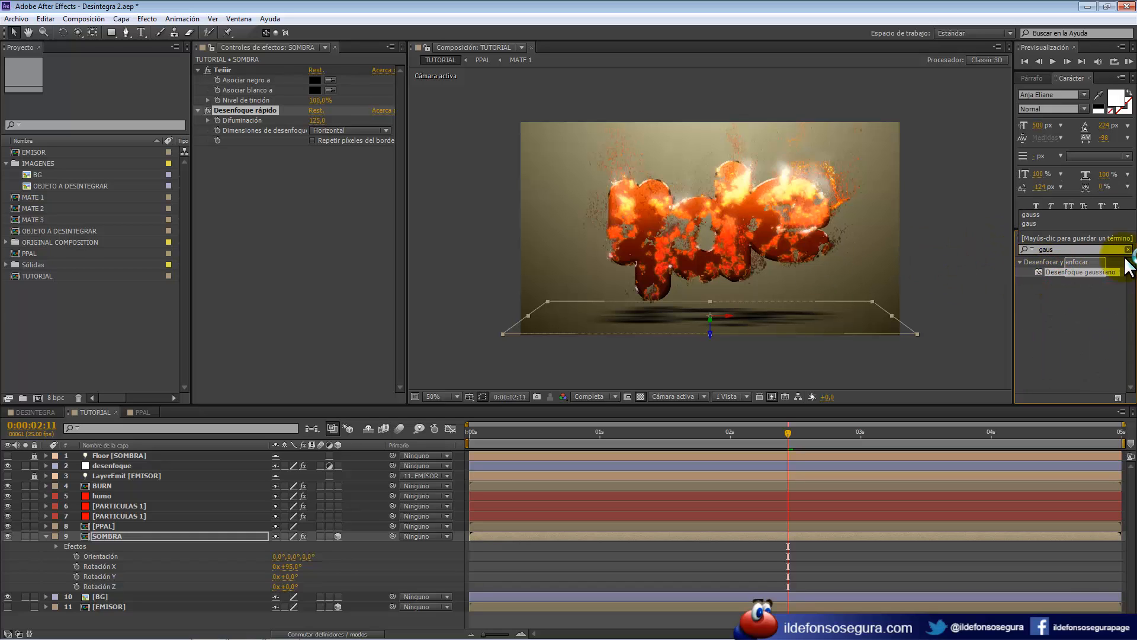
pyautogui.moveTo(1091, 272); pyautogui.dragTo(350, 172)
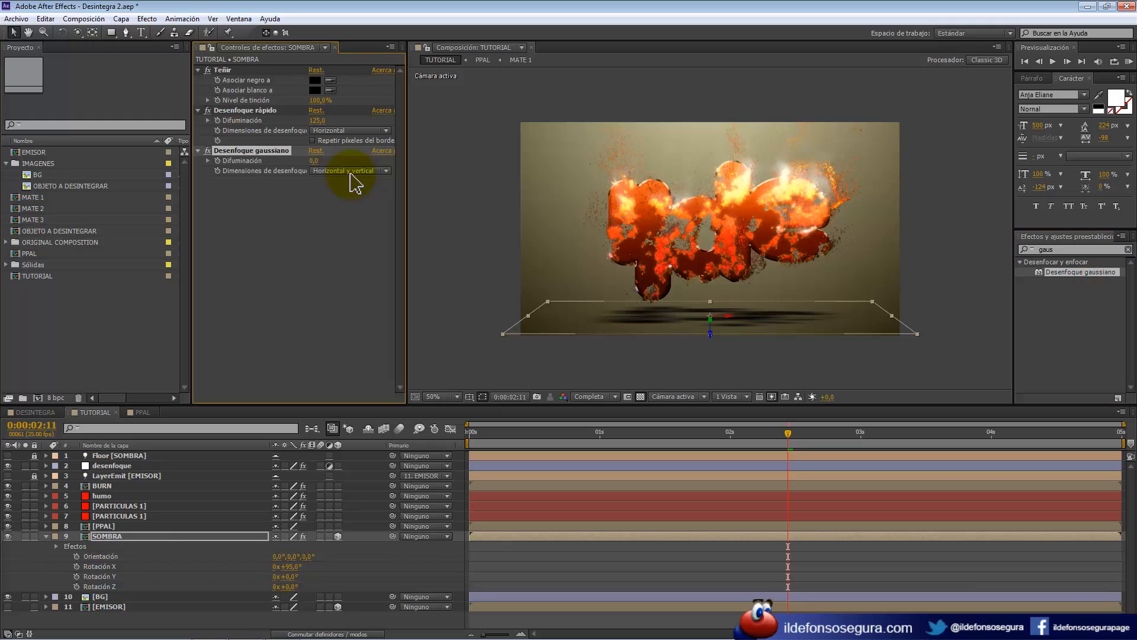
pyautogui.click(313, 160)
pyautogui.write('75')
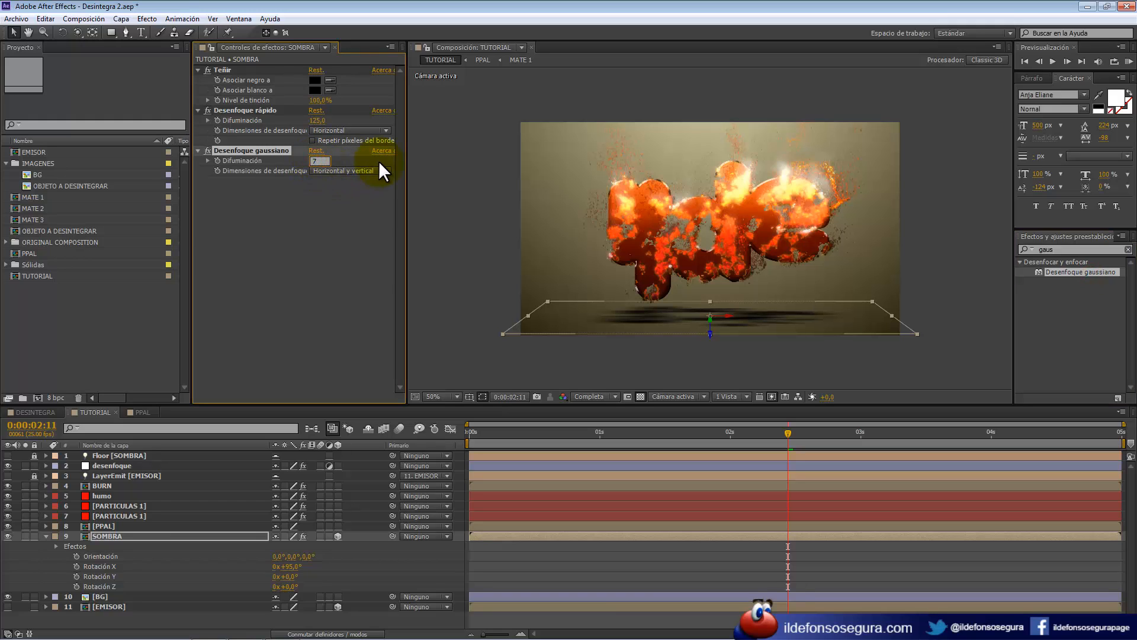
pyautogui.press('Return')
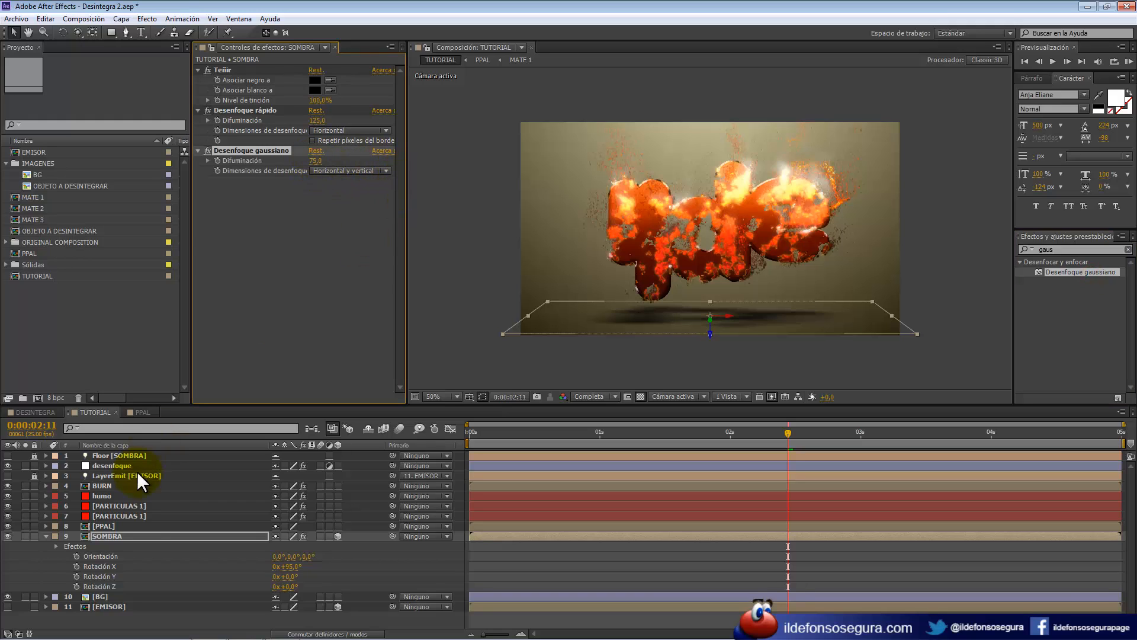
# Set the SOMBRA layer's opacity to 35% and deselect the layer.
pyautogui.click(144, 530)
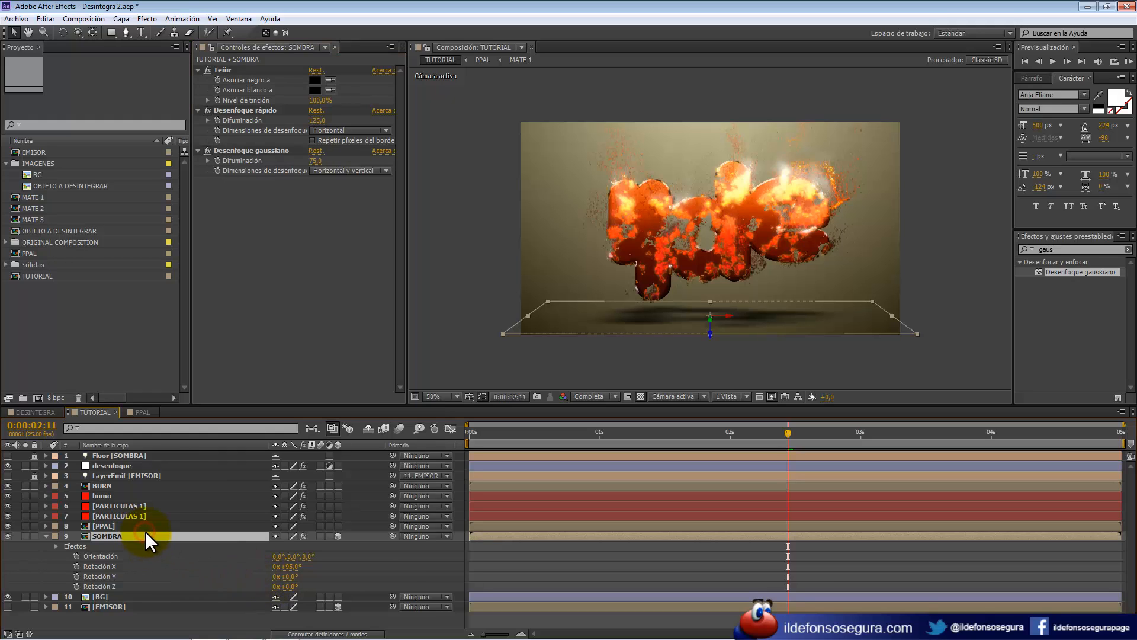
pyautogui.press('t')
pyautogui.click(282, 545)
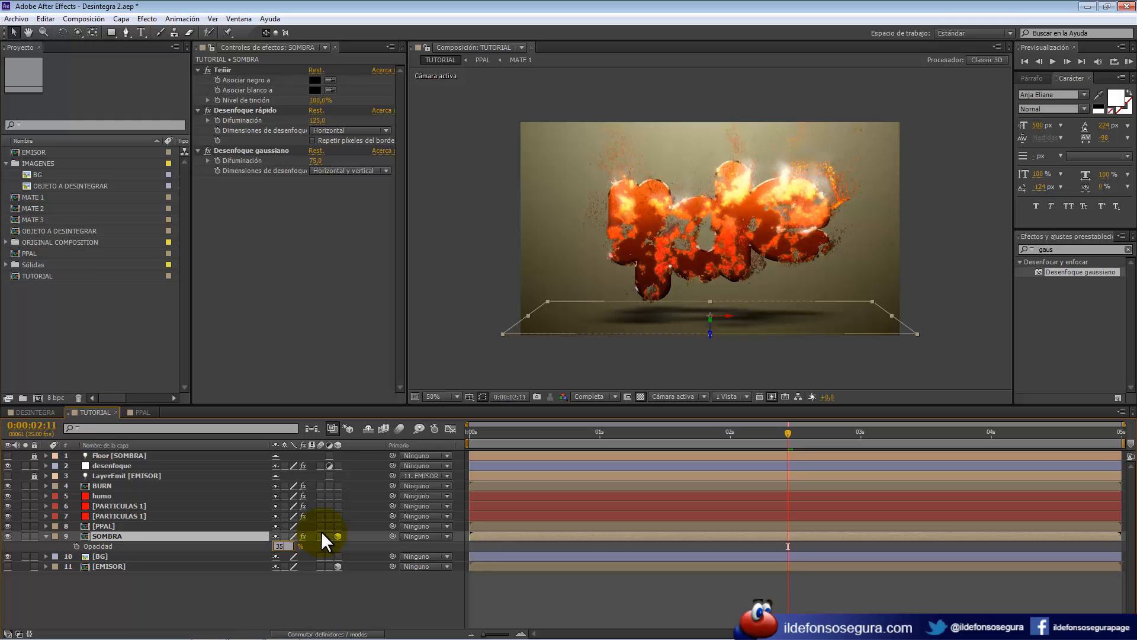
pyautogui.write('5')
pyautogui.press('Return')
pyautogui.click(280, 585)
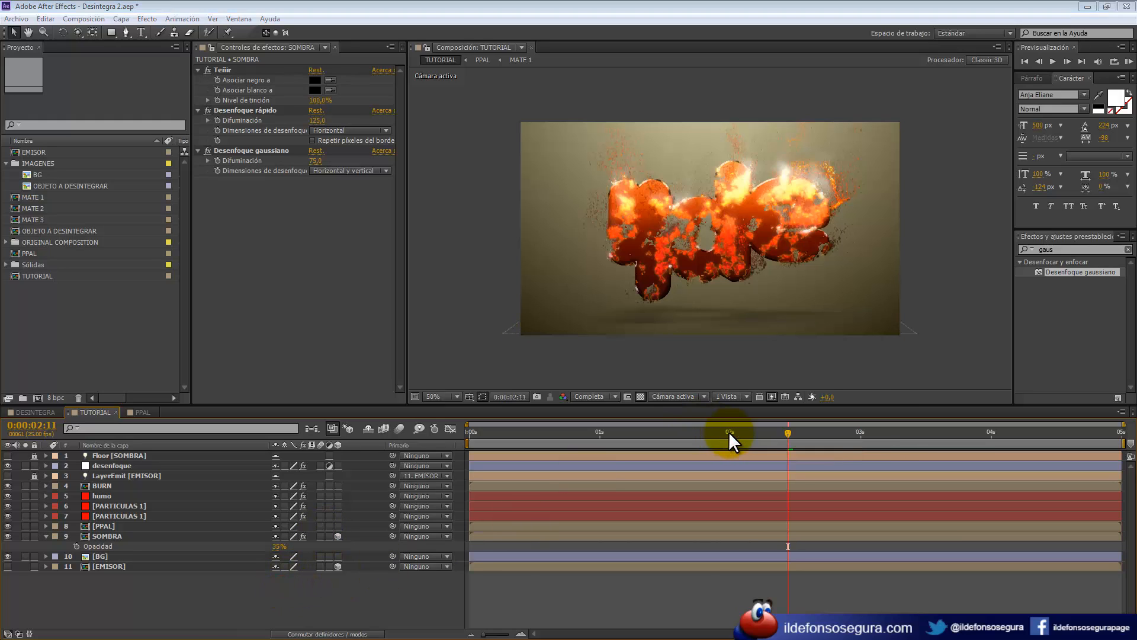
# Create a red solid named CENIZAS and place it in the layer stack directly above PPAL.
pyautogui.rightClick(148, 587)
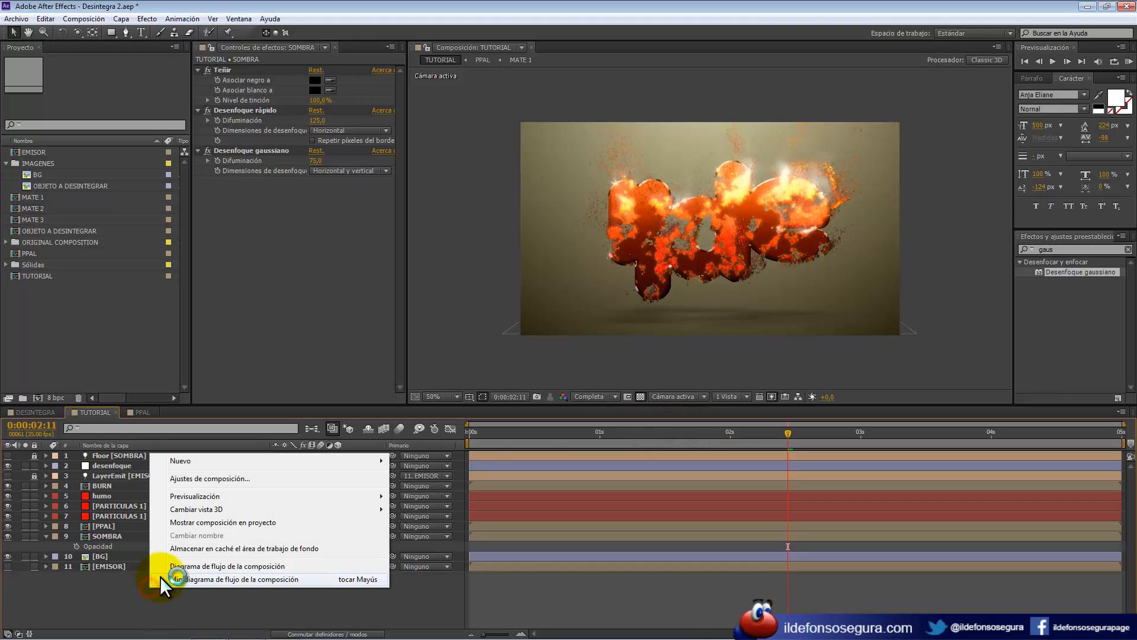
pyautogui.click(197, 461)
pyautogui.click(407, 492)
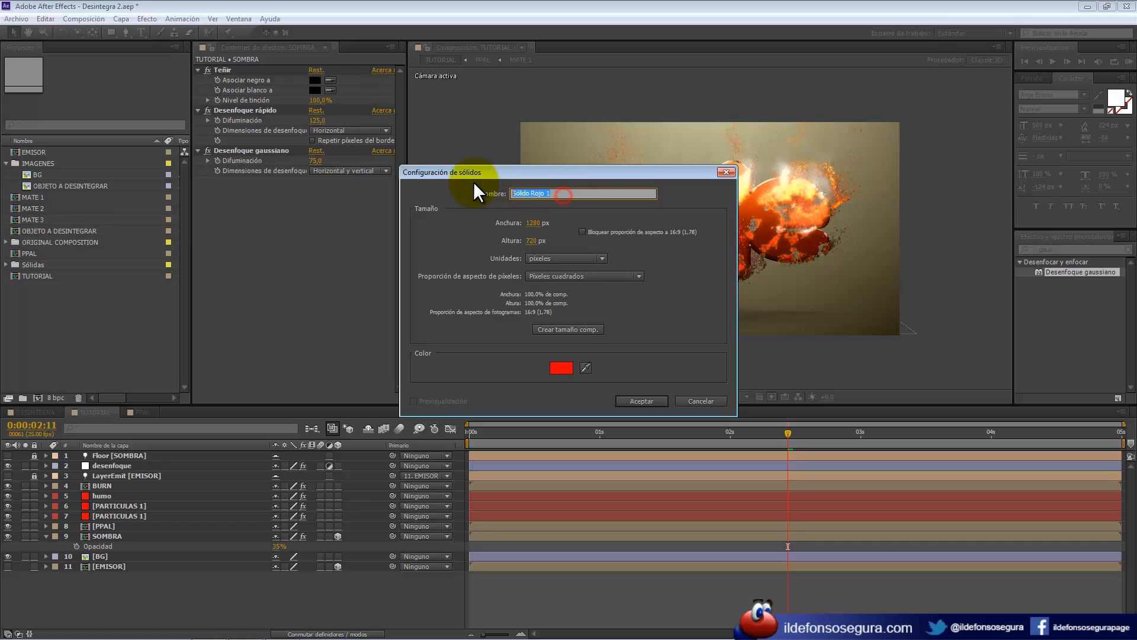
pyautogui.write('CENIZAS')
pyautogui.press('Return')
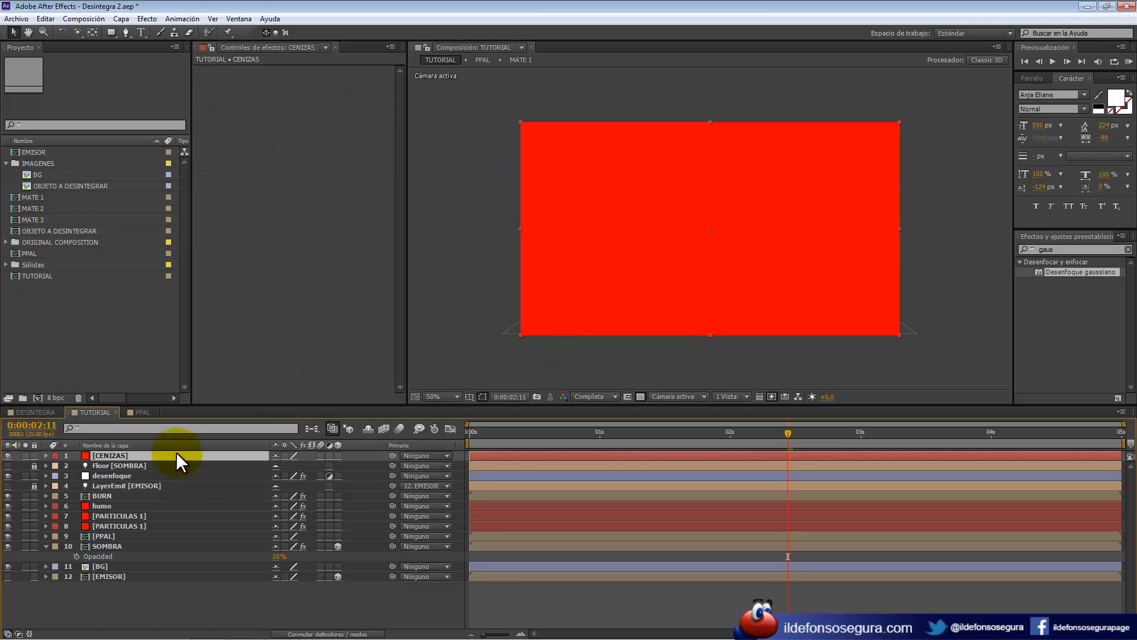
pyautogui.moveTo(176, 451); pyautogui.dragTo(116, 525)
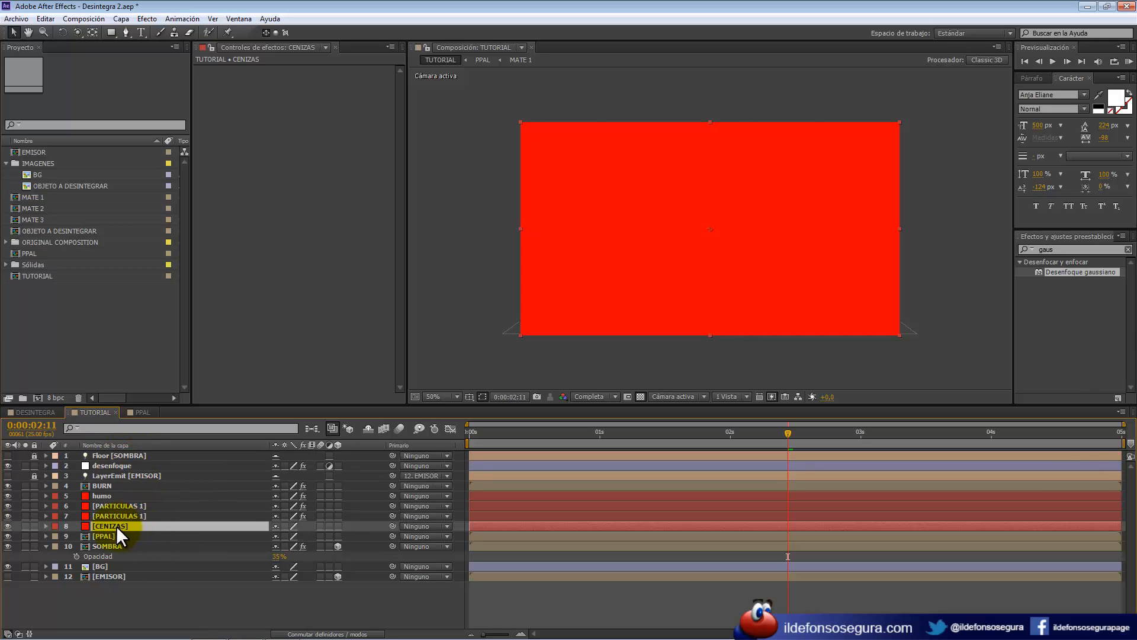
# Apply the Trapcode Particular effect to the CENIZAS layer.
pyautogui.rightClick(131, 527)
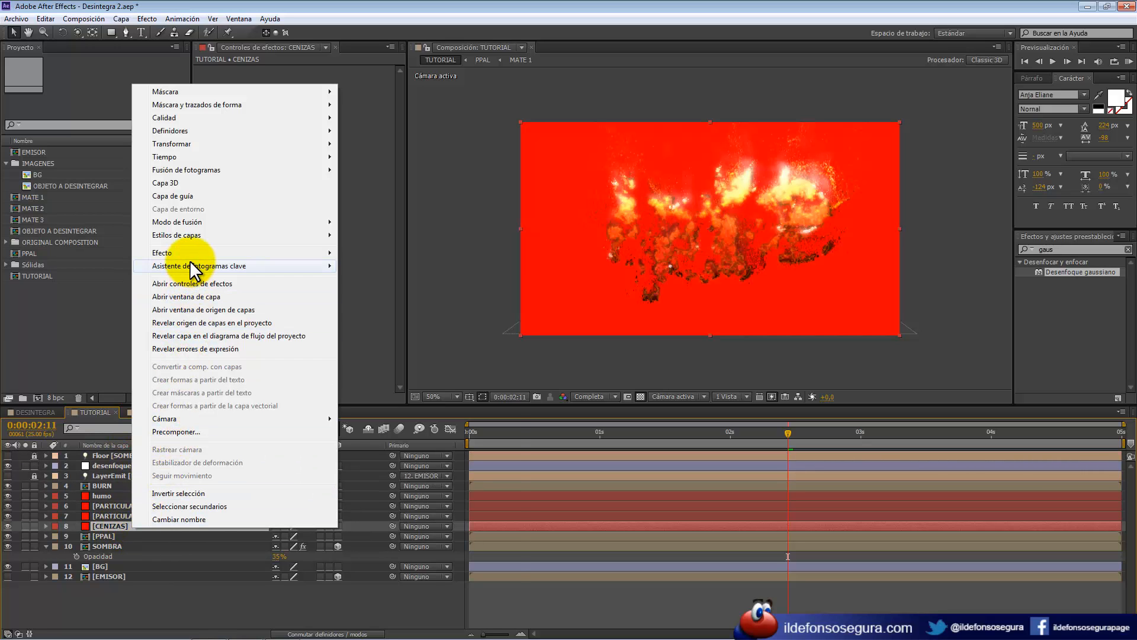
pyautogui.moveTo(326, 255)
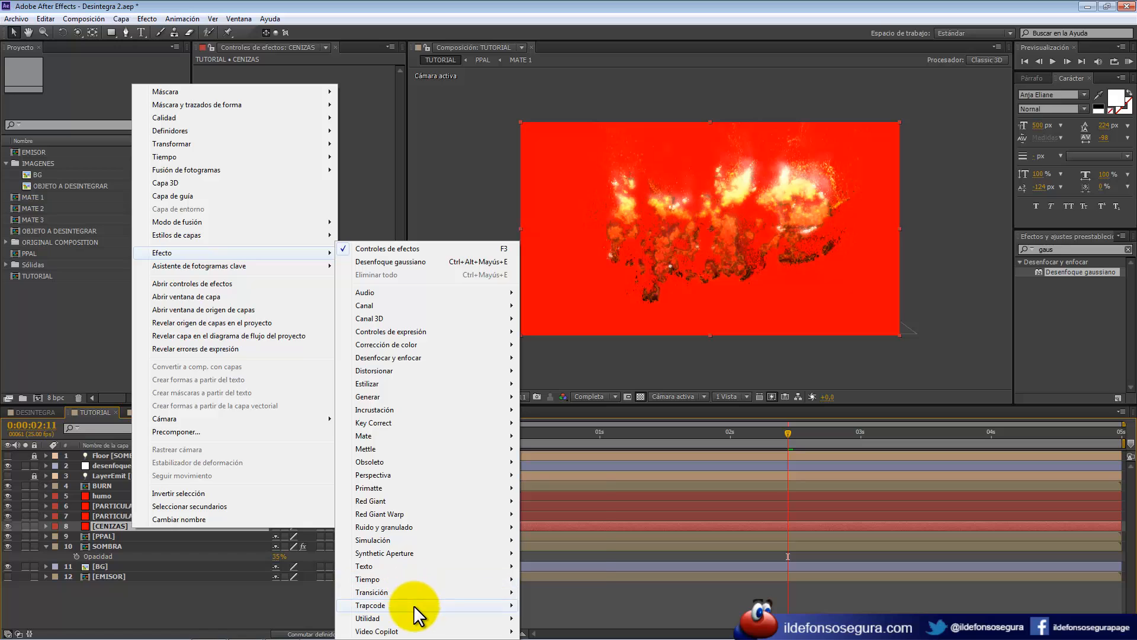
pyautogui.moveTo(414, 604)
pyautogui.click(552, 567)
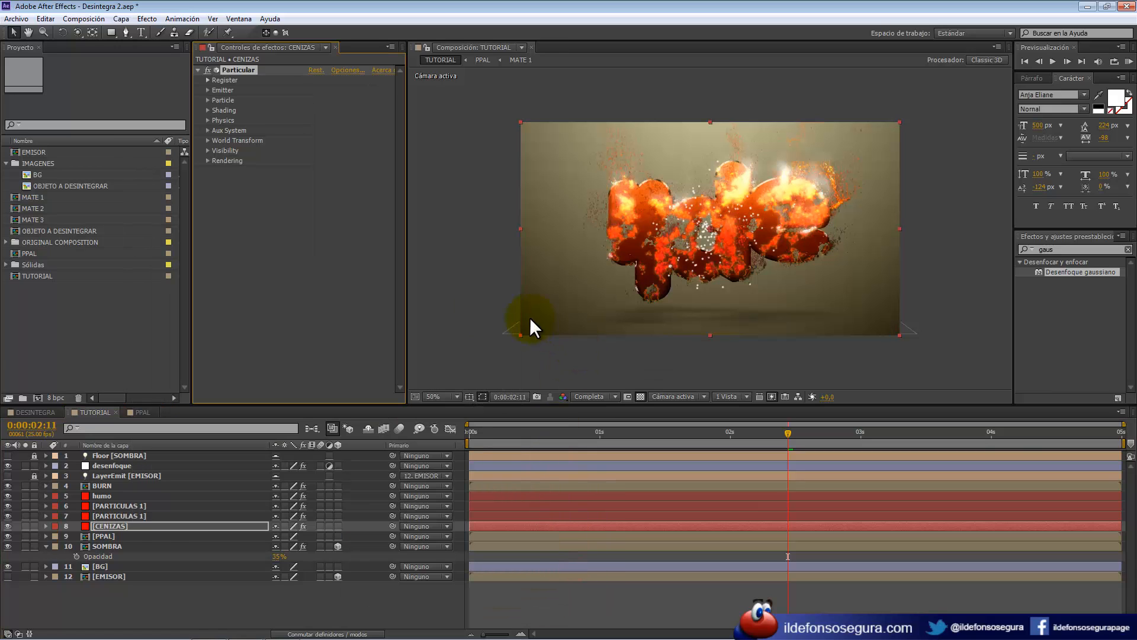
# Set the CENIZAS emitter to 1500 Particles/sec with Emitter Type Layer.
pyautogui.click(207, 90)
pyautogui.click(318, 100)
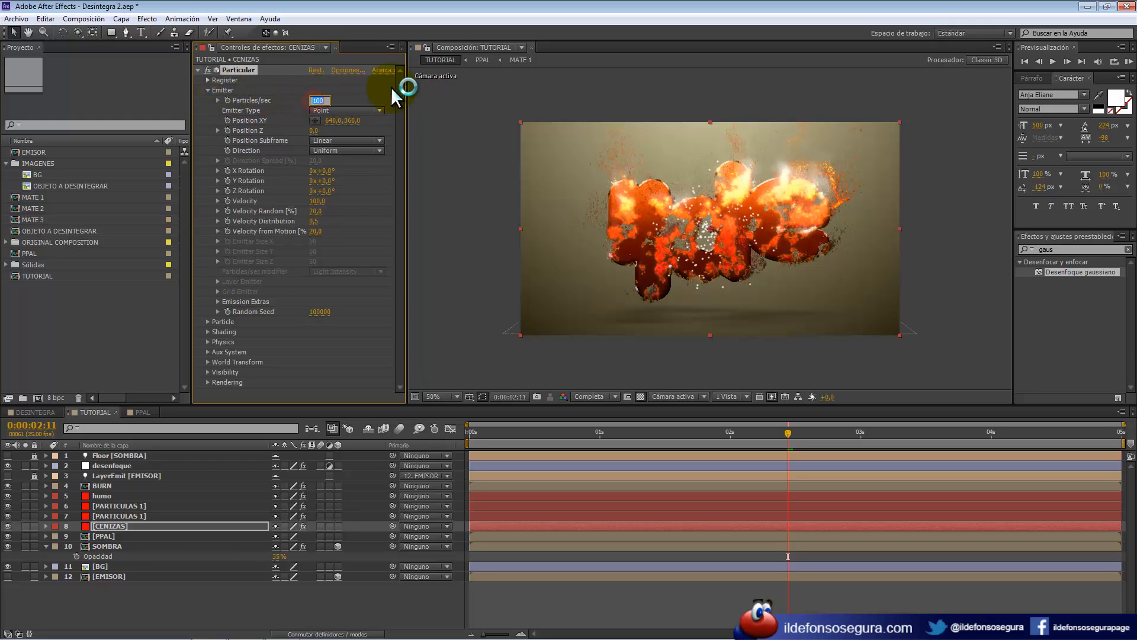
pyautogui.write('1500')
pyautogui.press('Return')
pyautogui.click(377, 110)
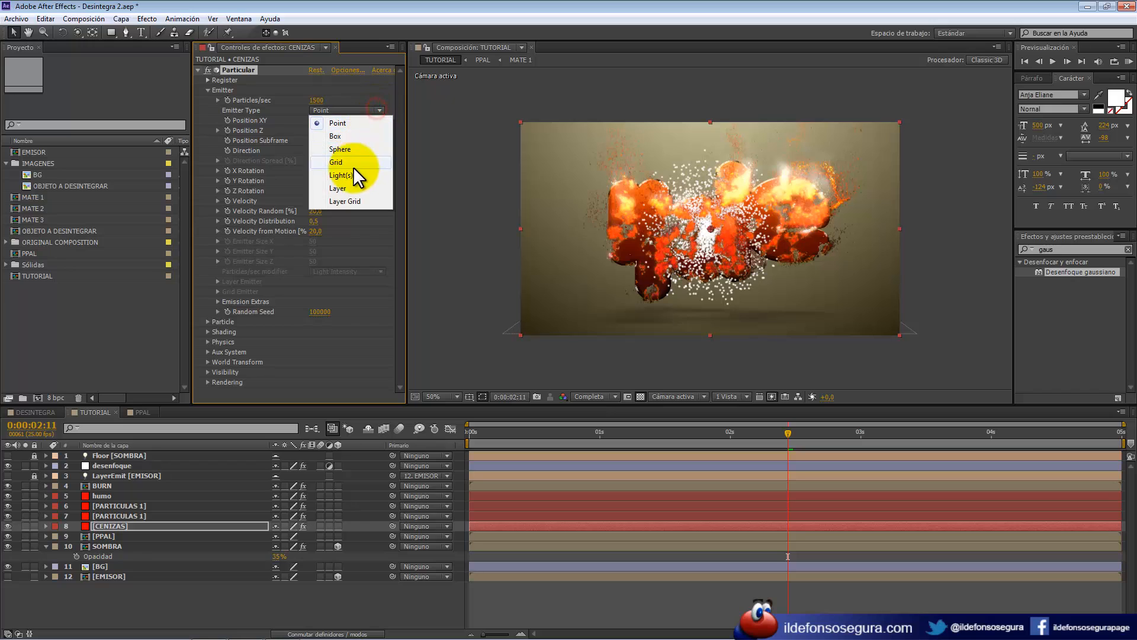
pyautogui.click(349, 188)
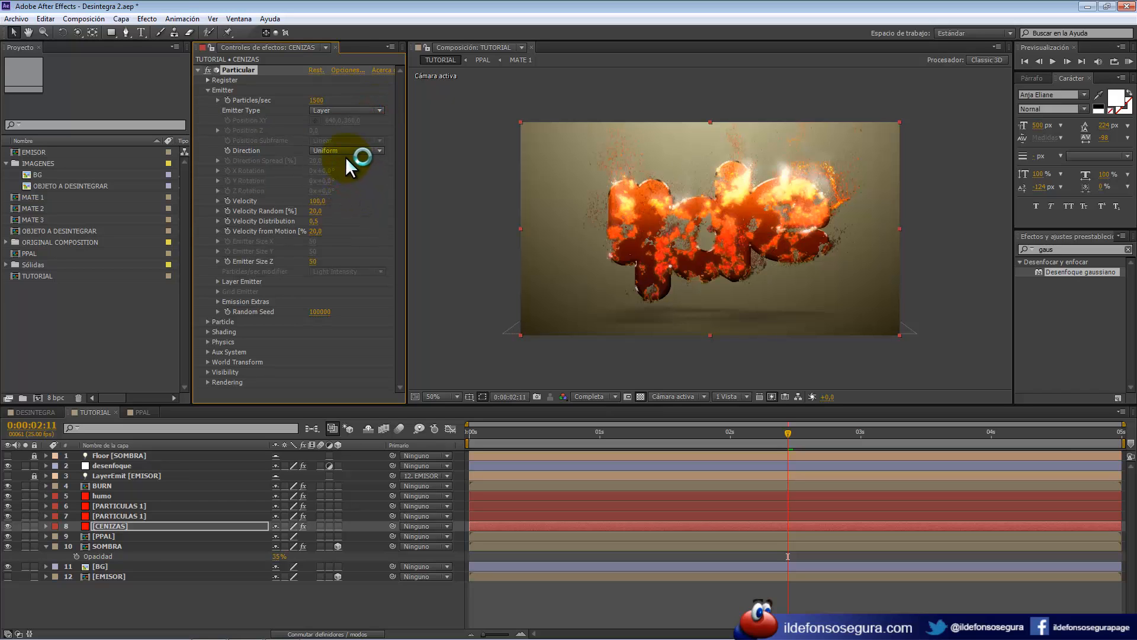
# Set the emitter's Direction to Directional with a Direction Spread of 0.
pyautogui.click(339, 150)
pyautogui.click(346, 175)
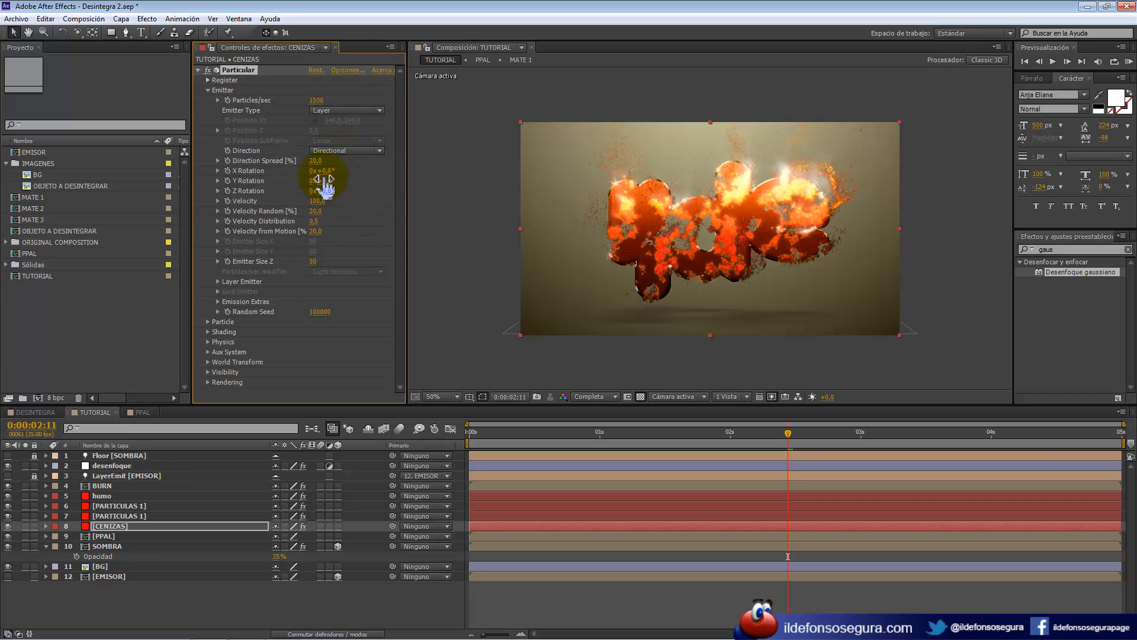
pyautogui.click(318, 160)
pyautogui.press('Tab')
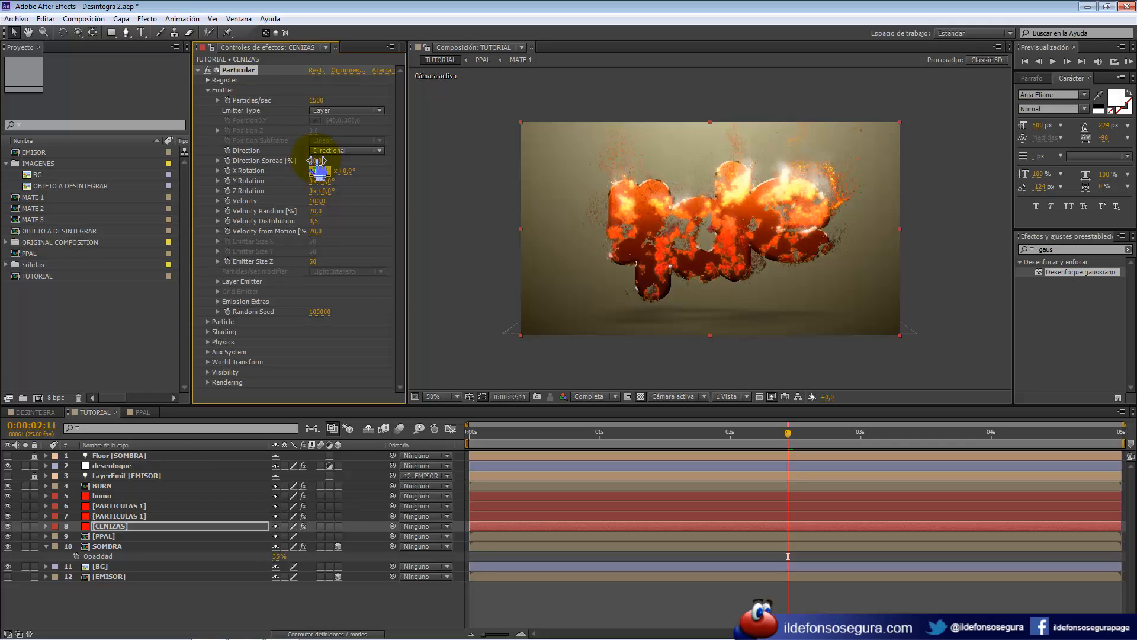
pyautogui.click(318, 160)
pyautogui.write('0')
pyautogui.press('Tab')
# Set the emitter's Velocity, Velocity Random, Velocity Distribution and Velocity from Motion to 0.
pyautogui.click(318, 201)
pyautogui.write('0')
pyautogui.press('Tab')
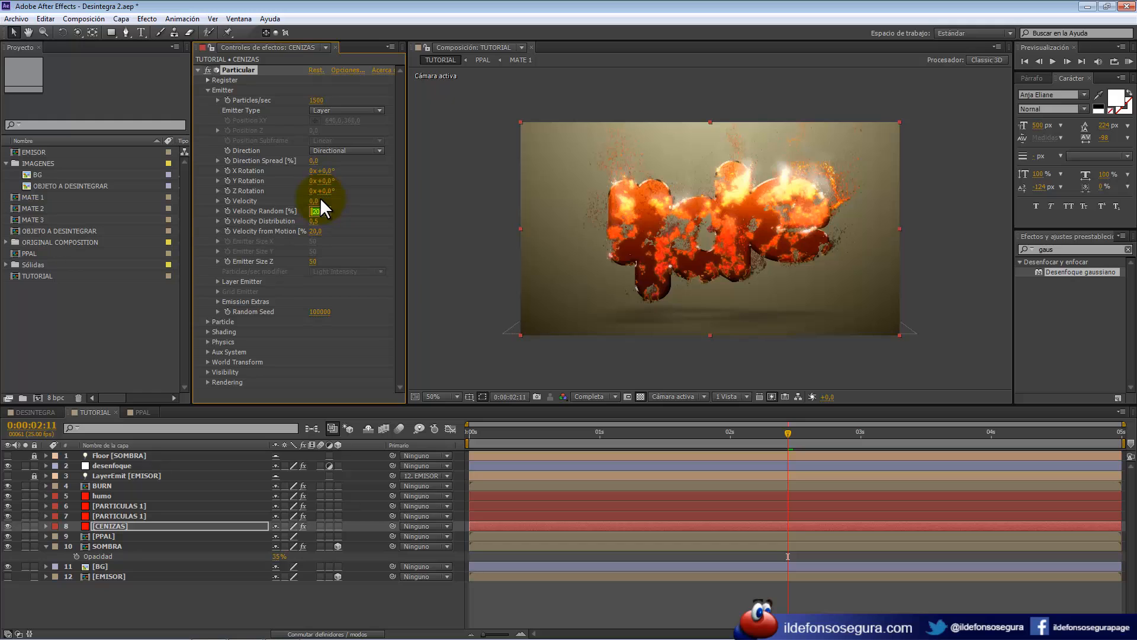
pyautogui.write('0')
pyautogui.press('Tab')
pyautogui.write('0')
pyautogui.press('Tab')
# Assign EMISOR as the source layer of the Layer Emitter.
pyautogui.click(217, 281)
pyautogui.click(343, 291)
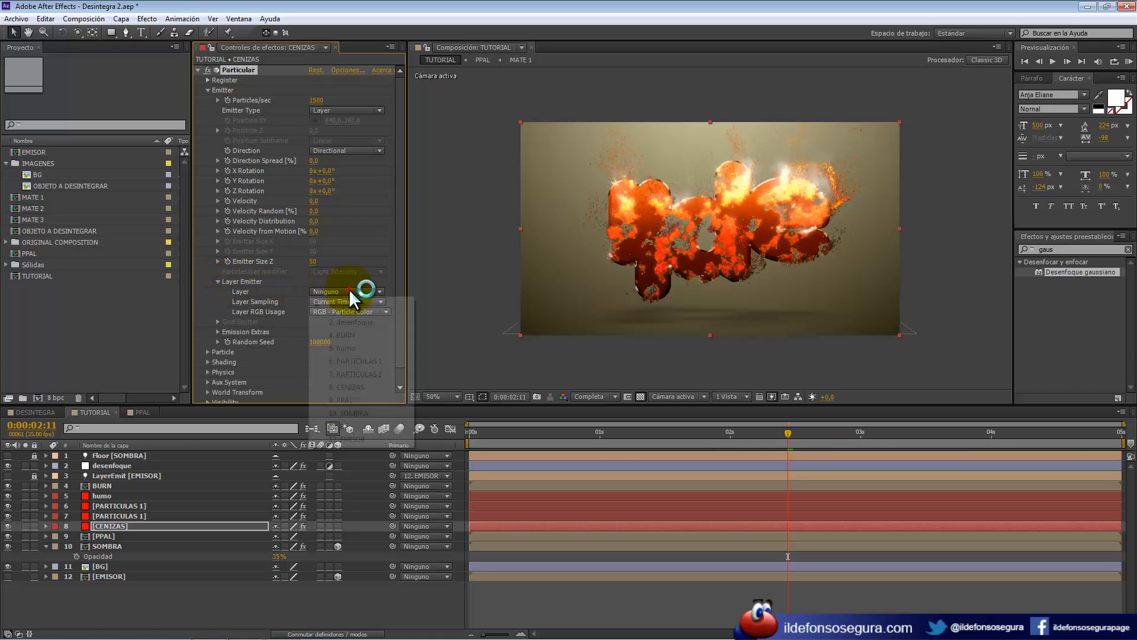
pyautogui.click(359, 439)
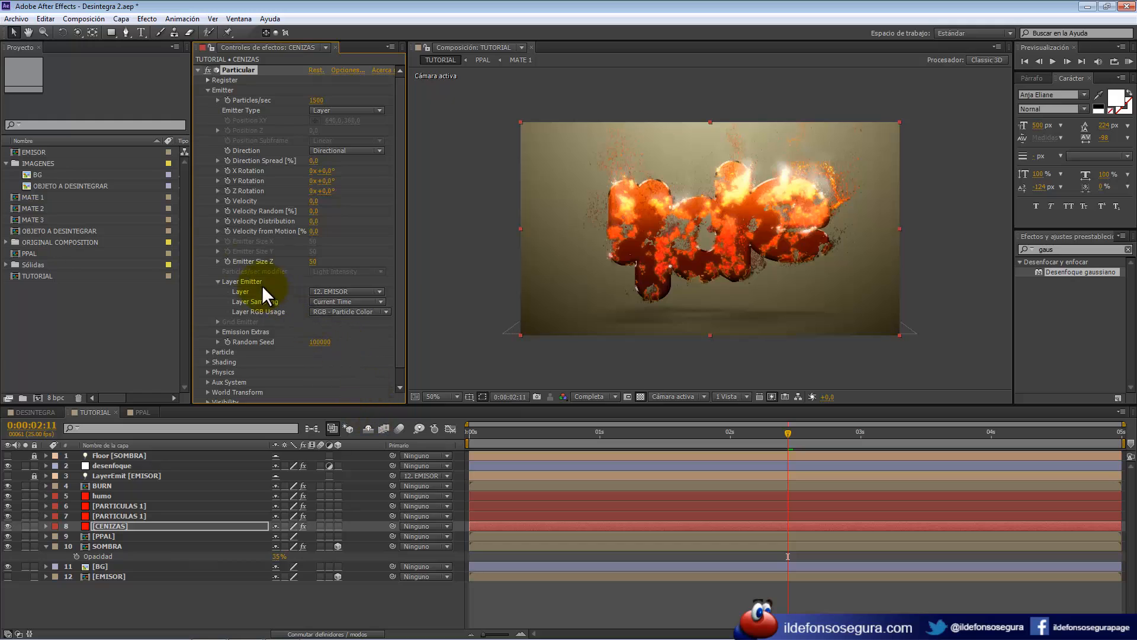
pyautogui.click(207, 90)
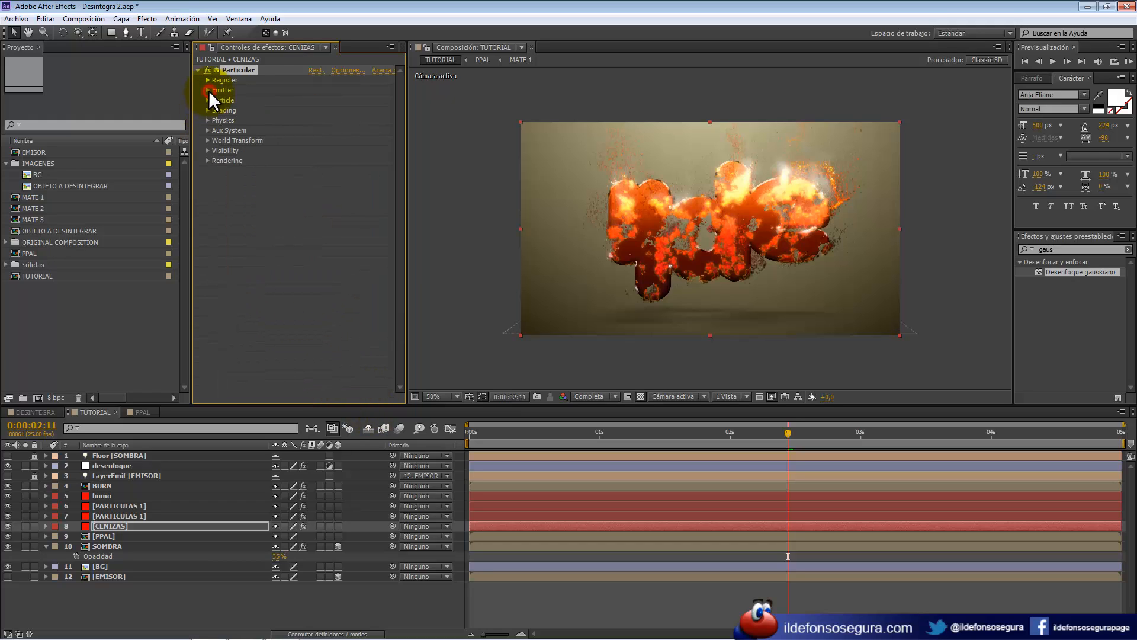
# Set the Gravity of the CENIZAS particles to 200 in the Physics settings.
pyautogui.click(207, 120)
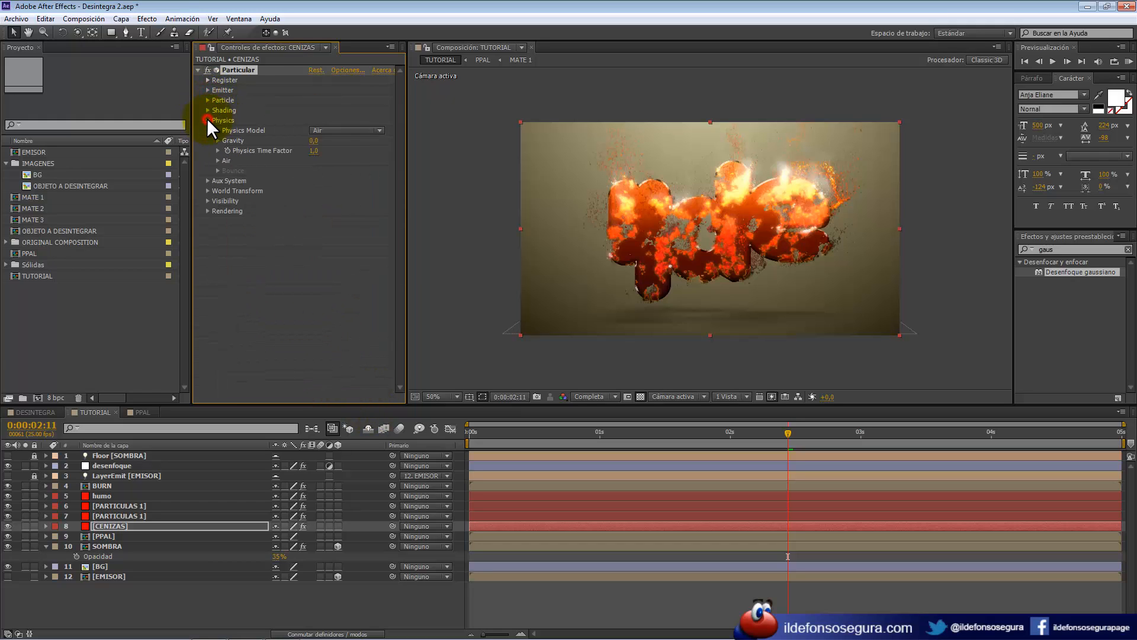
pyautogui.click(315, 141)
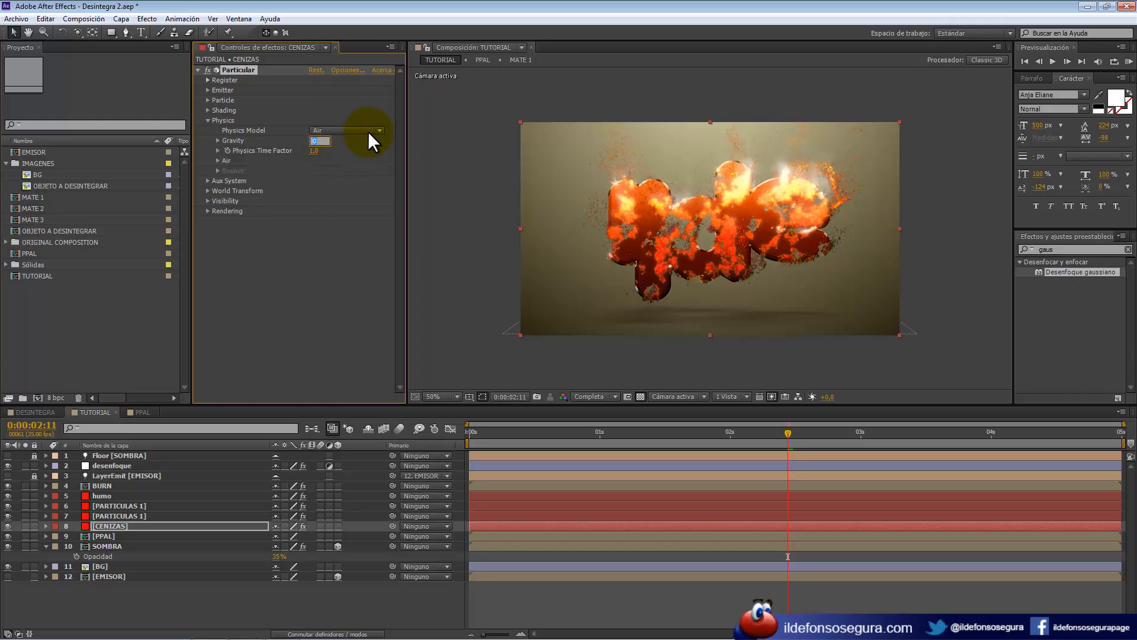
pyautogui.write('200')
pyautogui.press('Return')
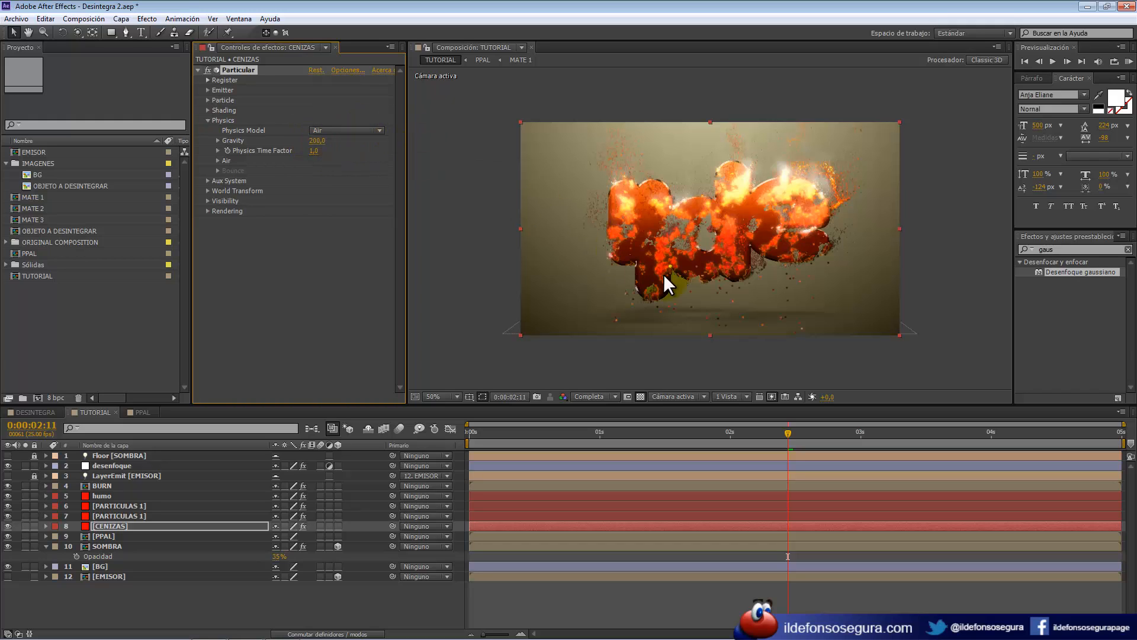
# Turn on Shading for the CENIZAS particles and set Light Falloff to None (AE).
pyautogui.click(207, 111)
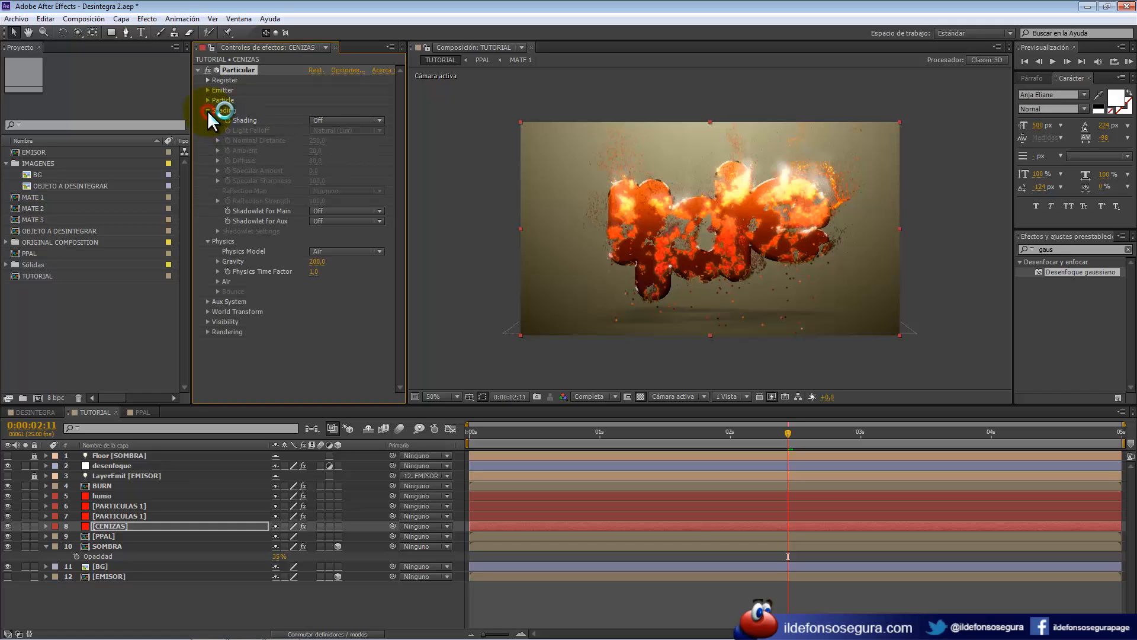
pyautogui.click(326, 116)
pyautogui.click(336, 145)
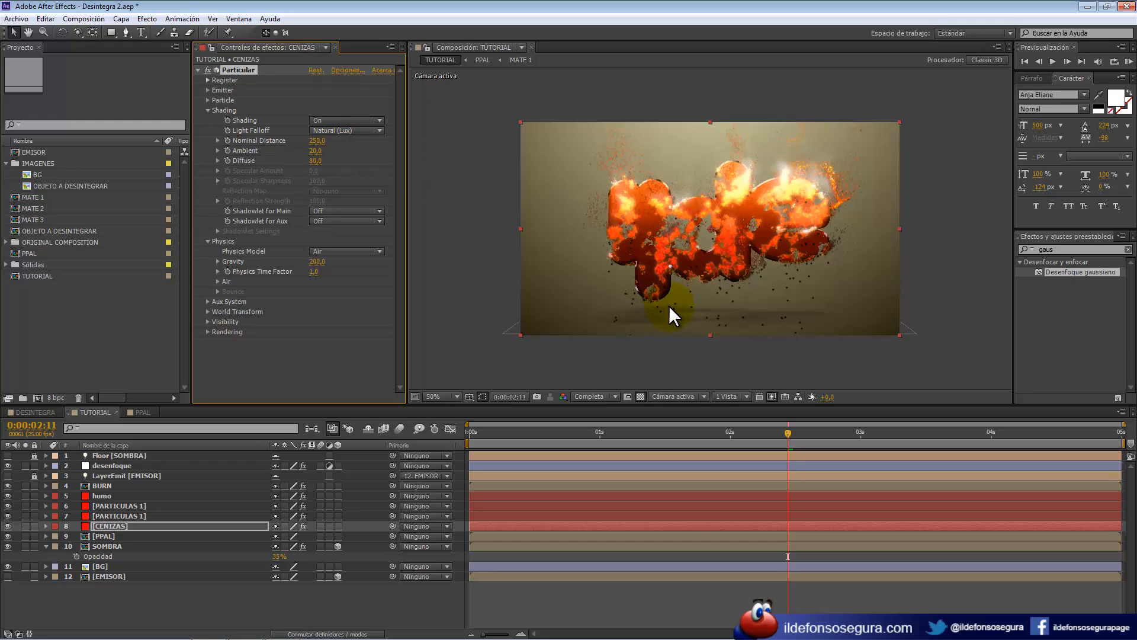
pyautogui.click(330, 129)
pyautogui.click(357, 141)
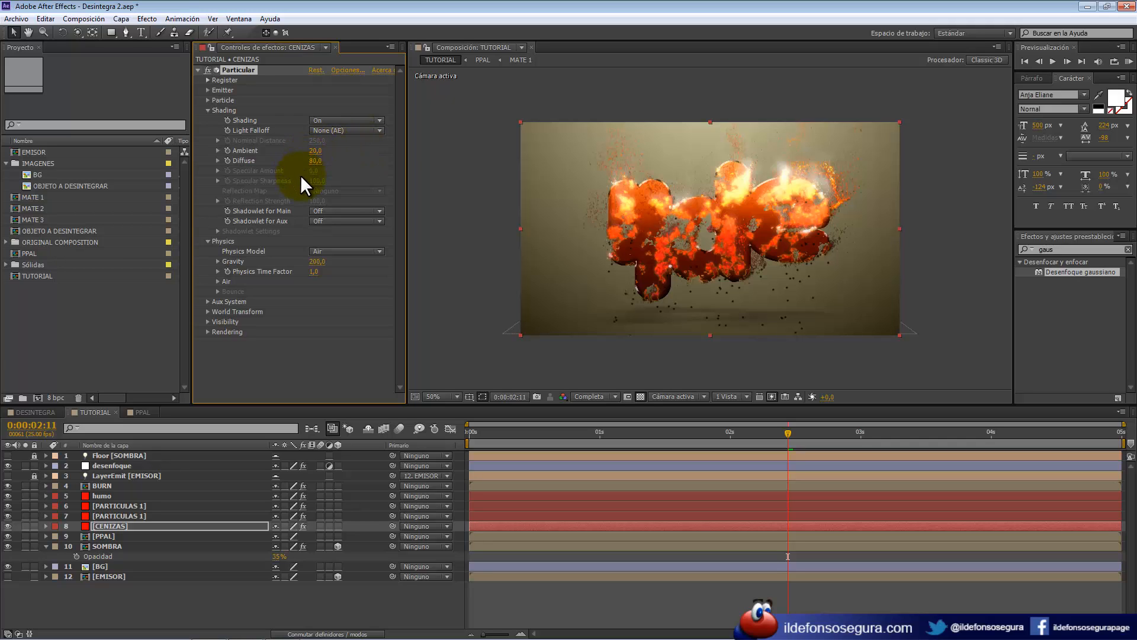
pyautogui.click(208, 110)
# Set the particle Life to 4 seconds and Life Random to 50%.
pyautogui.click(207, 100)
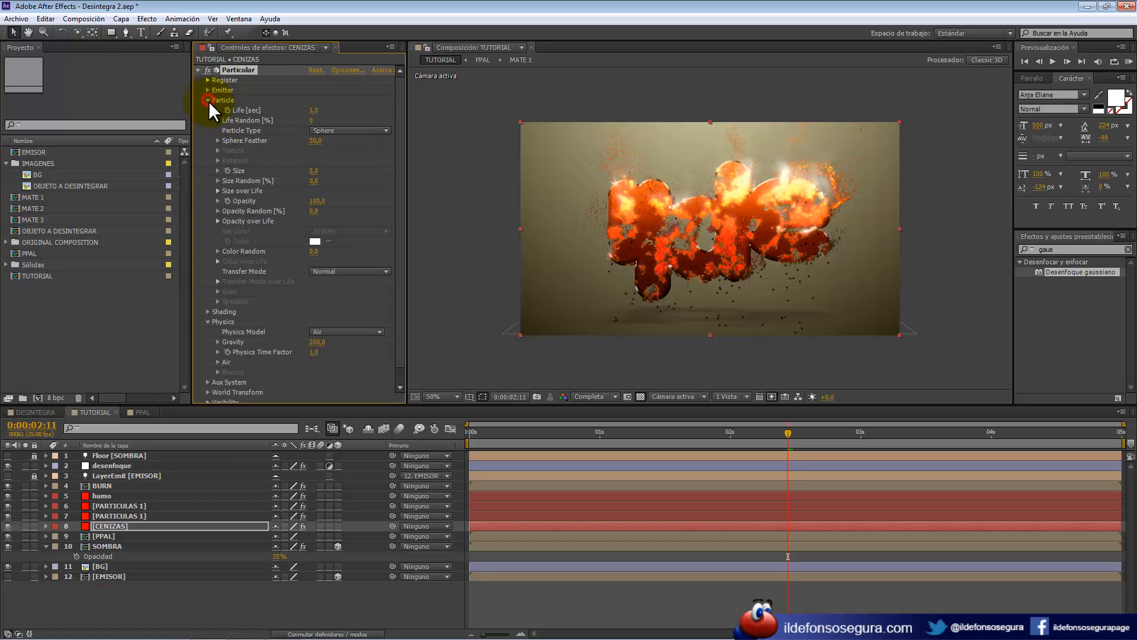
pyautogui.click(312, 110)
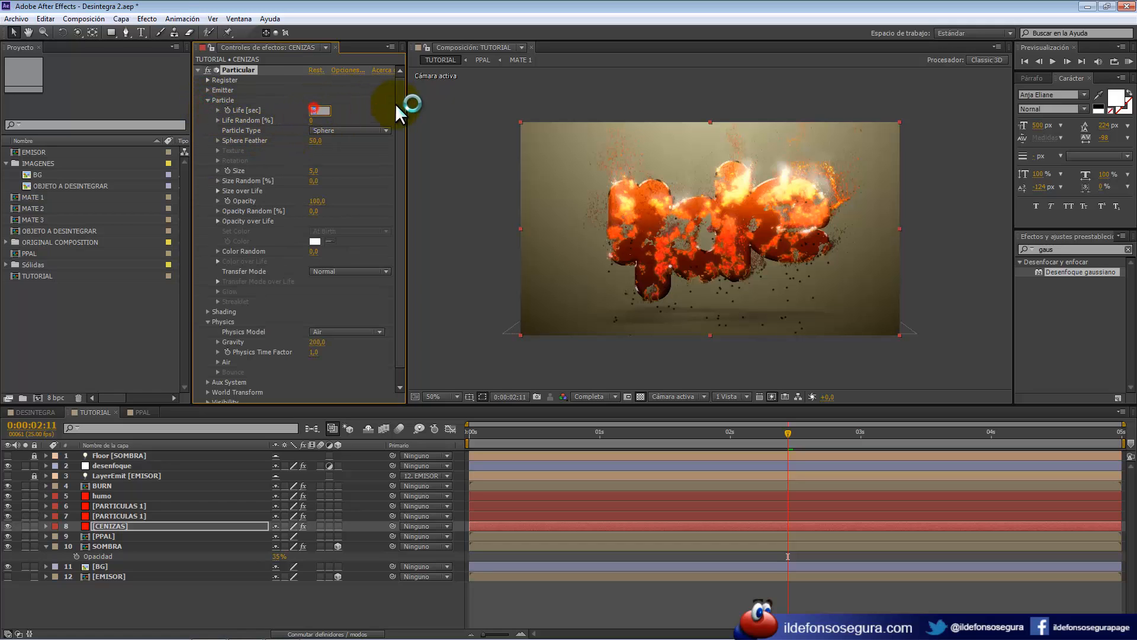
pyautogui.write('4')
pyautogui.click(312, 120)
pyautogui.write('50')
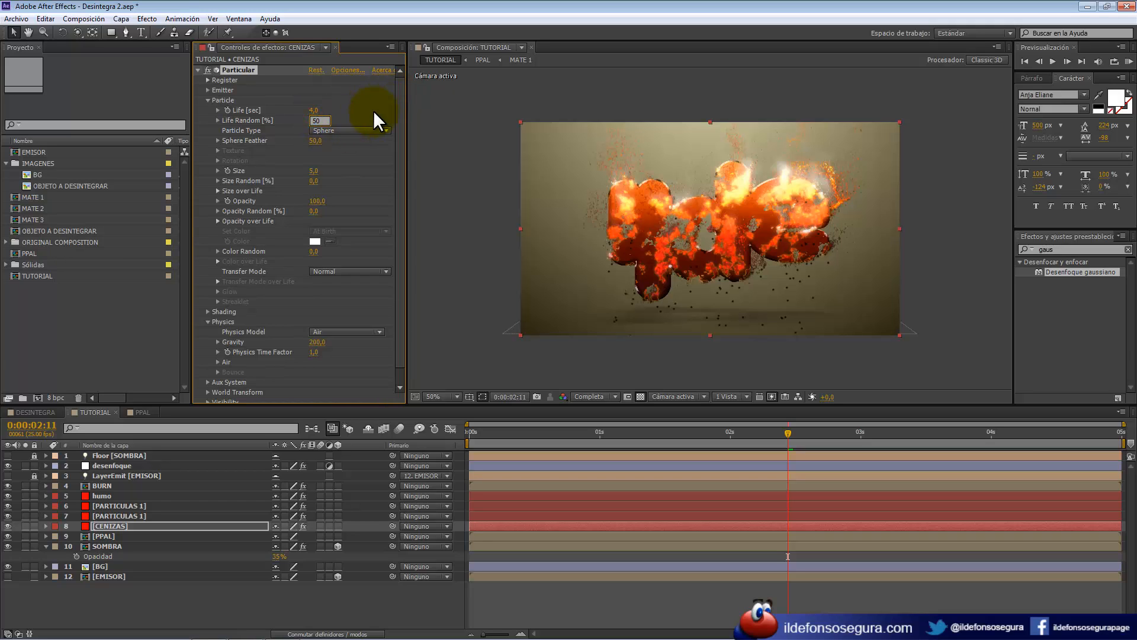
pyautogui.press('Return')
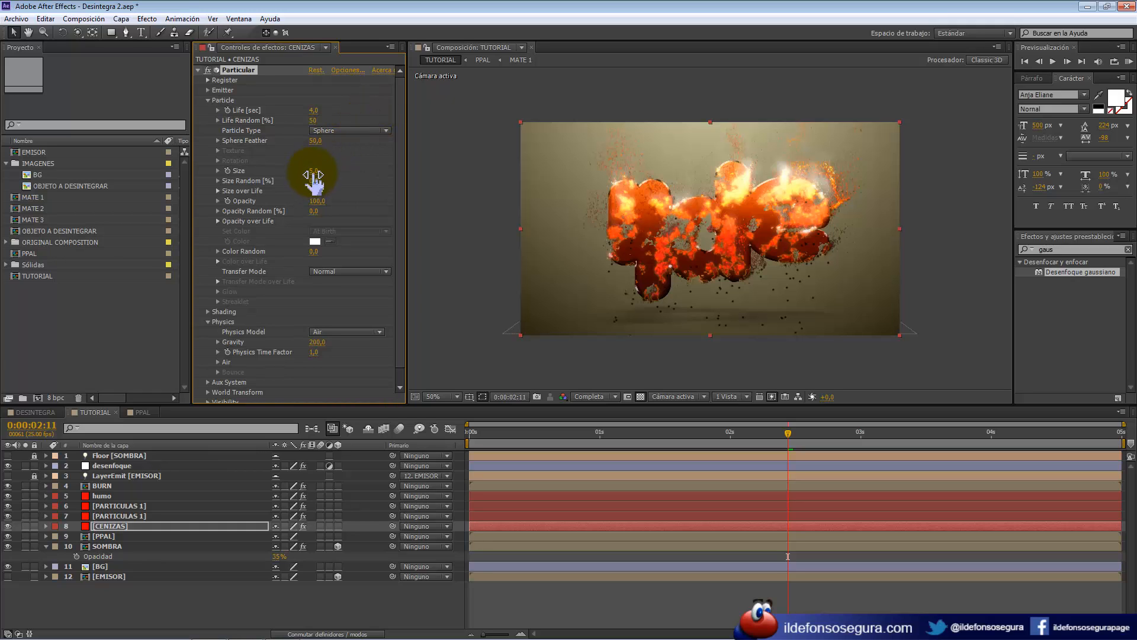
# Set the particle Size to 2 and shape the Size over Life curve to fall off towards the end.
pyautogui.click(314, 172)
pyautogui.press('Return')
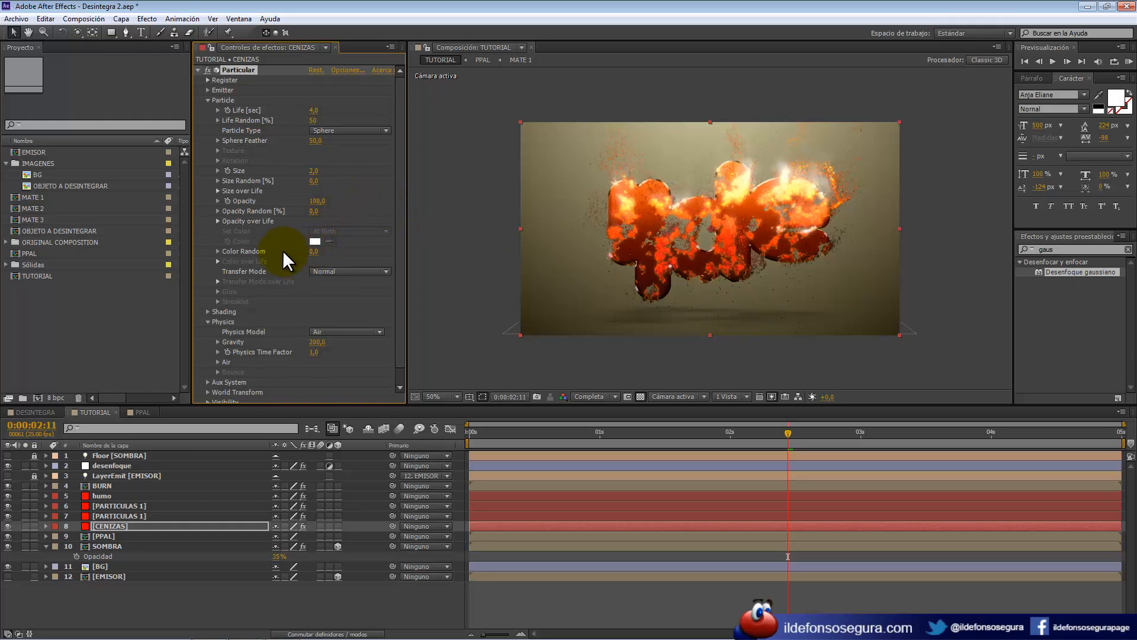
pyautogui.click(218, 191)
pyautogui.moveTo(335, 205)
pyautogui.mouseDown()
pyautogui.moveTo(368, 216)
pyautogui.moveTo(396, 247)
pyautogui.mouseUp()
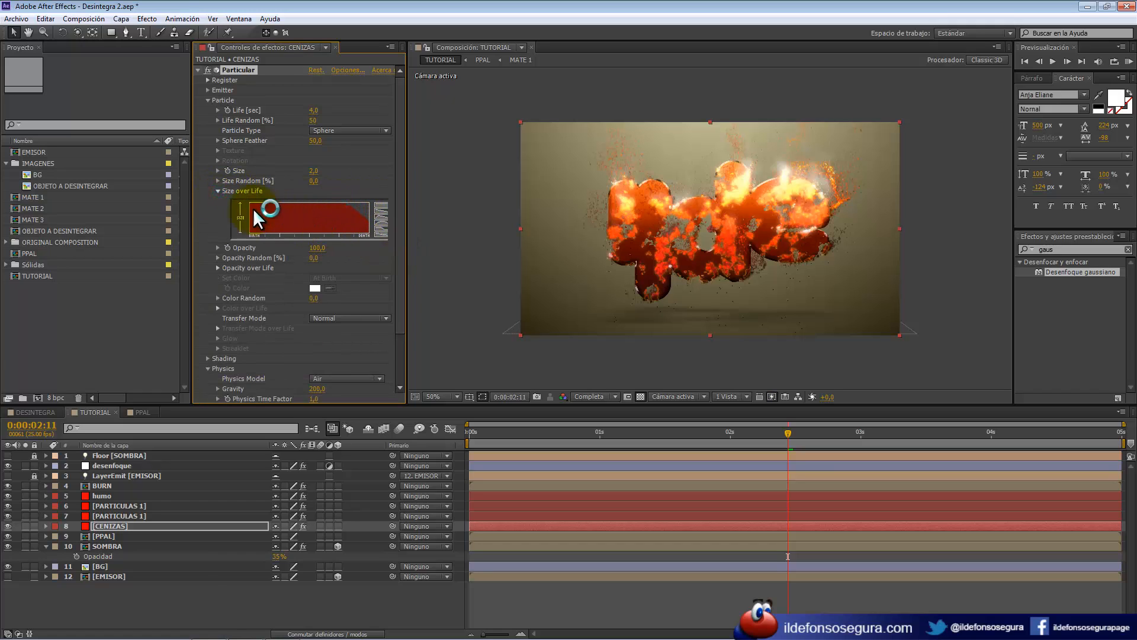
pyautogui.click(217, 191)
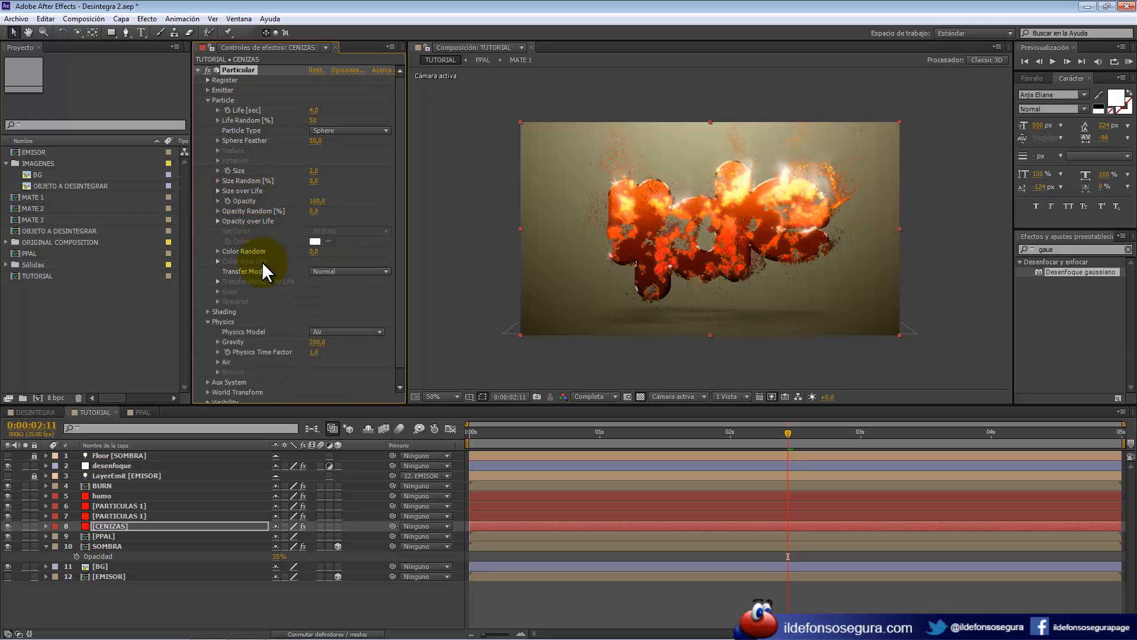
pyautogui.click(207, 100)
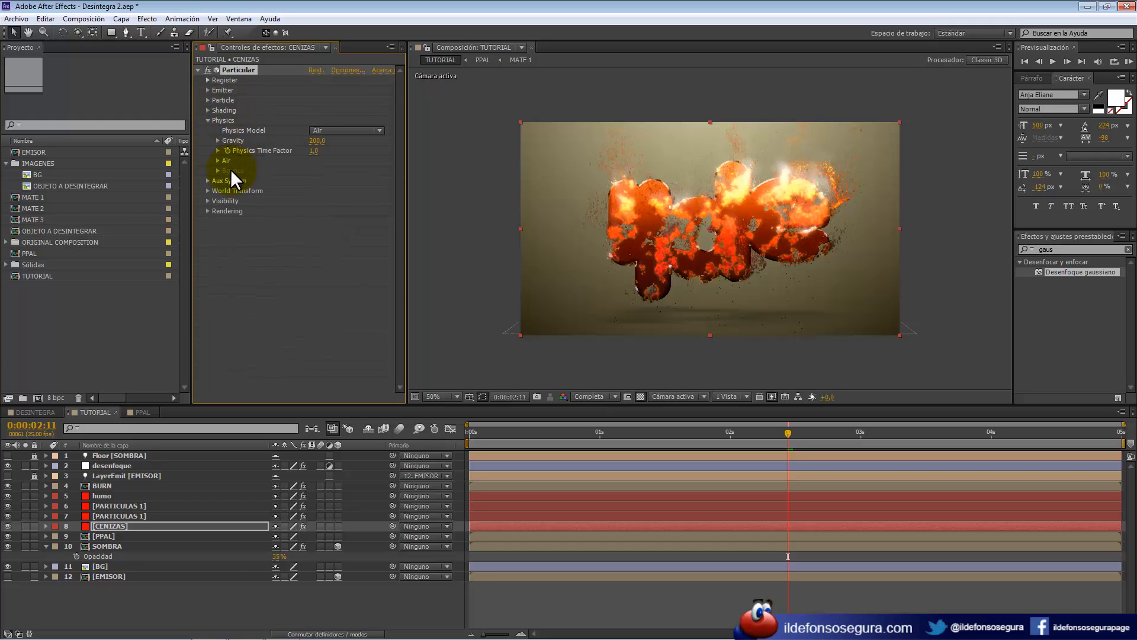
# Switch the Physics Model to Bounce and assign SOMBRA as the Floor Layer.
pyautogui.click(329, 130)
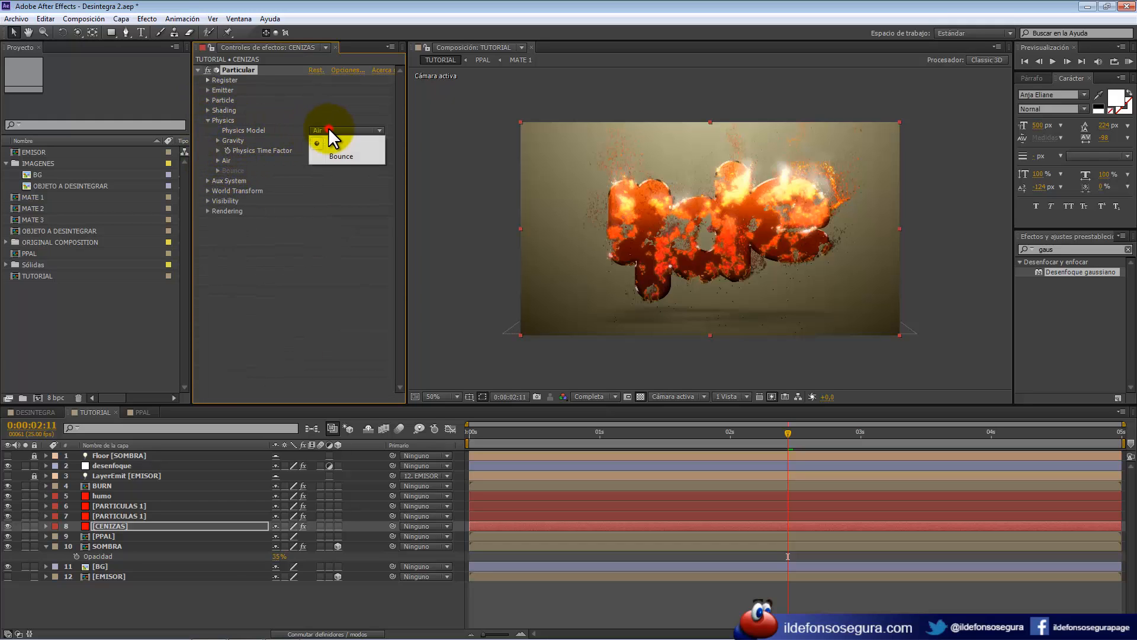
pyautogui.click(340, 157)
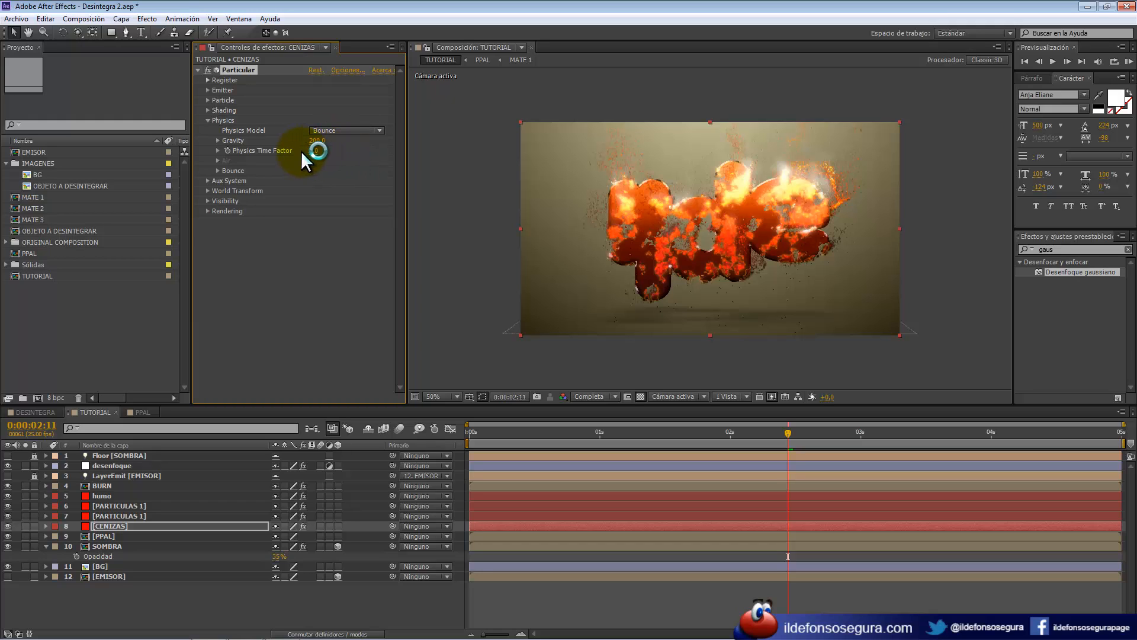
pyautogui.click(219, 169)
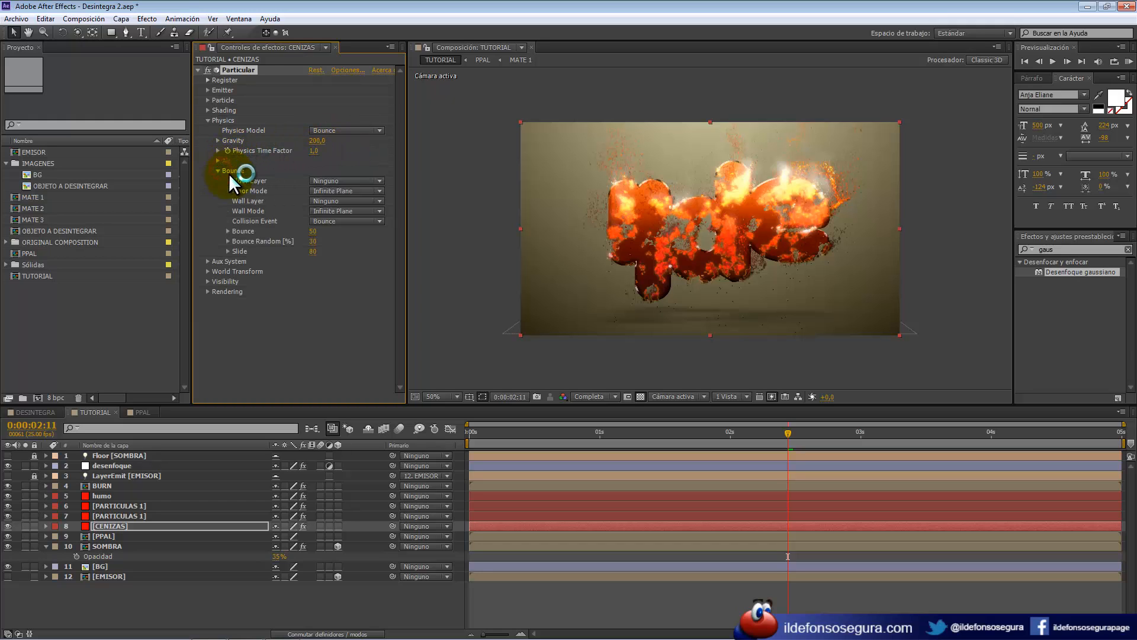
pyautogui.click(376, 180)
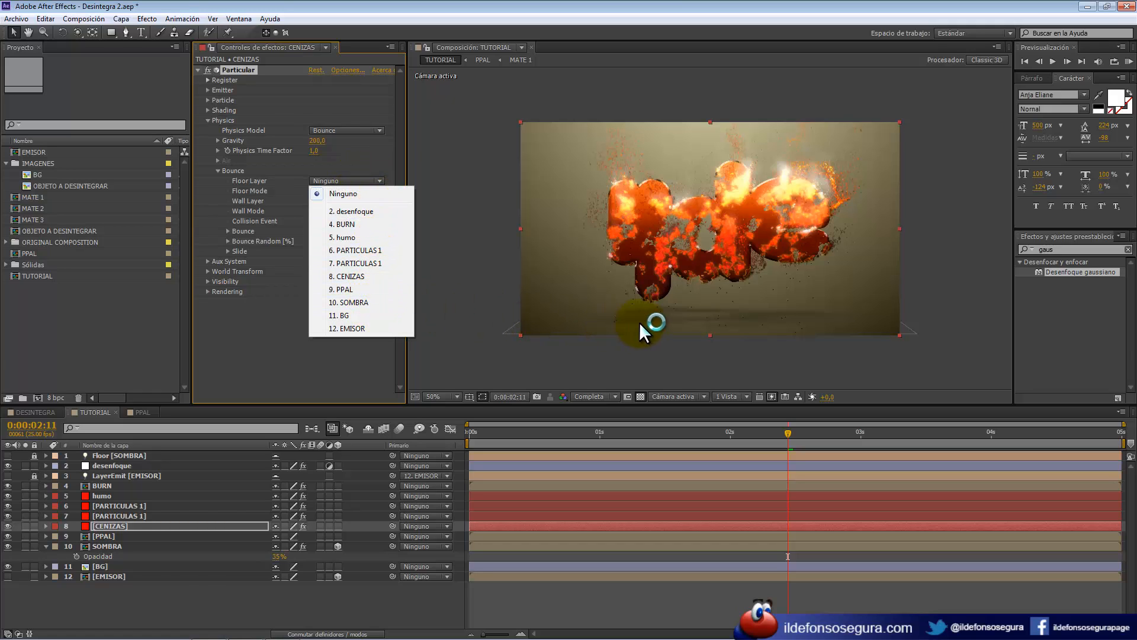
pyautogui.click(375, 302)
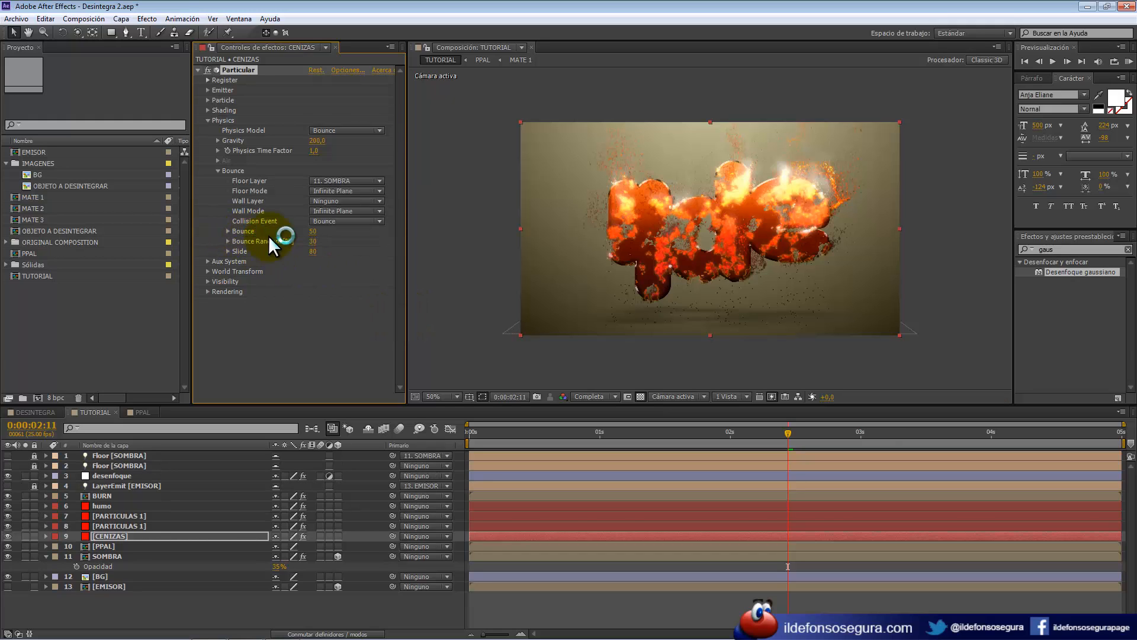
# Set the Bounce amount of the CENIZAS particles to 20.
pyautogui.click(313, 231)
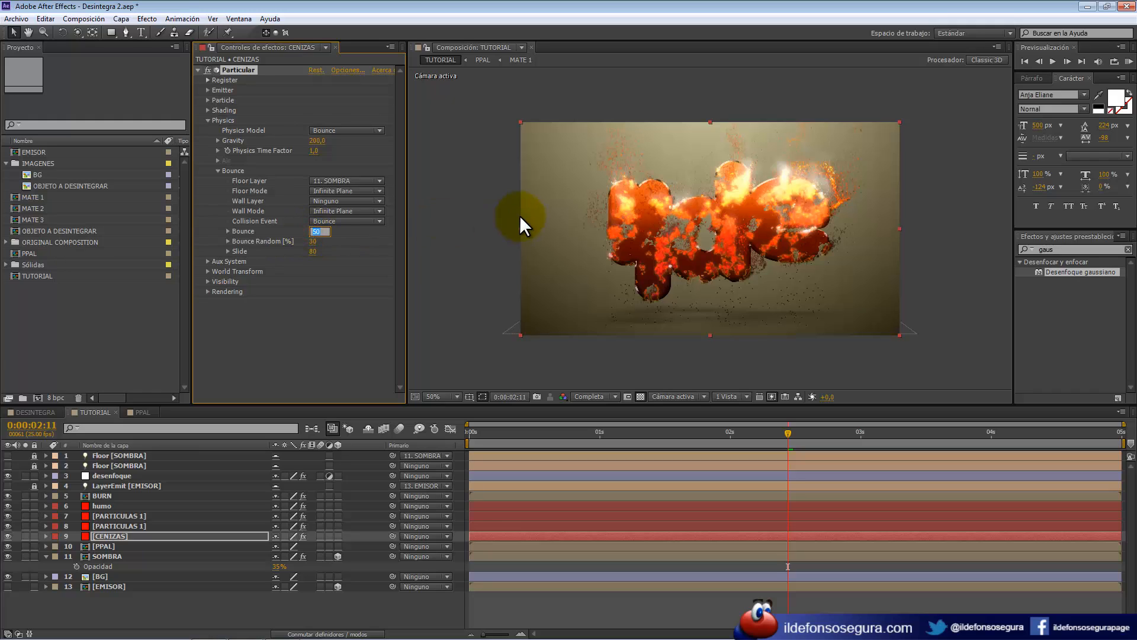
pyautogui.write('20')
pyautogui.press('Return')
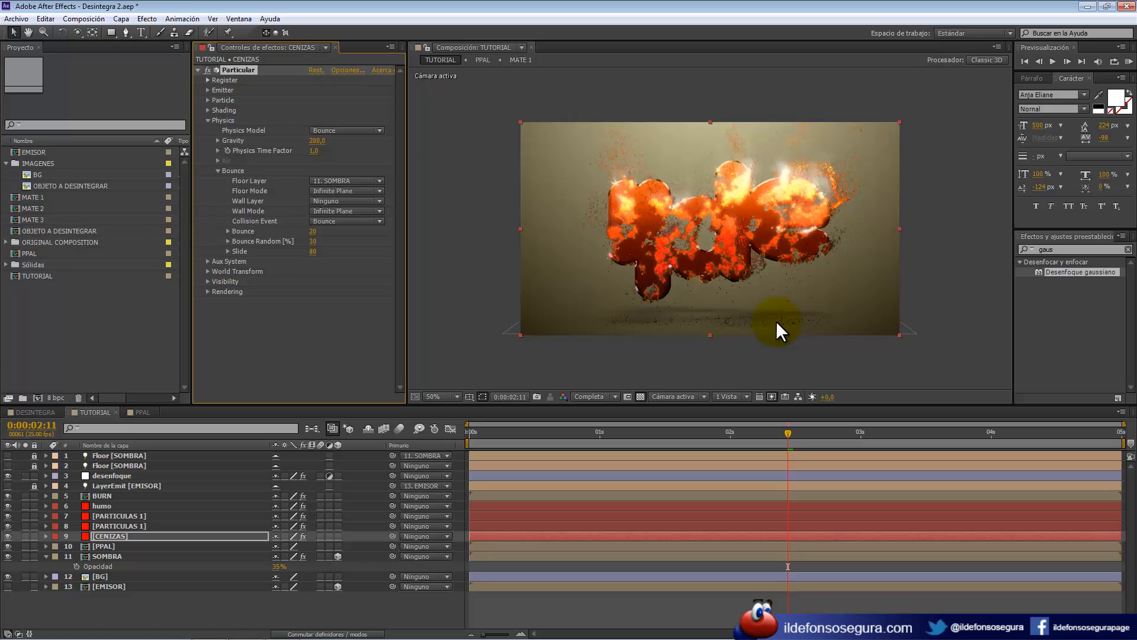
# Apply Desenfoque gaussiano to CENIZAS with Difuminación 3, try vertical-only blur, and return the blur dimensions to Horizontal y vertical.
pyautogui.moveTo(1057, 271); pyautogui.dragTo(366, 343)
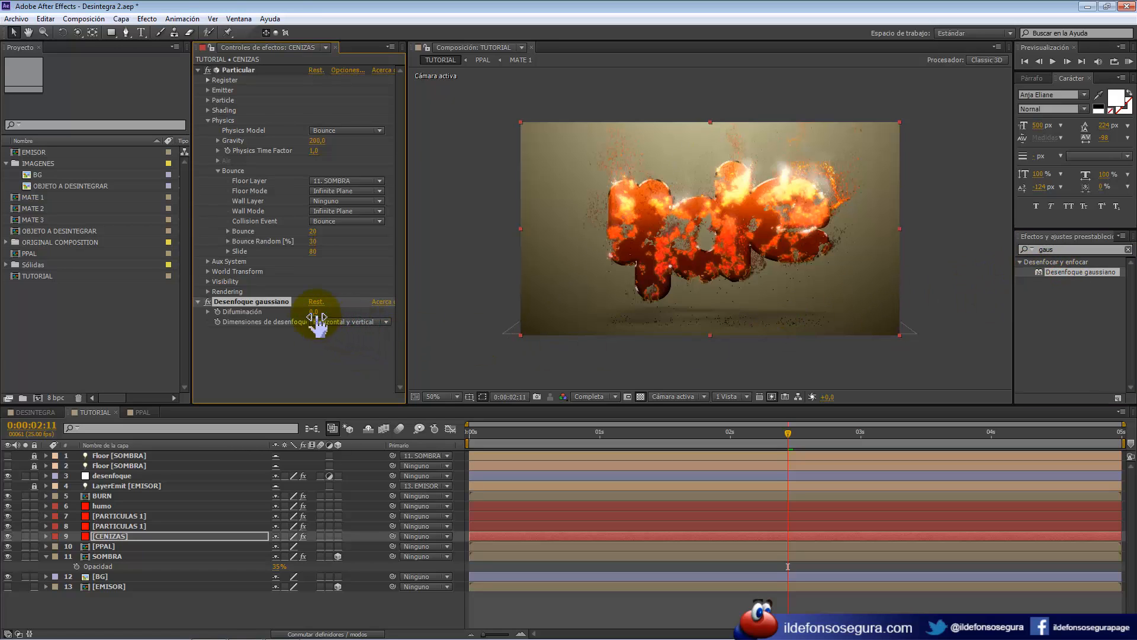
pyautogui.click(314, 312)
pyautogui.click(330, 320)
pyautogui.click(344, 357)
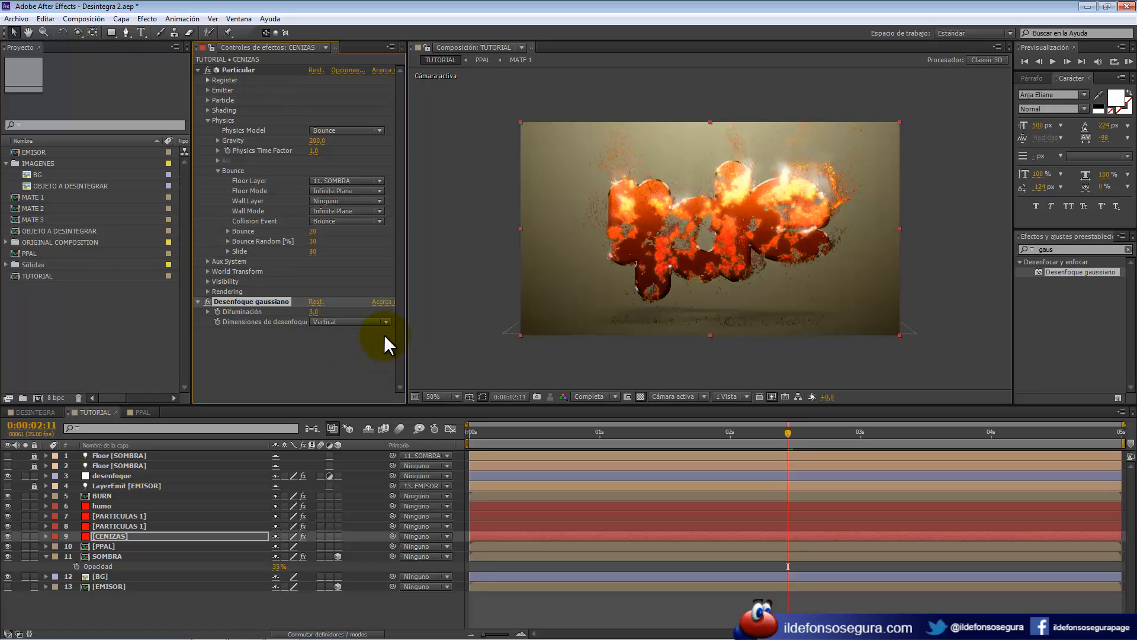
pyautogui.click(456, 396)
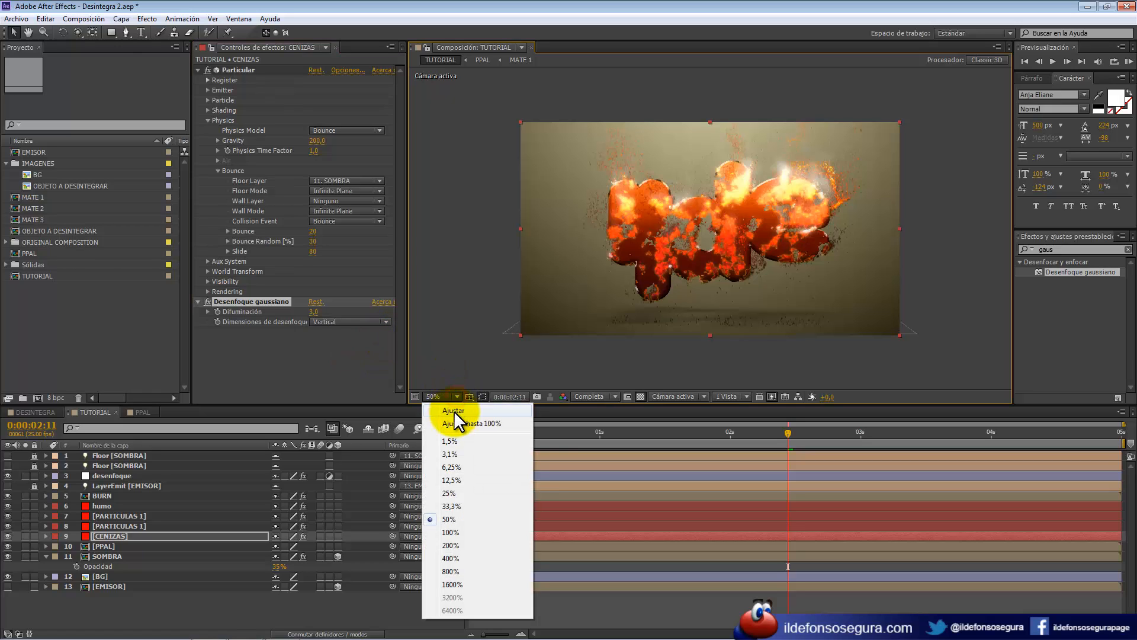
pyautogui.click(455, 418)
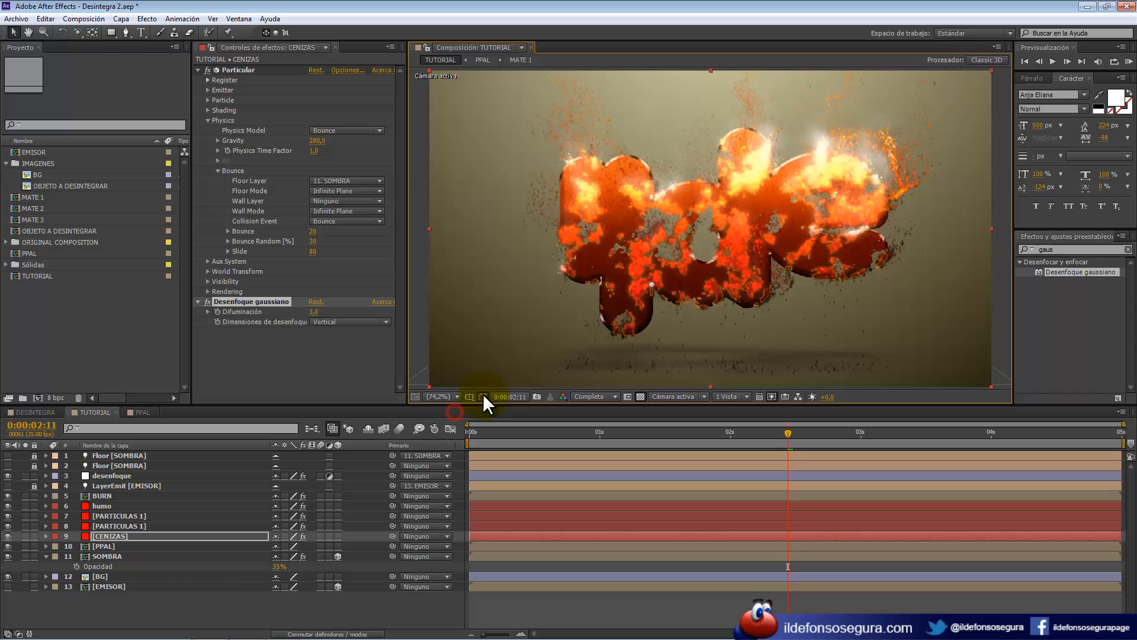
pyautogui.click(356, 322)
pyautogui.click(357, 334)
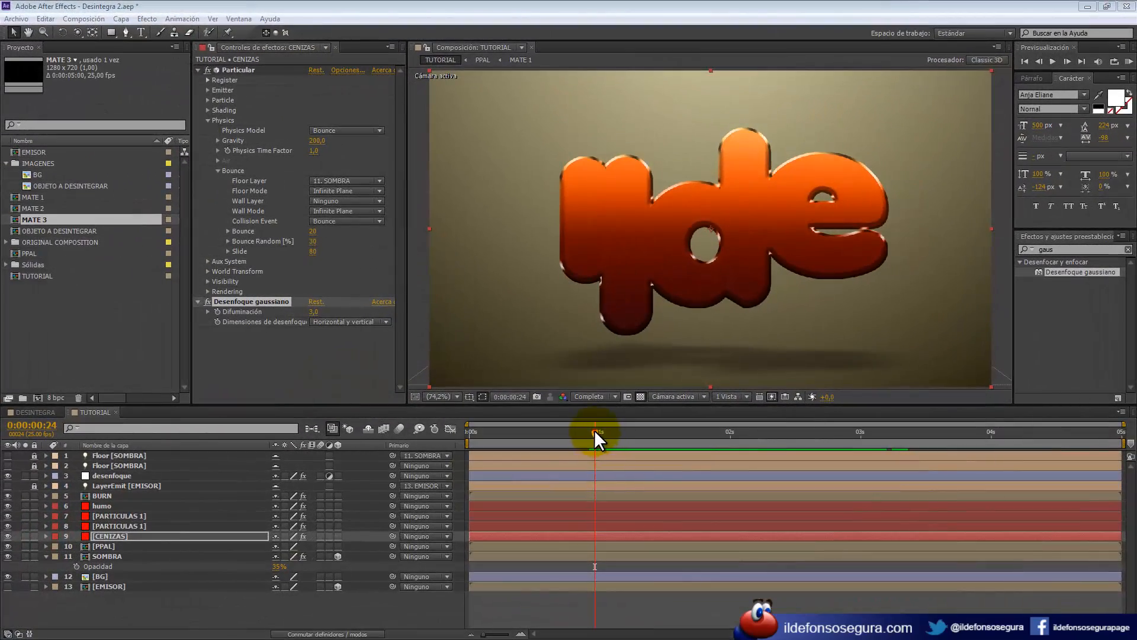
# Preview the burn in TUTORIAL, and open the MATE 1 composition to review how its fractal matte evolves.
pyautogui.moveTo(594, 431); pyautogui.dragTo(751, 438)
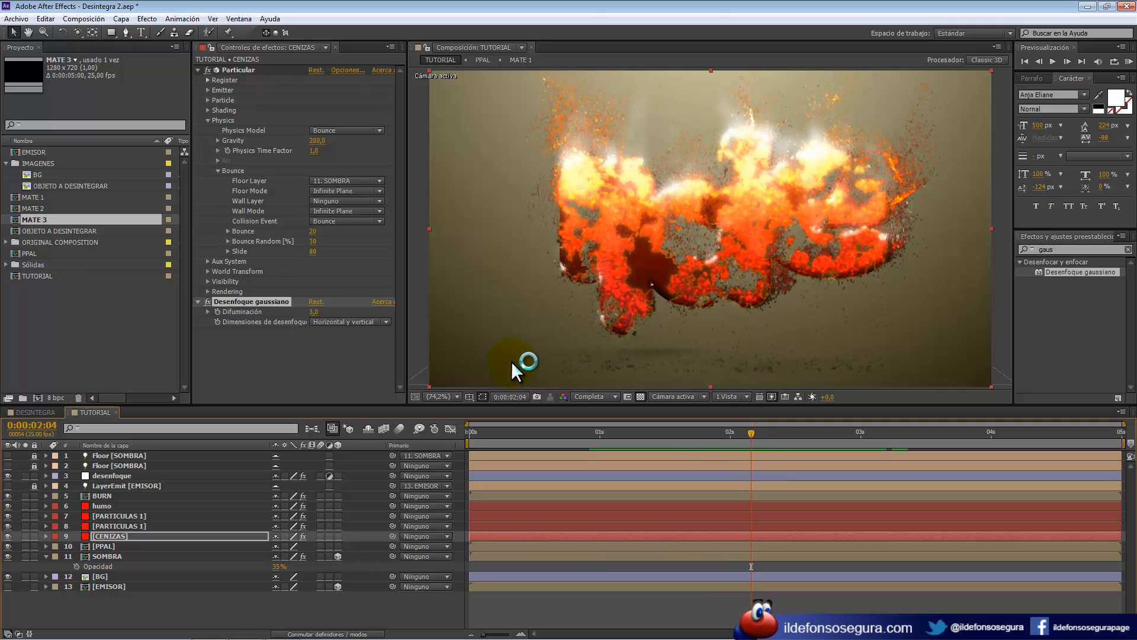
pyautogui.click(44, 196)
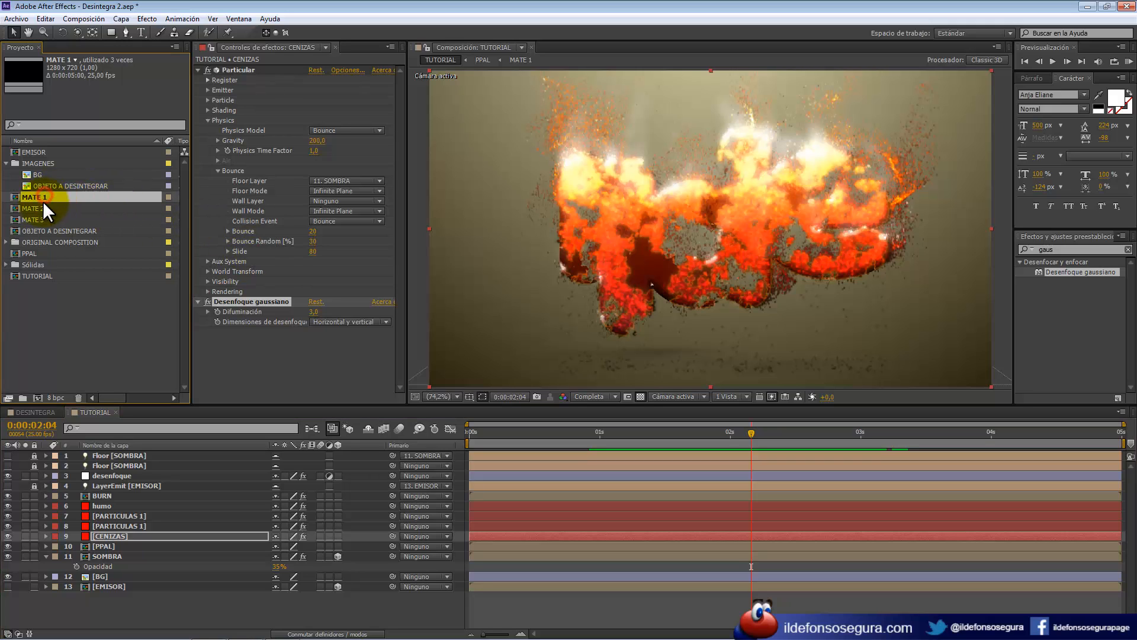
pyautogui.doubleClick(53, 197)
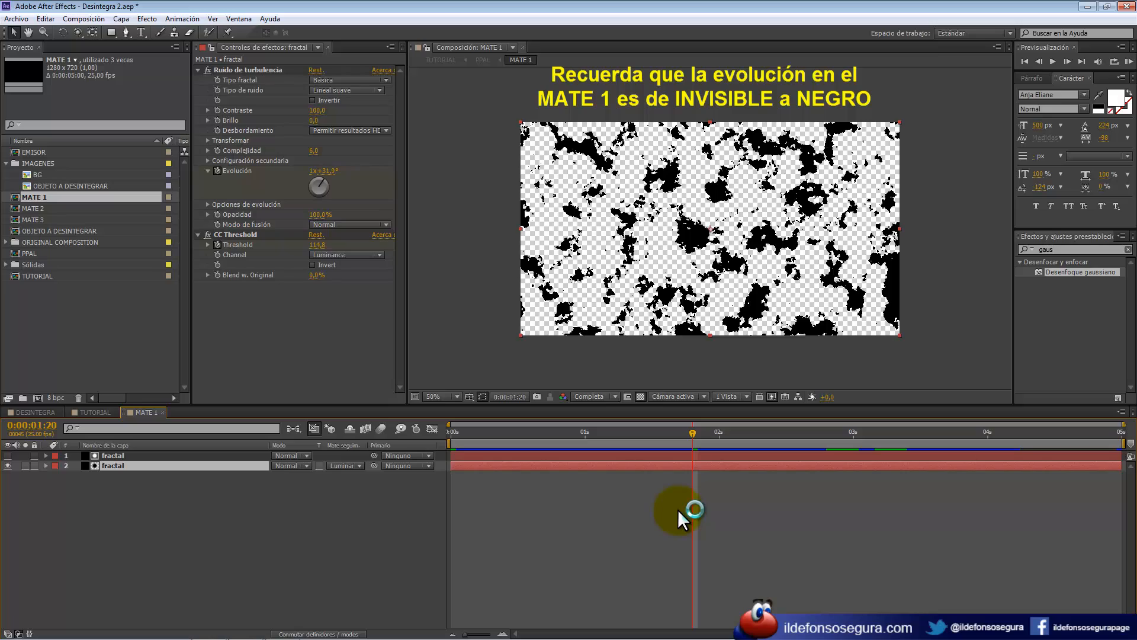
pyautogui.moveTo(688, 434); pyautogui.dragTo(733, 430)
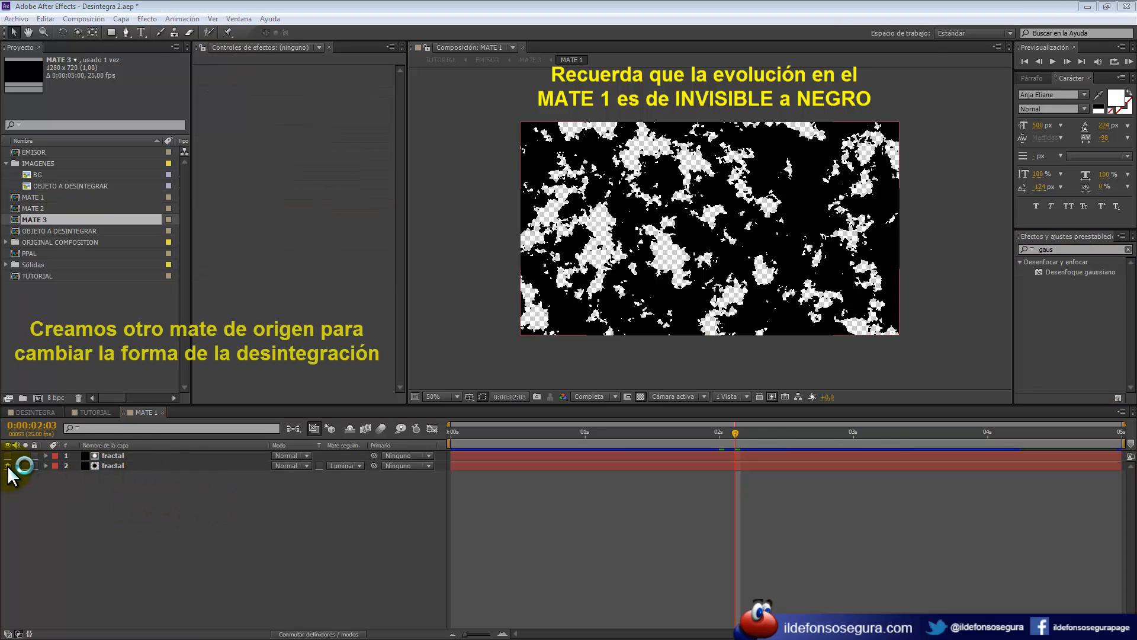
# Hide the lower fractal layer in MATE 1 and add a new black solid of 1280 × 720 px.
pyautogui.click(8, 465)
pyautogui.rightClick(116, 489)
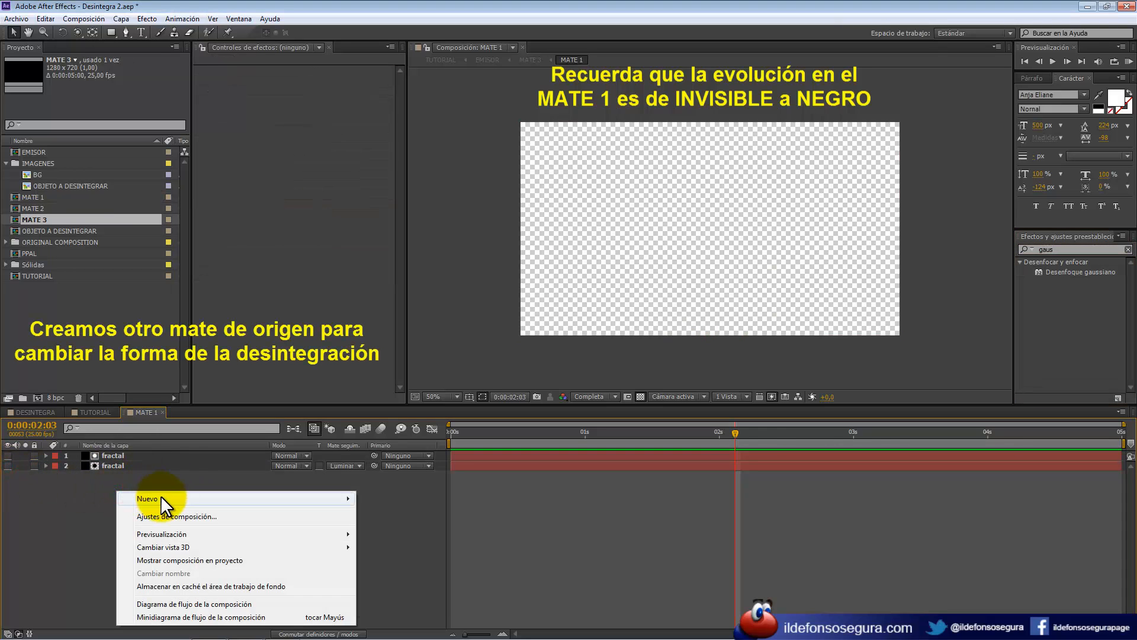
pyautogui.moveTo(161, 498)
pyautogui.click(386, 528)
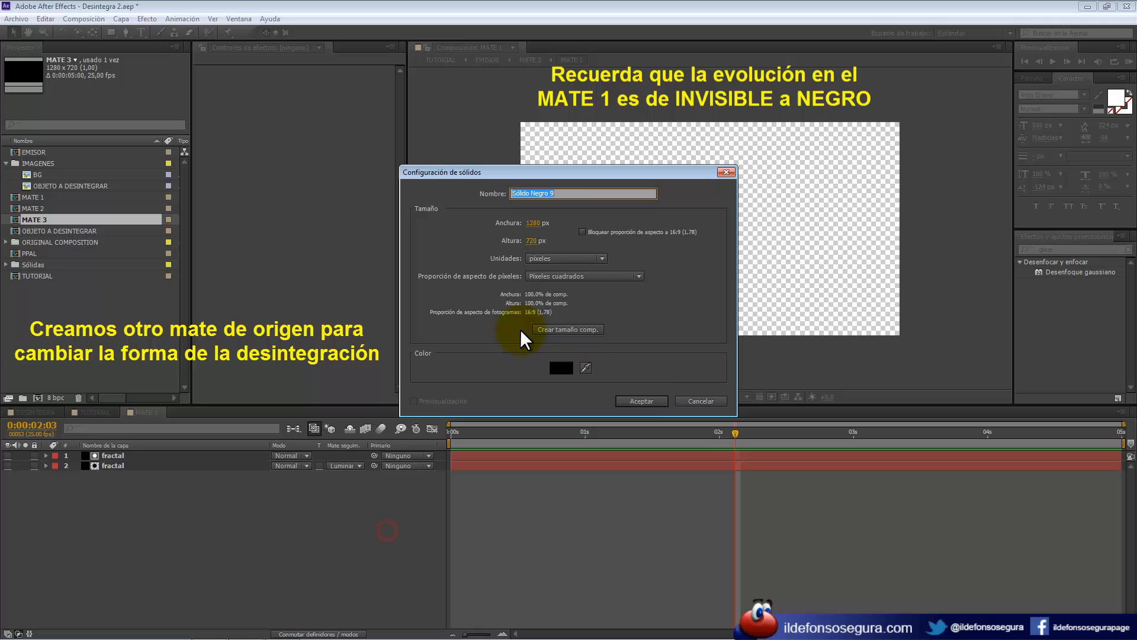
pyautogui.click(653, 402)
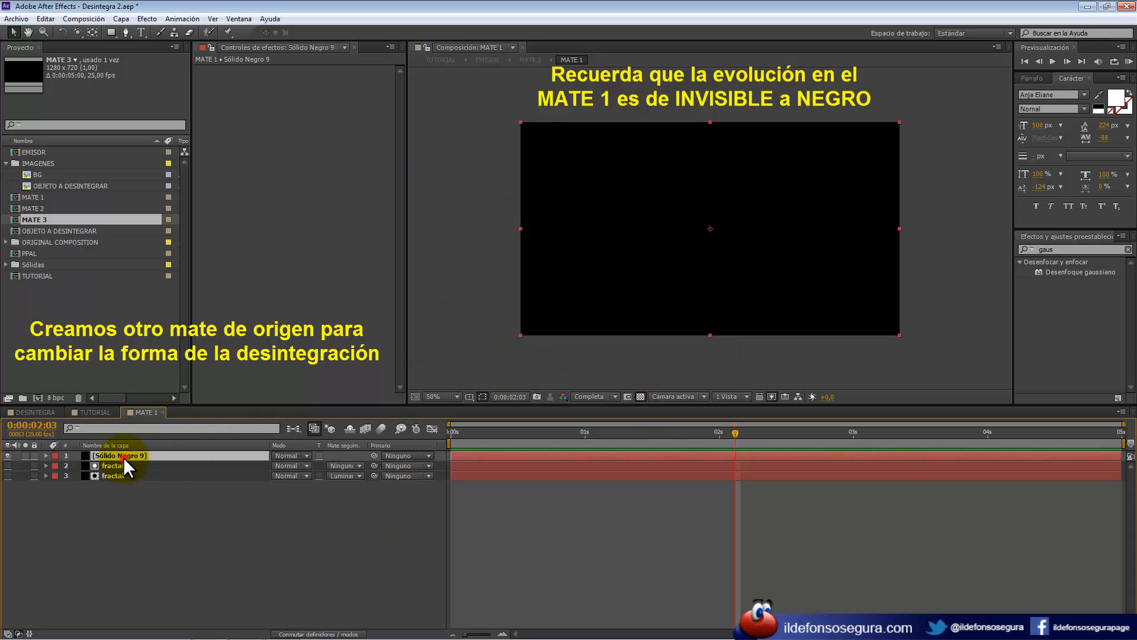
# Rename the new black solid barrido and move it below both fractal layers.
pyautogui.press('Return')
pyautogui.write('barr')
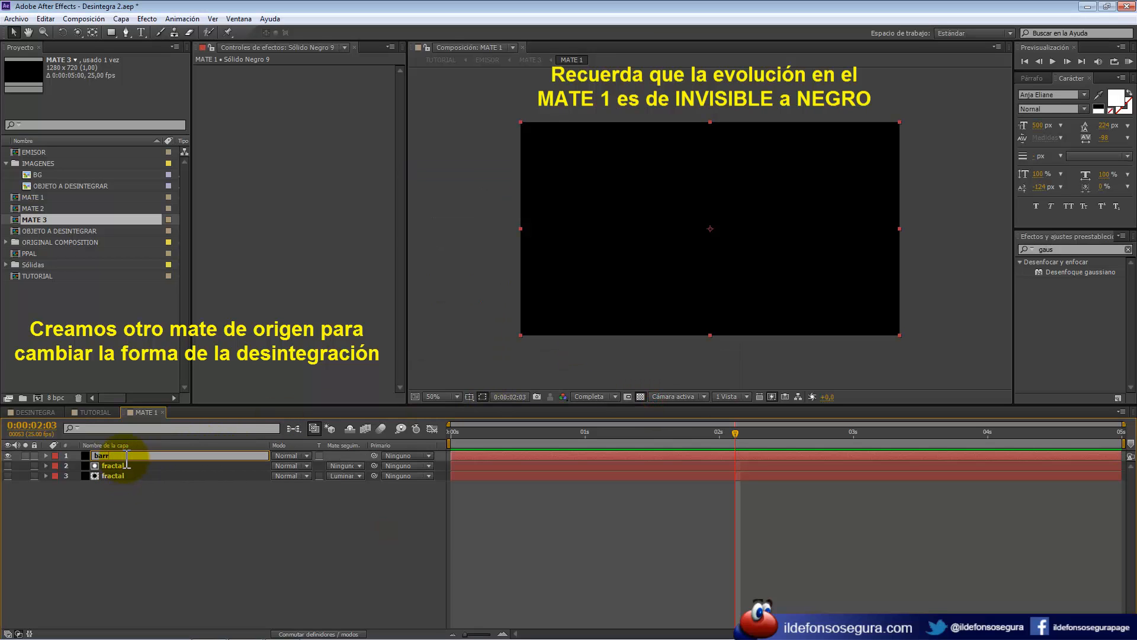
pyautogui.write('ido')
pyautogui.press('Return')
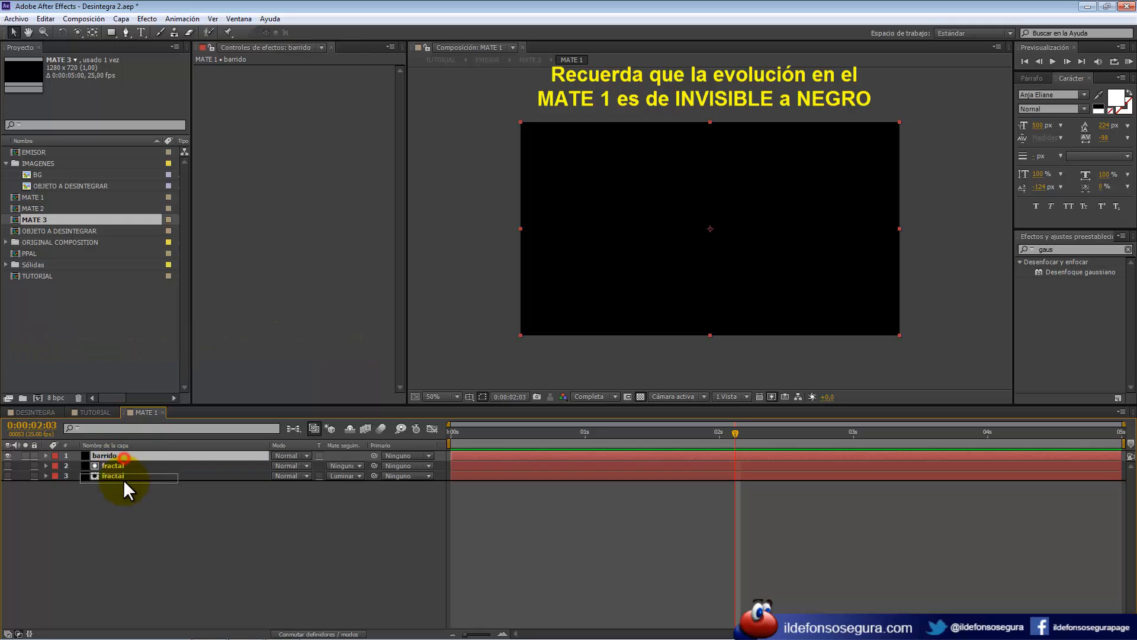
pyautogui.moveTo(124, 482); pyautogui.dragTo(124, 495)
# Find the Barrido lineal transition effect and apply it to the barrido layer.
pyautogui.click(1078, 249)
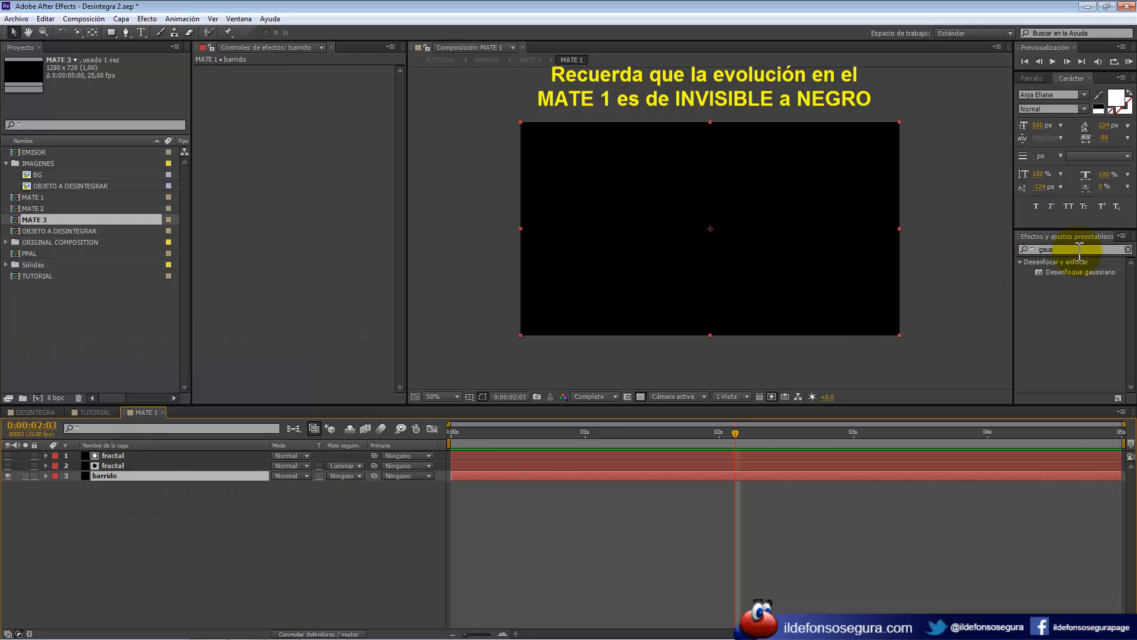
pyautogui.write('barrido li')
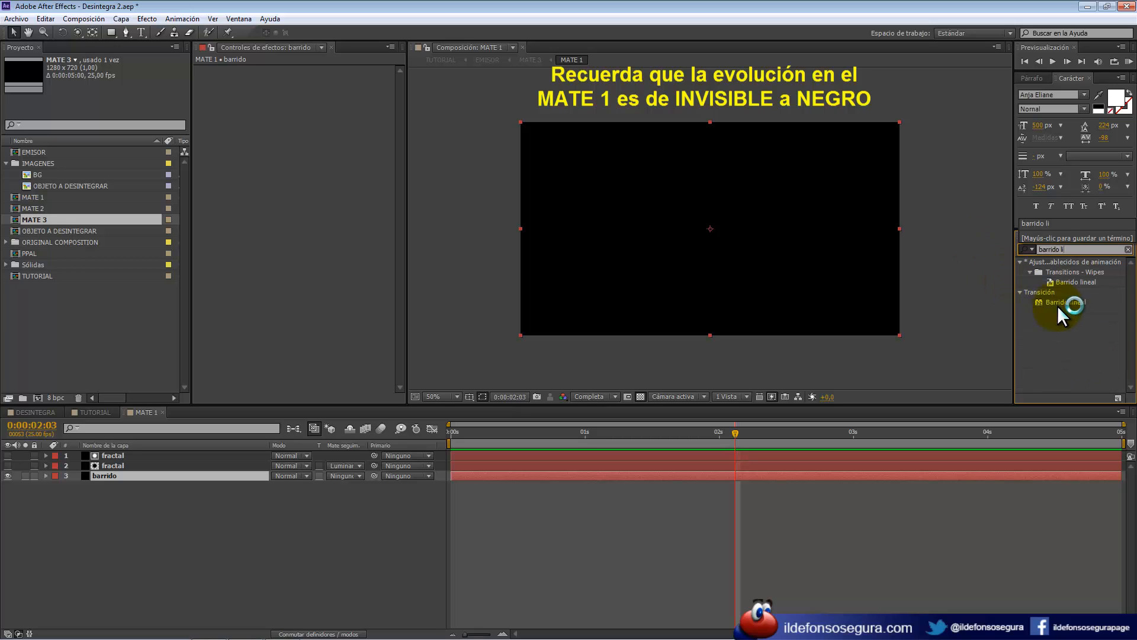
pyautogui.moveTo(1057, 306); pyautogui.dragTo(340, 213)
pyautogui.click(573, 468)
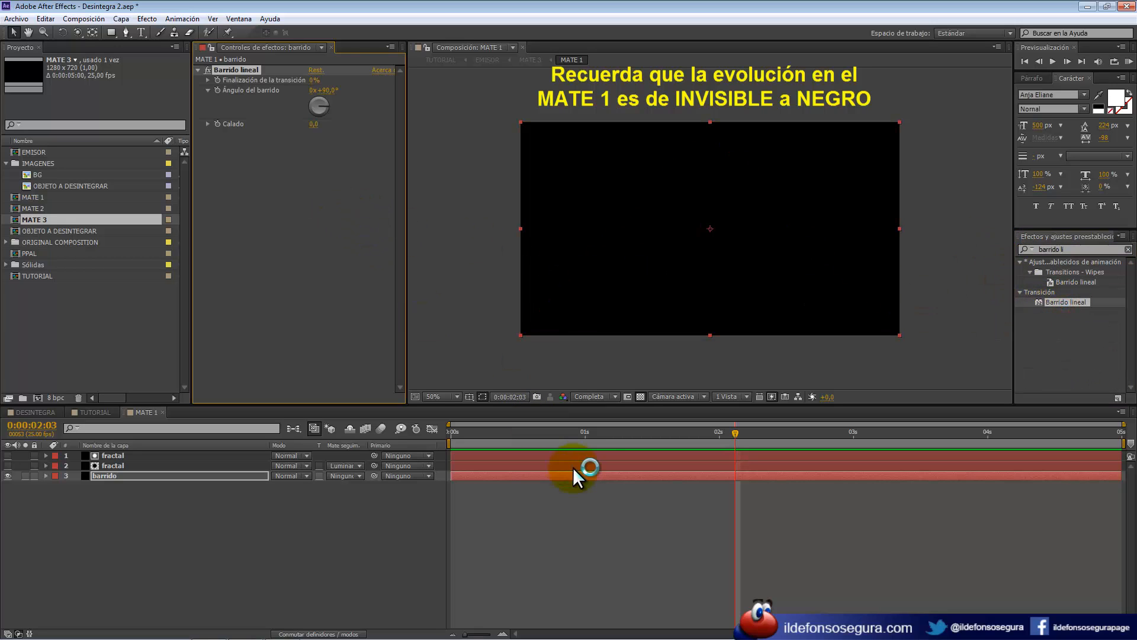
# Keyframe Finalización de la transición at 100% at the 1-second mark of the barrido layer.
pyautogui.click(585, 432)
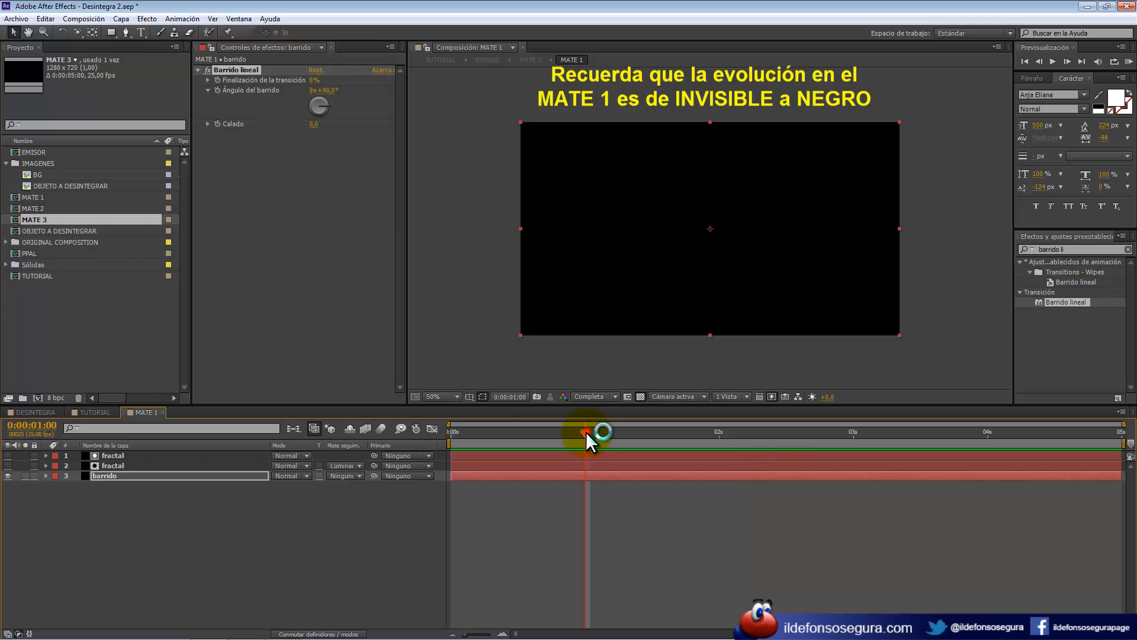
pyautogui.click(314, 80)
pyautogui.write('100')
pyautogui.press('Return')
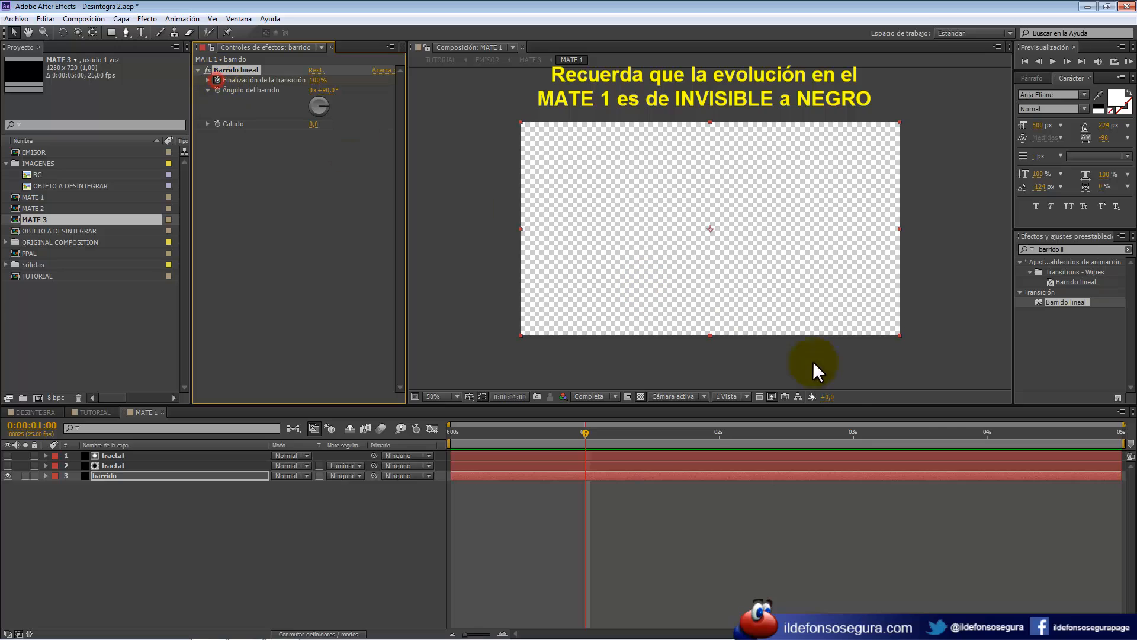
# Add a 0% Finalización de la transición keyframe at 3 seconds and preview the sweep.
pyautogui.click(854, 432)
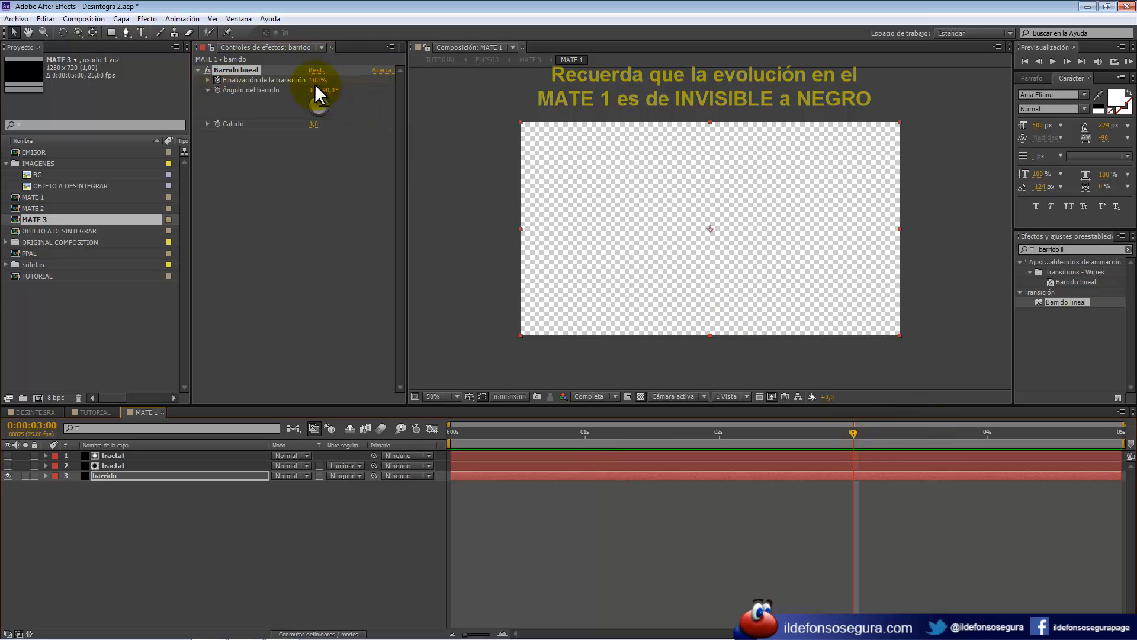
pyautogui.write('0')
pyautogui.press('Return')
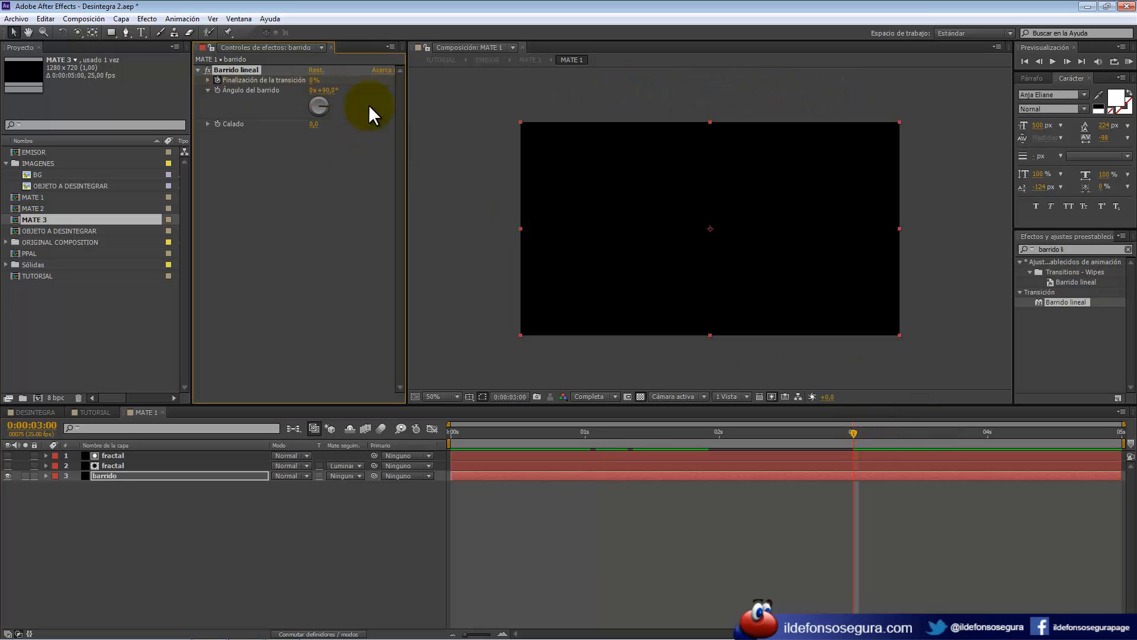
pyautogui.moveTo(843, 426); pyautogui.dragTo(719, 408)
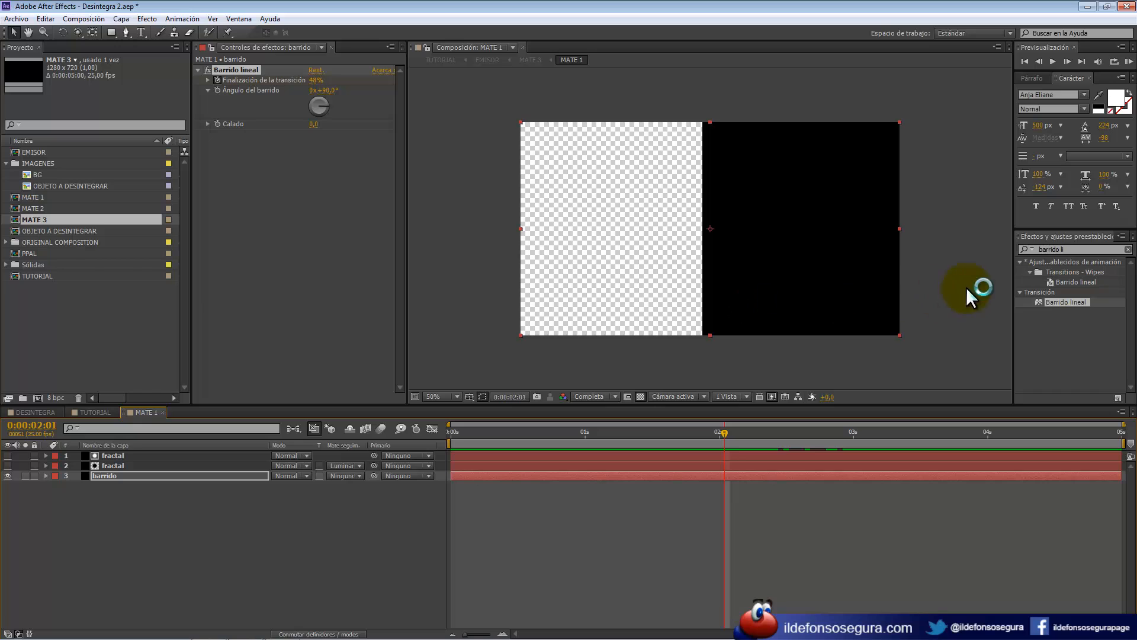
# Find the Bordes rugosos effect and apply it to the barrido layer below Barrido lineal.
pyautogui.moveTo(1081, 249); pyautogui.dragTo(971, 235)
pyautogui.write('bor')
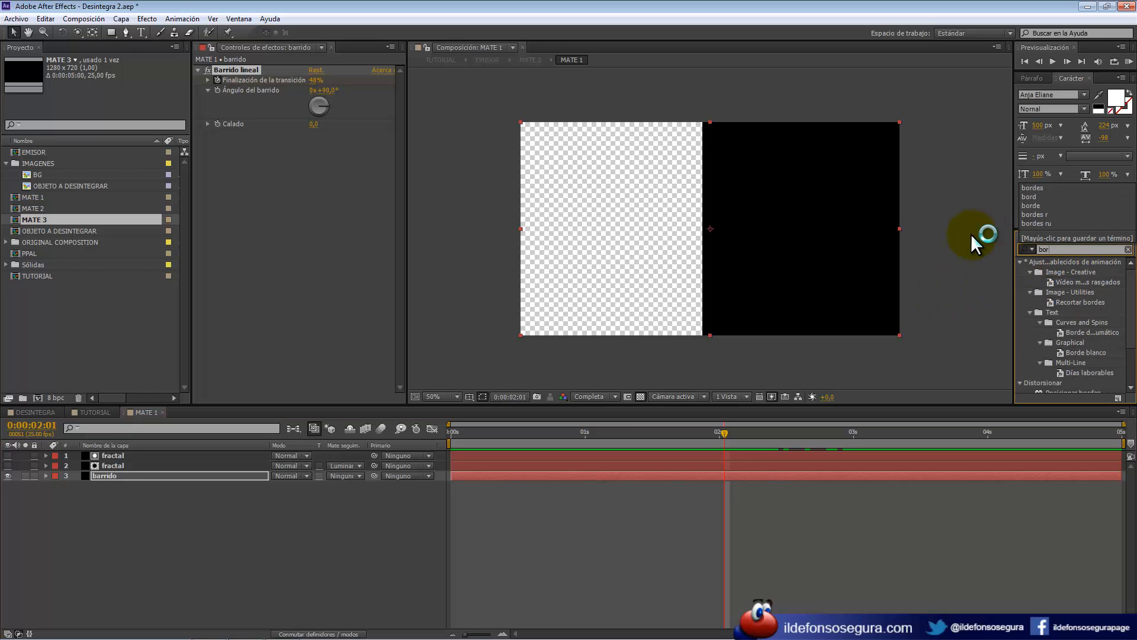
pyautogui.write('des')
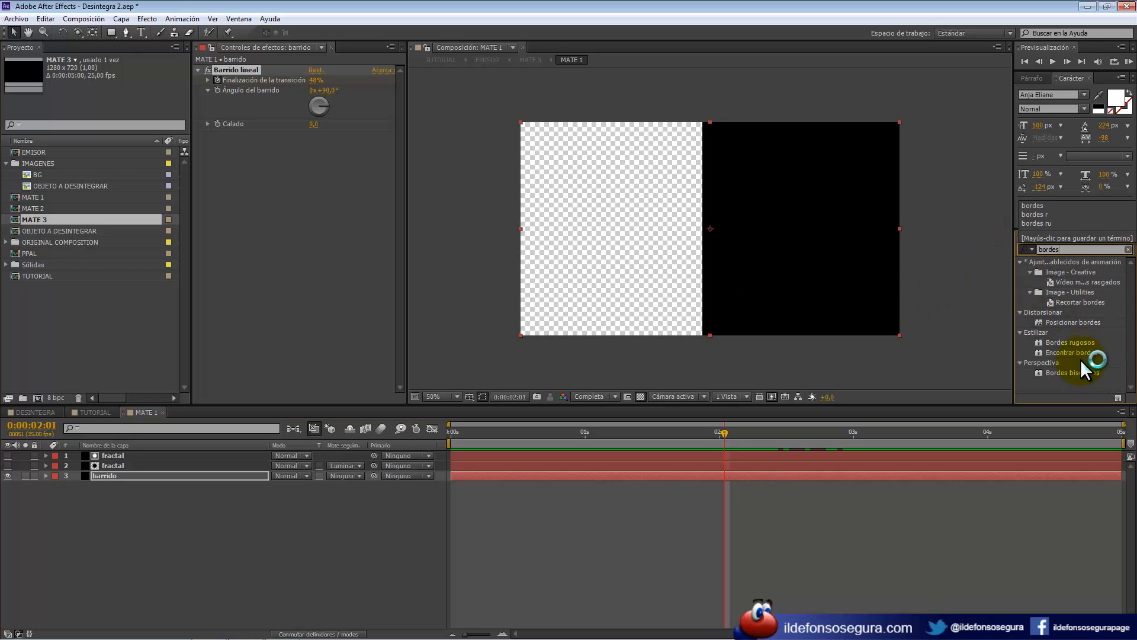
pyautogui.moveTo(1077, 343); pyautogui.dragTo(970, 334)
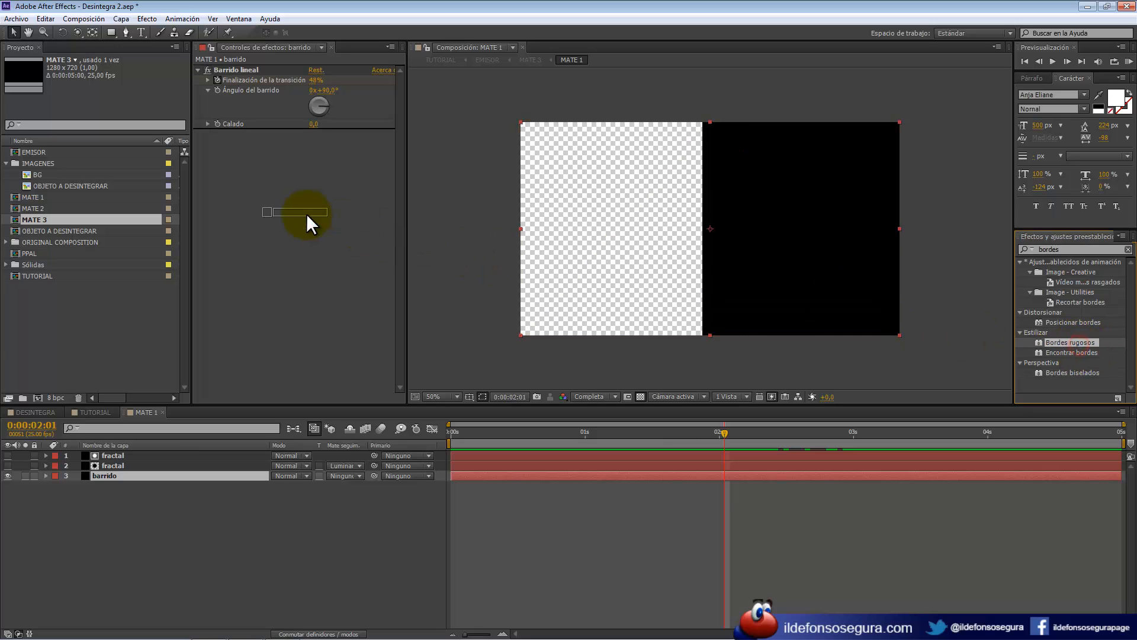
# Scale the barrido layer to 110% so its rough outer edges fall outside the frame.
pyautogui.click(197, 474)
pyautogui.press('s')
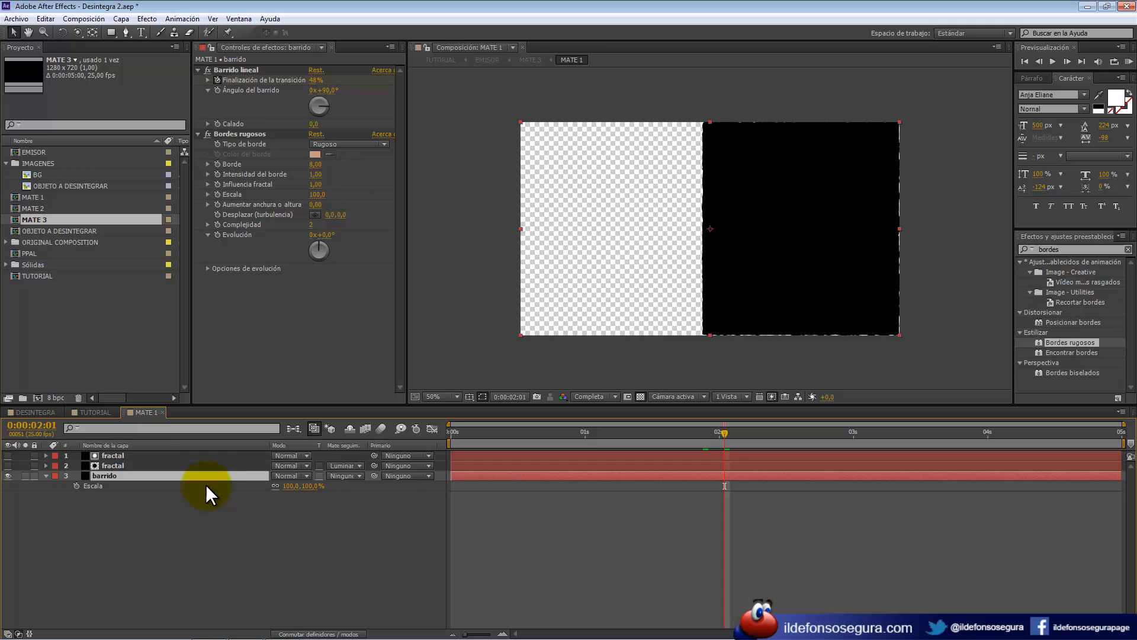
pyautogui.click(307, 485)
pyautogui.press('Return')
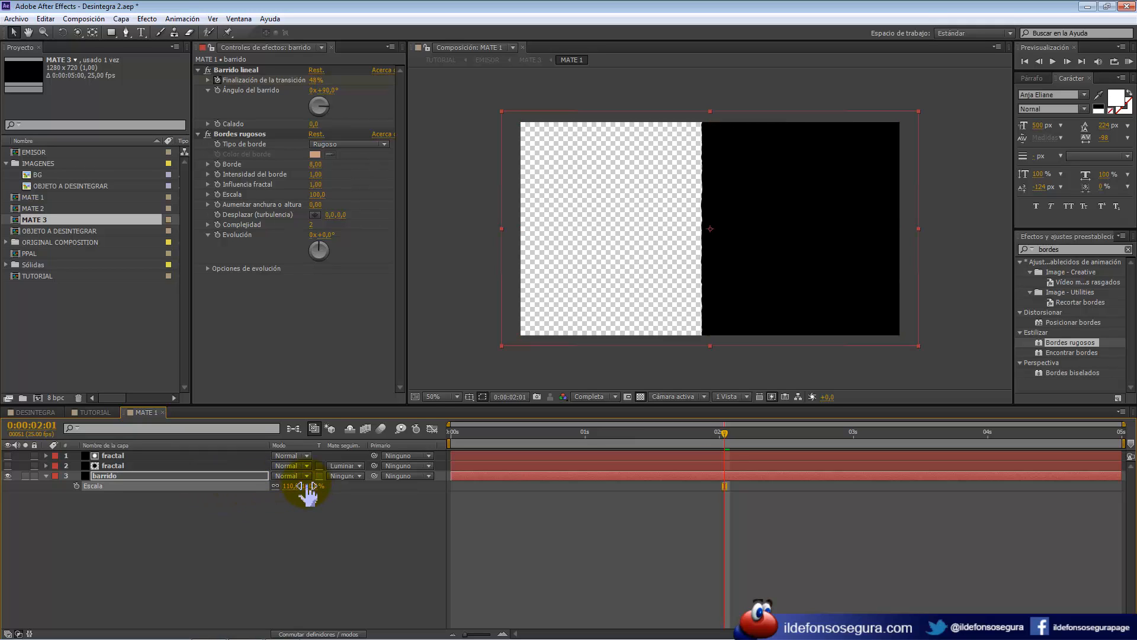
# In Bordes rugosos, set Borde to 90 and Escala to 75, shift the turbulence to 0, 29 with Evolución at 59°, and preview the edge.
pyautogui.click(320, 165)
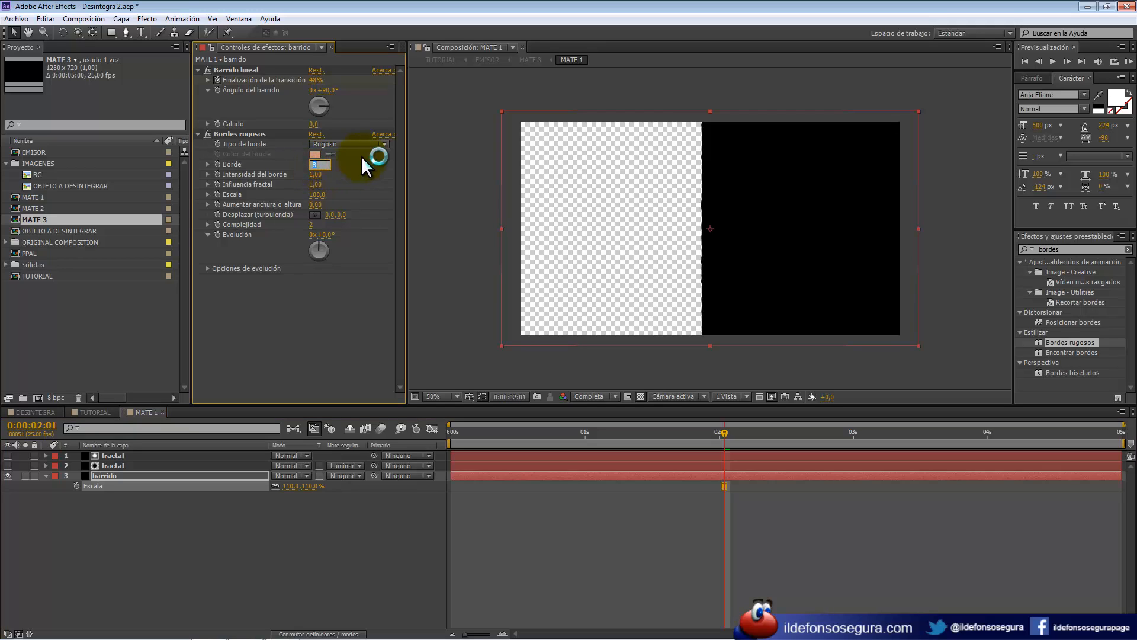
pyautogui.write('90')
pyautogui.press('Return')
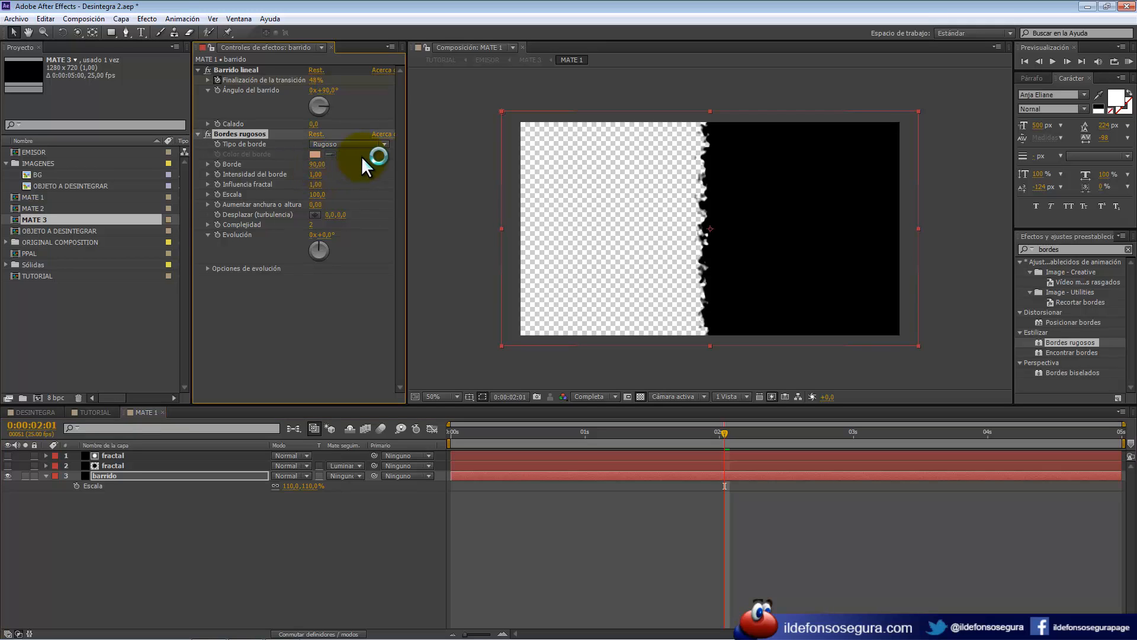
pyautogui.click(316, 194)
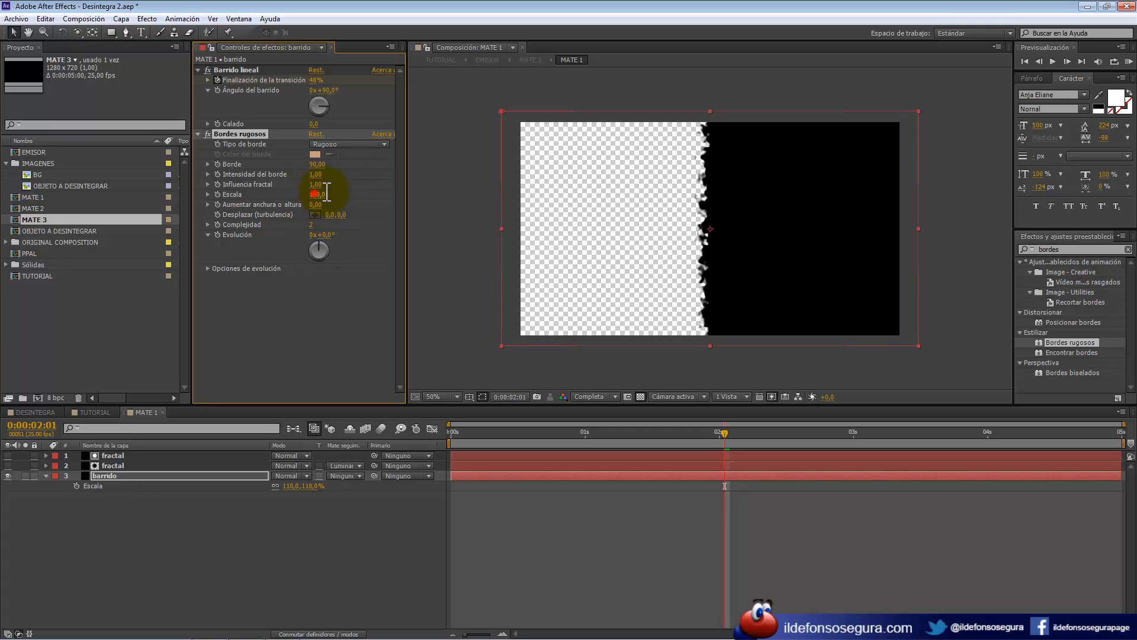
pyautogui.write('75')
pyautogui.press('Return')
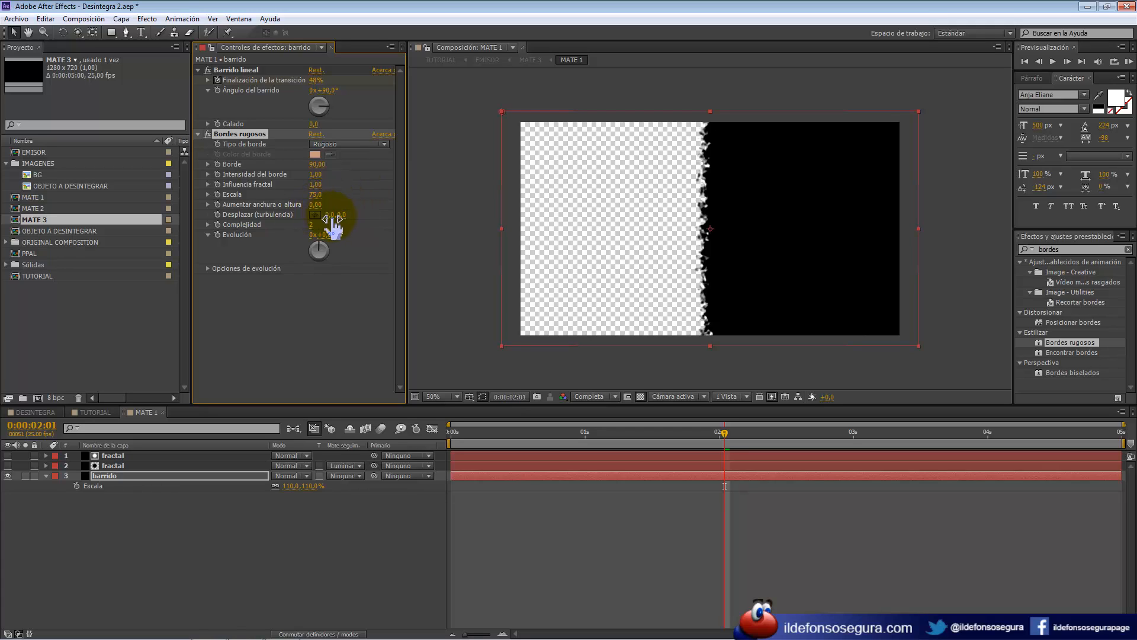
pyautogui.moveTo(342, 214); pyautogui.dragTo(366, 237)
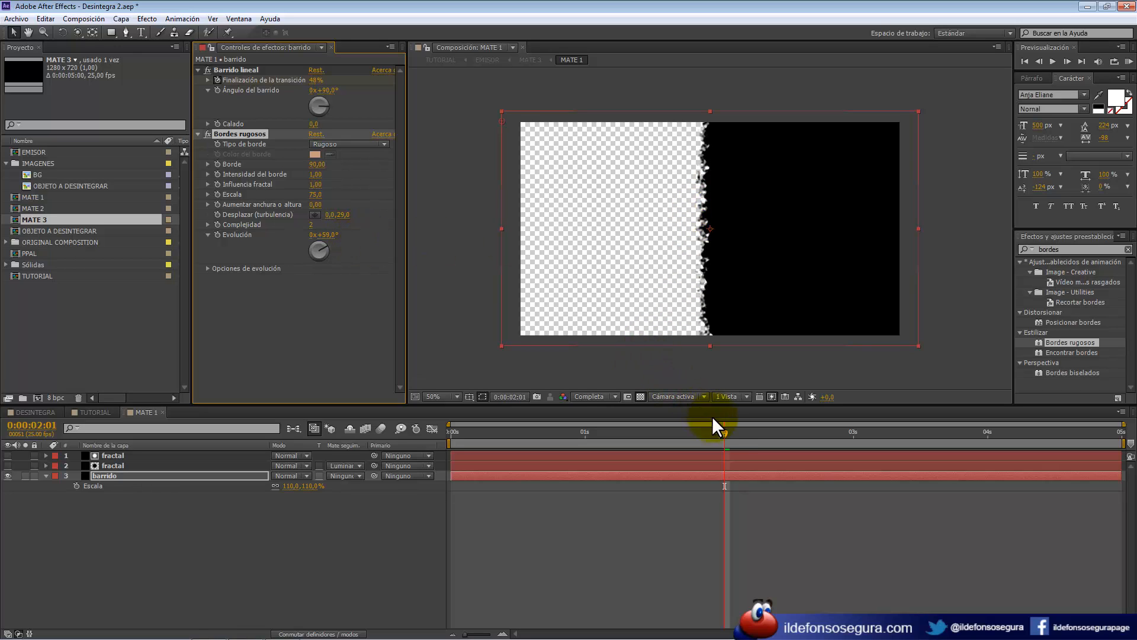
pyautogui.moveTo(720, 434); pyautogui.dragTo(687, 432)
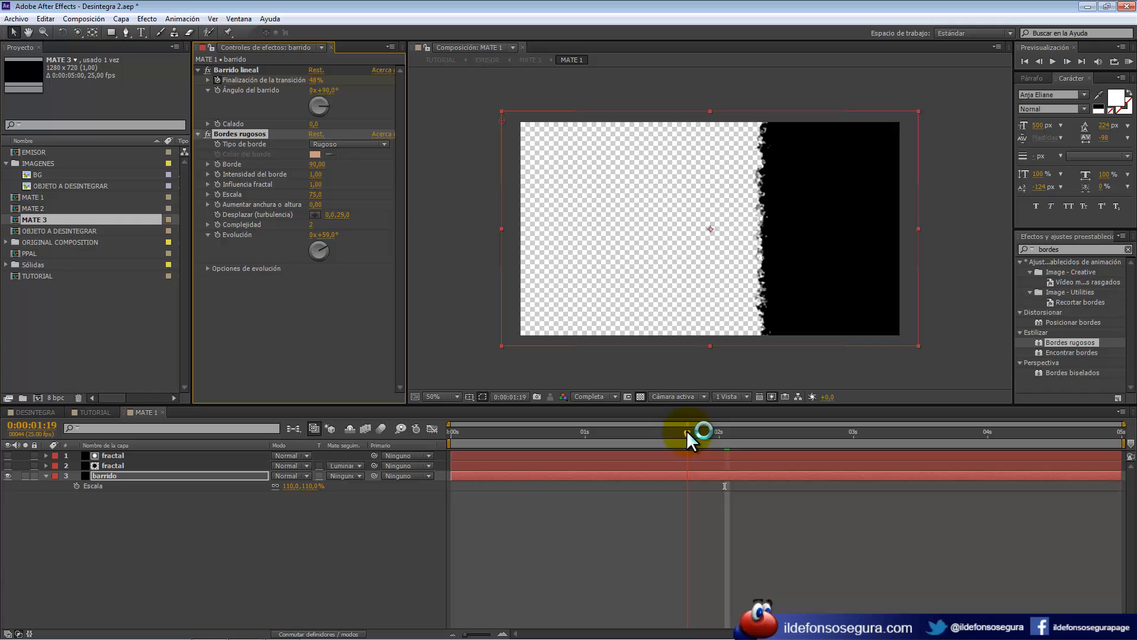
# Shift the MATE 2 layer slightly earlier in MATE 3 to narrow the burning band, and preview the result in TUTORIAL.
pyautogui.click(97, 413)
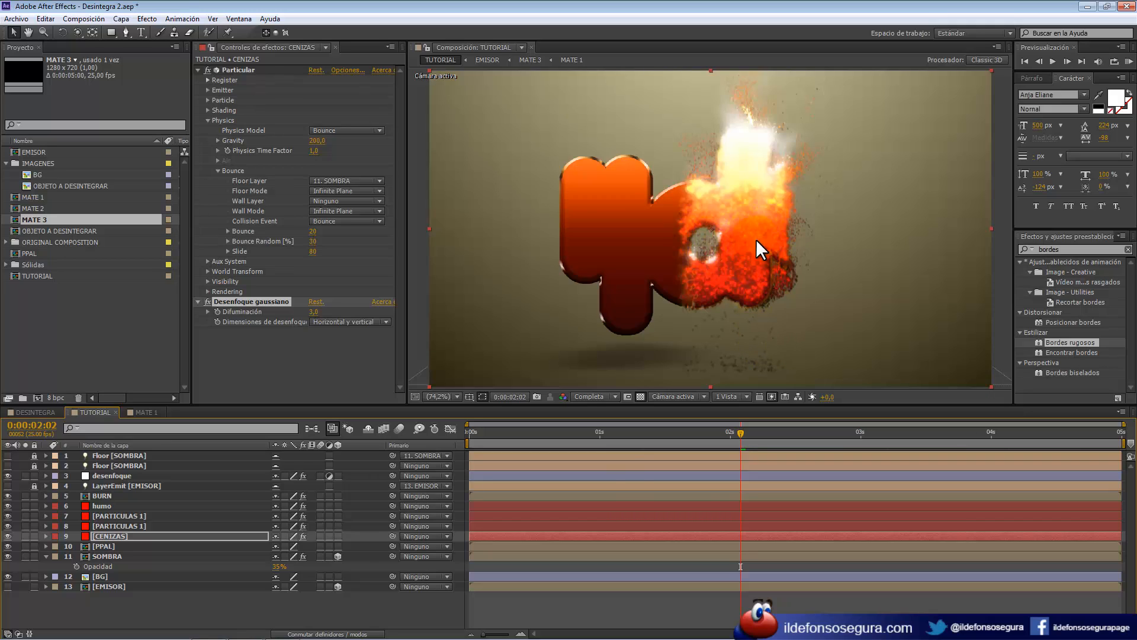
pyautogui.doubleClick(36, 219)
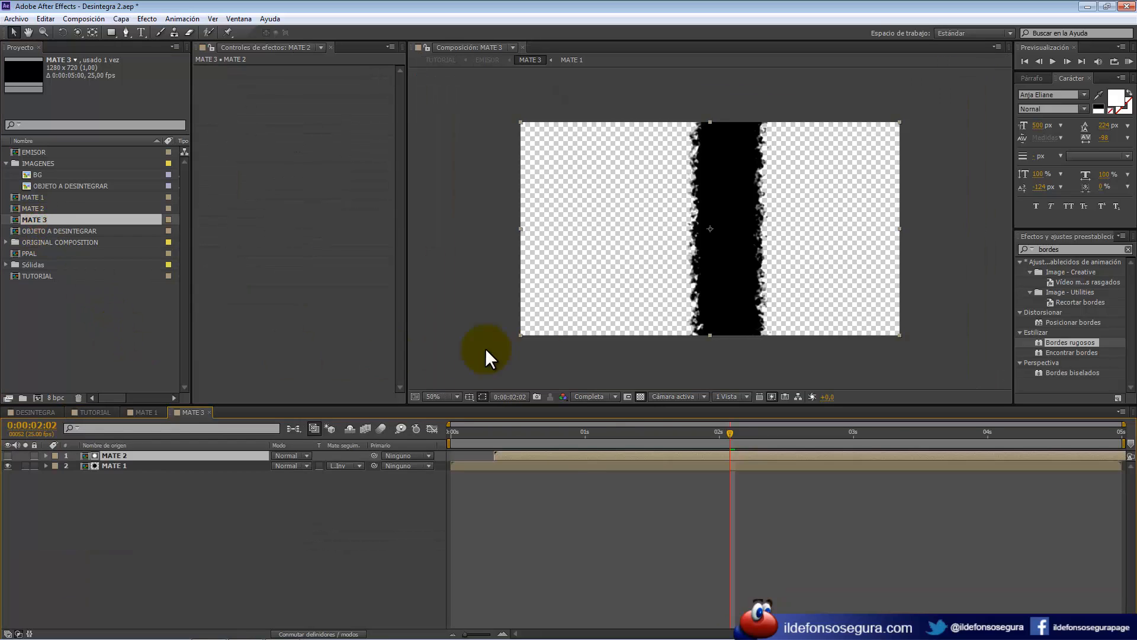
pyautogui.moveTo(557, 455); pyautogui.dragTo(538, 453)
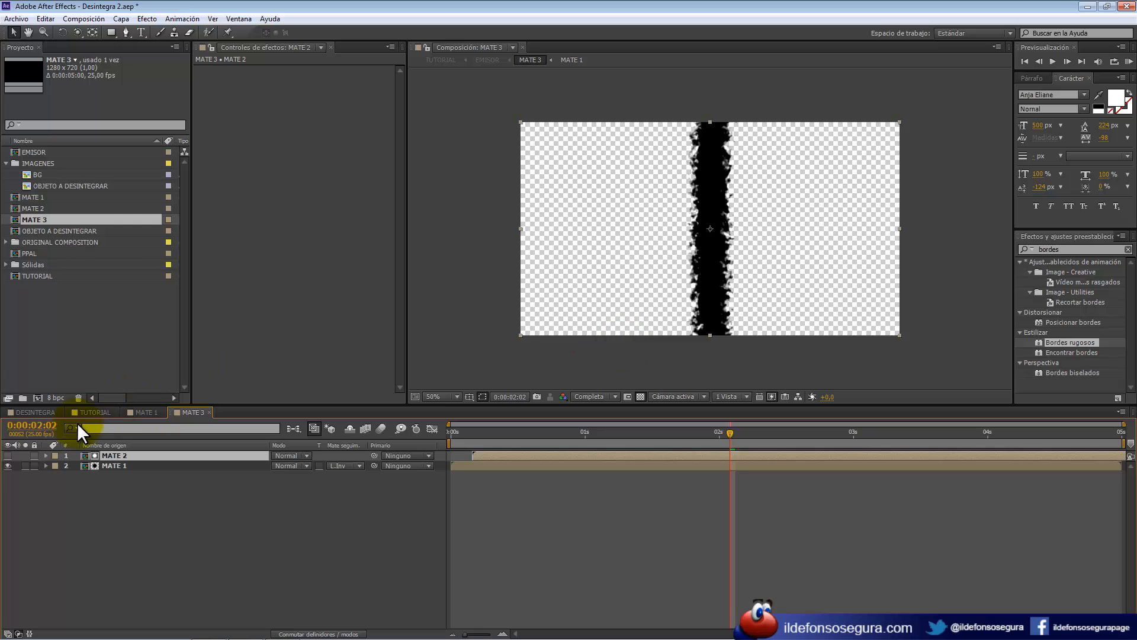
pyautogui.click(94, 412)
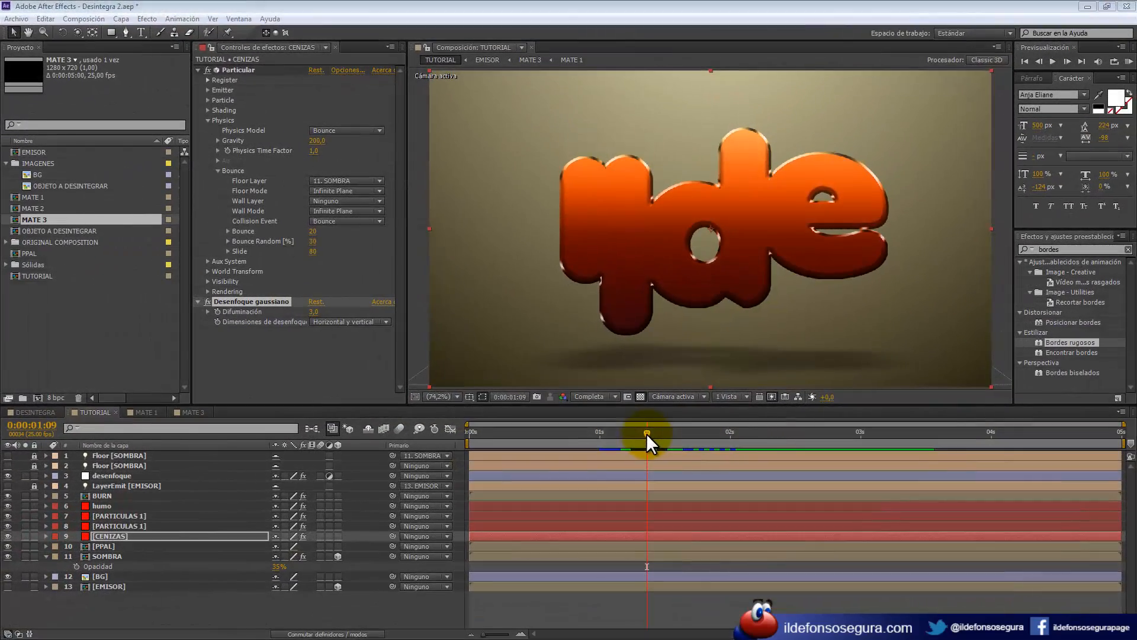
pyautogui.moveTo(650, 437); pyautogui.dragTo(808, 450)
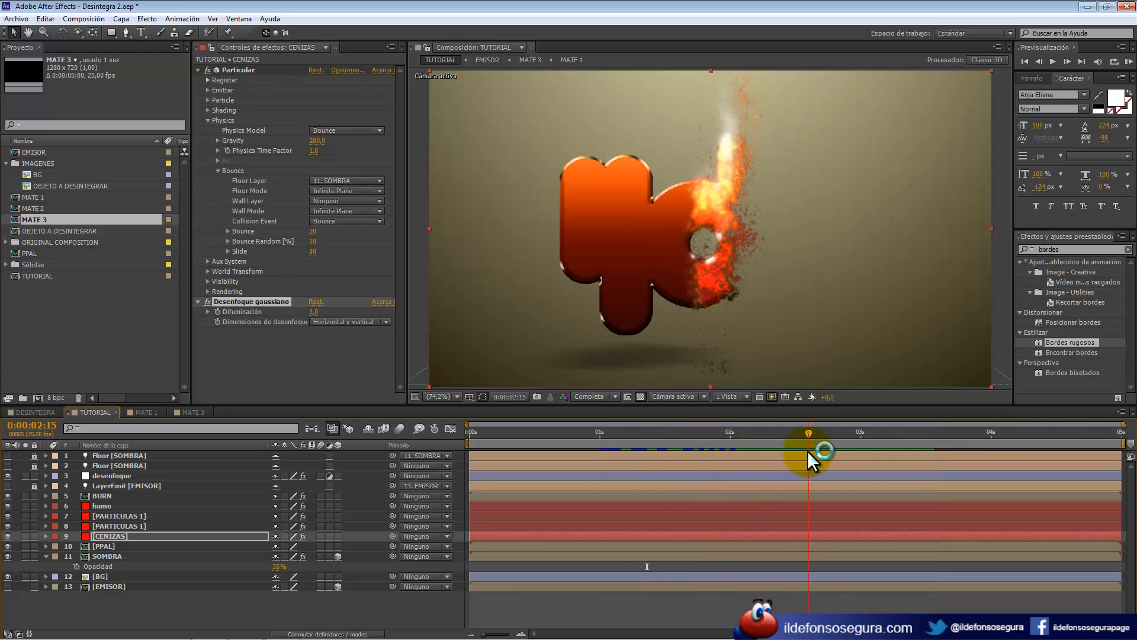
# Move the MATE 2 layer in MATE 3 to start about 10 frames in, widening the burning band.
pyautogui.click(149, 411)
pyautogui.click(194, 412)
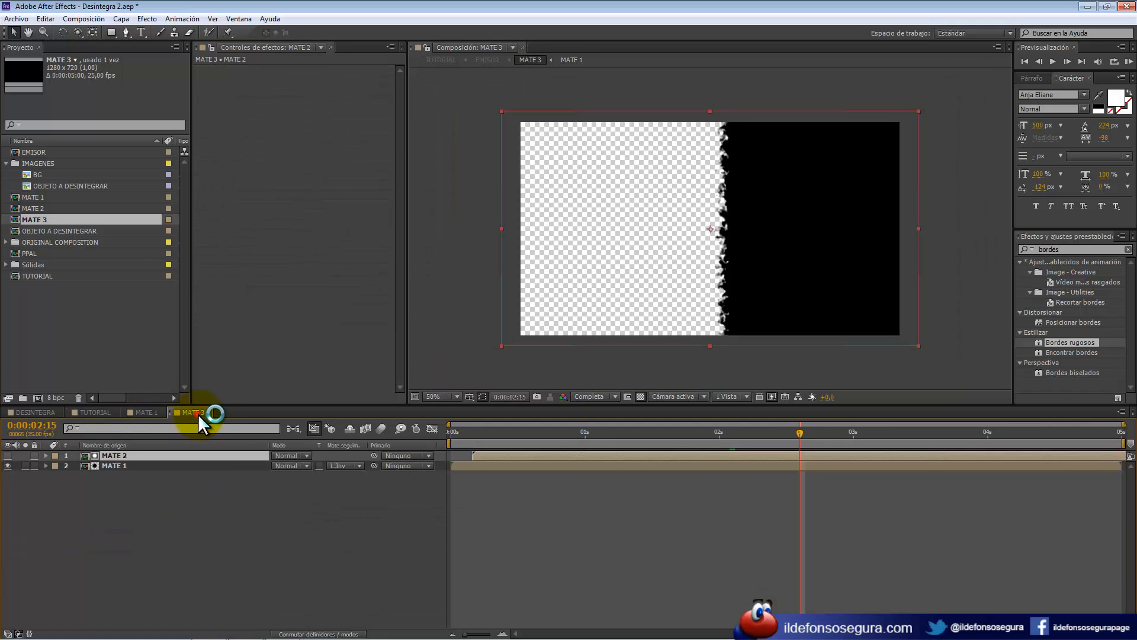
pyautogui.moveTo(539, 454); pyautogui.dragTo(570, 450)
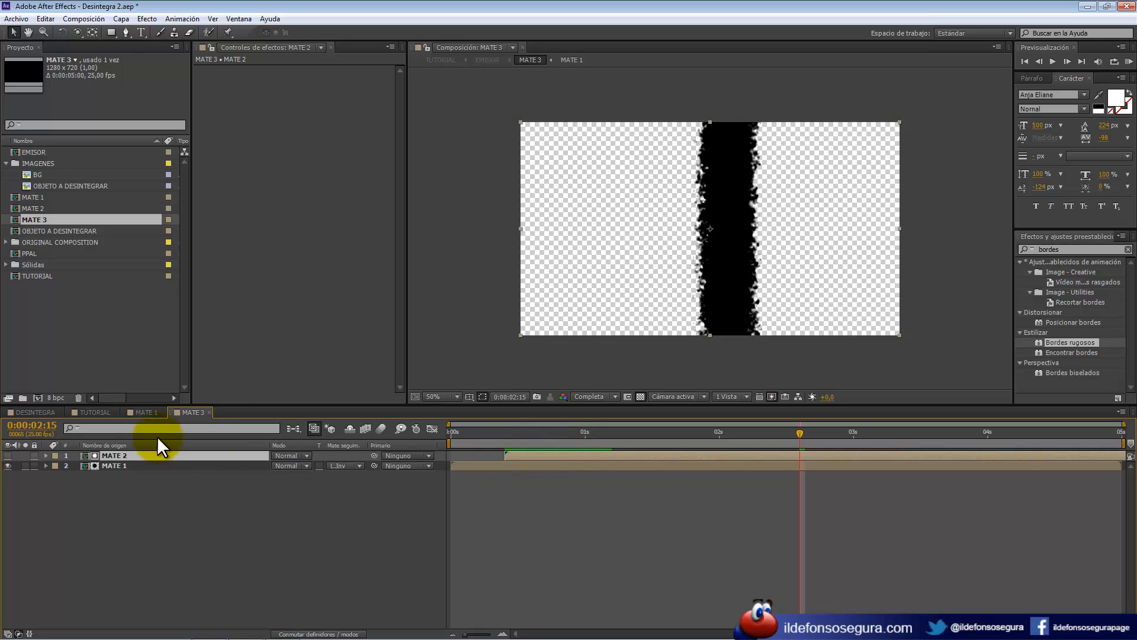
# In MATE 1, hide the barrido layer and add the OBJETO A DESINTEGRAR image beneath it.
pyautogui.click(143, 411)
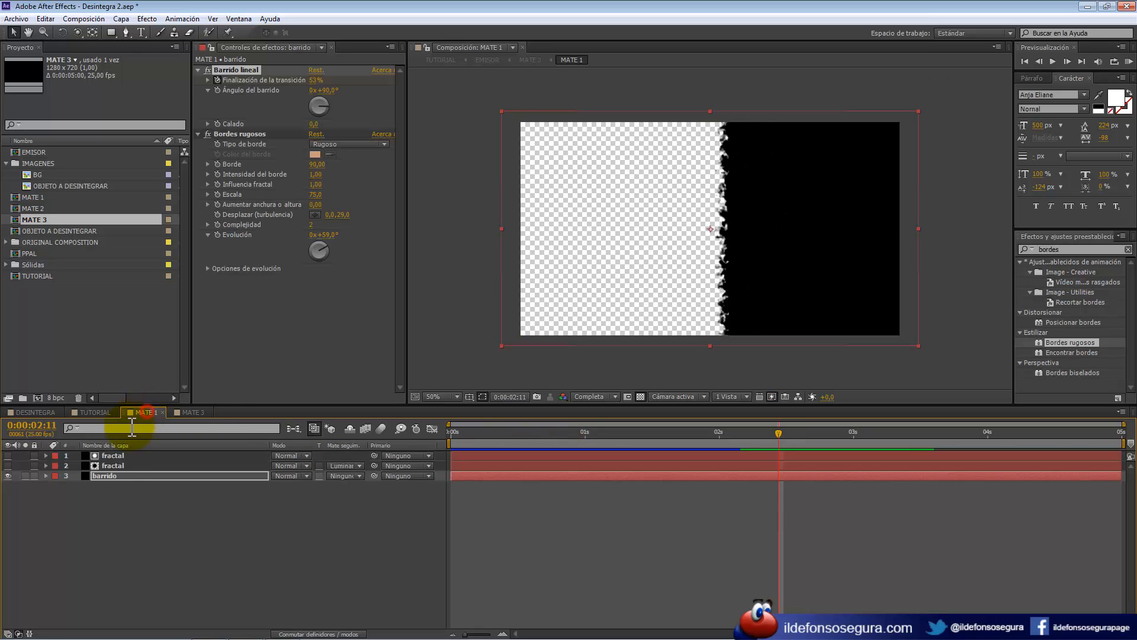
pyautogui.click(130, 504)
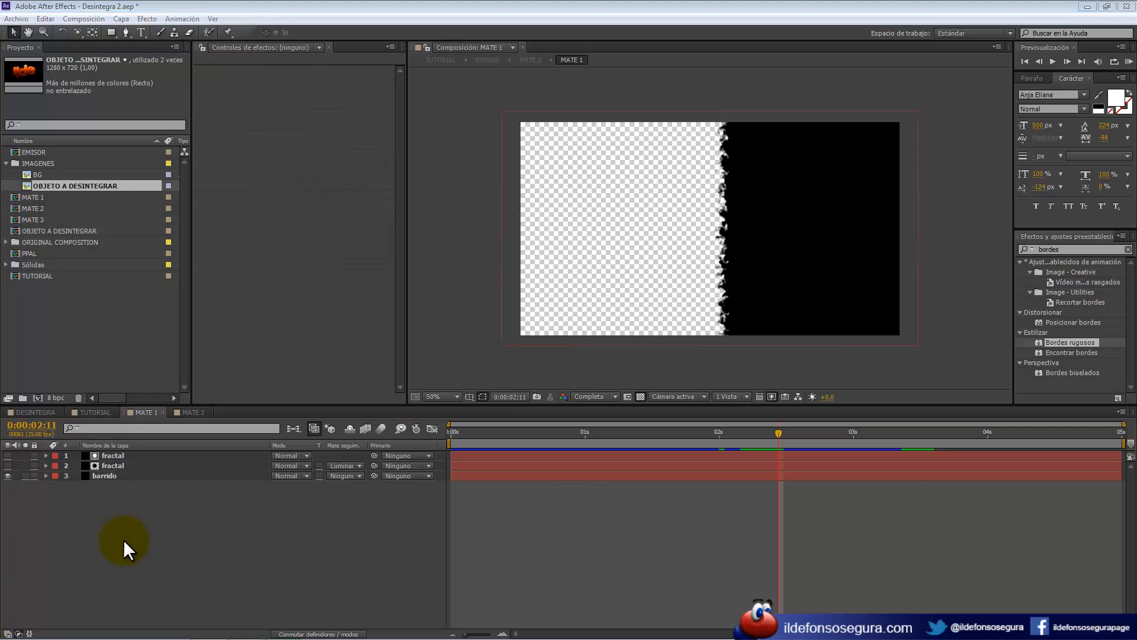
pyautogui.click(8, 476)
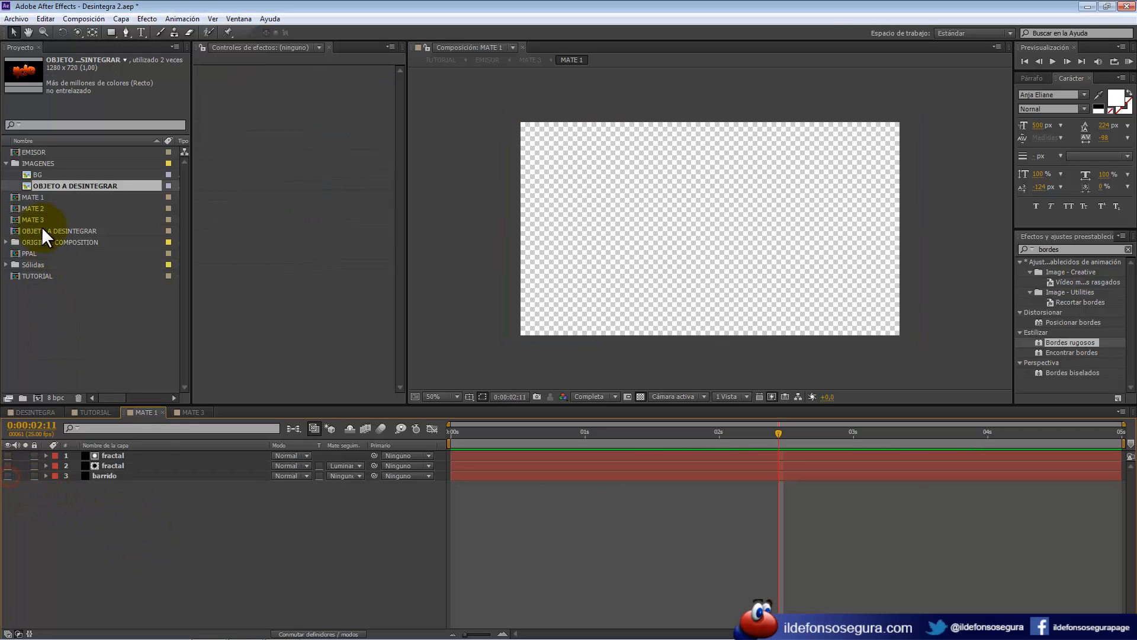
pyautogui.moveTo(70, 184); pyautogui.dragTo(122, 488)
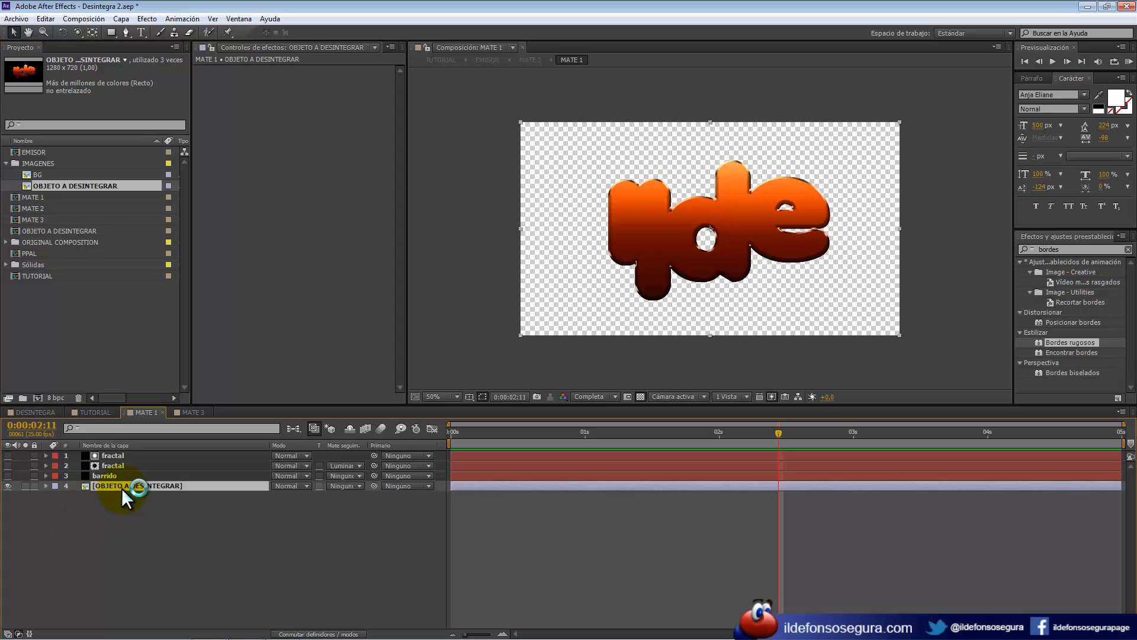
# Auto-trace the object's Alfa channel on the current frame into a new layer and delete the OBJETO A DESINTEGRAR layer.
pyautogui.click(127, 19)
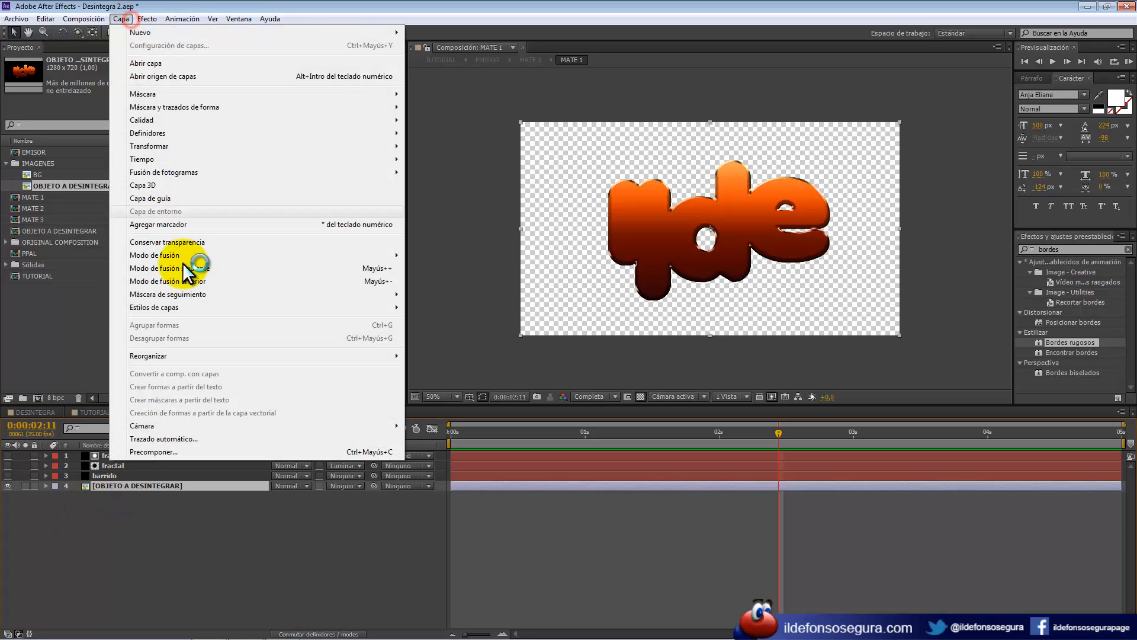
pyautogui.click(176, 439)
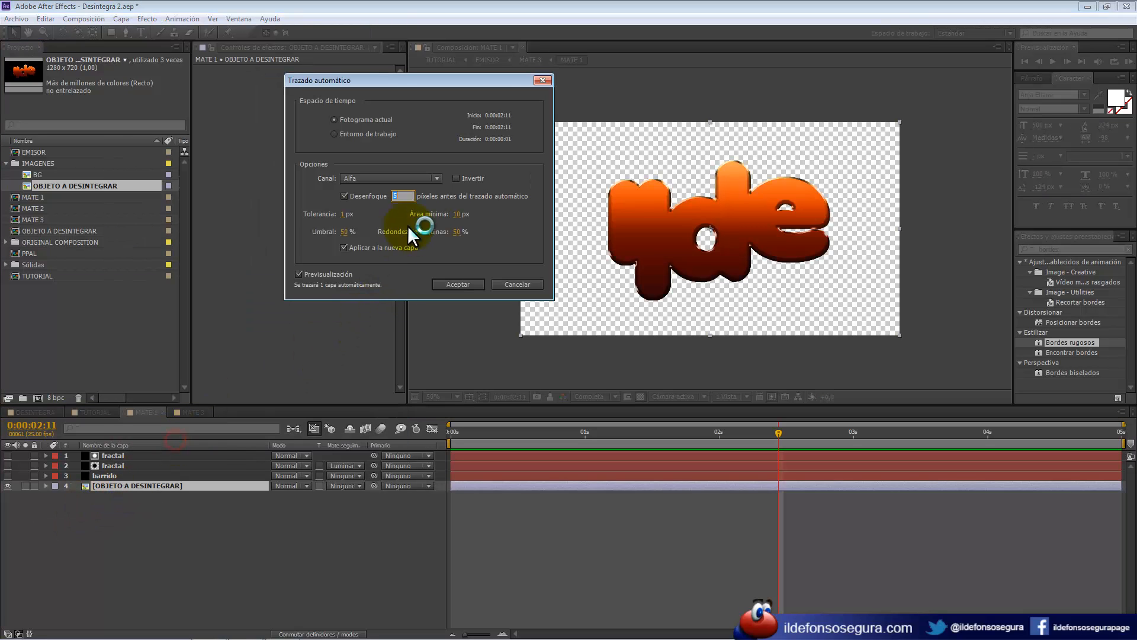
pyautogui.click(461, 279)
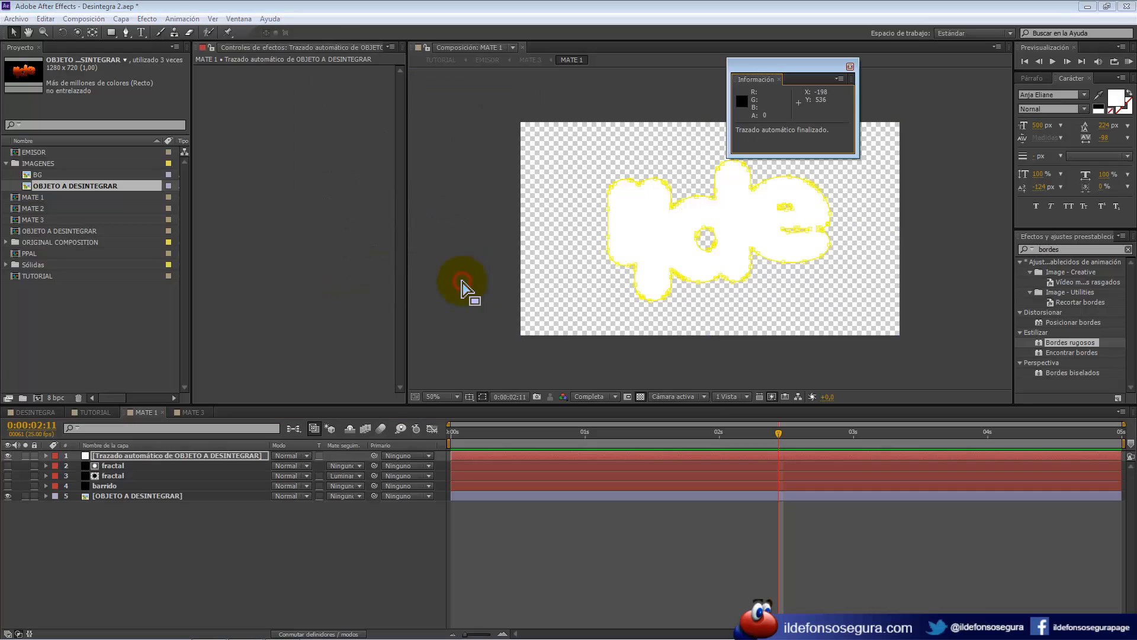
pyautogui.click(849, 66)
pyautogui.click(124, 495)
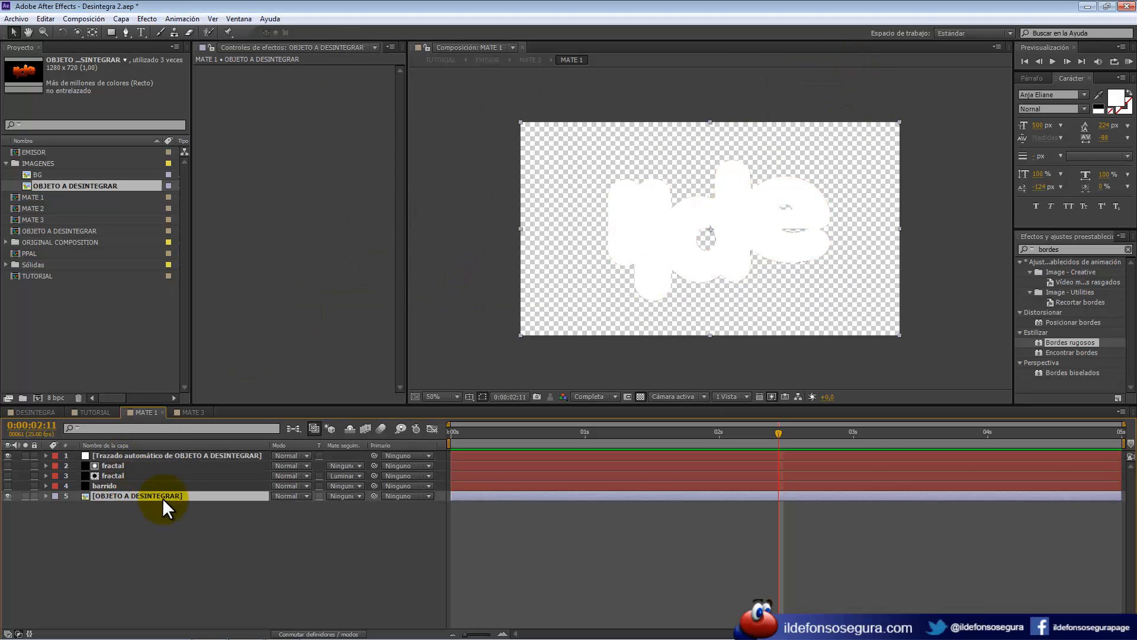
pyautogui.press('Delete')
# Change the auto-traced solid's color to black.
pyautogui.click(133, 454)
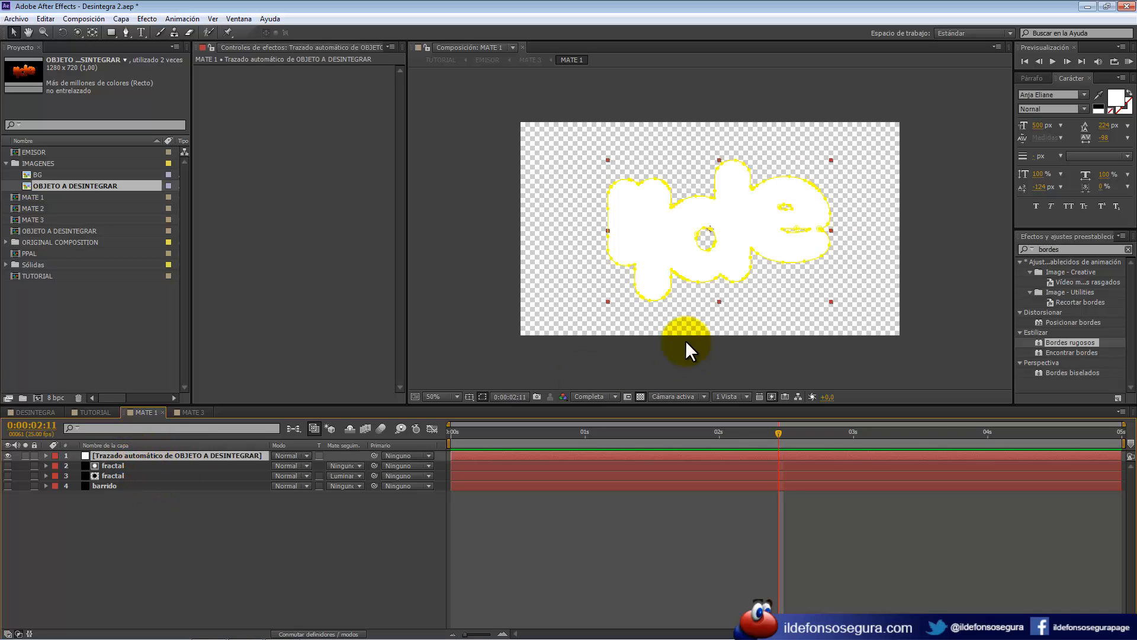
pyautogui.click(125, 18)
pyautogui.click(154, 44)
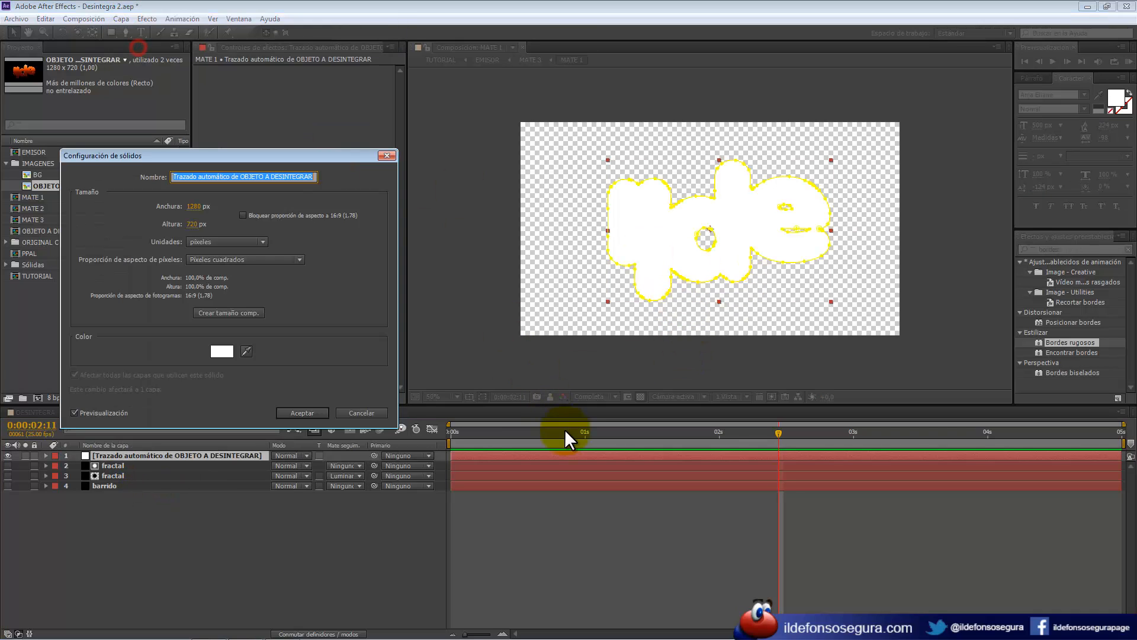
pyautogui.click(223, 351)
pyautogui.click(323, 406)
pyautogui.click(424, 253)
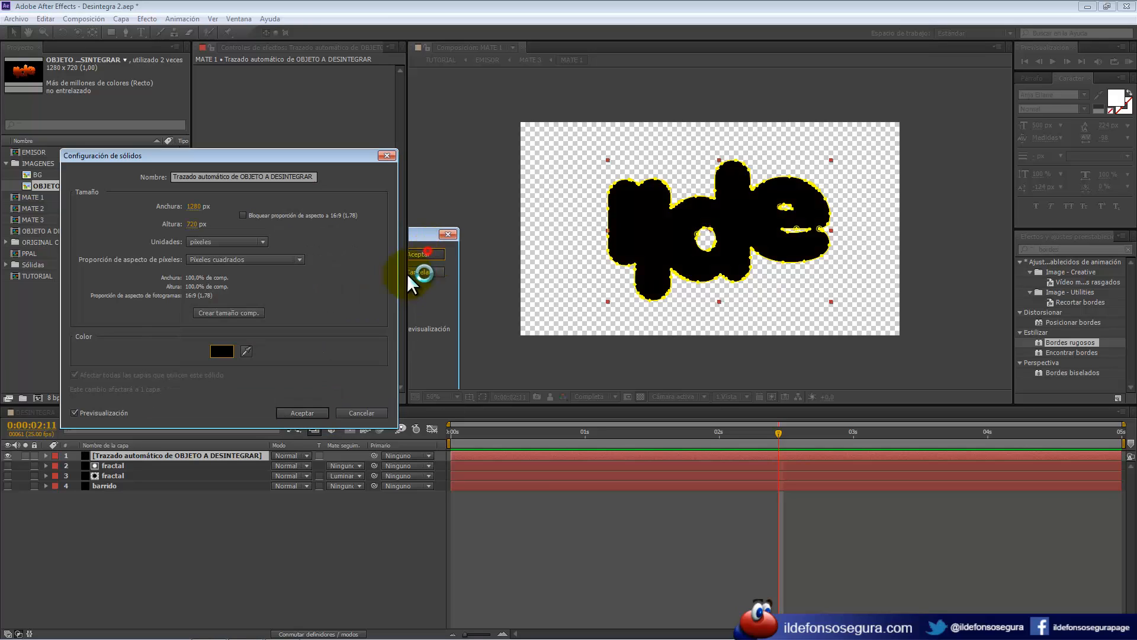
pyautogui.click(309, 409)
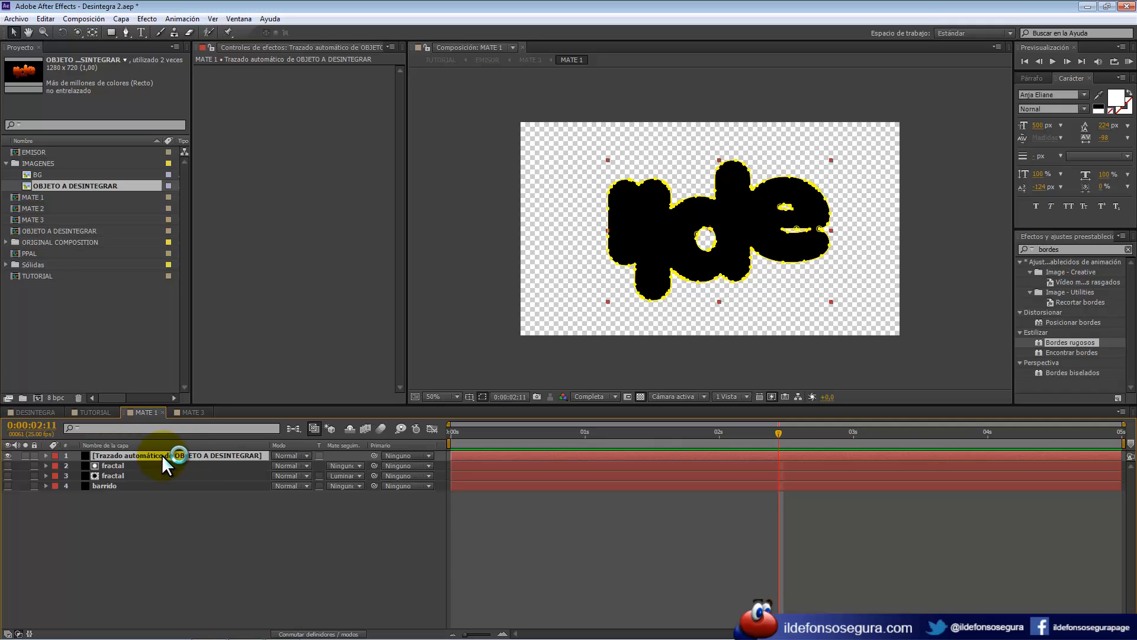
# Delete Máscara 2, Máscara 3 and Máscara 4 from the auto-traced layer, leaving only the outer outline.
pyautogui.press('m')
pyautogui.click(94, 485)
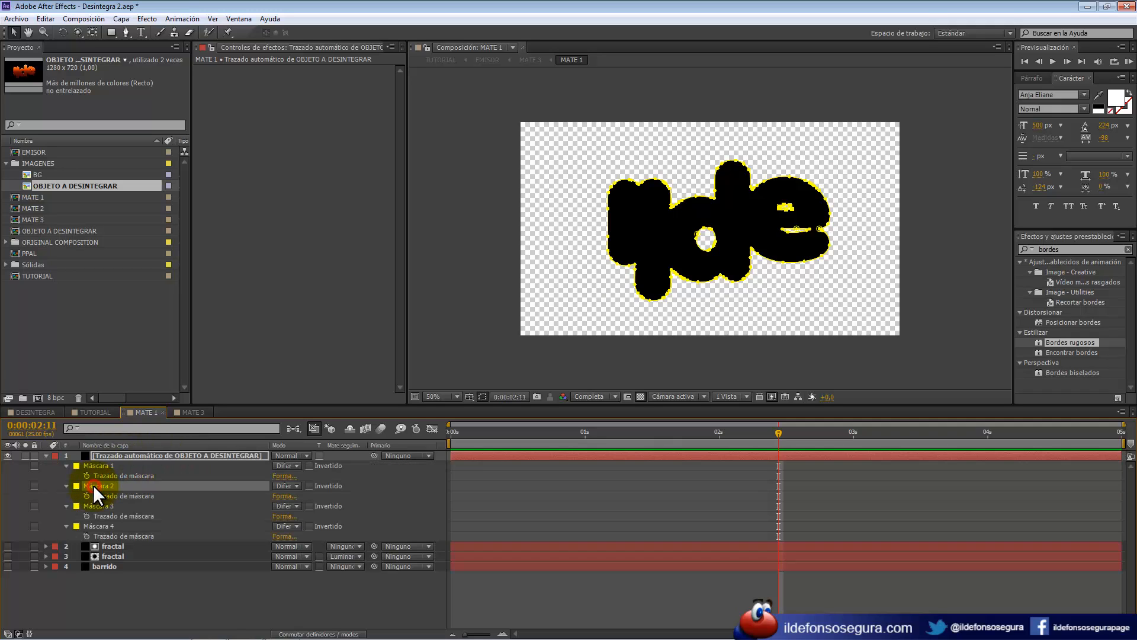
pyautogui.press('Delete')
pyautogui.click(98, 486)
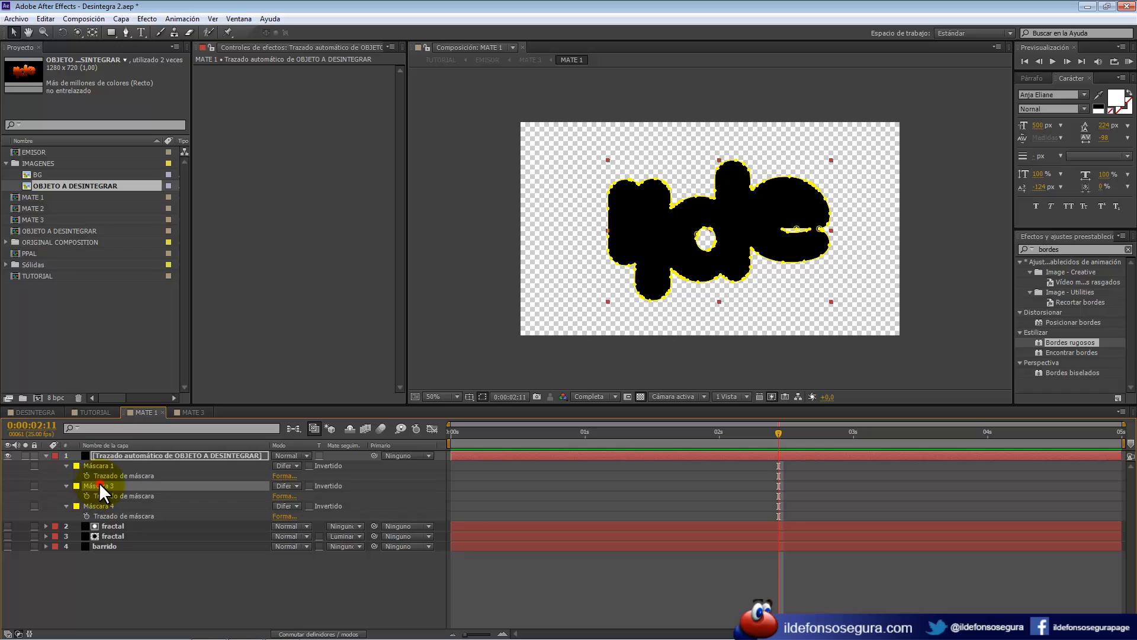
pyautogui.press('Delete')
pyautogui.click(106, 485)
pyautogui.press('Delete')
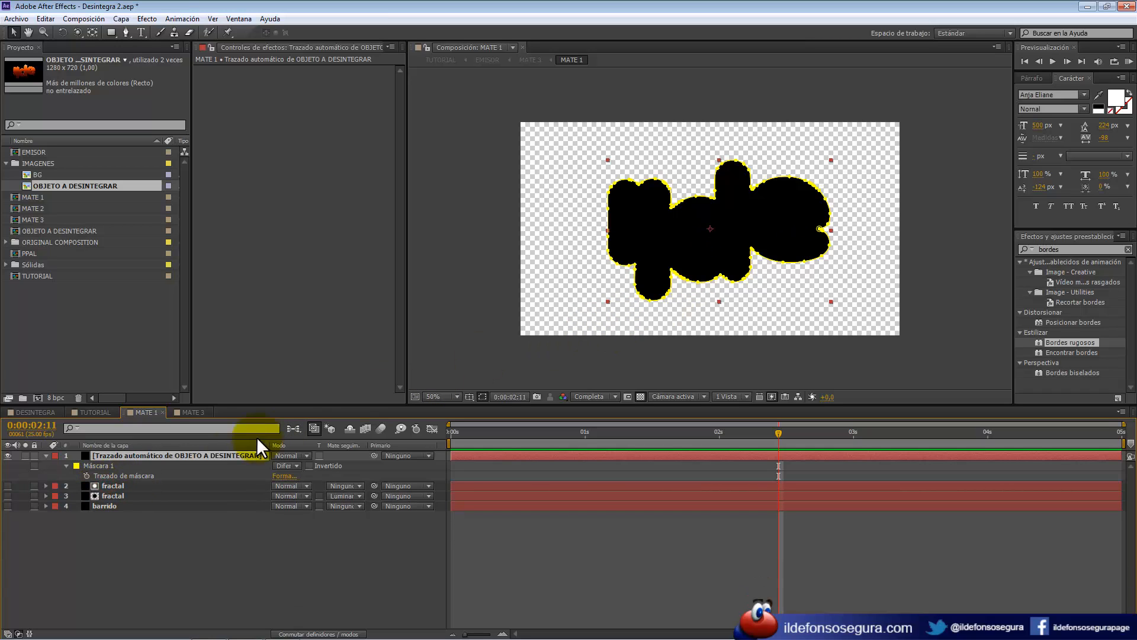
# Set Máscara 1's Expansión de la máscara to -139 pixels at 1 second and keyframe it.
pyautogui.click(93, 465)
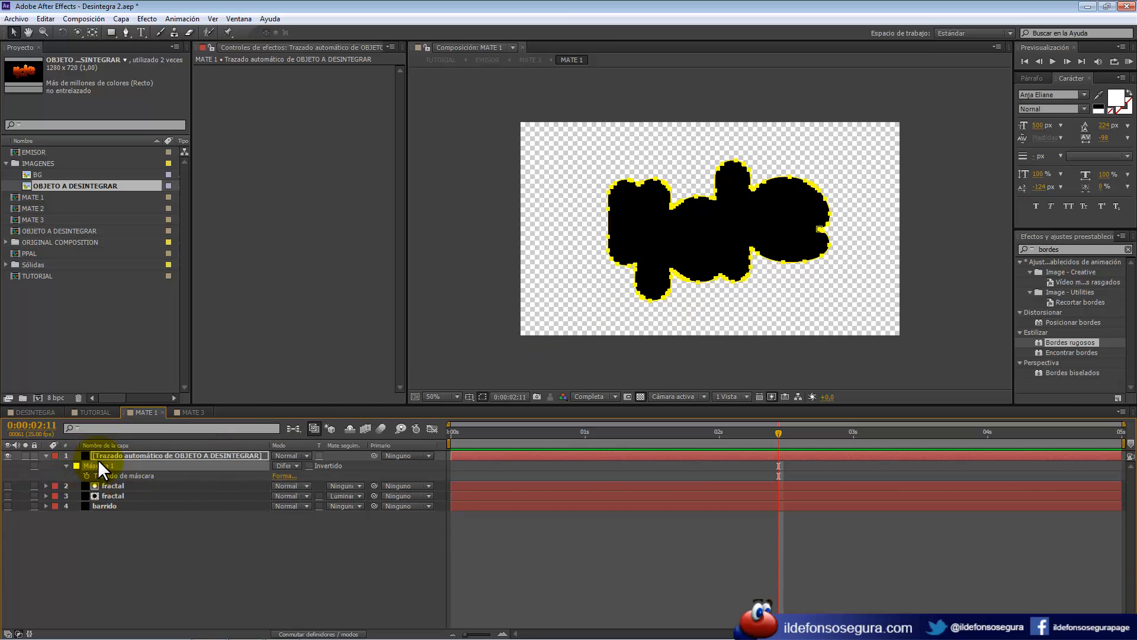
pyautogui.press('m')
pyautogui.press('m')
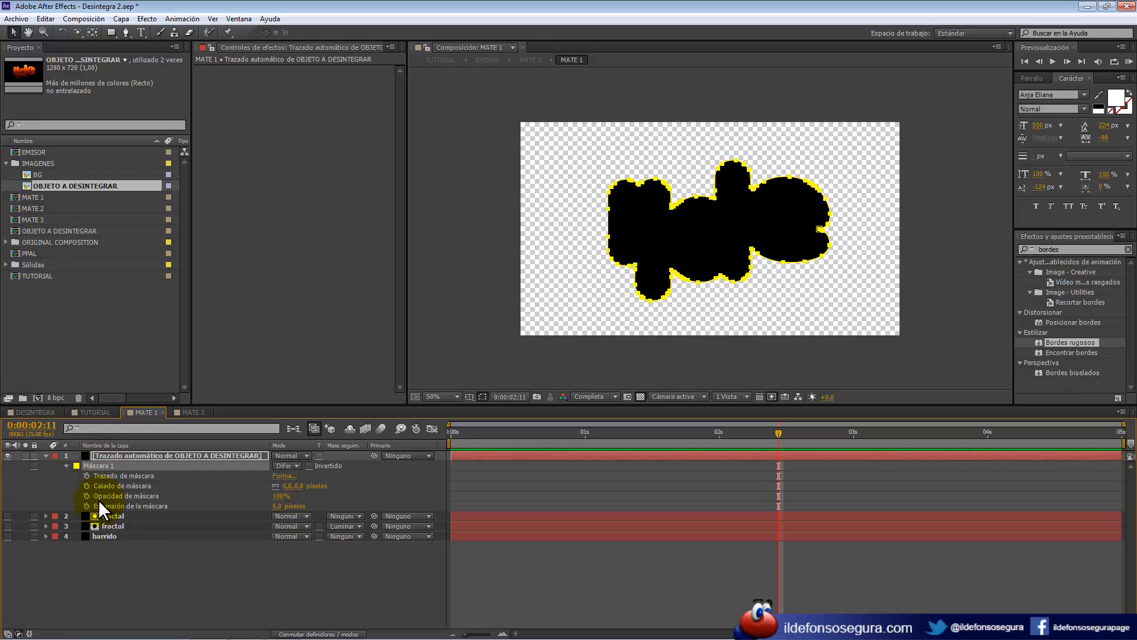
pyautogui.click(583, 437)
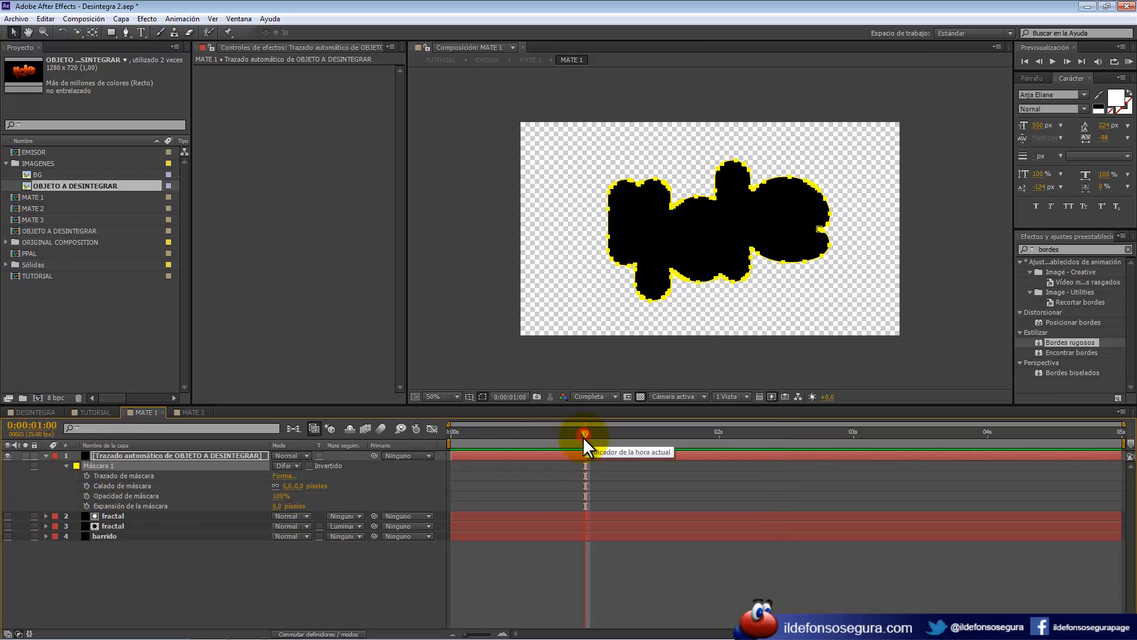
pyautogui.moveTo(283, 507); pyautogui.dragTo(200, 508)
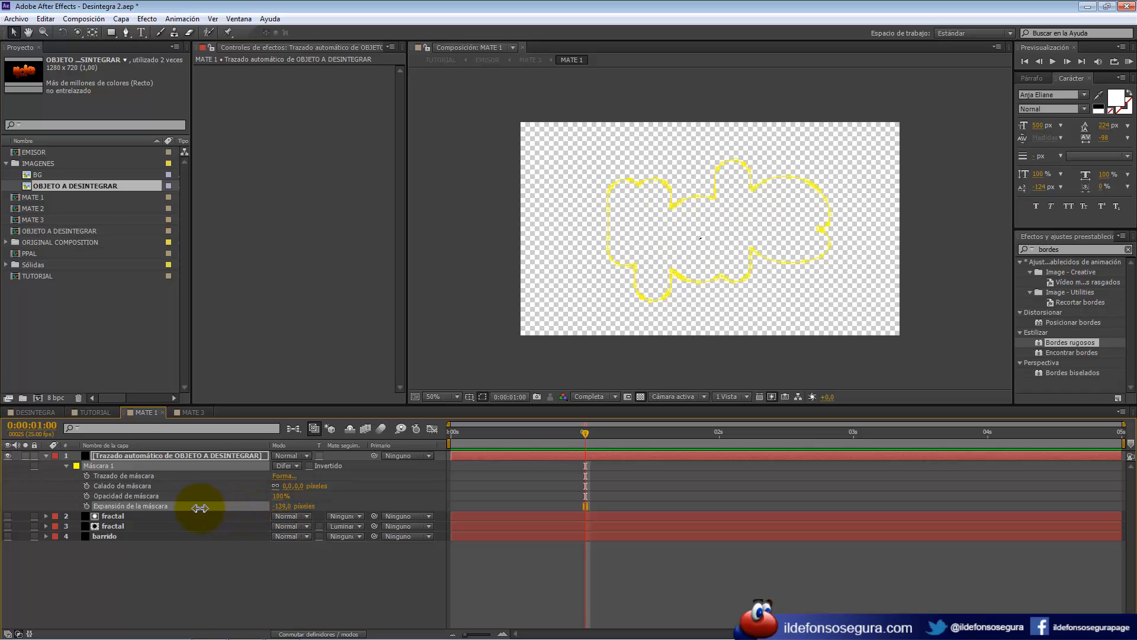
pyautogui.click(87, 506)
# Add a 53-pixel Expansión de la máscara keyframe at 3 seconds.
pyautogui.moveTo(620, 441); pyautogui.dragTo(854, 453)
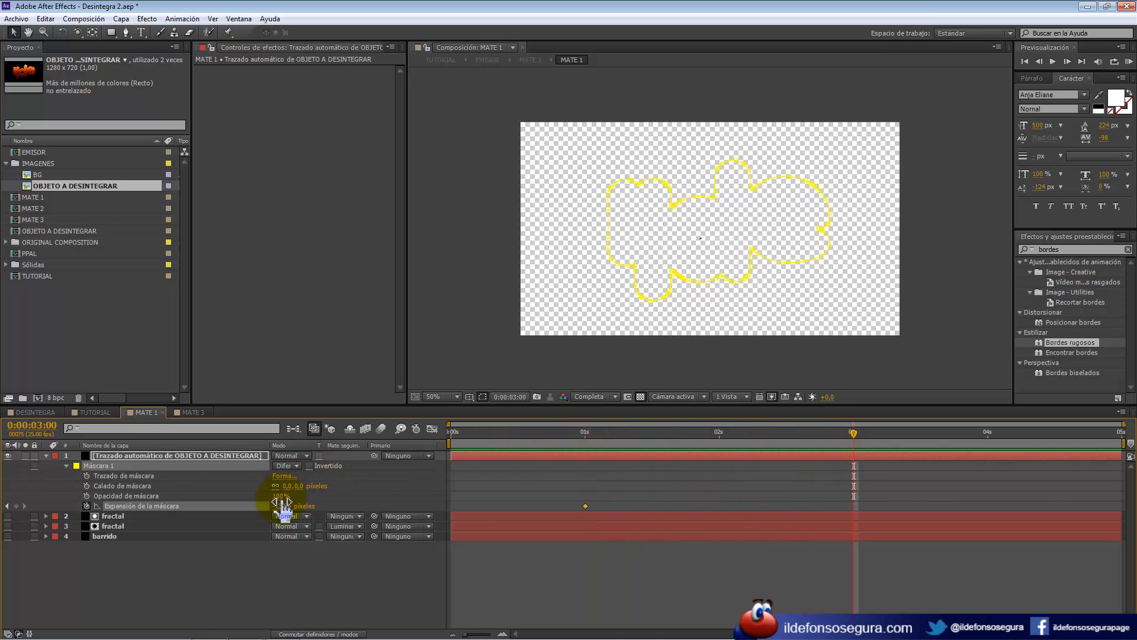
pyautogui.moveTo(280, 504); pyautogui.dragTo(397, 499)
pyautogui.click(741, 299)
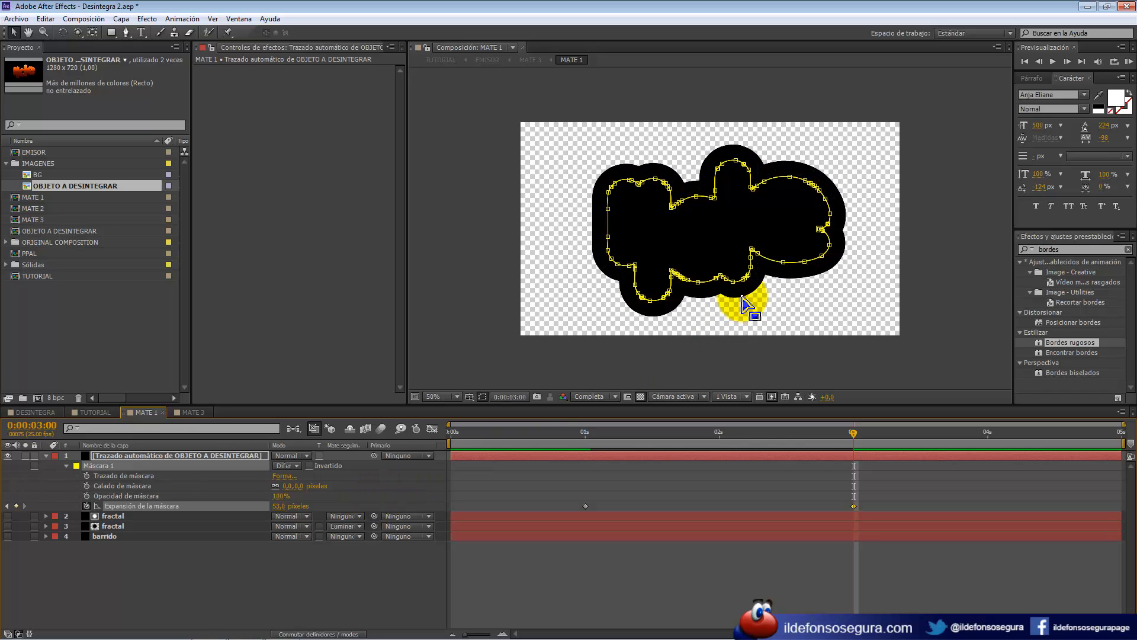
# Apply Bordes rugosos to the auto-traced layer with the Puntiagudo edge type and Borde at 65.
pyautogui.click(1064, 342)
pyautogui.moveTo(1064, 342); pyautogui.dragTo(330, 254)
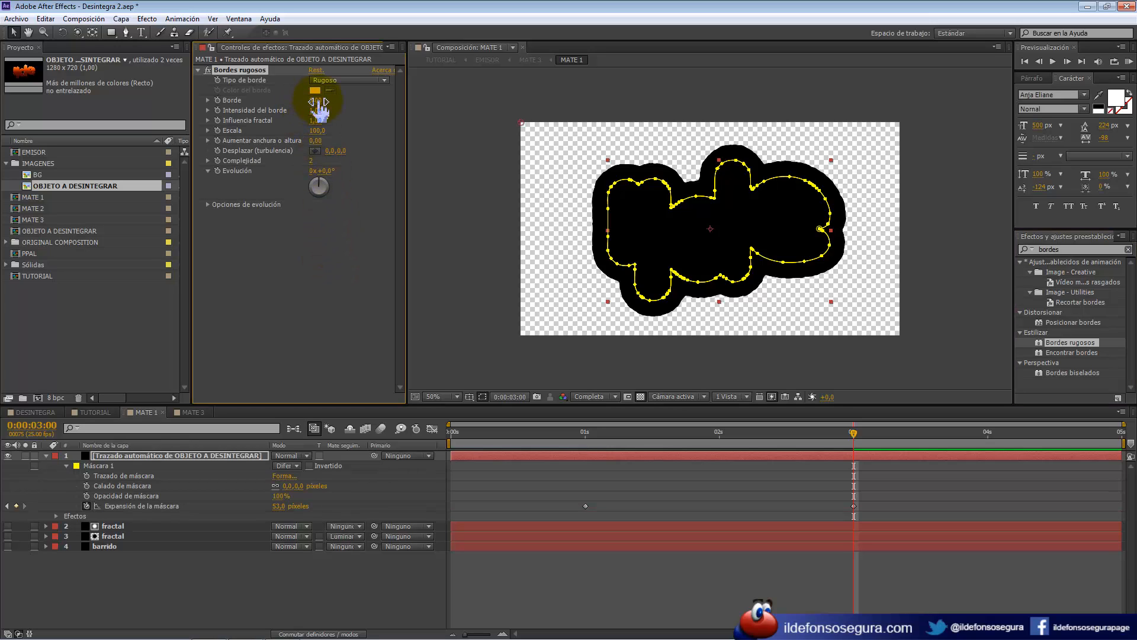
pyautogui.click(321, 79)
pyautogui.click(363, 132)
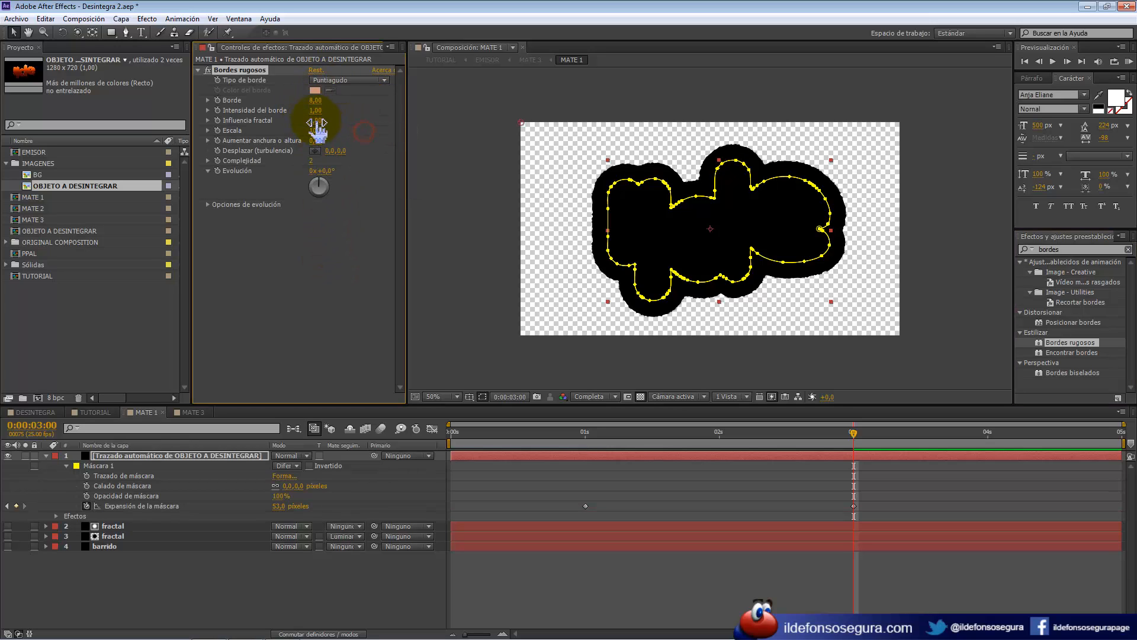
pyautogui.click(315, 100)
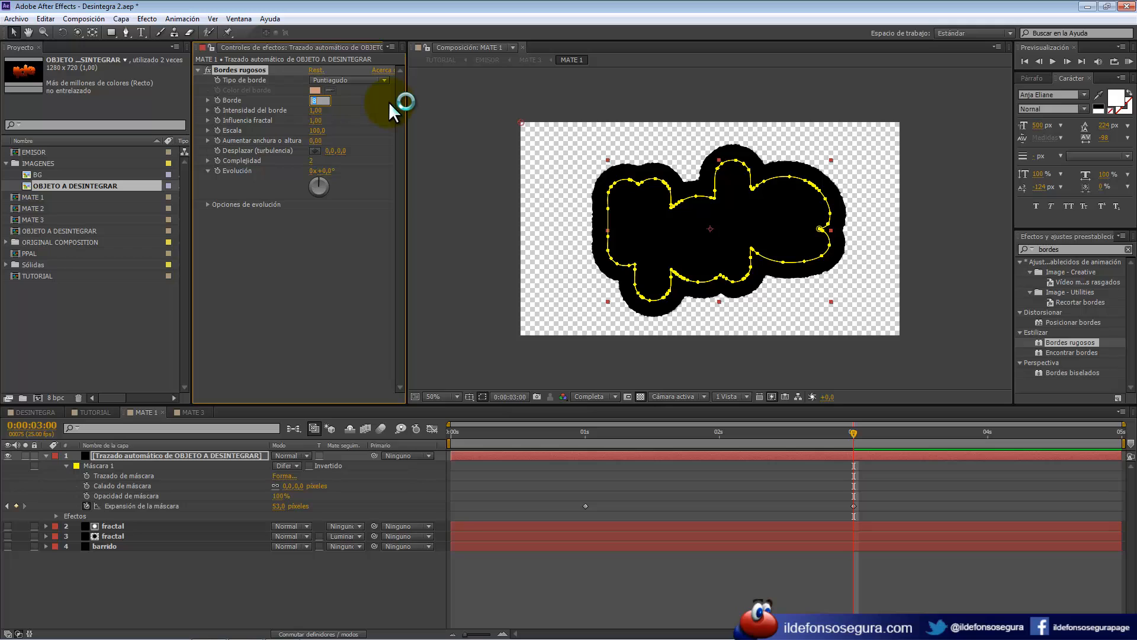
pyautogui.write('65')
pyautogui.press('Return')
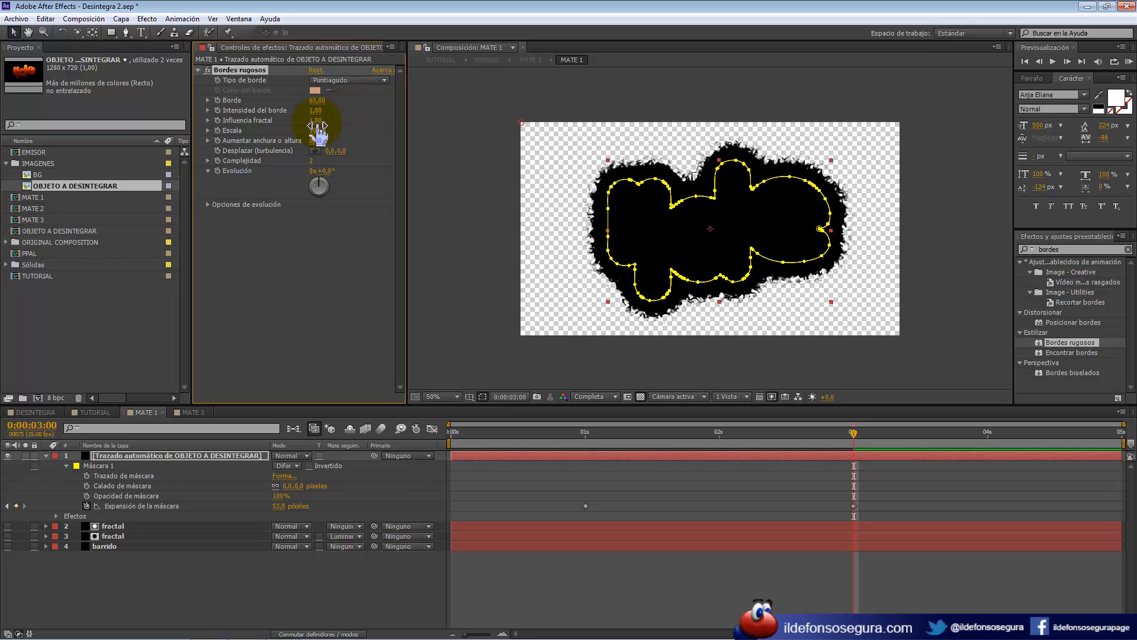
# Set the rough edge's Escala to 108 and Evolución to 30°, scrub the growing mask, and preview the effect in TUTORIAL.
pyautogui.moveTo(314, 130); pyautogui.dragTo(329, 130)
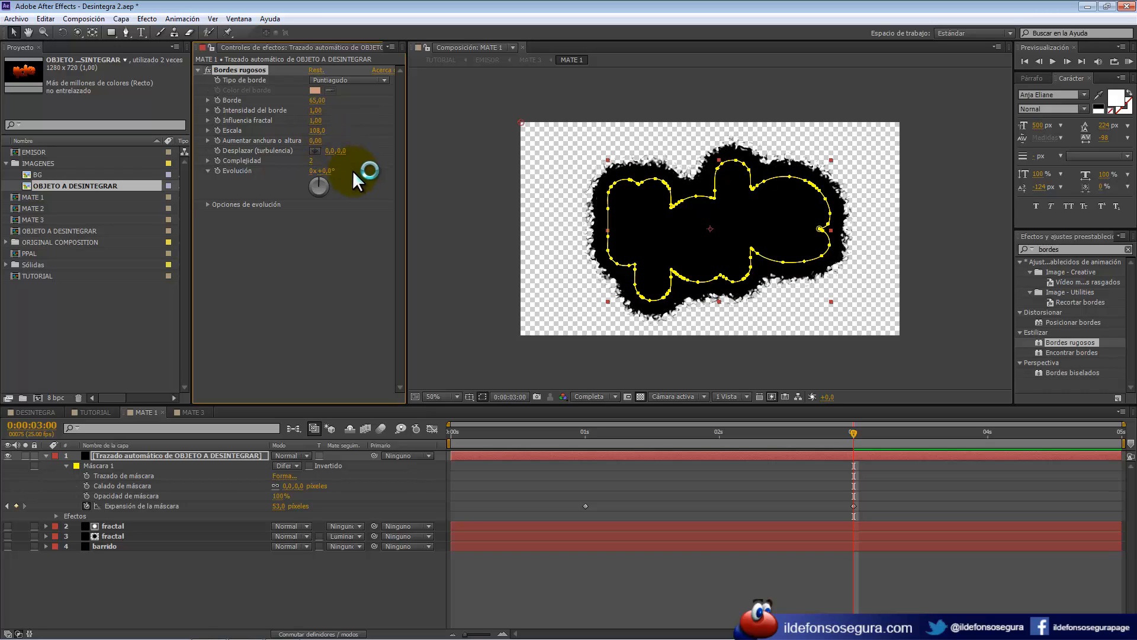
pyautogui.moveTo(324, 173)
pyautogui.mouseDown()
pyautogui.moveTo(339, 158)
pyautogui.moveTo(318, 163)
pyautogui.mouseUp()
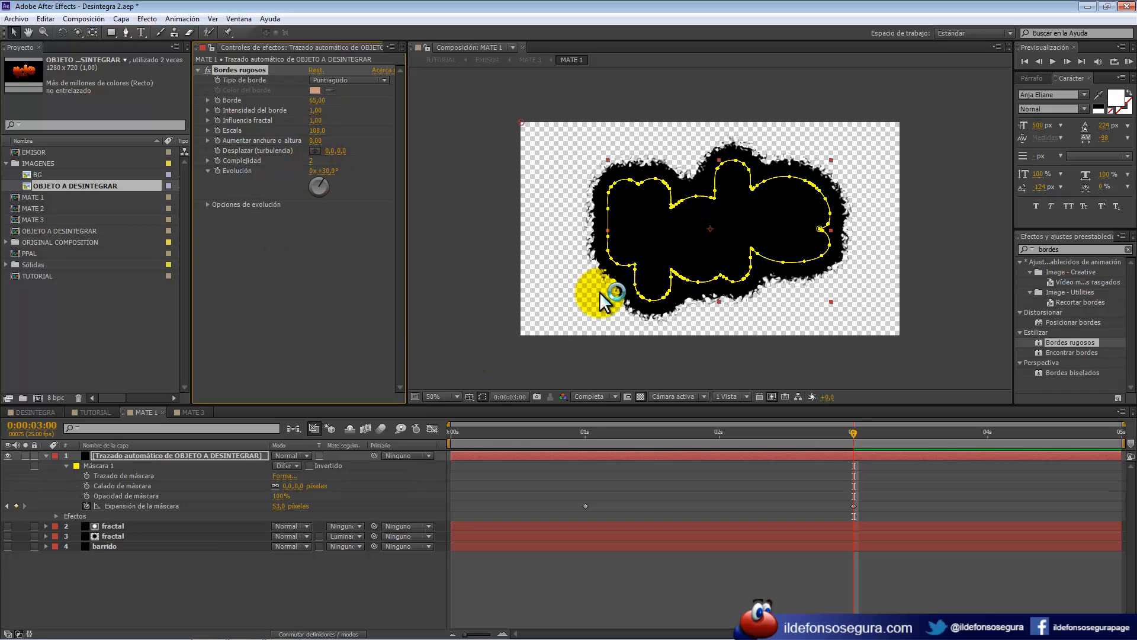
pyautogui.moveTo(853, 432); pyautogui.dragTo(706, 462)
pyautogui.click(89, 413)
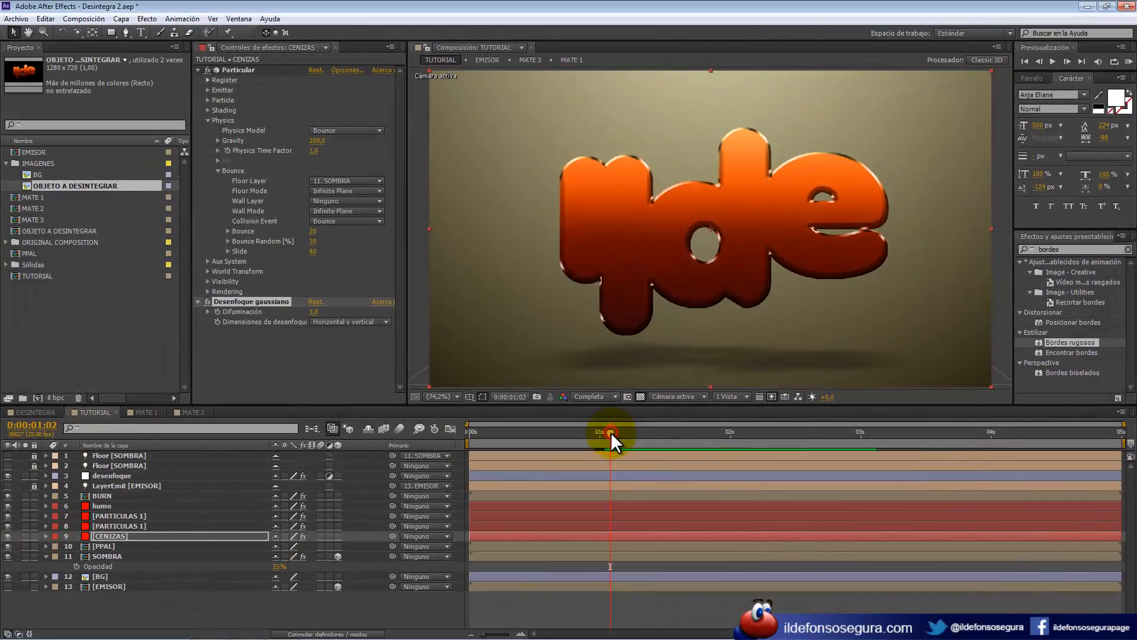
# Scrub through the burning text's disintegration in TUTORIAL and park the time at 0:00:01:11.
pyautogui.moveTo(612, 433)
pyautogui.mouseDown()
pyautogui.moveTo(751, 443)
pyautogui.moveTo(865, 433)
pyautogui.moveTo(709, 446)
pyautogui.moveTo(829, 445)
pyautogui.moveTo(773, 447)
pyautogui.mouseUp()
pyautogui.click(657, 435)
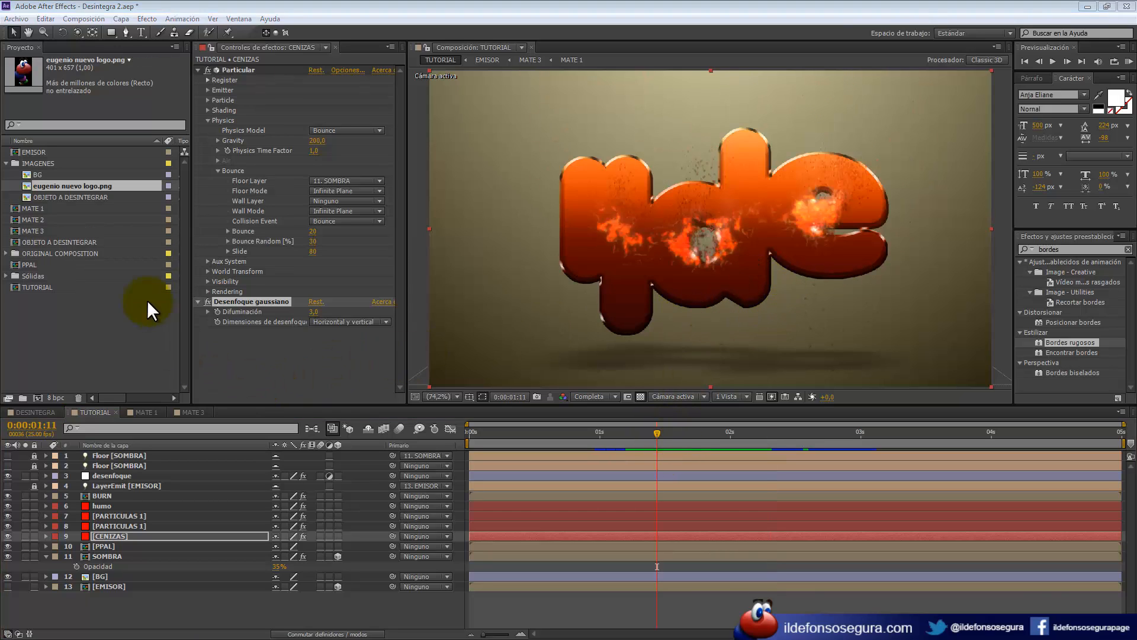
# In OBJETO A DESINTEGRAR, replace the visible text with eugenio nuevo logo.png, hiding the original layer and scaling the logo down inside the frame.
pyautogui.doubleClick(55, 241)
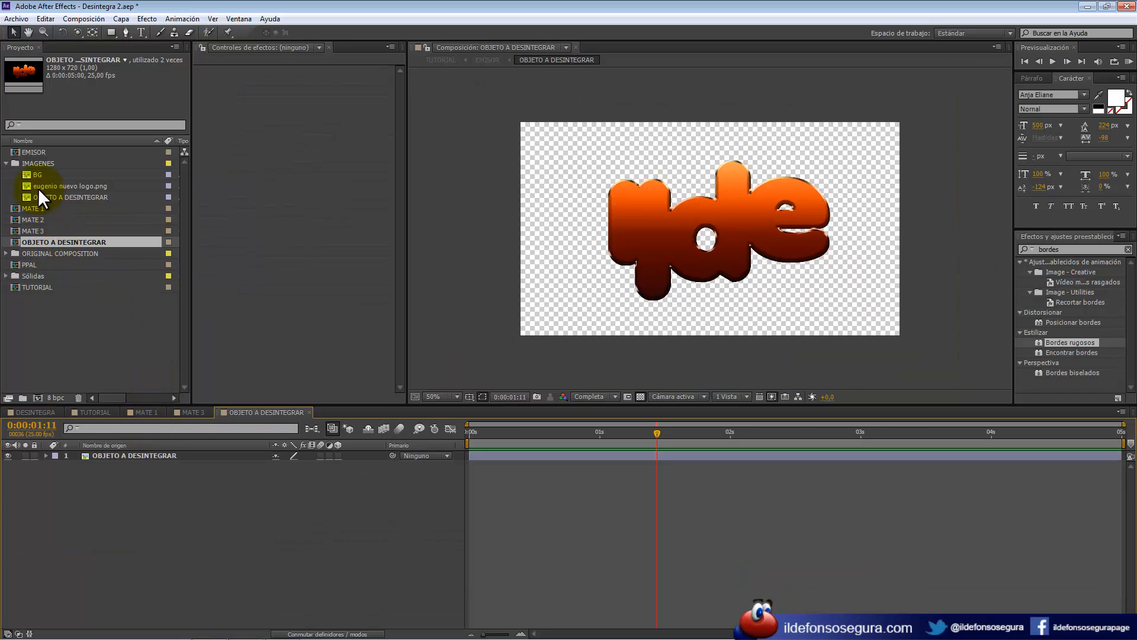
pyautogui.moveTo(43, 186); pyautogui.dragTo(64, 453)
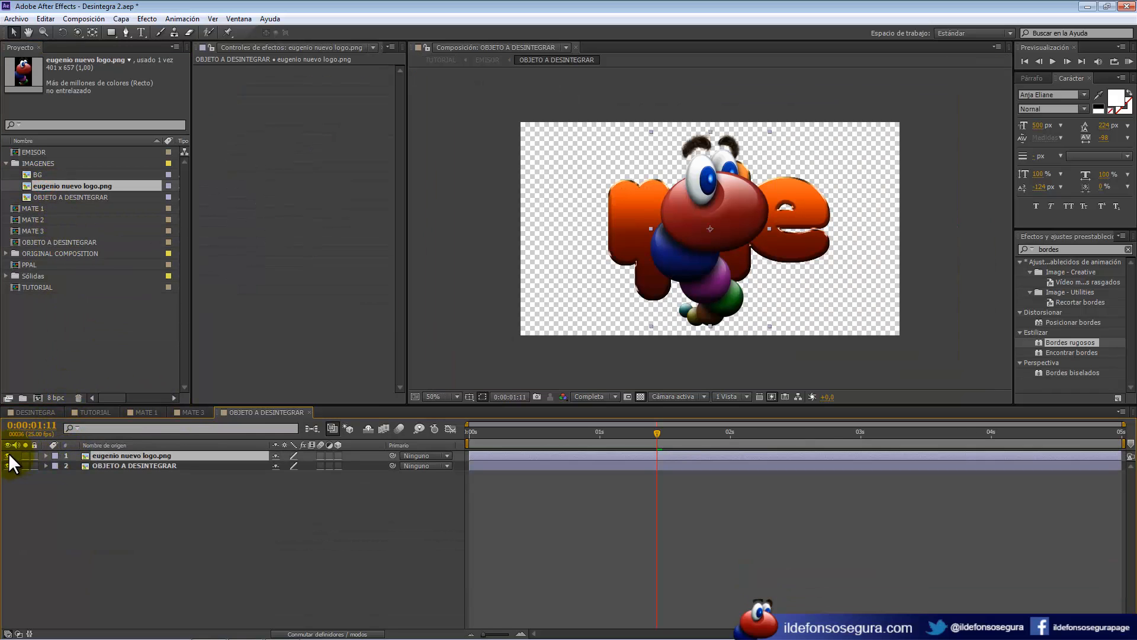
pyautogui.click(8, 465)
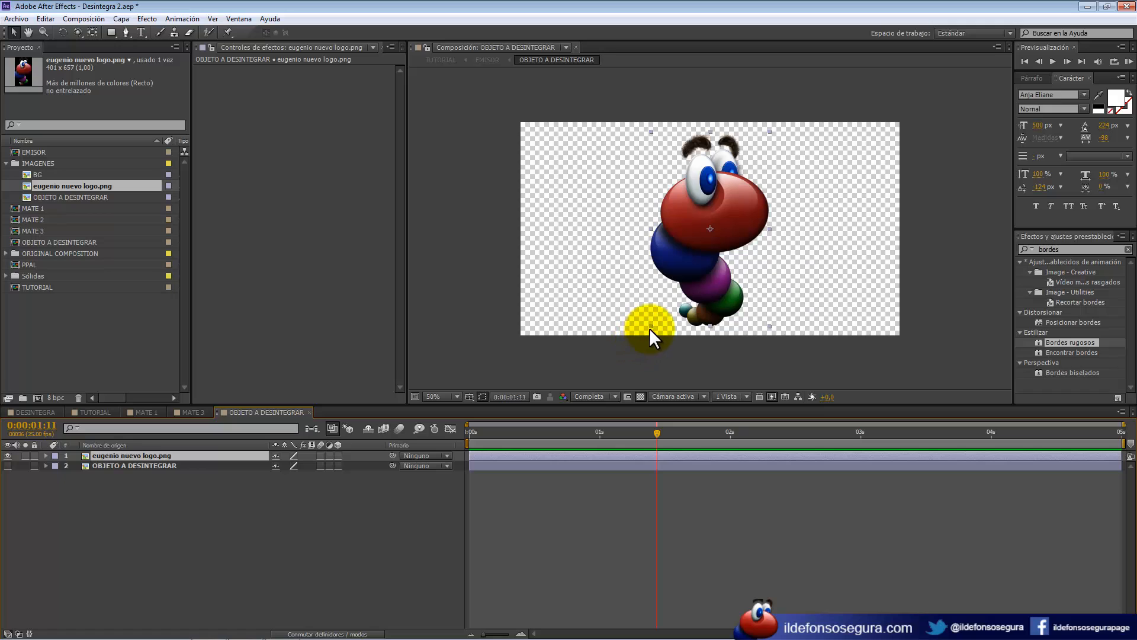
pyautogui.moveTo(649, 328); pyautogui.dragTo(650, 297)
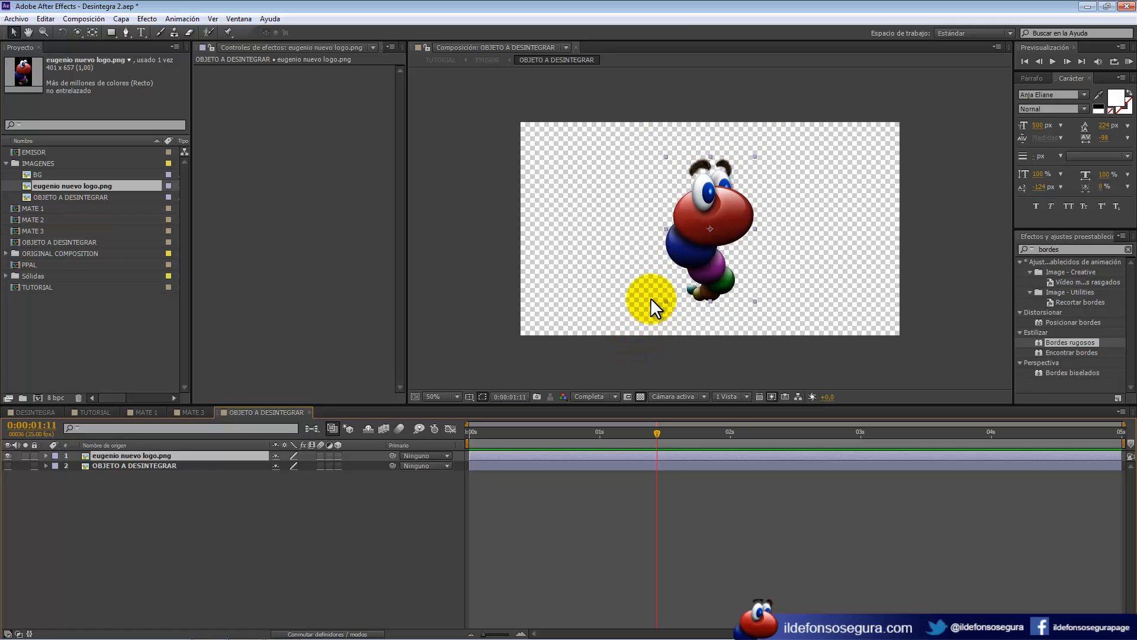
# Check the logo's disintegration in TUTORIAL at 0:00:01:11, 0:00:01:22 and 0:00:02:12.
pyautogui.click(96, 412)
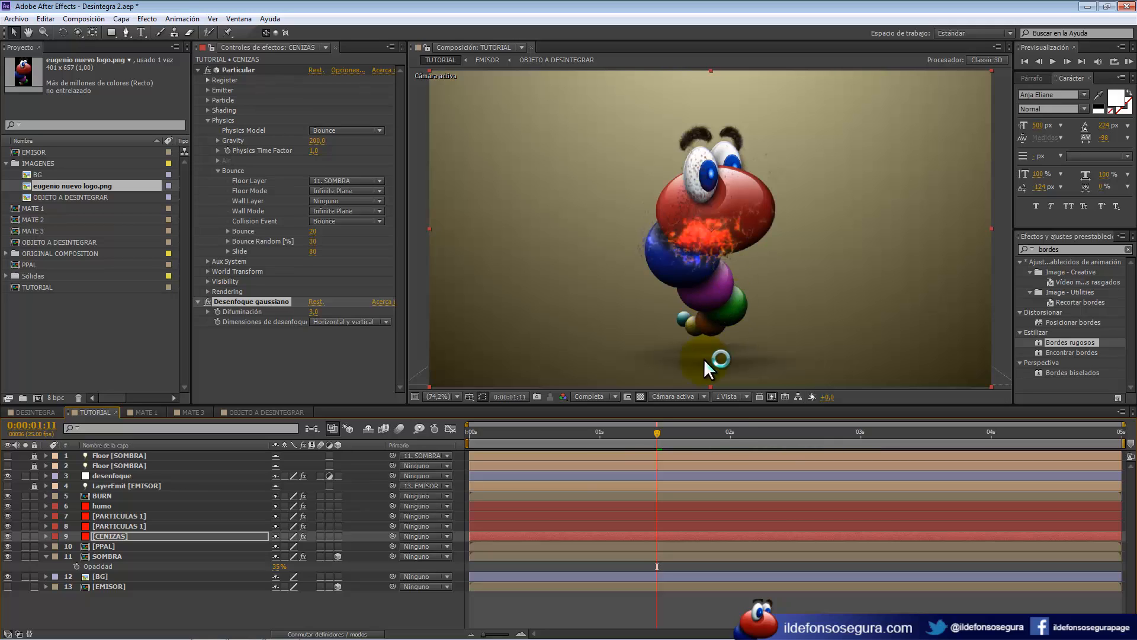
pyautogui.click(715, 434)
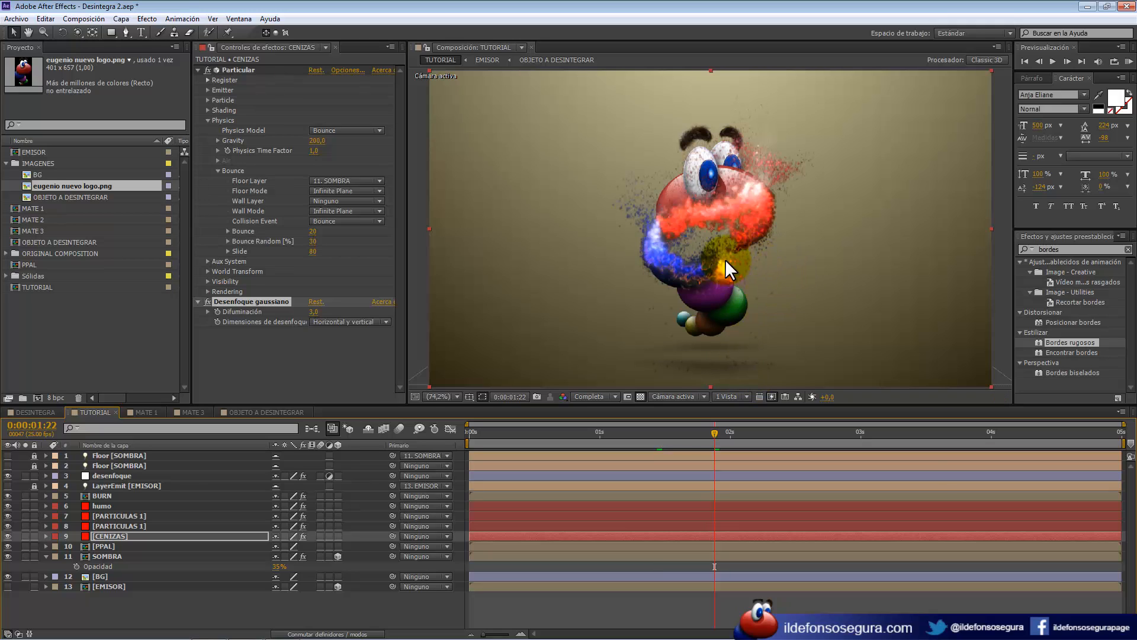
pyautogui.click(793, 434)
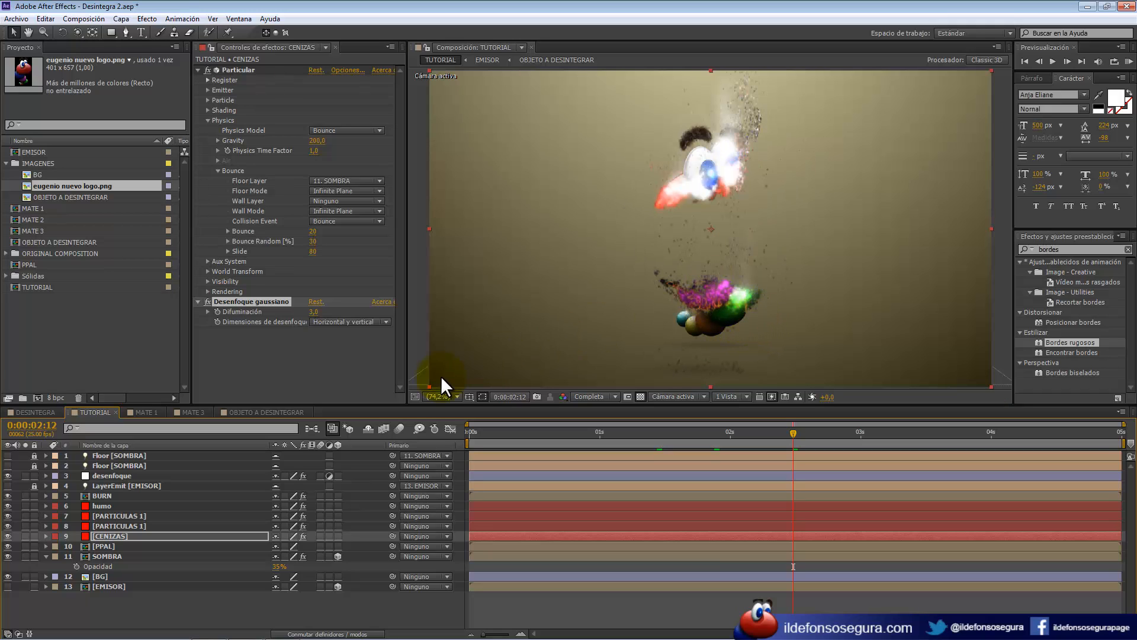
# In MATE 1, hide the auto-traced layer and show the lower fractal layer as the matte, then return to TUTORIAL.
pyautogui.click(144, 409)
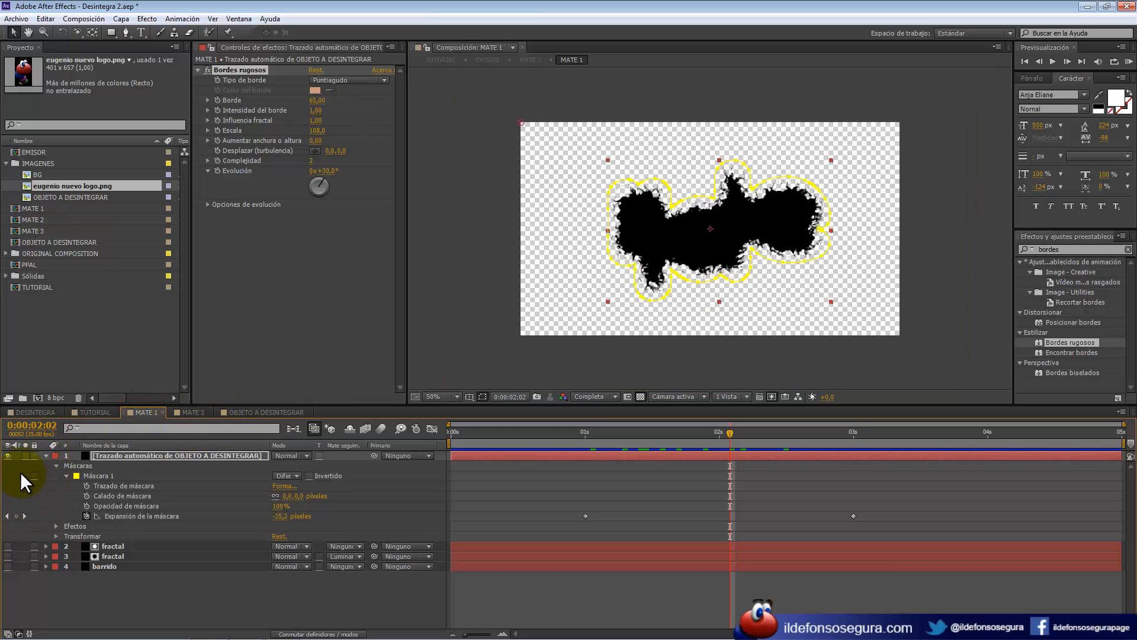
pyautogui.click(8, 456)
pyautogui.click(7, 556)
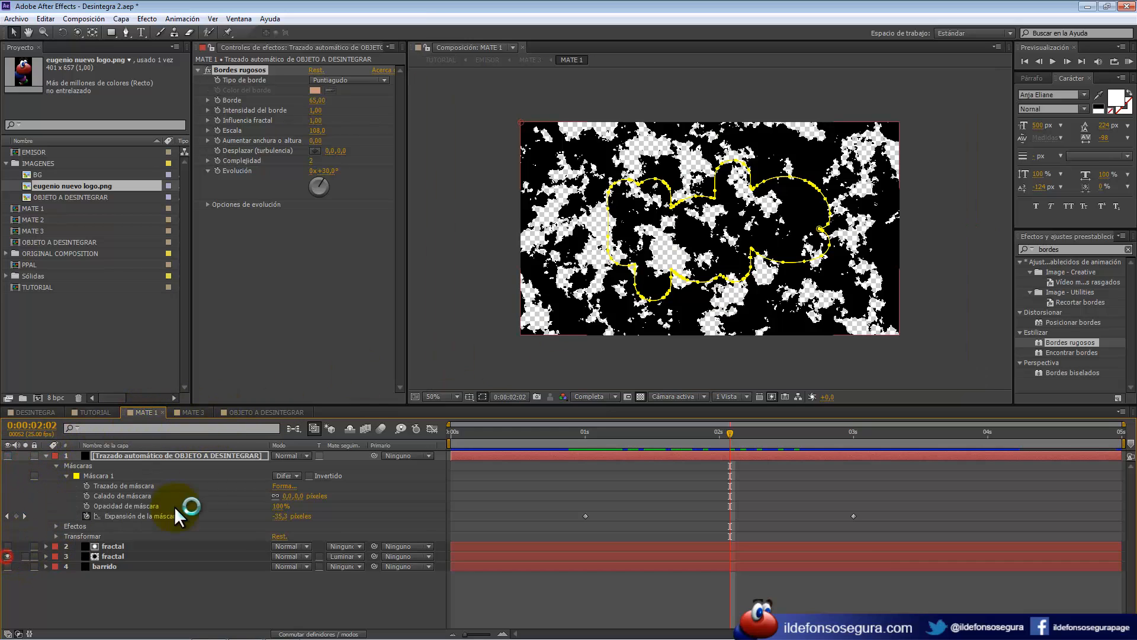
pyautogui.click(93, 409)
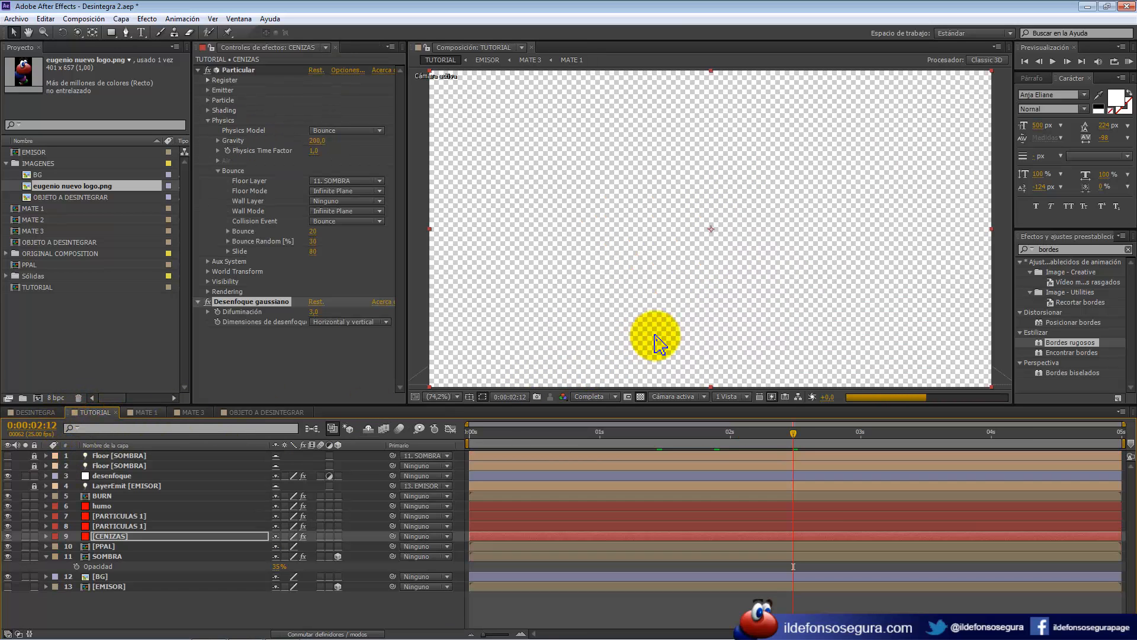